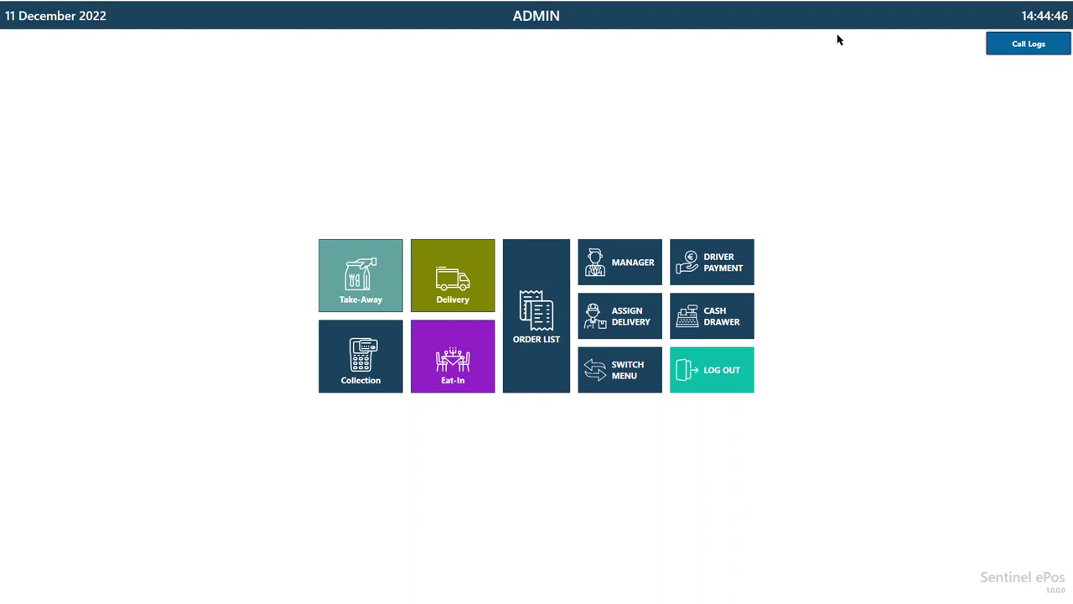
# Open the General store settings and enter the store name KFCKEN
pyautogui.click(625, 264)
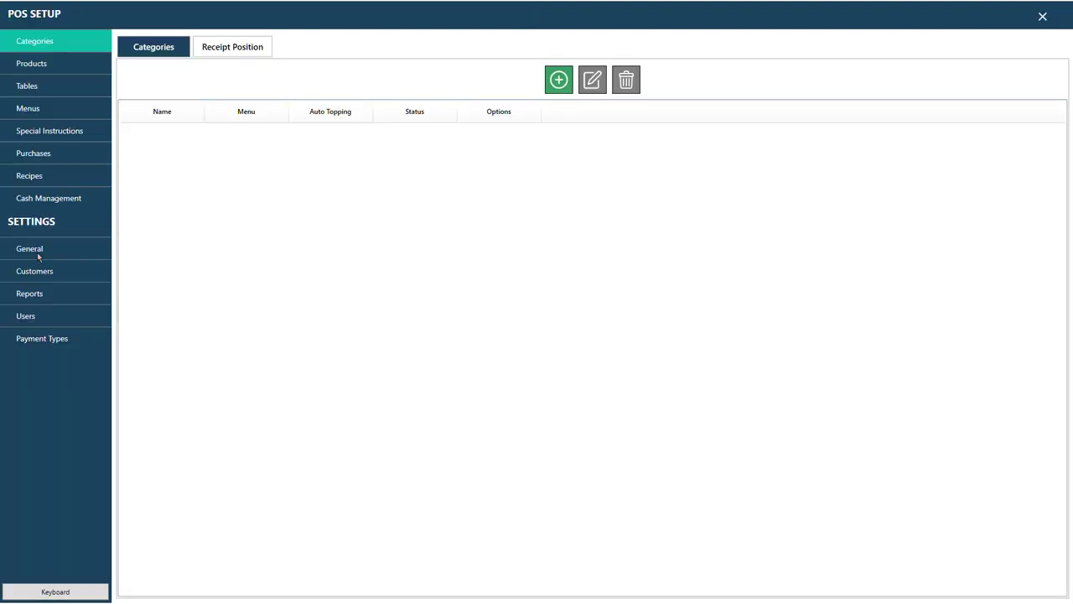
pyautogui.click(39, 251)
pyautogui.click(201, 104)
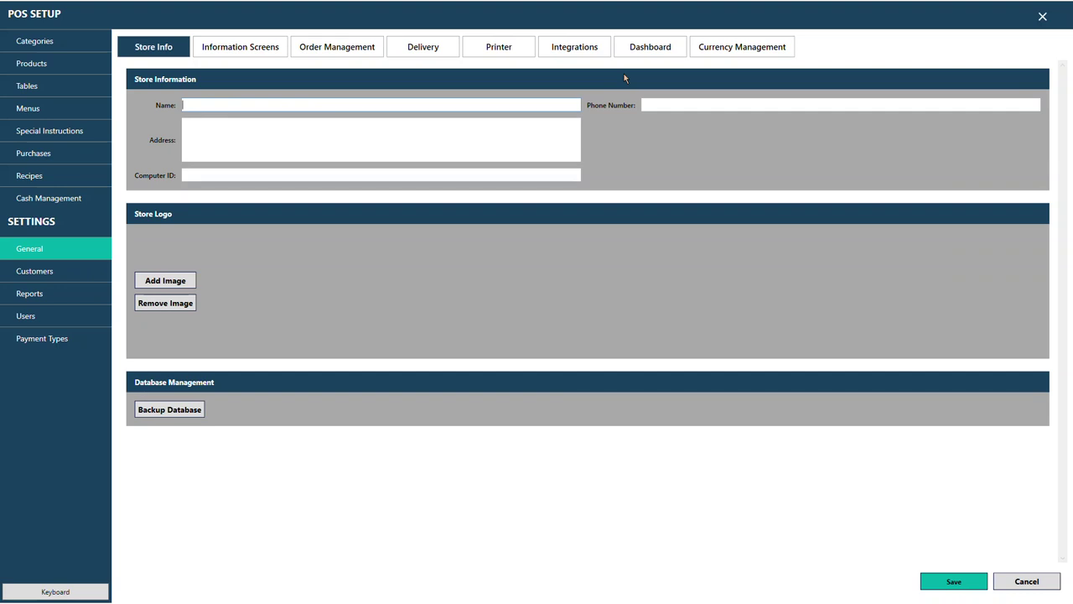
pyautogui.write('KFC')
pyautogui.write('KEN')
# Enter the store's three-line address and its phone number in Store Info
pyautogui.click(206, 141)
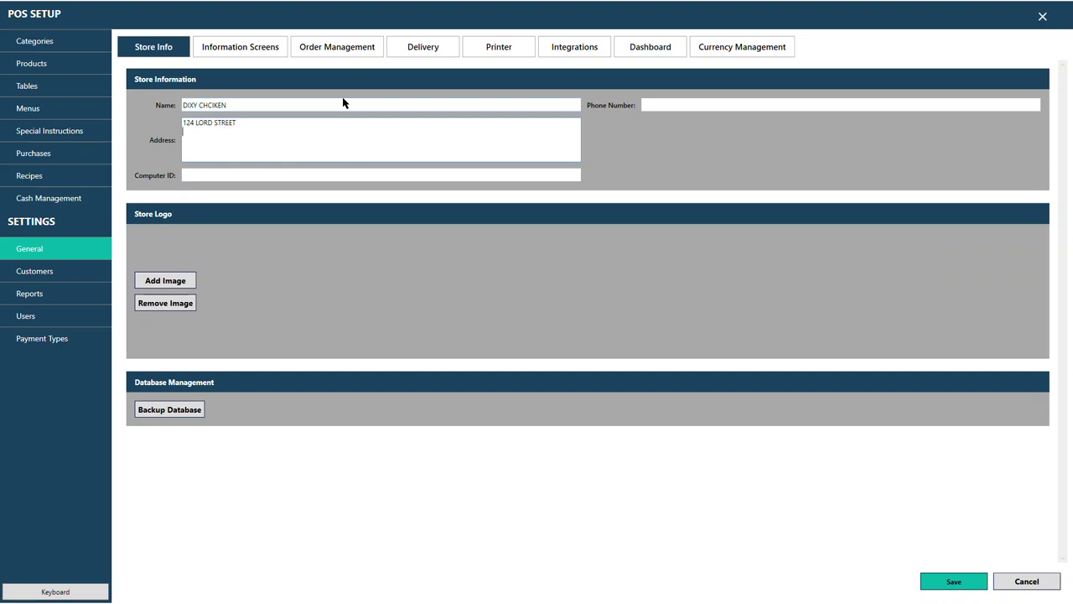
pyautogui.press('Return')
pyautogui.write('HODDESDON')
pyautogui.press('Return')
pyautogui.write('EN')
pyautogui.press('BackSpace')
pyautogui.moveTo(224, 145); pyautogui.dragTo(175, 150)
pyautogui.click(649, 107)
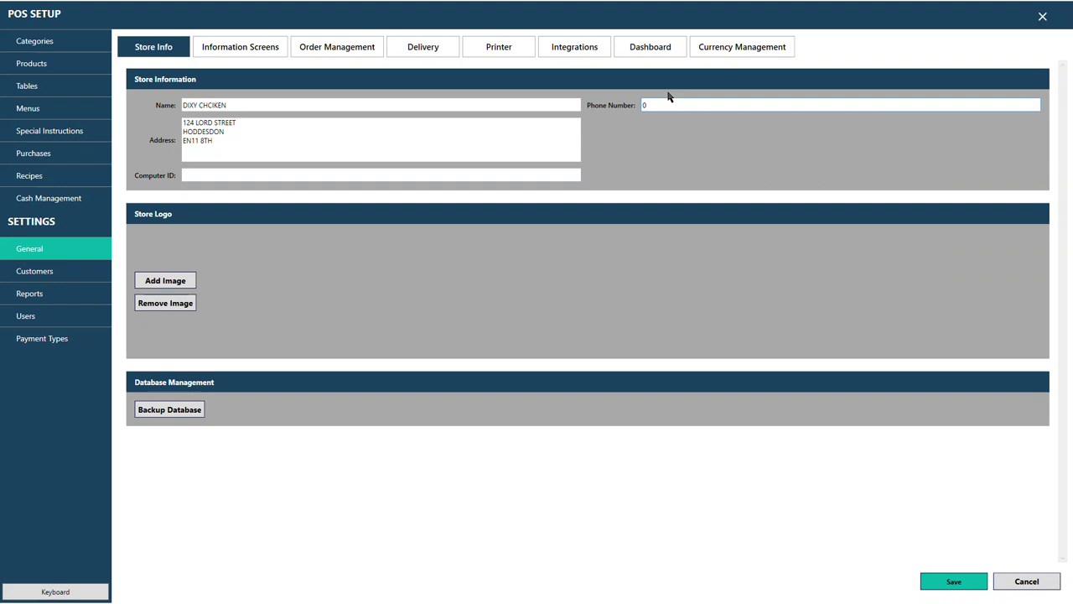
# Cancel the store logo file picker without choosing an image and save the store info
pyautogui.click(185, 290)
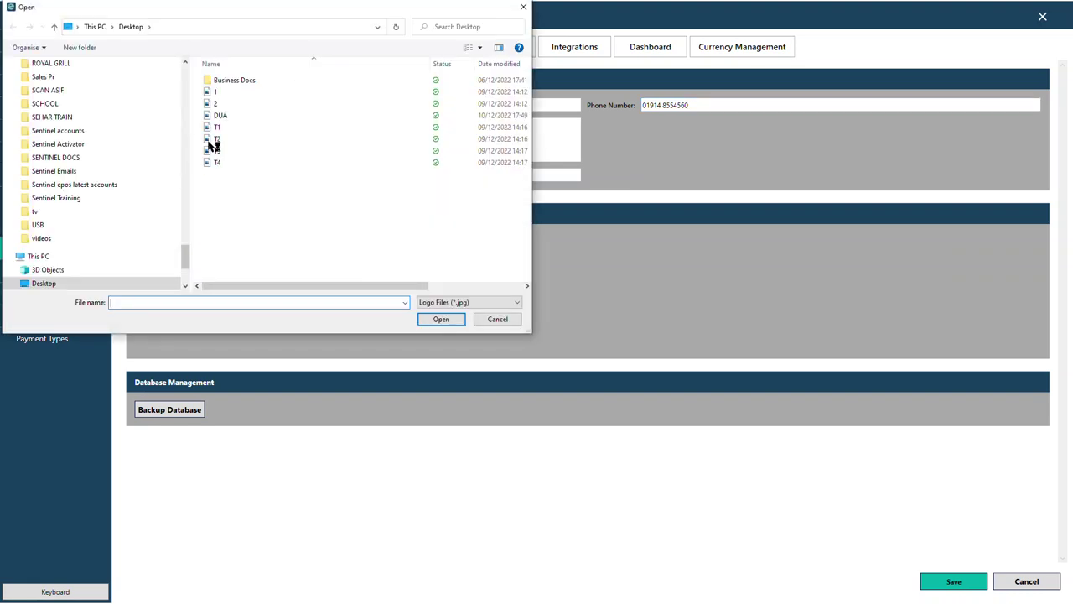
pyautogui.click(495, 320)
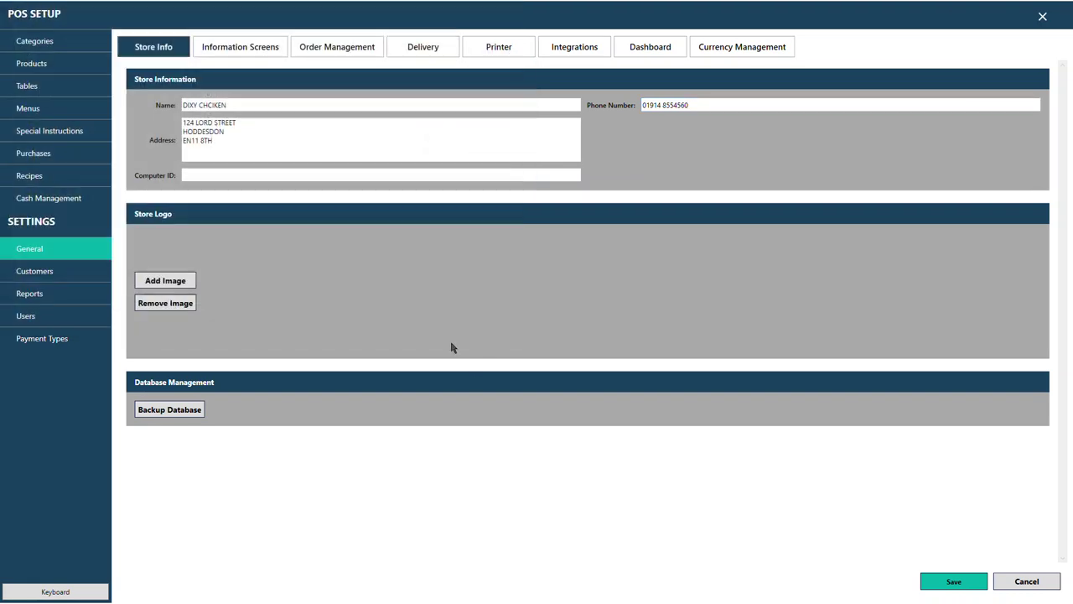
pyautogui.click(961, 588)
pyautogui.click(636, 328)
# Replace the misspelled store name with DIXY CHICKEN and save the store info
pyautogui.moveTo(232, 156); pyautogui.dragTo(184, 124)
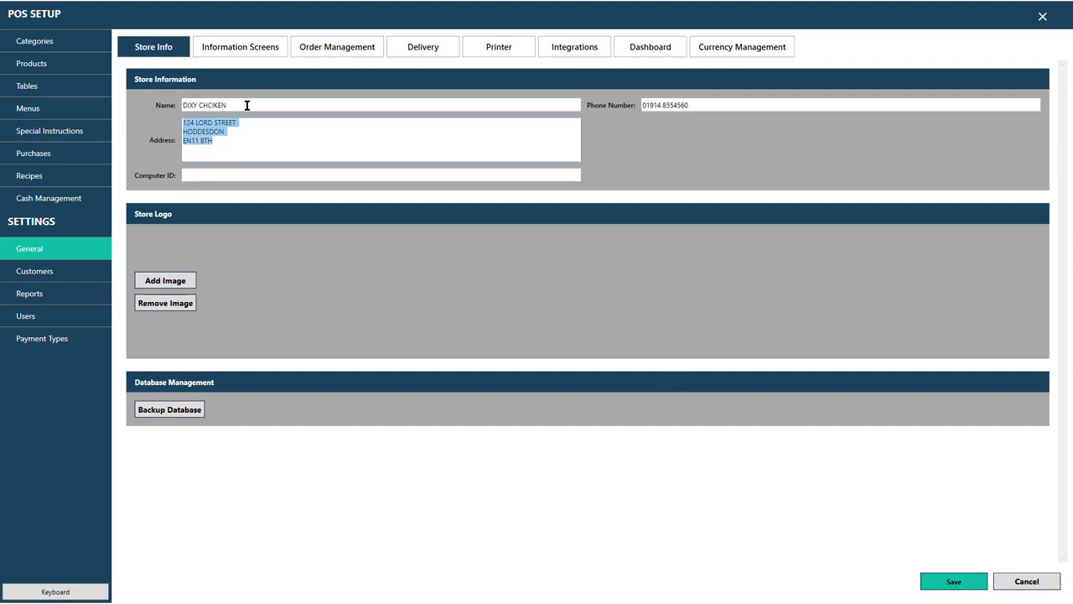
pyautogui.moveTo(247, 105); pyautogui.dragTo(174, 108)
pyautogui.moveTo(724, 107); pyautogui.dragTo(599, 112)
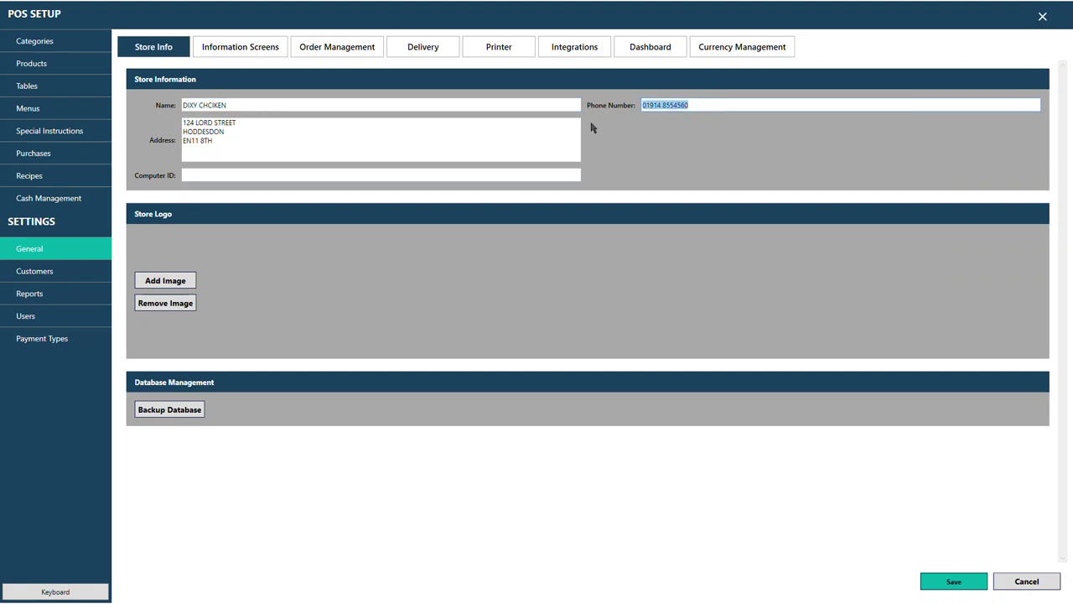
pyautogui.moveTo(239, 105); pyautogui.dragTo(186, 105)
pyautogui.moveTo(219, 142); pyautogui.dragTo(176, 129)
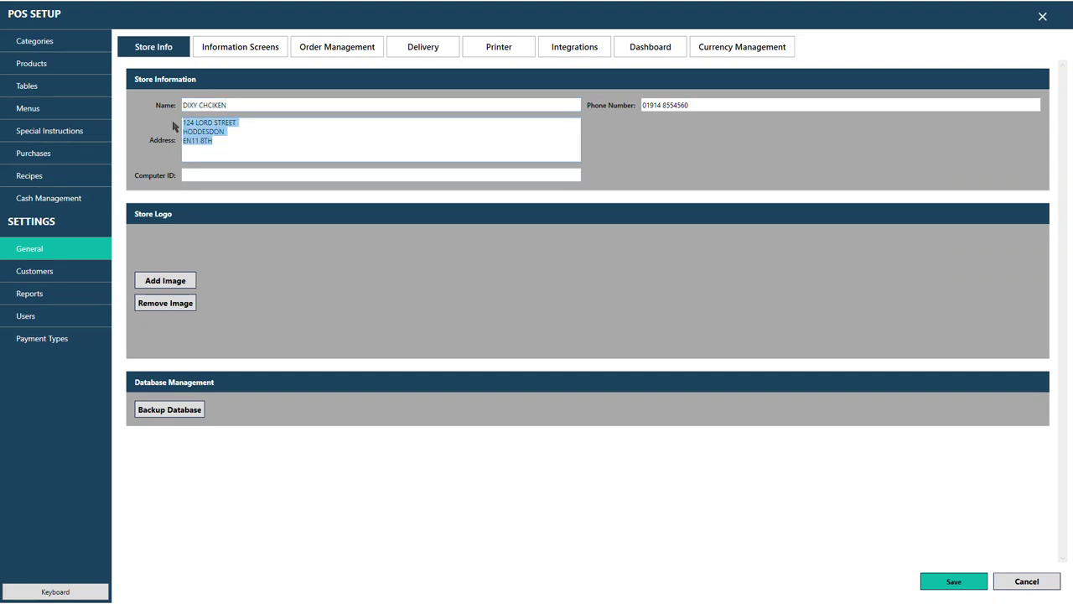
pyautogui.moveTo(753, 104); pyautogui.dragTo(592, 108)
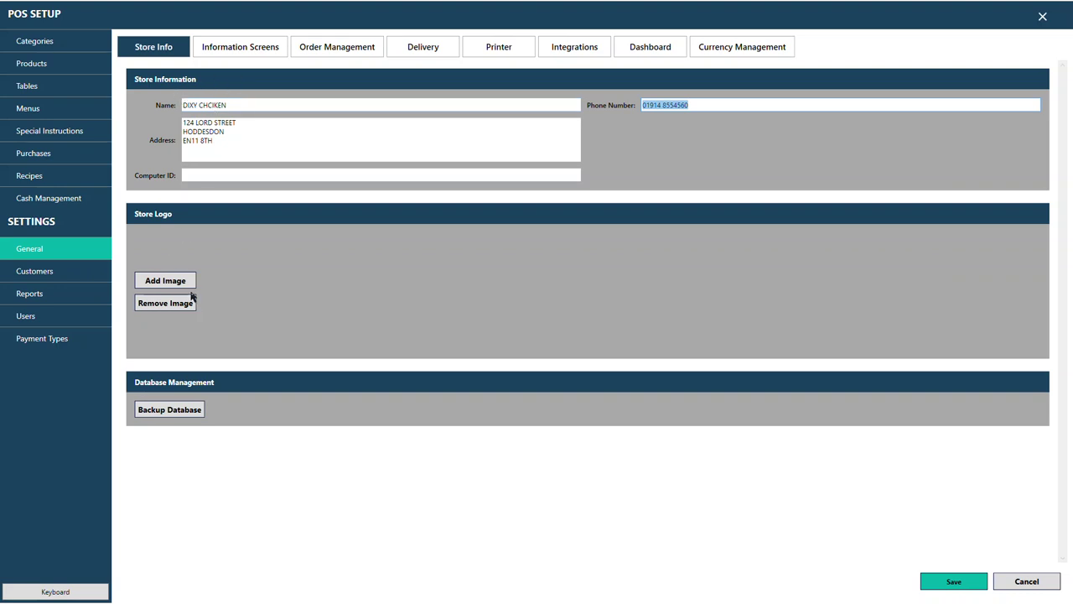
pyautogui.click(192, 107)
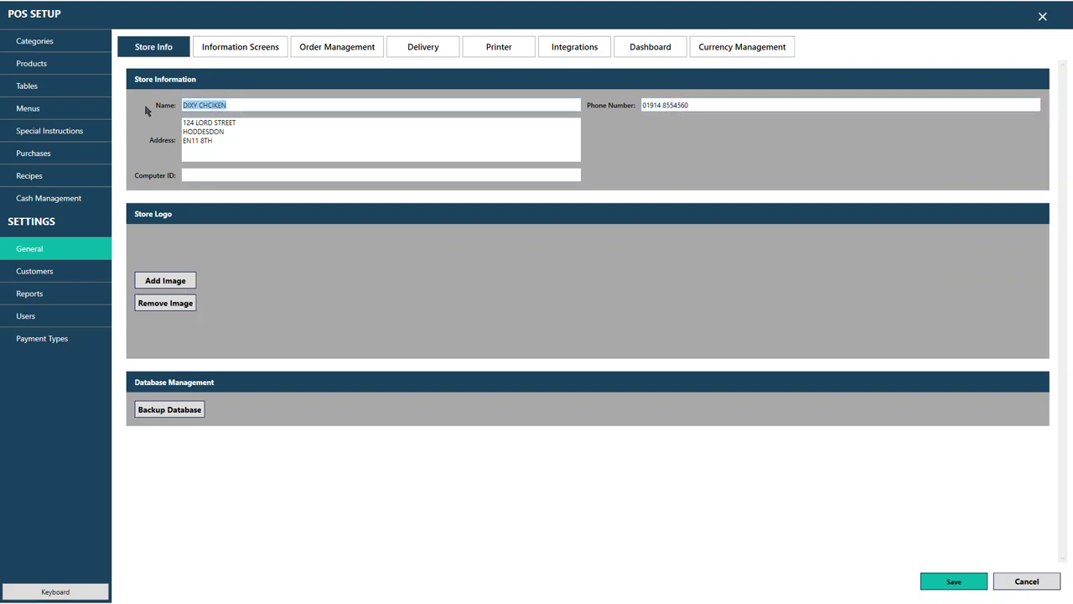
pyautogui.press('BackSpace')
pyautogui.write('DIXY CHICKEN')
pyautogui.click(964, 583)
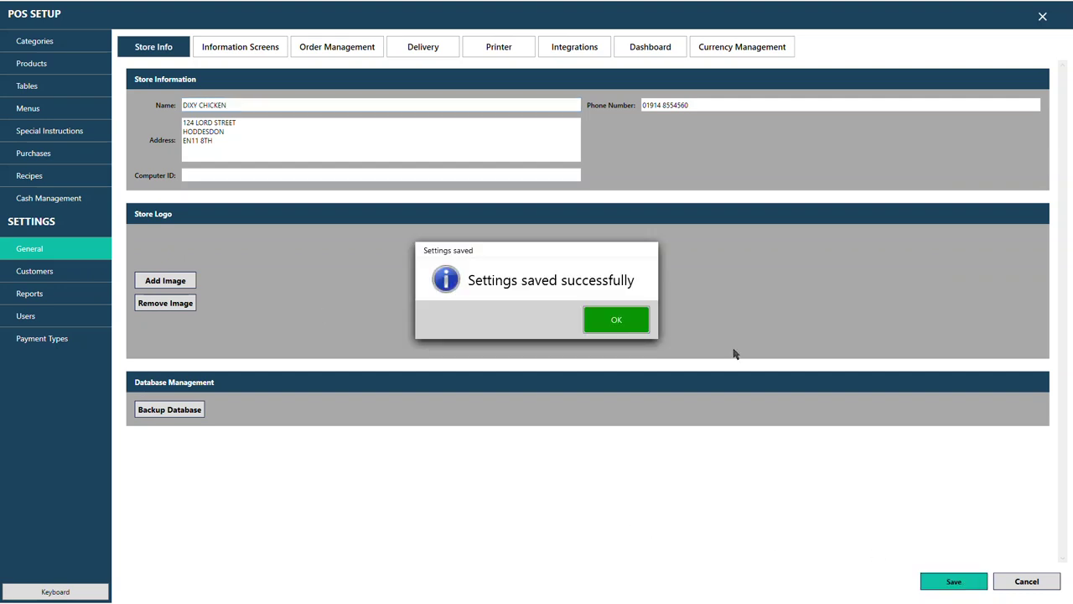
pyautogui.click(613, 321)
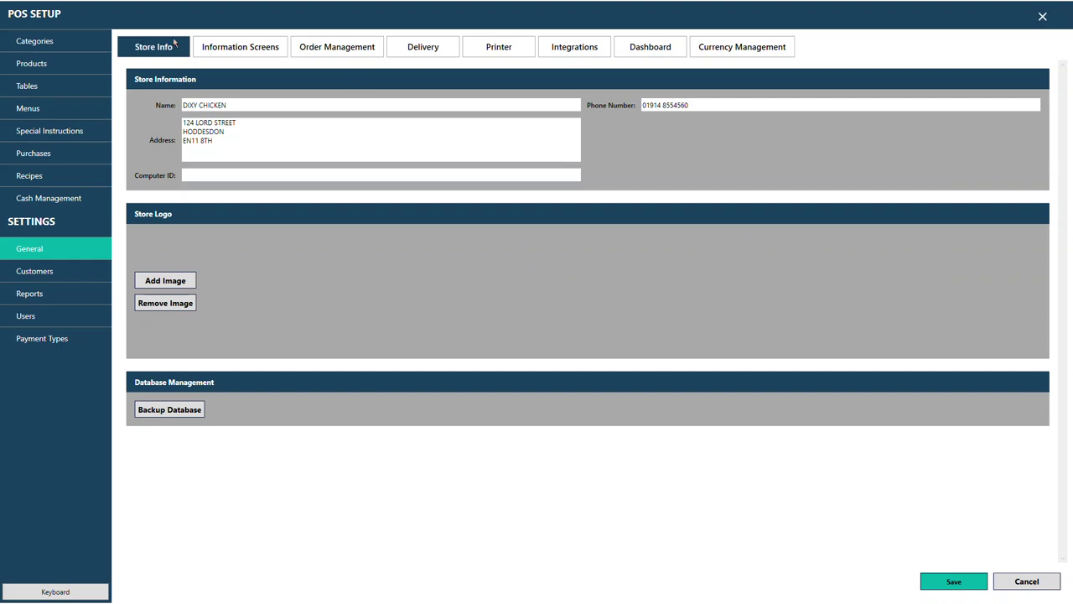
# Enable the customer-facing screen in the Information Screens settings
pyautogui.click(252, 51)
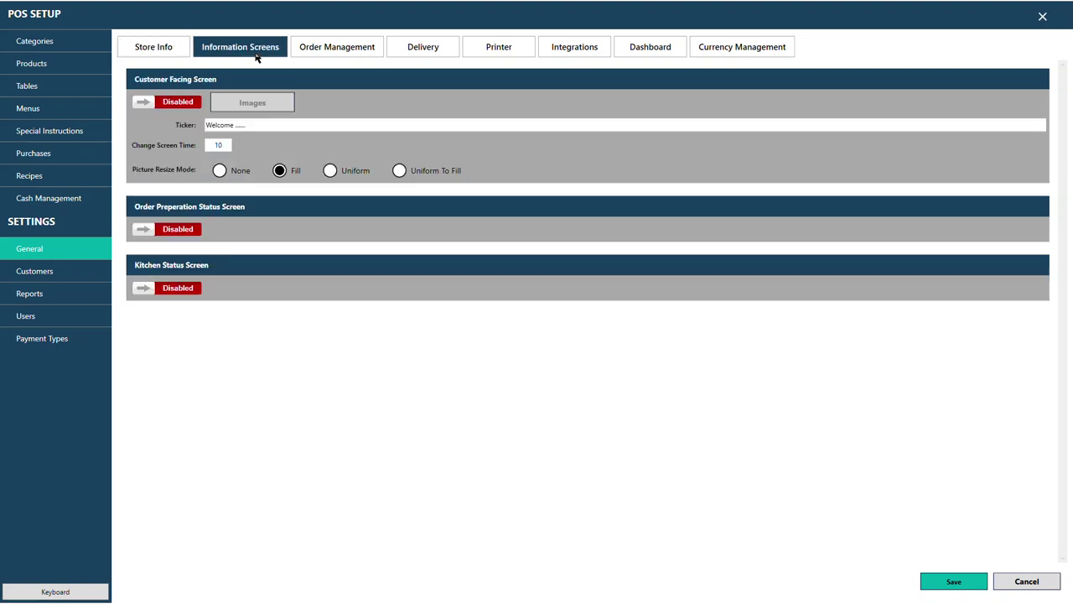
pyautogui.click(191, 103)
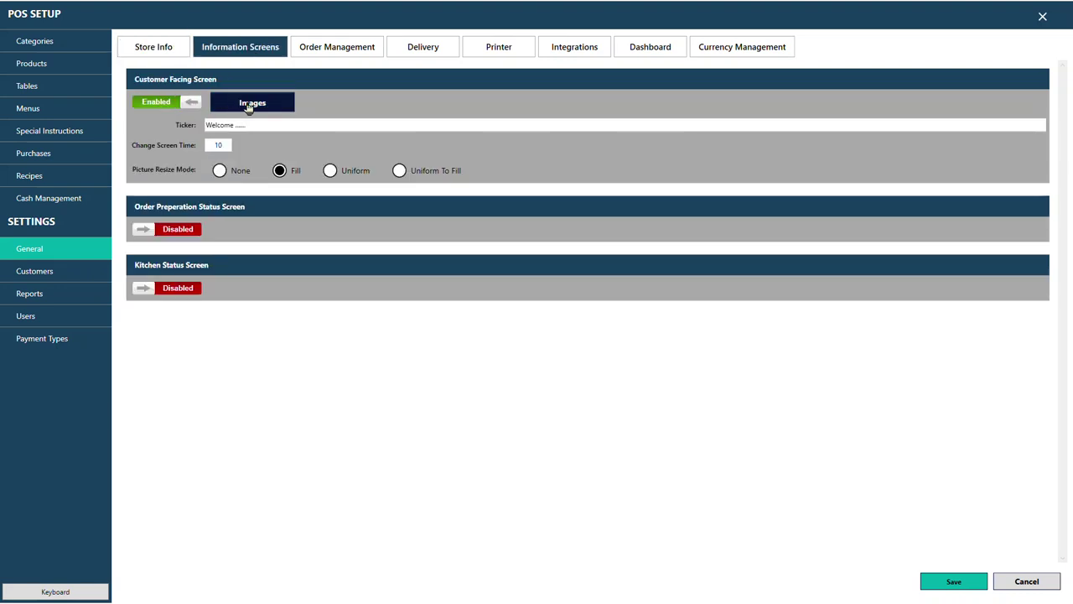
pyautogui.click(177, 105)
pyautogui.click(186, 106)
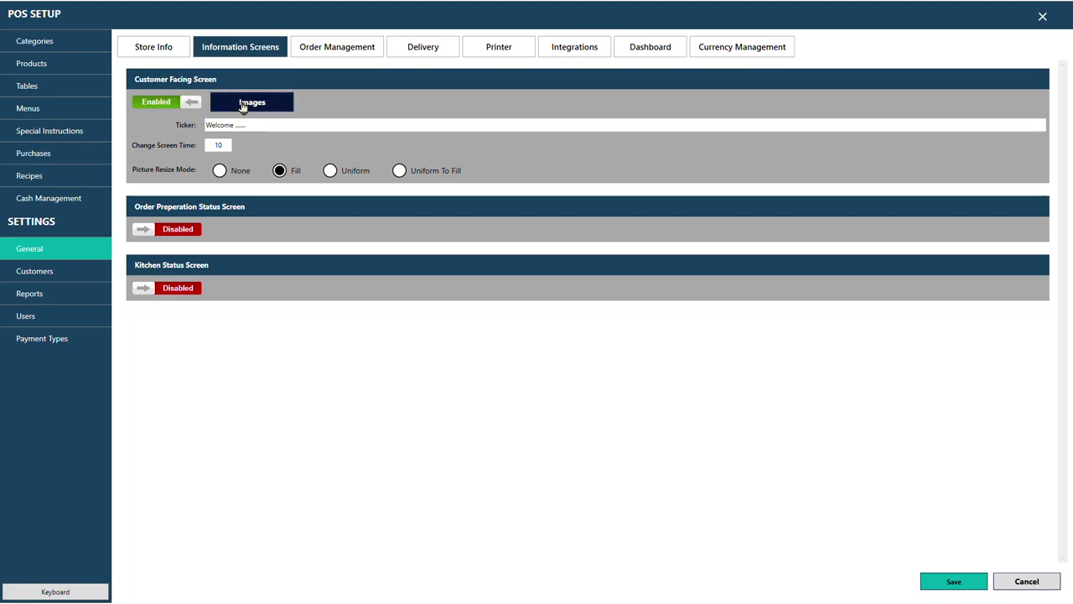
# Replace the existing promotion image with three new pictures, including T4, then close Promotion Management
pyautogui.click(241, 106)
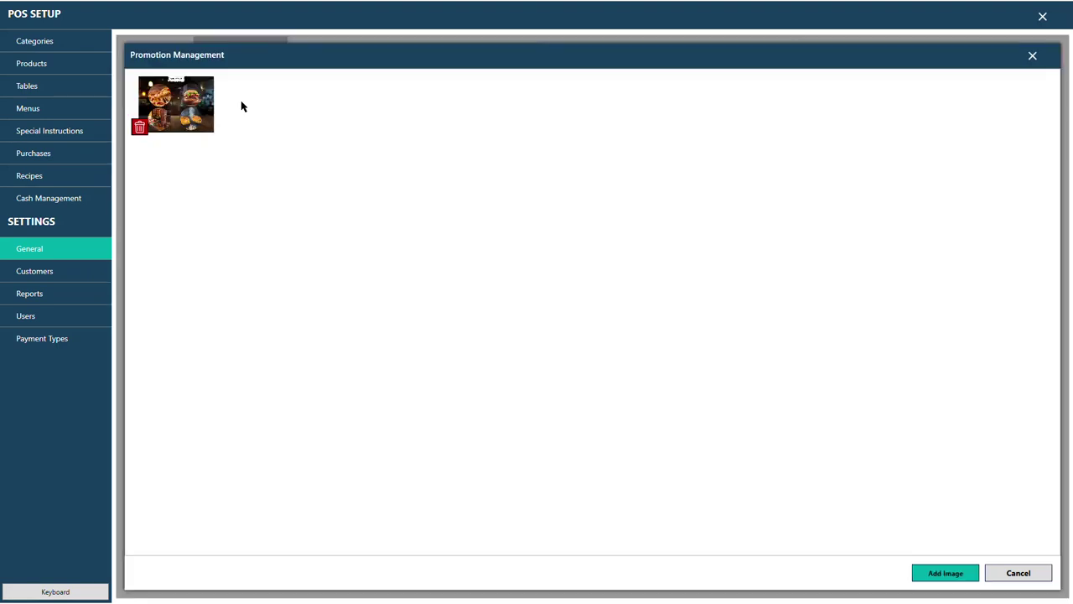
pyautogui.click(139, 128)
pyautogui.click(945, 572)
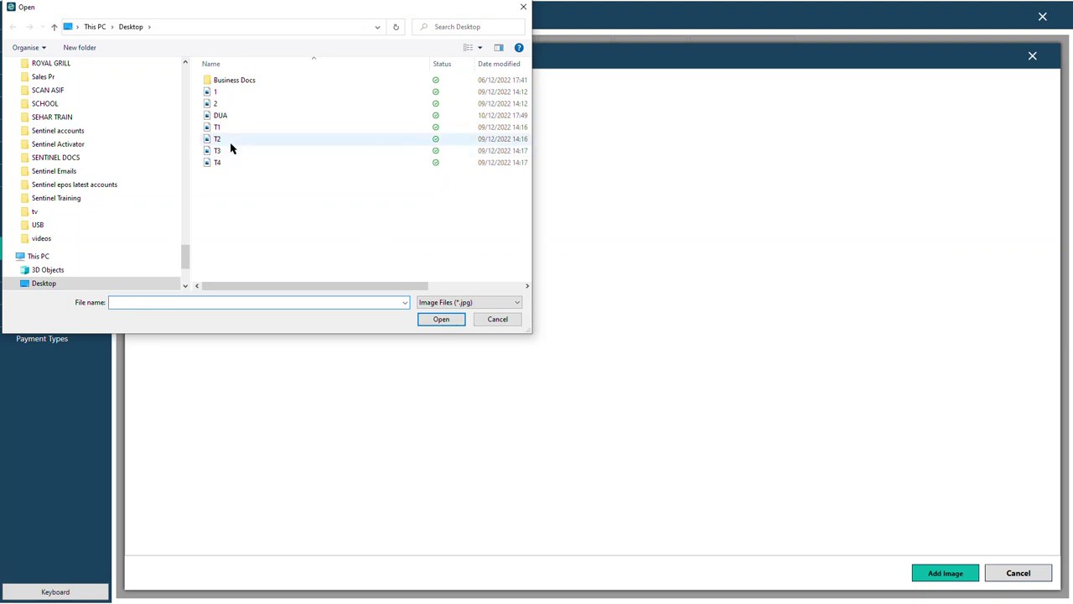
pyautogui.doubleClick(231, 149)
pyautogui.click(930, 573)
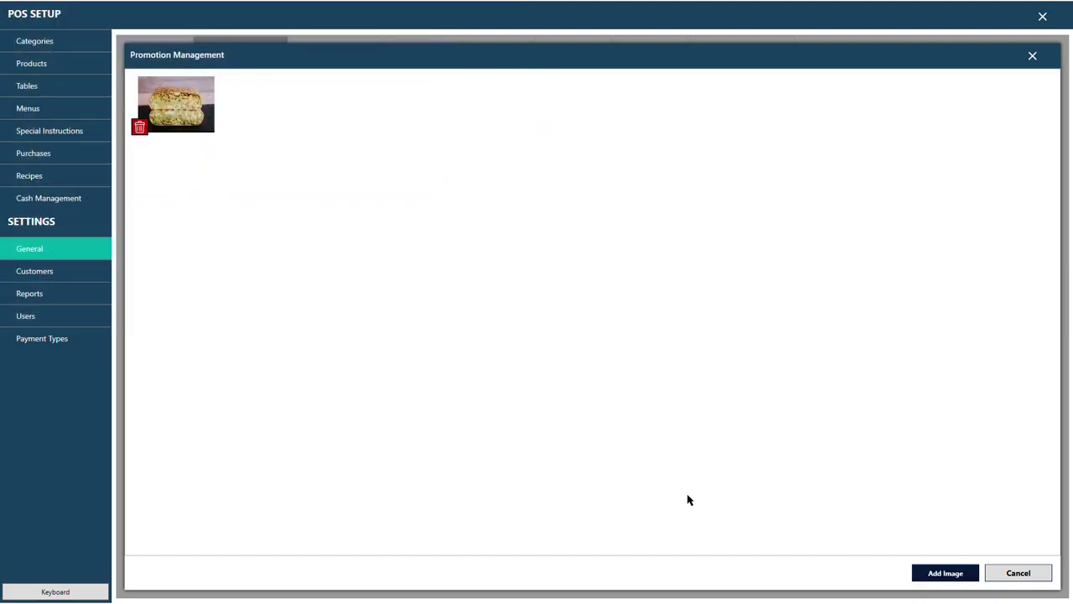
pyautogui.doubleClick(221, 164)
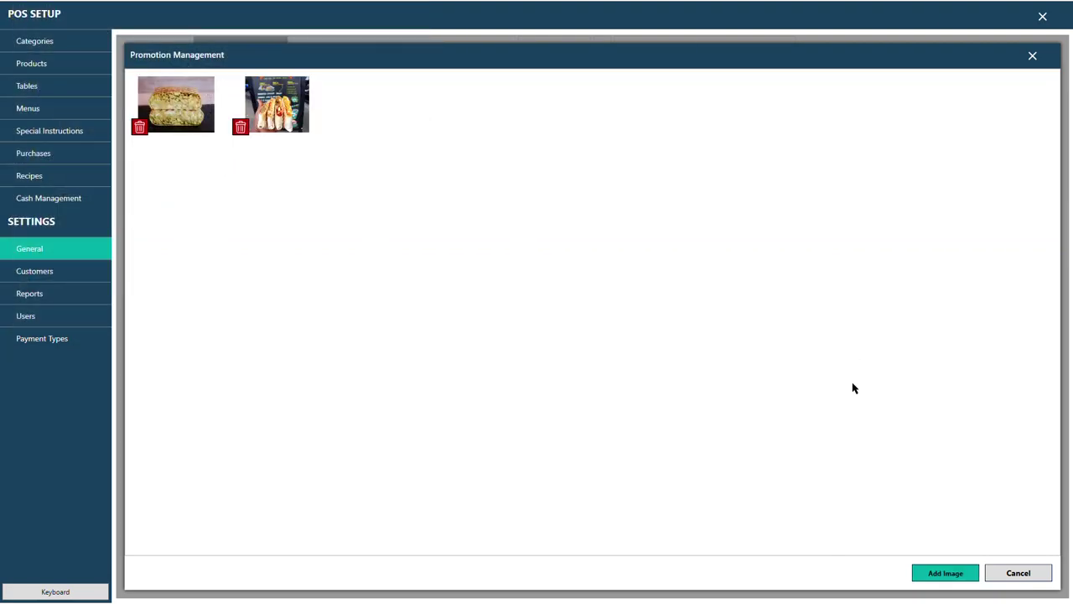
pyautogui.click(930, 568)
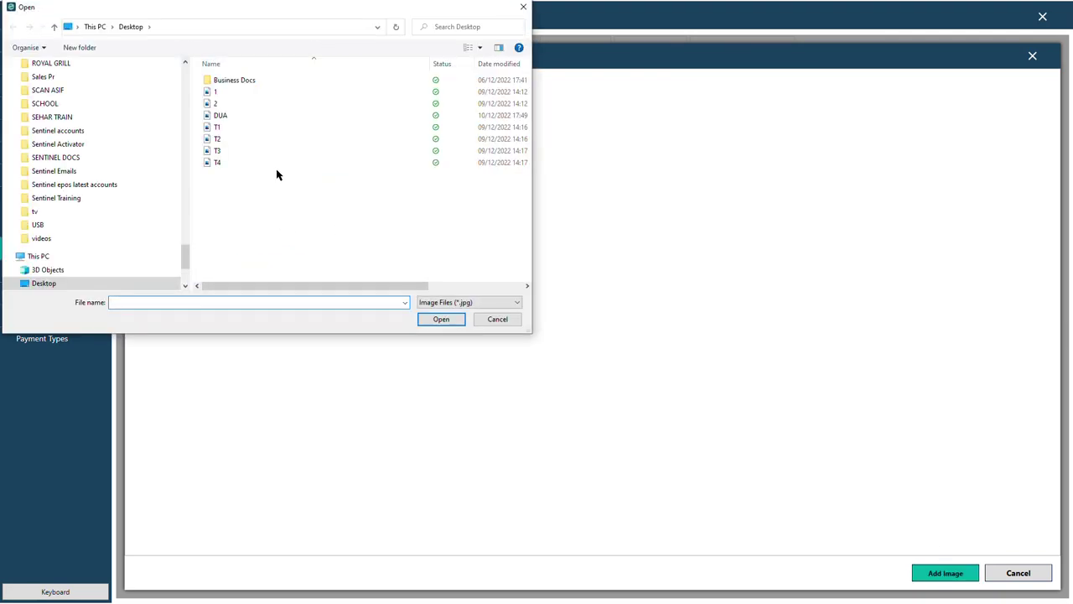
pyautogui.doubleClick(221, 152)
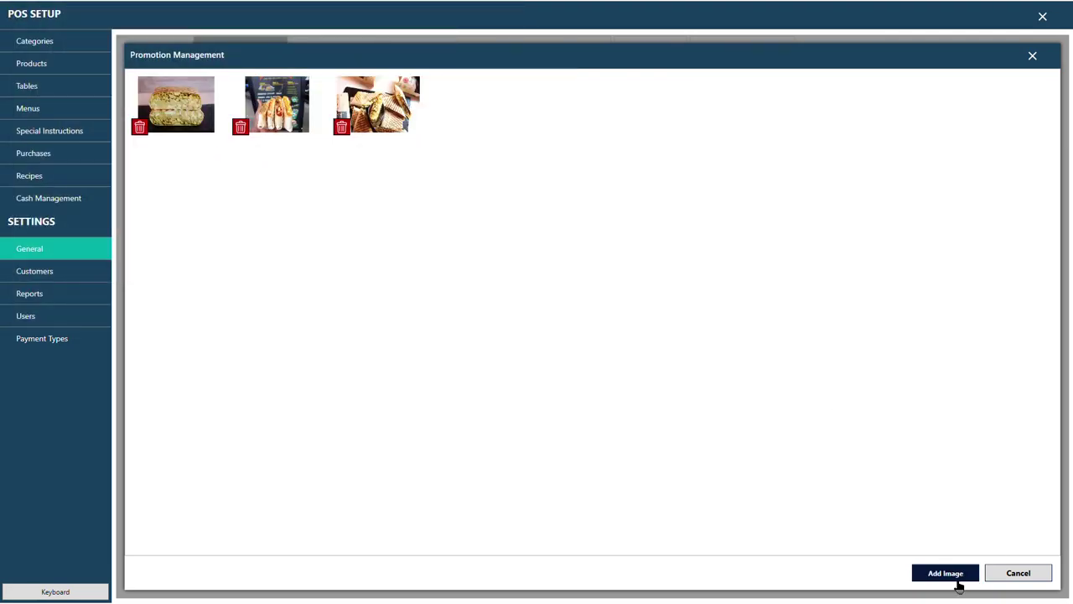
pyautogui.click(1011, 576)
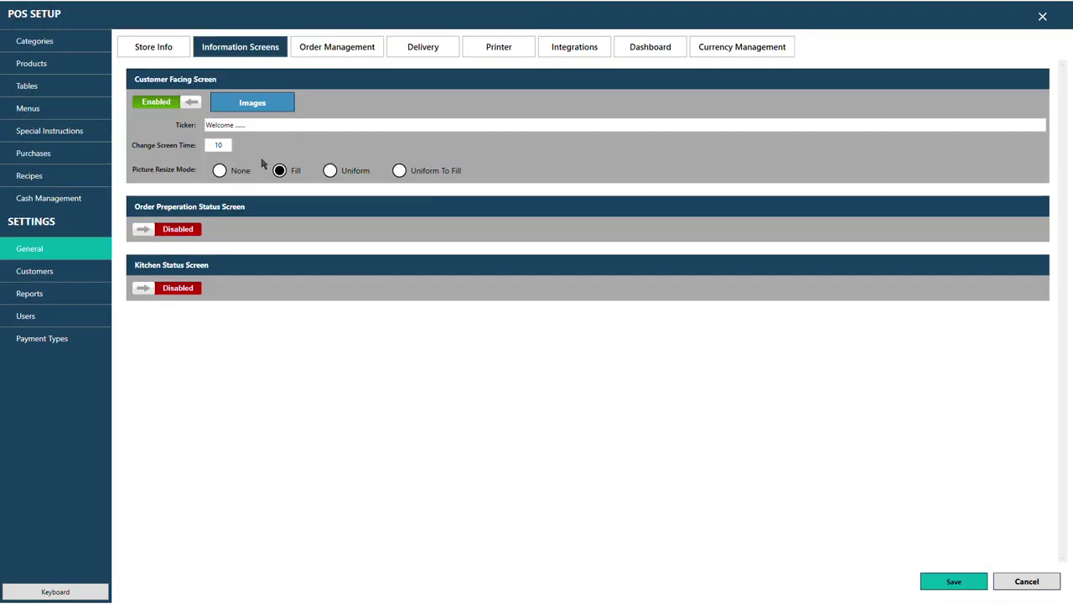
# Change the ticker to 'Welcome to Dixy Chicken......' and keep picture resizing on Fill
pyautogui.moveTo(259, 124); pyautogui.dragTo(190, 124)
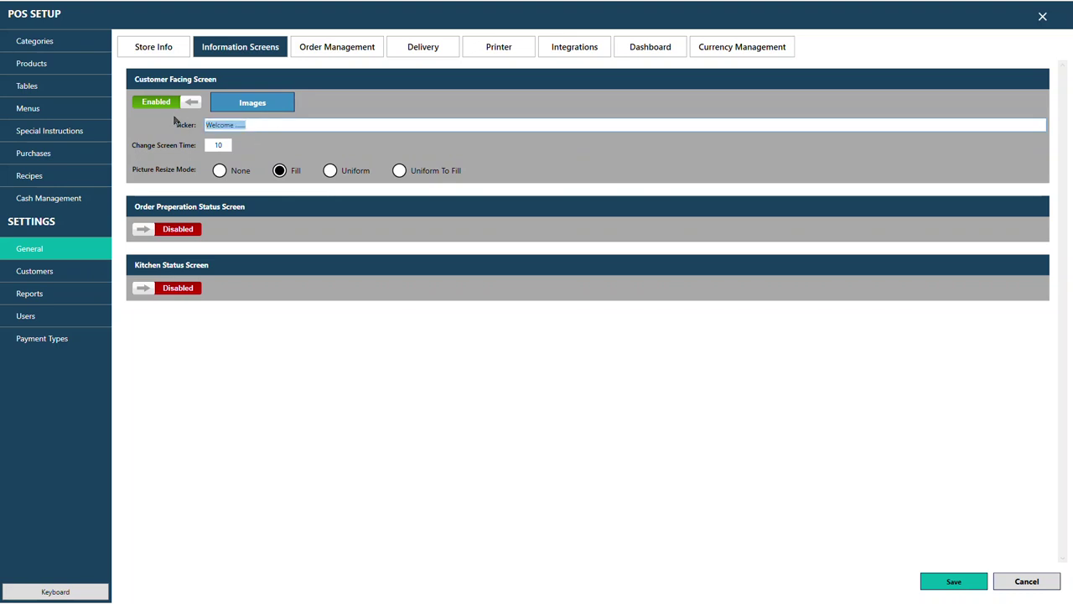
pyautogui.write('welcome to Dixy Chicken')
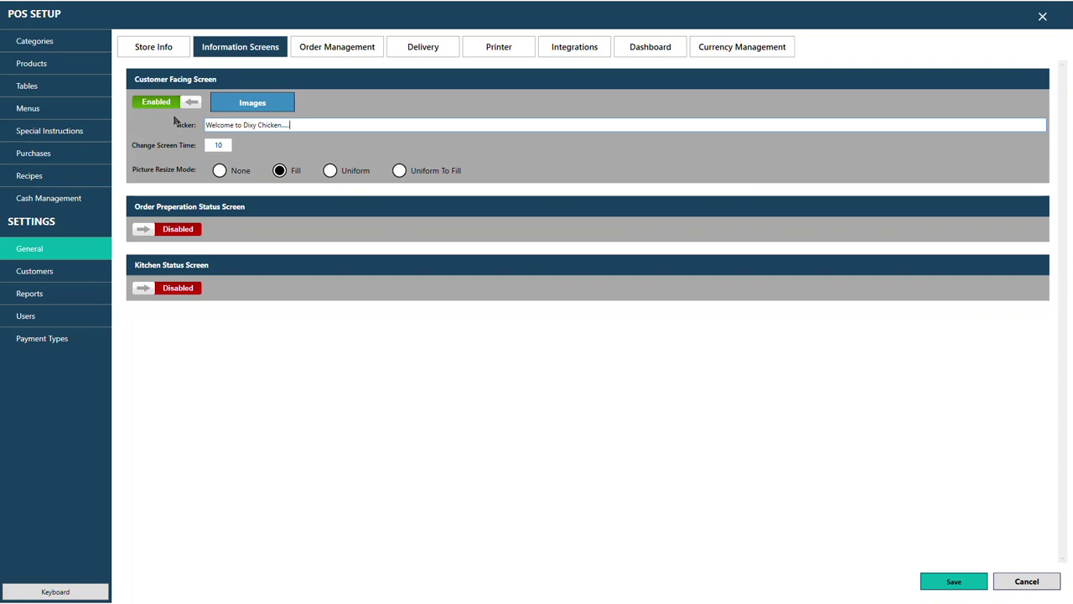
pyautogui.click(280, 178)
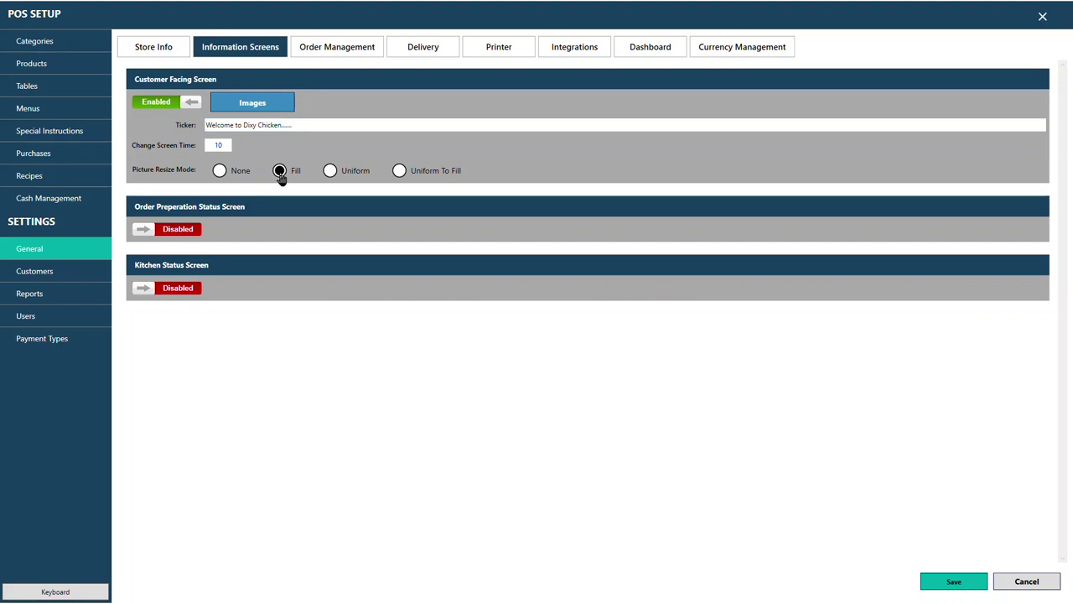
pyautogui.click(330, 175)
pyautogui.click(399, 172)
pyautogui.click(279, 172)
pyautogui.click(219, 175)
pyautogui.click(282, 176)
# Save the screen settings, then disable the customer-facing screen and save again
pyautogui.click(937, 578)
pyautogui.click(631, 330)
pyautogui.click(153, 108)
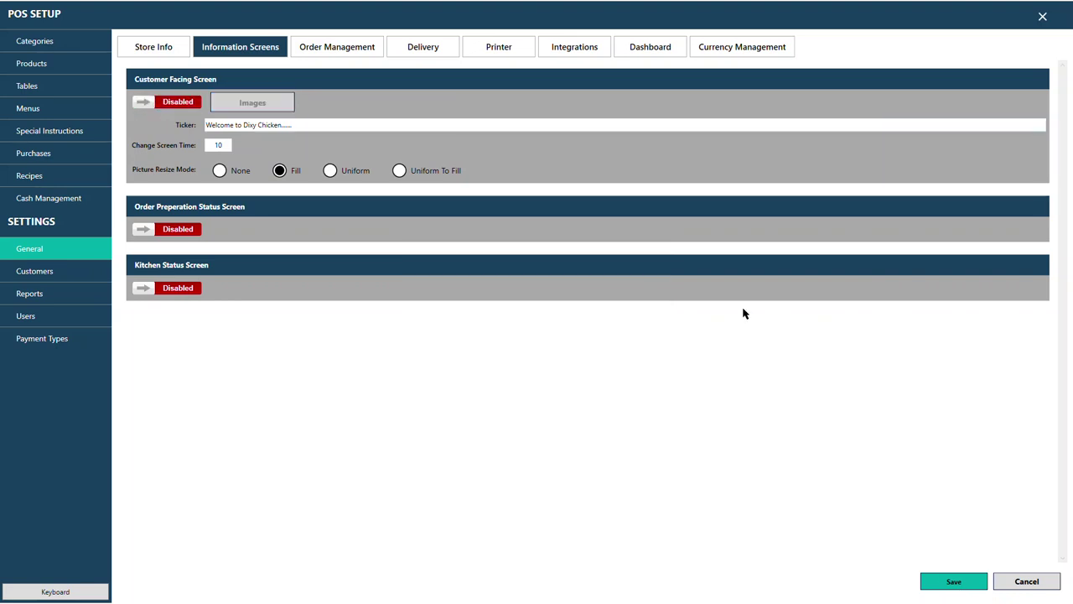
pyautogui.click(957, 583)
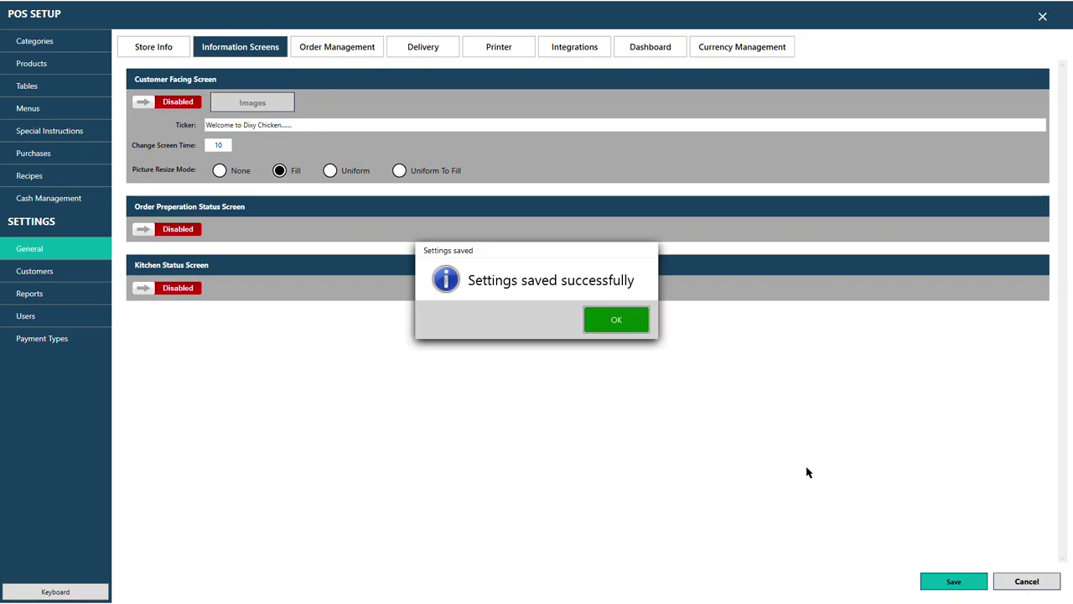
pyautogui.click(609, 330)
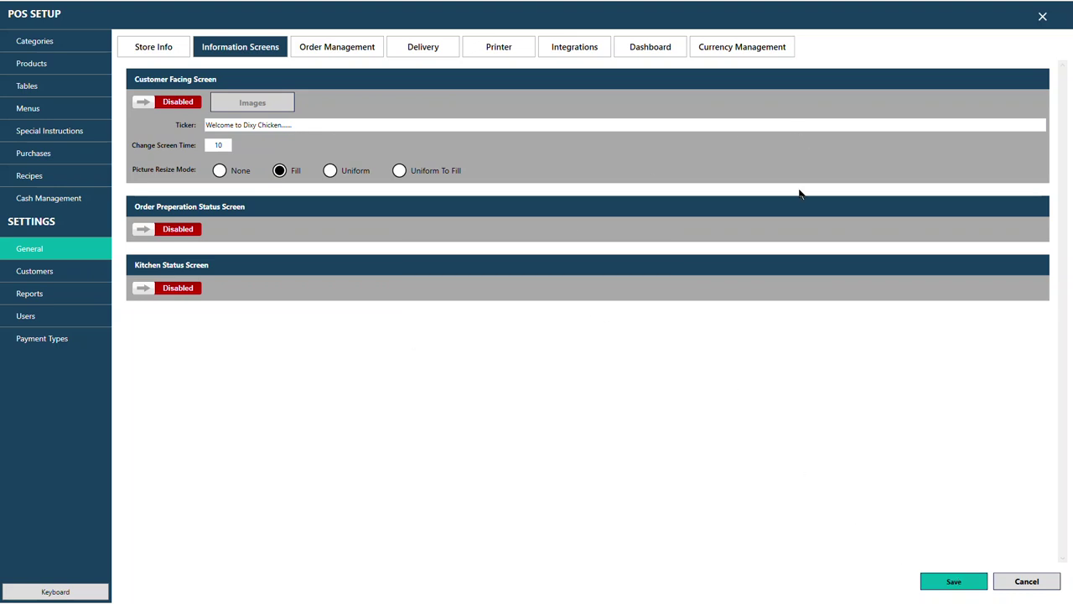
# Set the Default Printer to Brother PC-FAX v.3.2 and Label Printer to OneNote (Desktop)
pyautogui.click(494, 52)
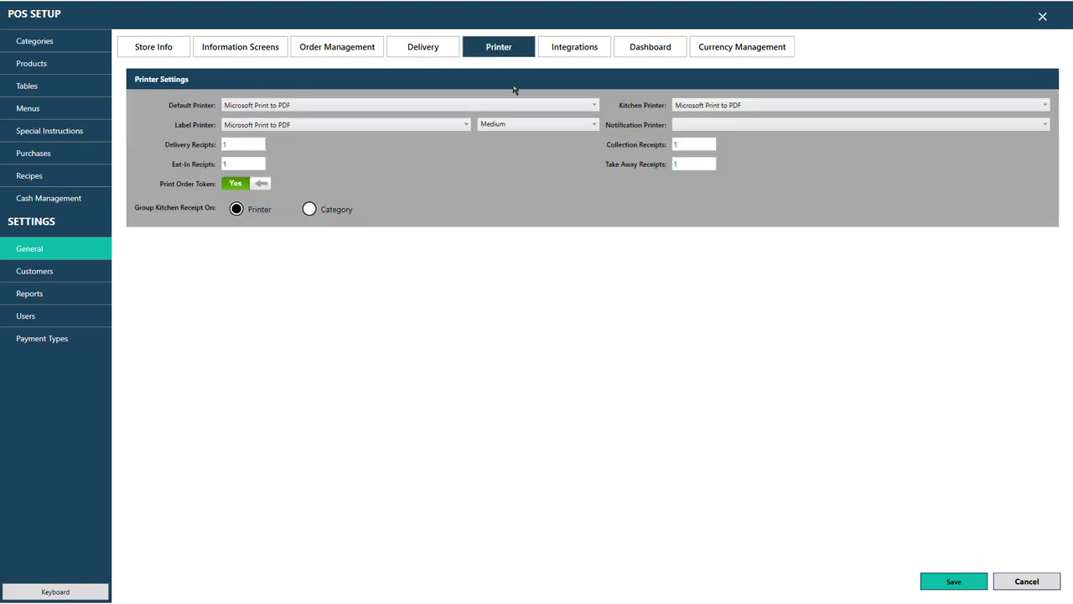
pyautogui.click(595, 106)
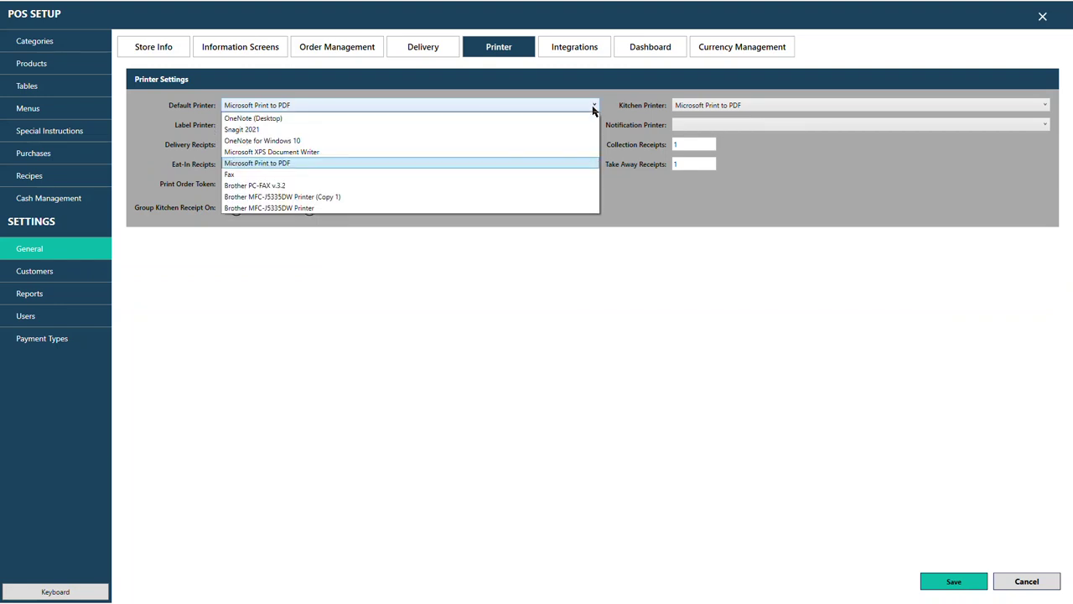
pyautogui.click(279, 185)
pyautogui.click(319, 132)
pyautogui.click(256, 139)
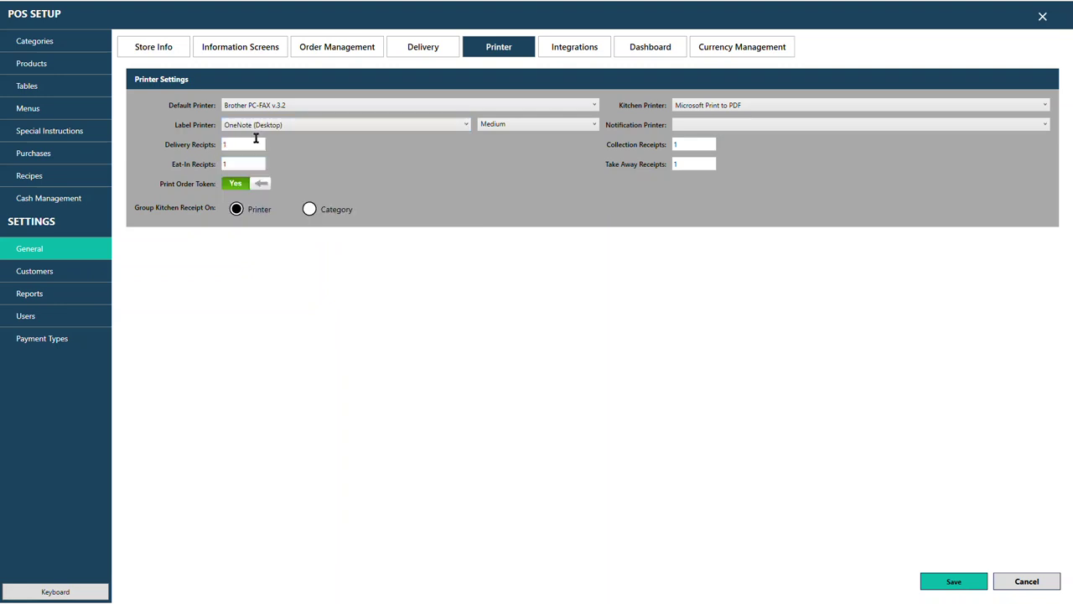
# Set the Kitchen Printer to Brother PC-FAX v.3.2 and Notification Printer to Fax
pyautogui.click(735, 108)
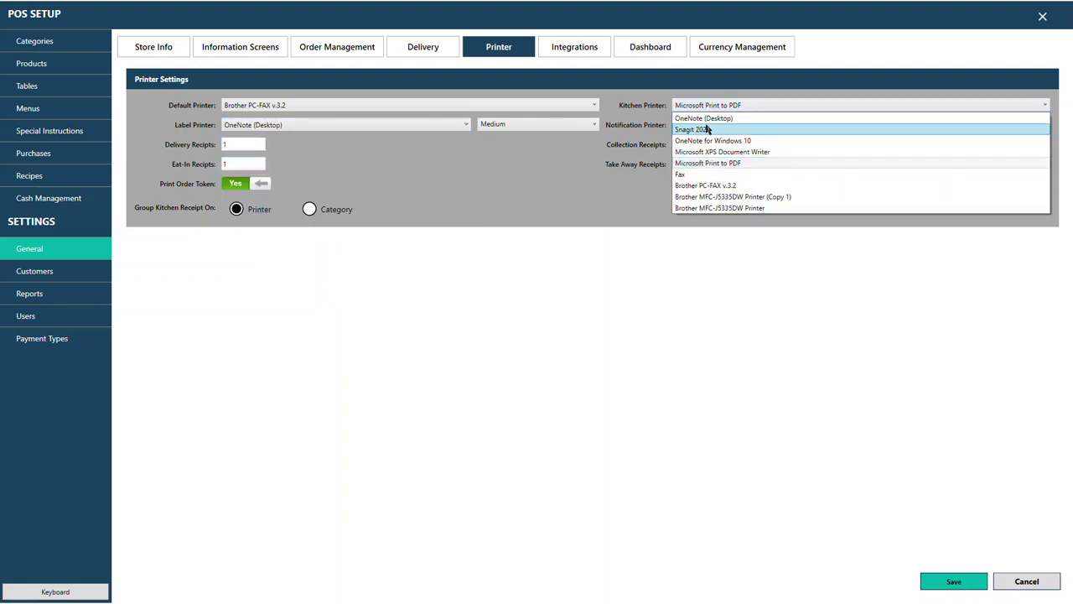
pyautogui.click(704, 186)
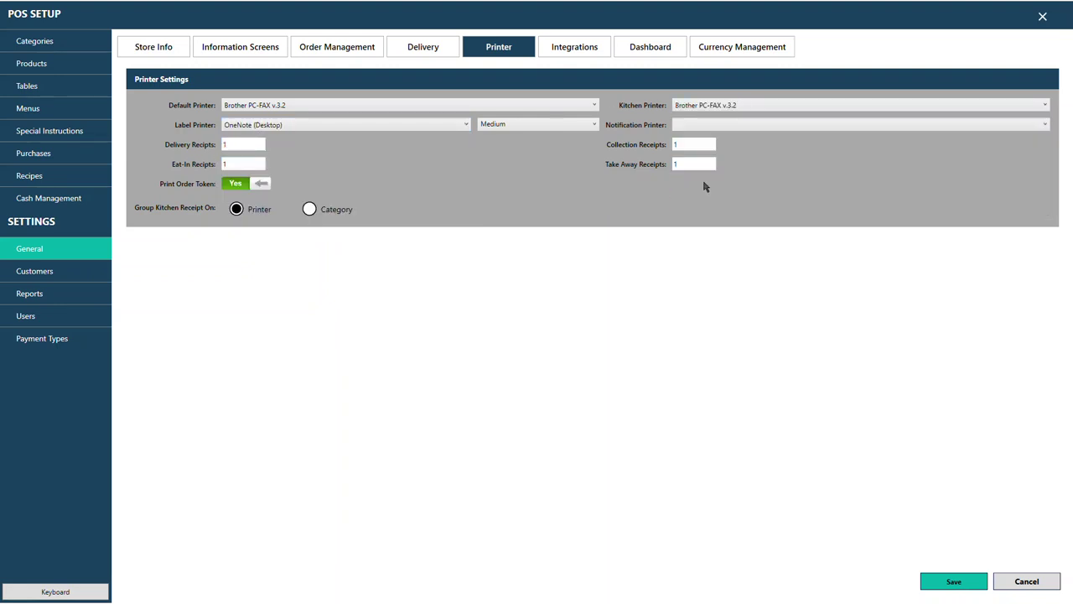
pyautogui.click(698, 126)
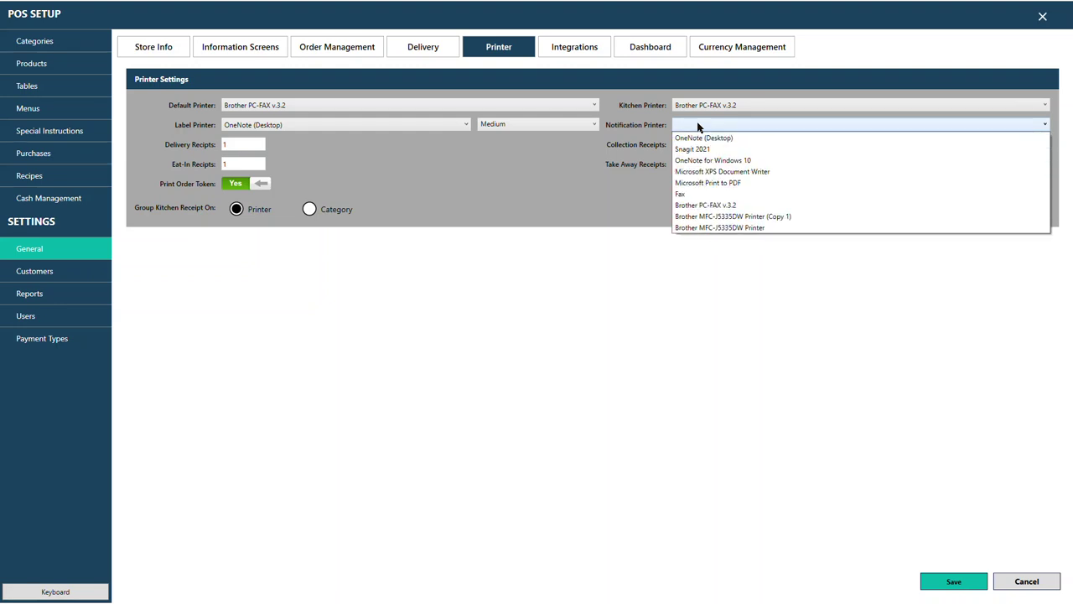
pyautogui.click(702, 192)
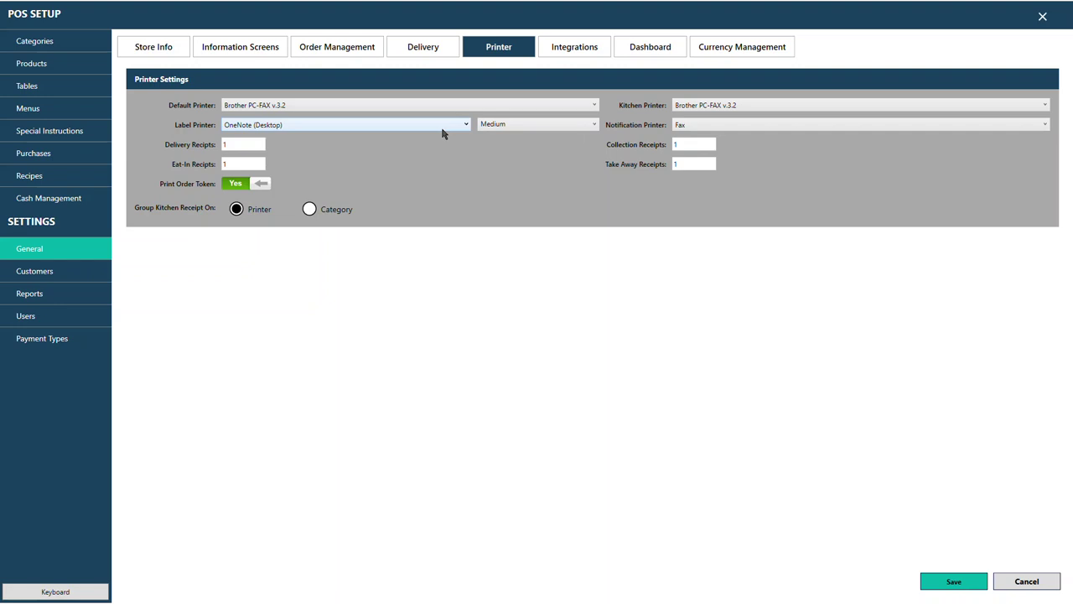
pyautogui.click(235, 186)
pyautogui.click(240, 186)
# Switch Print Order Token to No and review the receipt counts, all at 1
pyautogui.click(239, 191)
pyautogui.moveTo(243, 146); pyautogui.dragTo(182, 143)
pyautogui.click(227, 164)
pyautogui.click(689, 143)
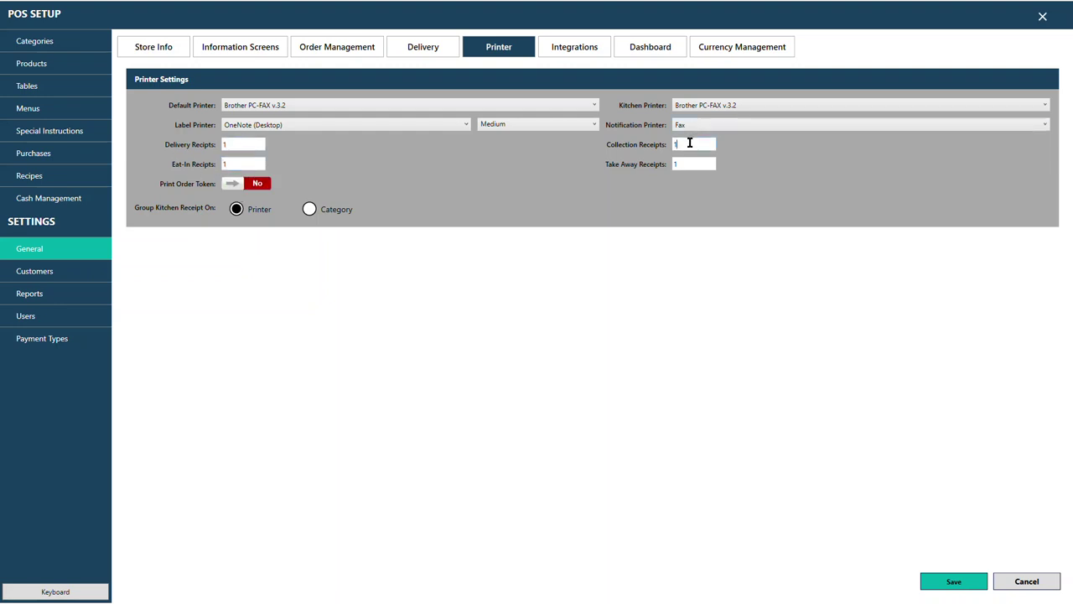
pyautogui.doubleClick(702, 165)
# Set the label printer size to Small and save the printer settings
pyautogui.click(522, 129)
pyautogui.click(522, 128)
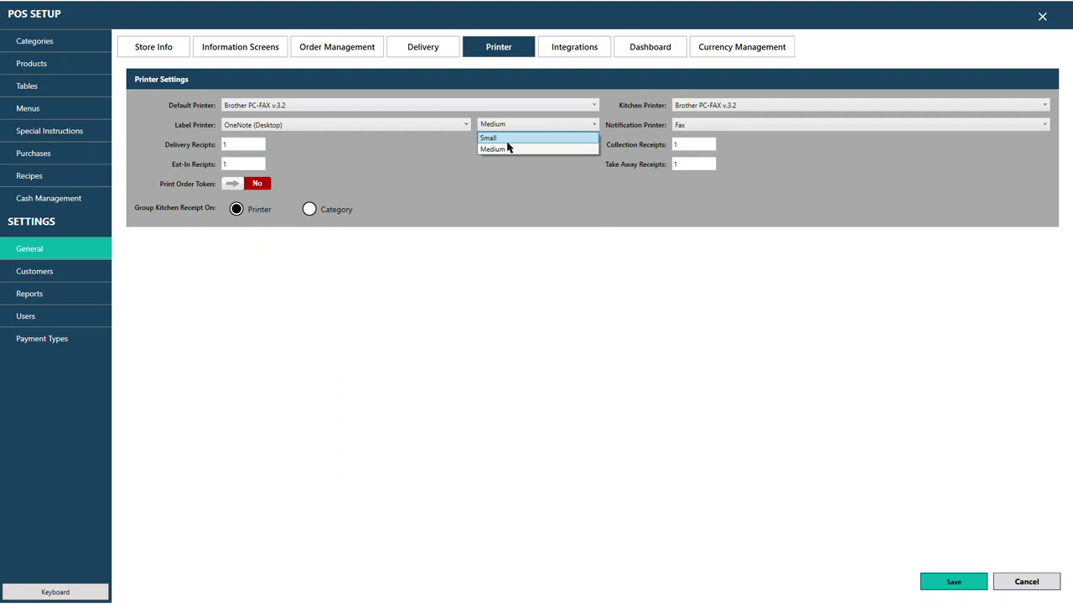
pyautogui.click(507, 141)
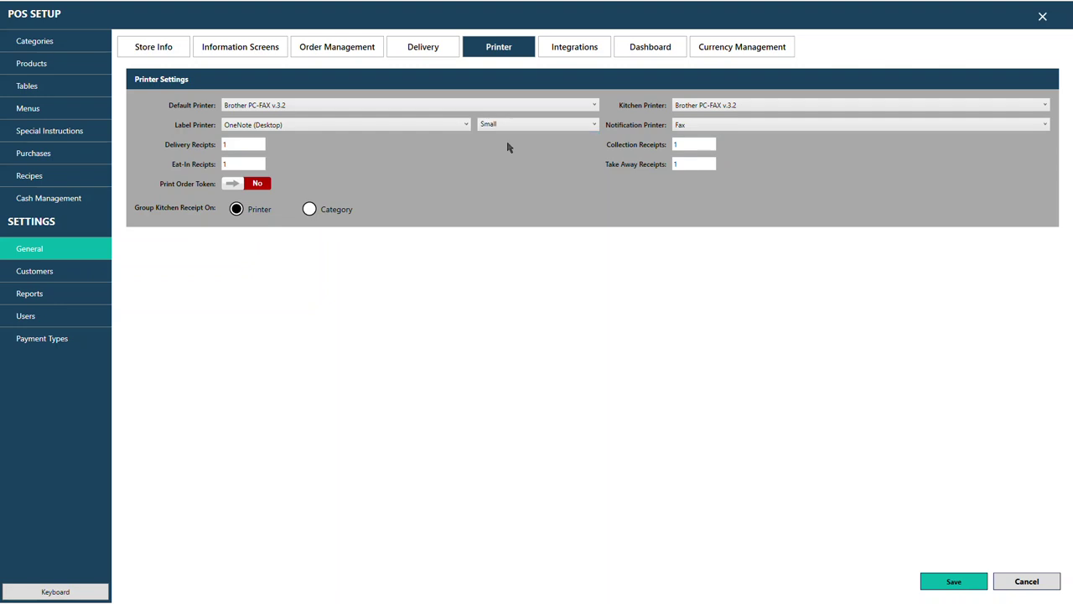
pyautogui.click(512, 125)
pyautogui.click(503, 150)
pyautogui.click(510, 125)
pyautogui.click(508, 137)
pyautogui.click(943, 590)
pyautogui.click(618, 327)
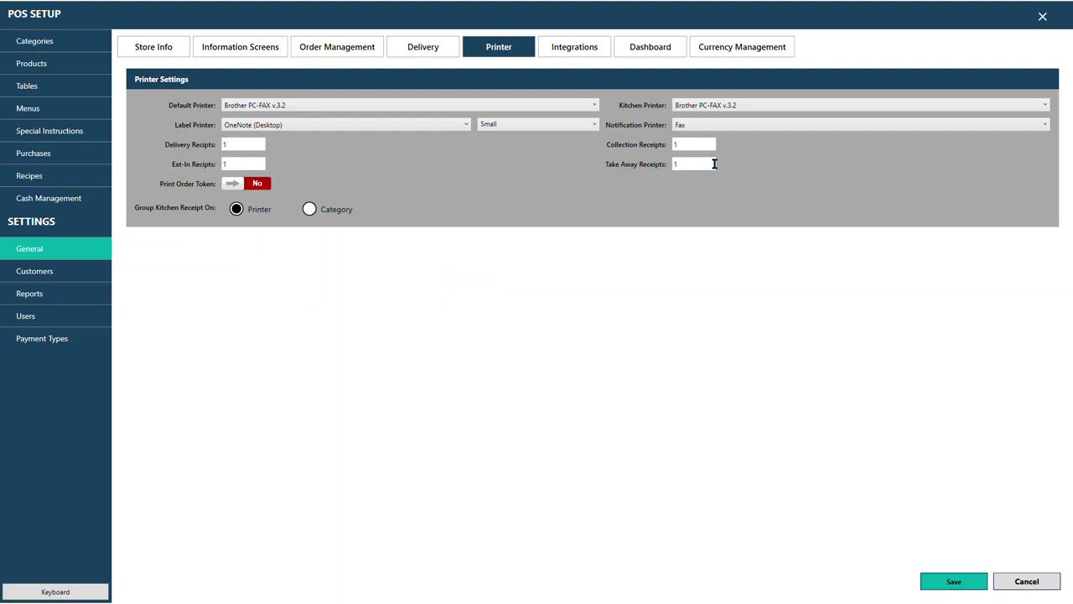
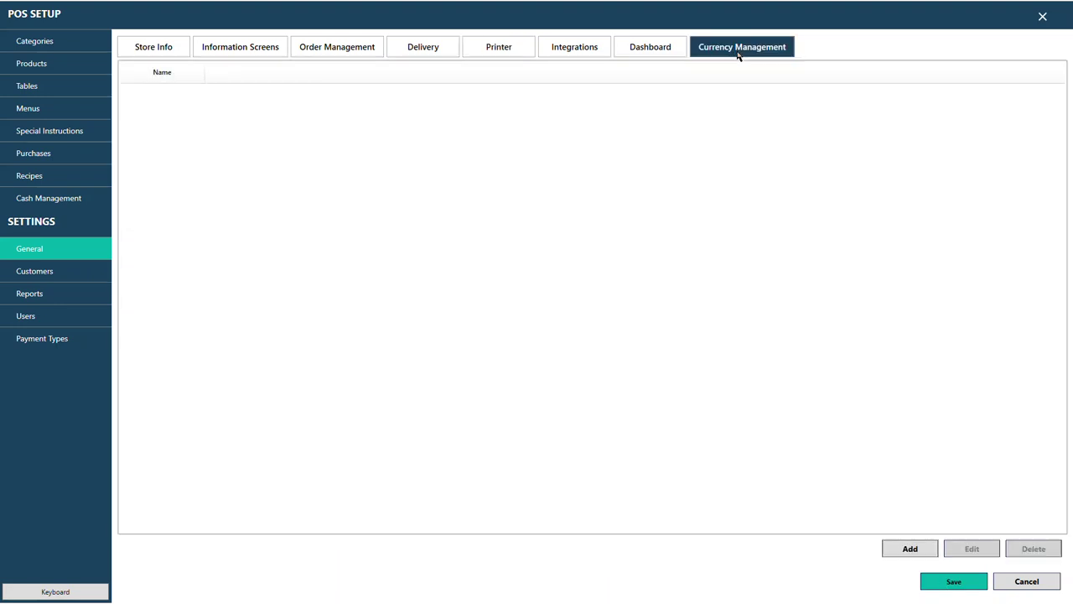
# Back out of the new-currency form and close POS Setup to return to the ADMIN menu
pyautogui.click(909, 549)
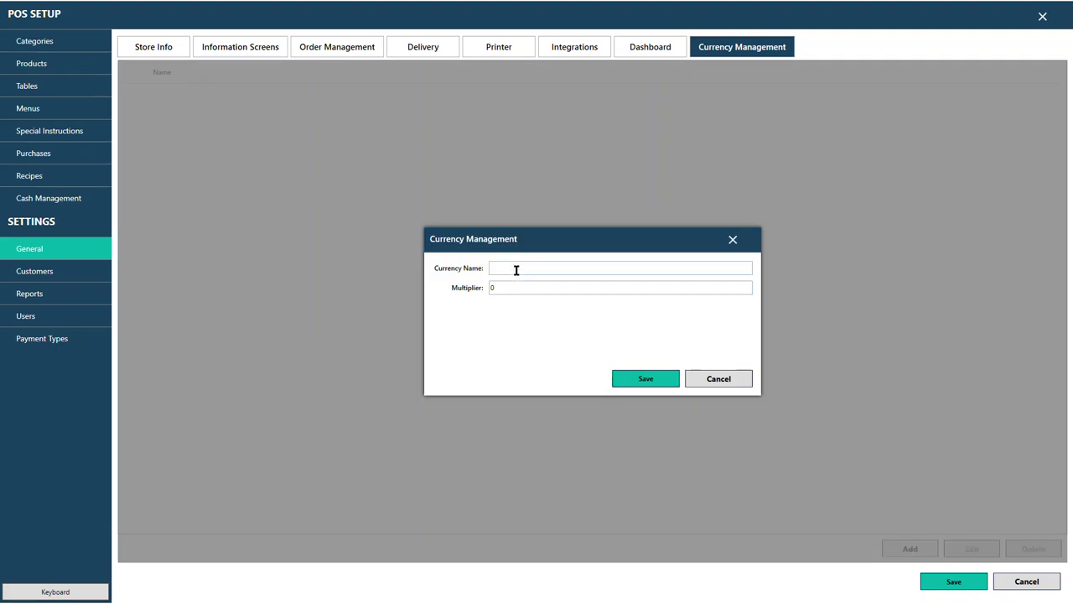
pyautogui.click(712, 377)
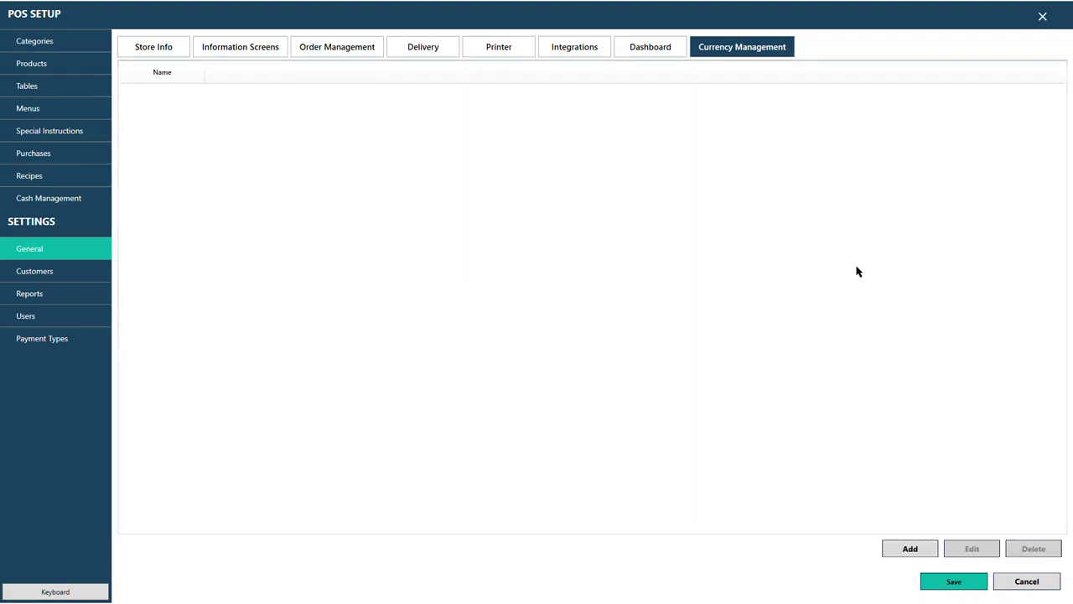
pyautogui.click(158, 50)
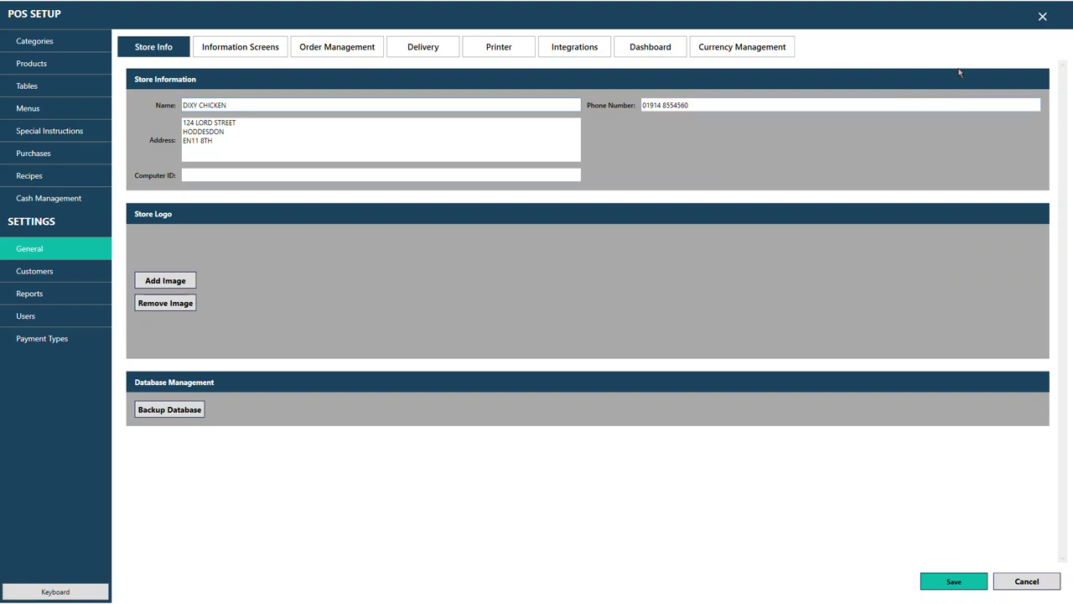
pyautogui.click(1042, 17)
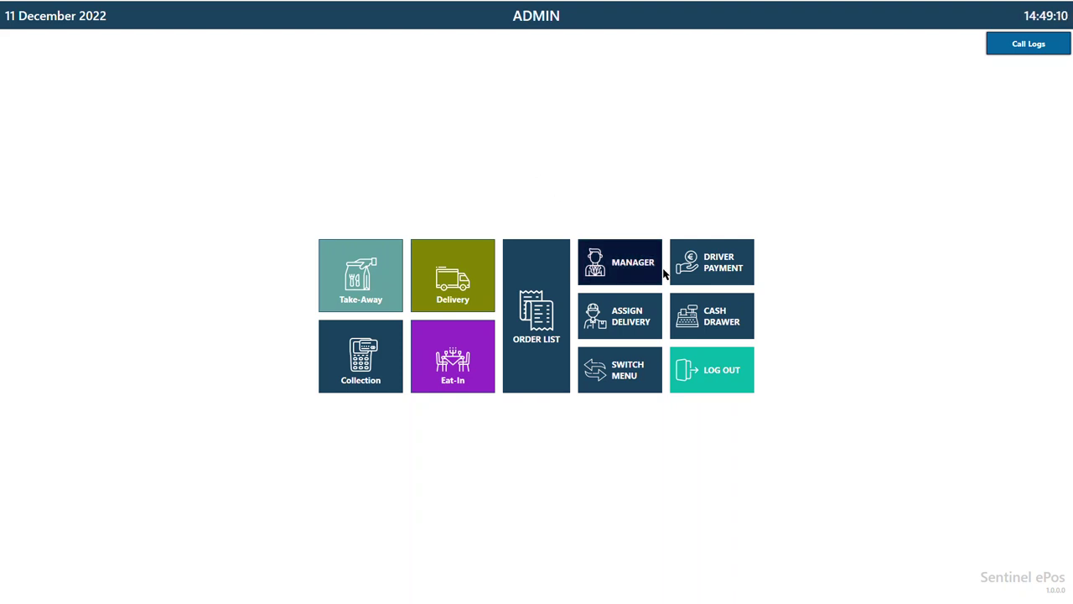
# Log out, then enter the management PIN to open Sentinel Management
pyautogui.click(721, 369)
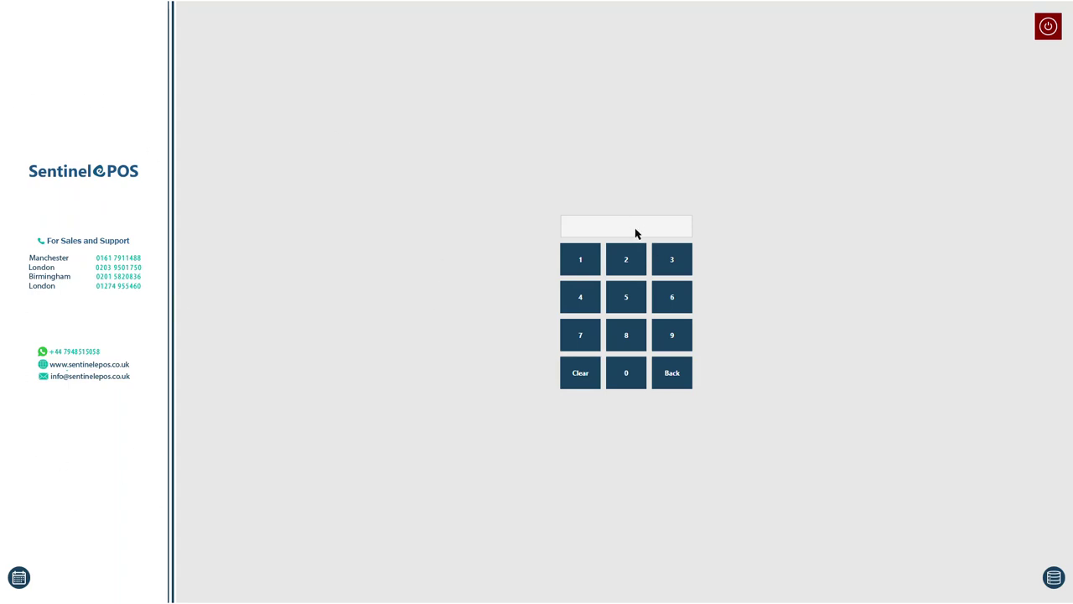
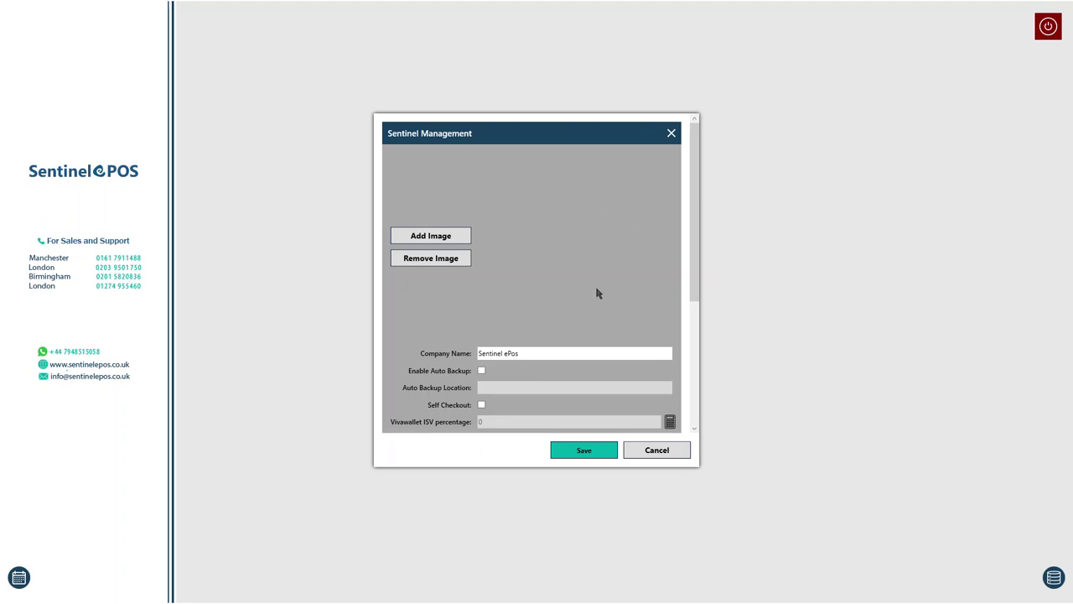
# Set the T1 picture as the login-screen logo and save
pyautogui.click(463, 241)
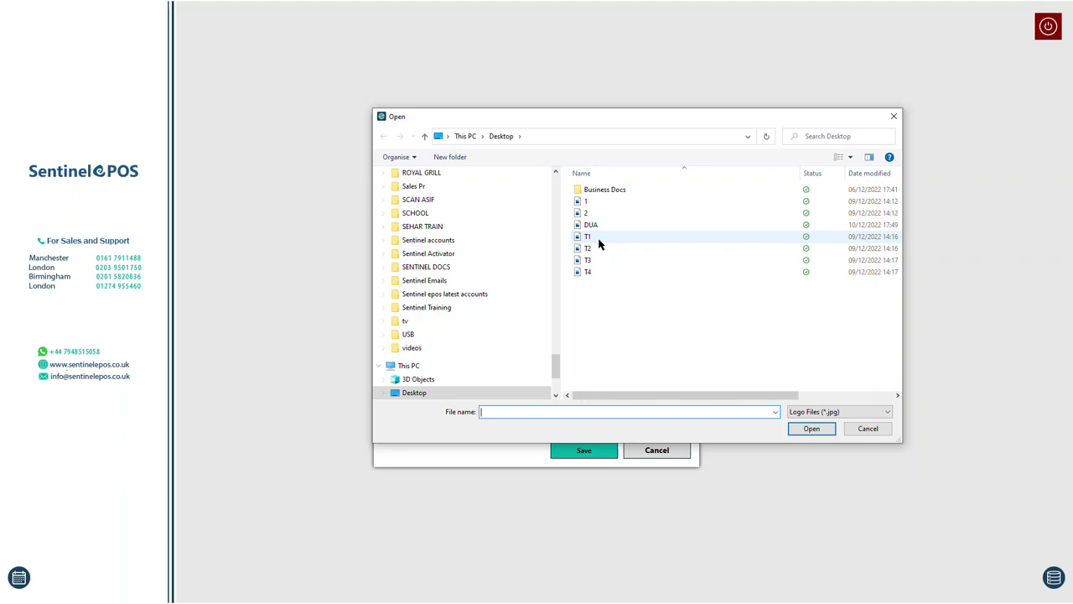
pyautogui.doubleClick(599, 239)
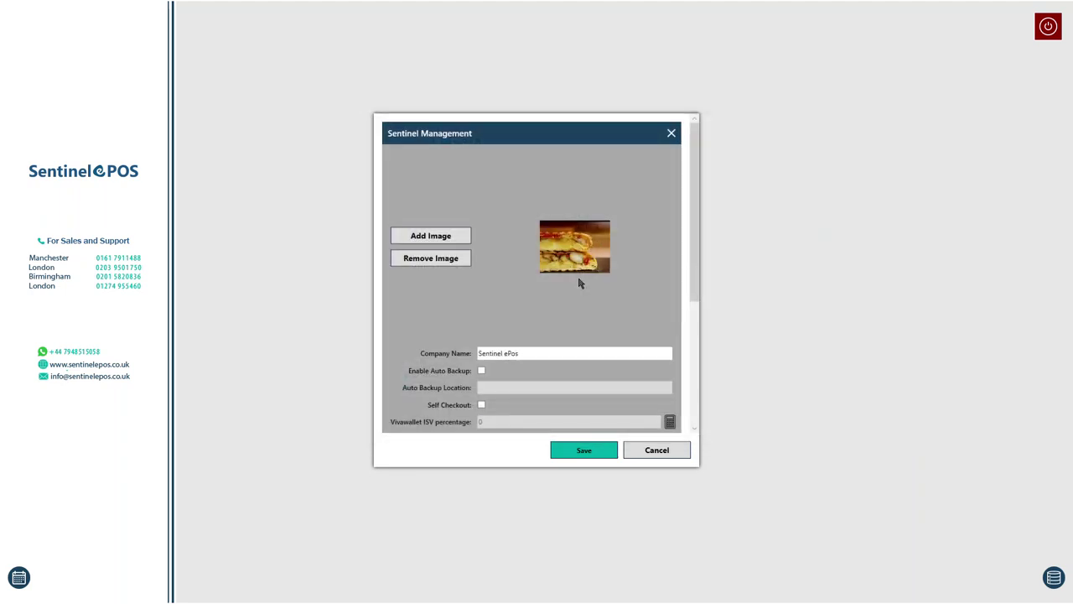
pyautogui.click(590, 455)
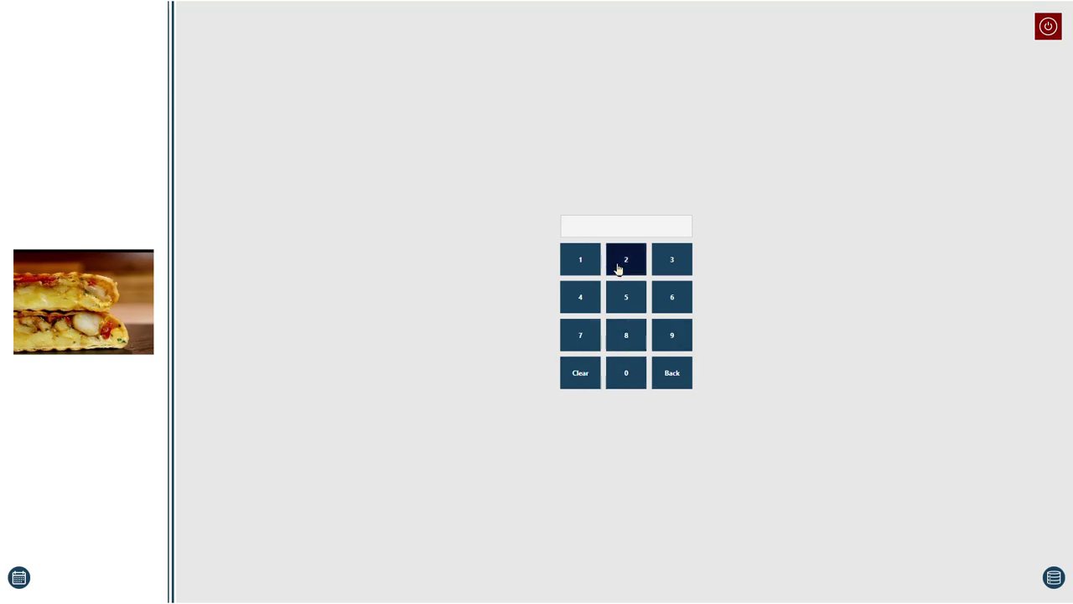
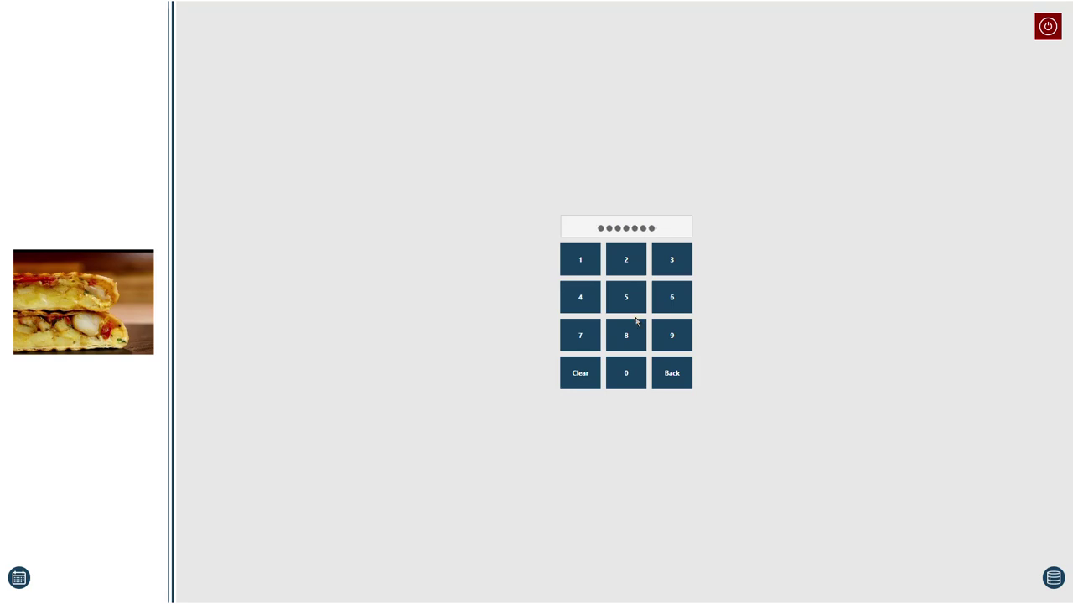
# Open Sentinel Management with the PIN, remove the logo image, save, then reopen it
pyautogui.click(578, 375)
pyautogui.click(444, 259)
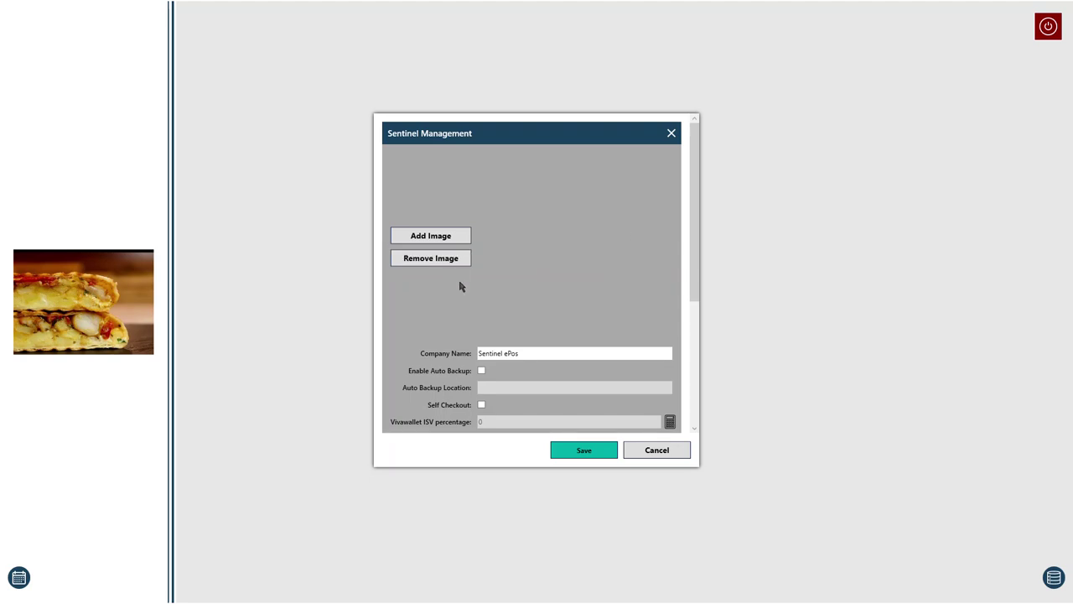
pyautogui.click(600, 452)
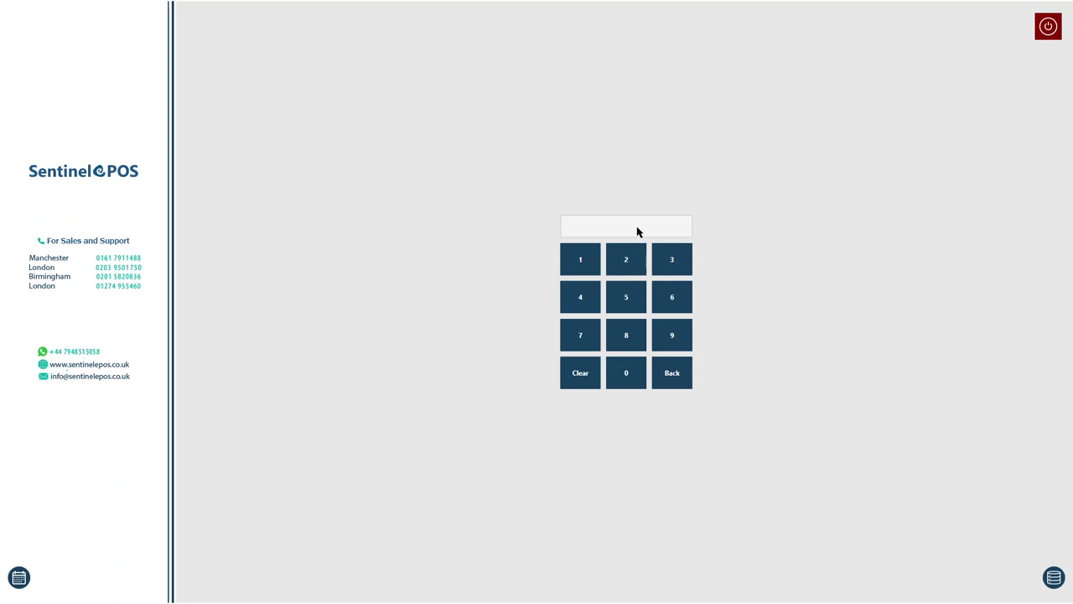
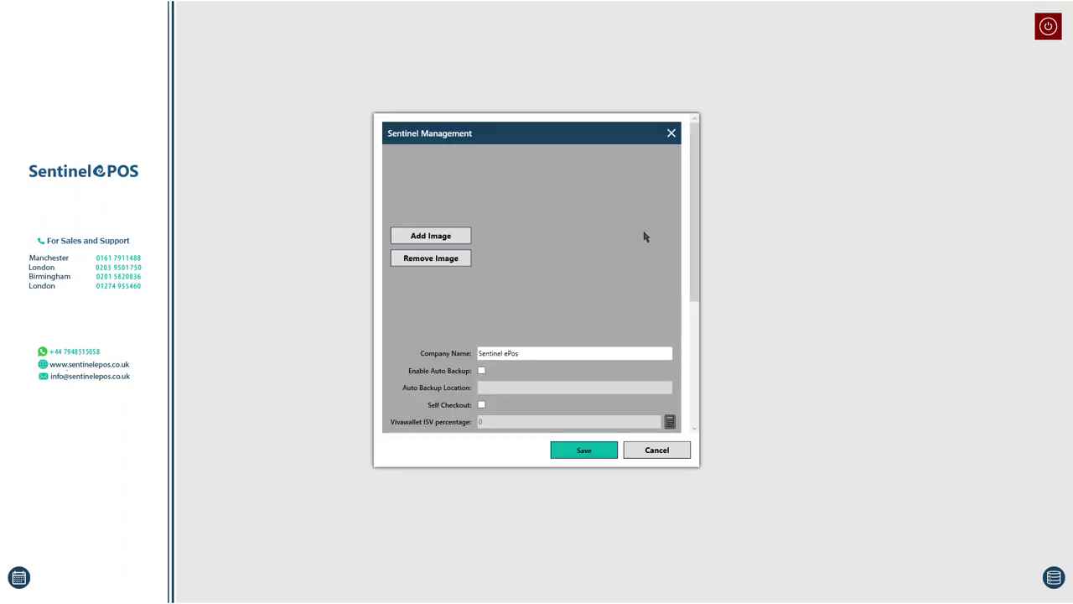
# Select the Company Name text and toggle automatic backups on and back off
pyautogui.scroll(-3, 654, 261)
pyautogui.click(554, 228)
pyautogui.moveTo(553, 228); pyautogui.dragTo(364, 228)
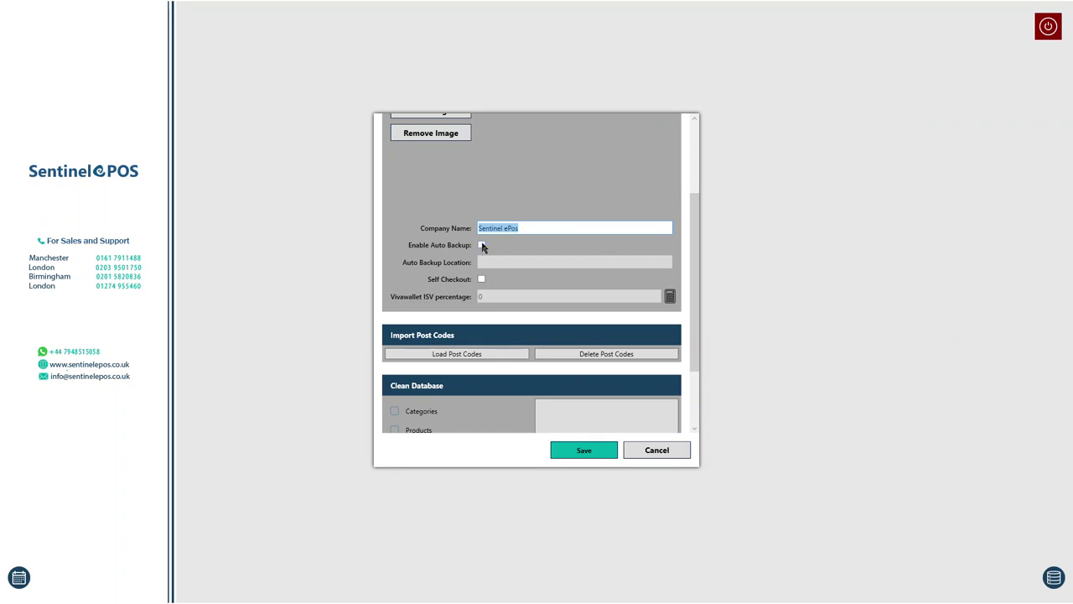
pyautogui.click(482, 244)
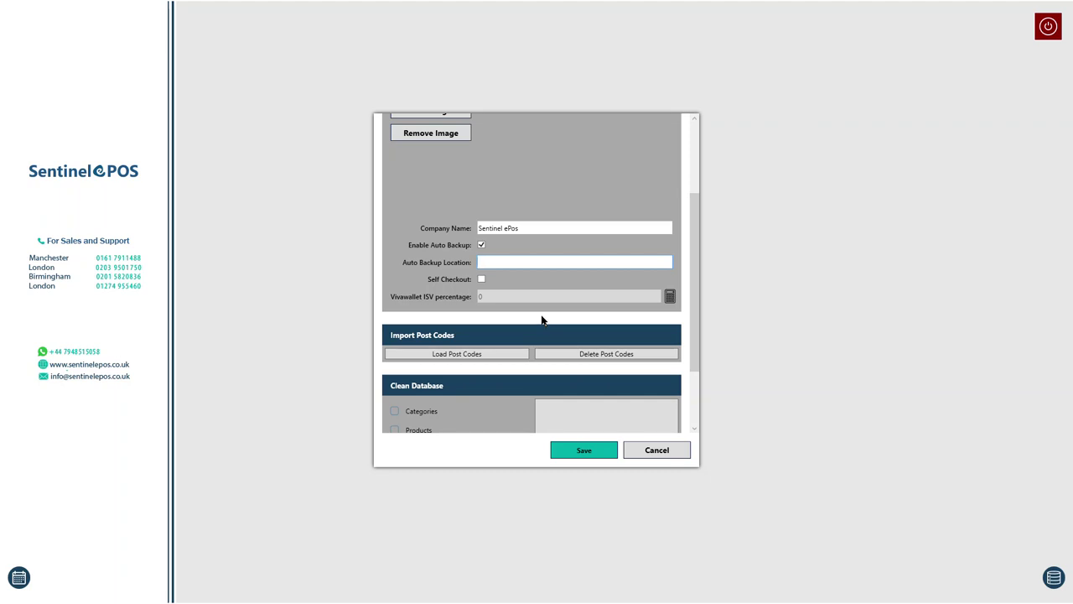
pyautogui.click(483, 245)
# Clear Orders from the database via Clean Selected and confirm
pyautogui.scroll(-3, 517, 318)
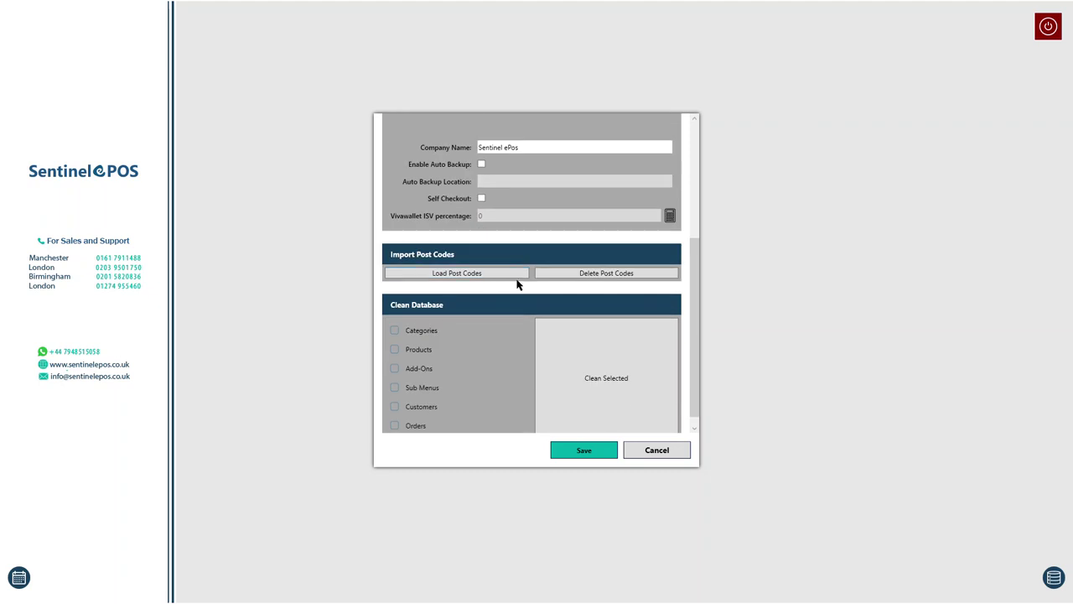
pyautogui.click(396, 414)
pyautogui.click(587, 384)
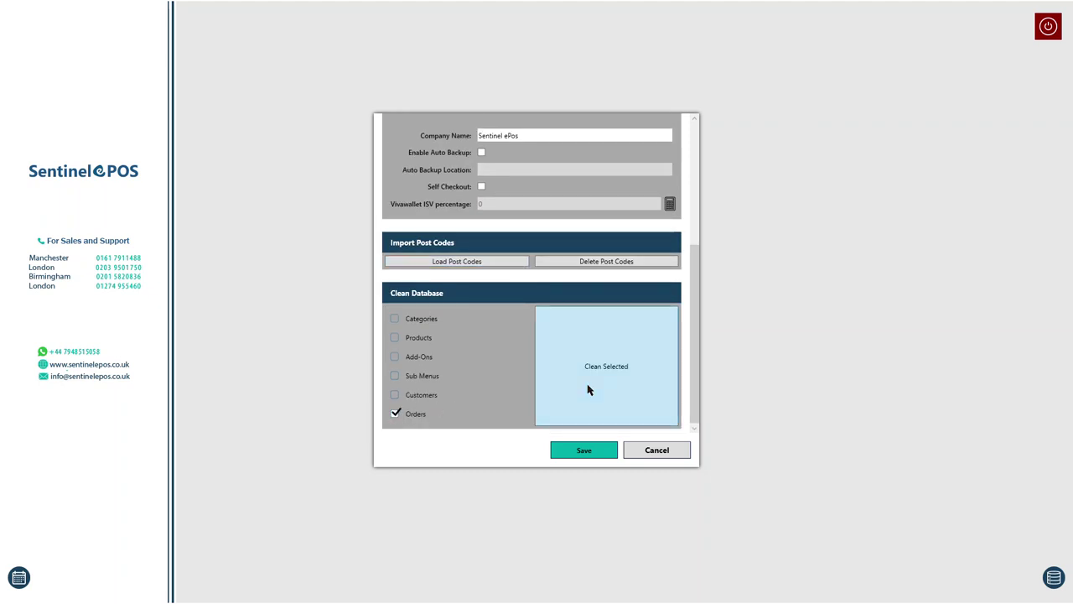
pyautogui.click(613, 325)
# Tick and untick Categories and Products, then close Sentinel Management without saving
pyautogui.click(395, 319)
pyautogui.click(395, 337)
pyautogui.click(394, 337)
pyautogui.click(410, 320)
pyautogui.click(657, 456)
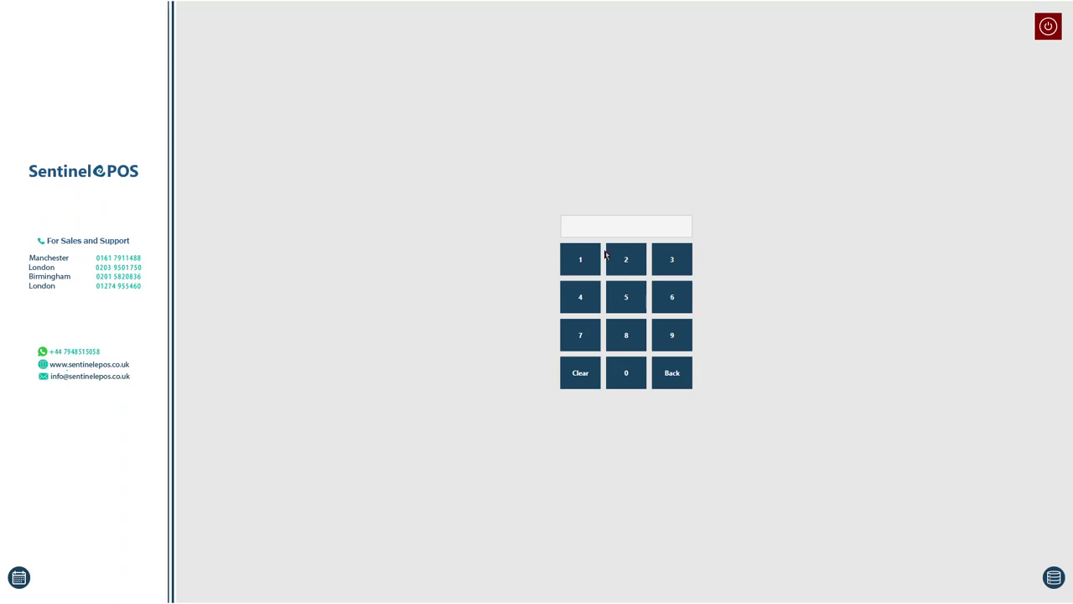
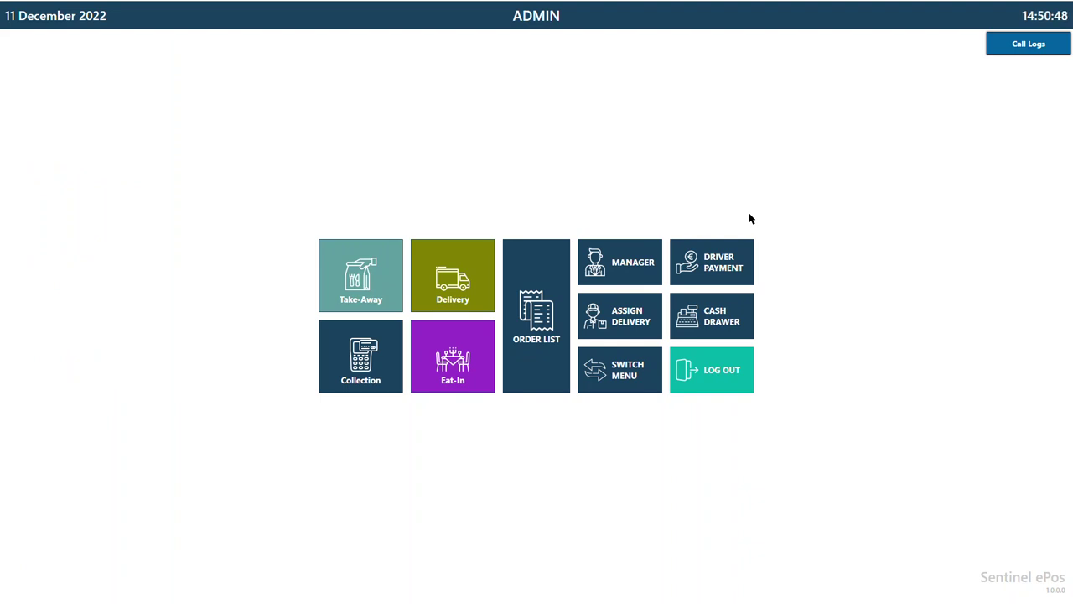
# Log in with the PIN and open the MANAGER area
pyautogui.click(624, 261)
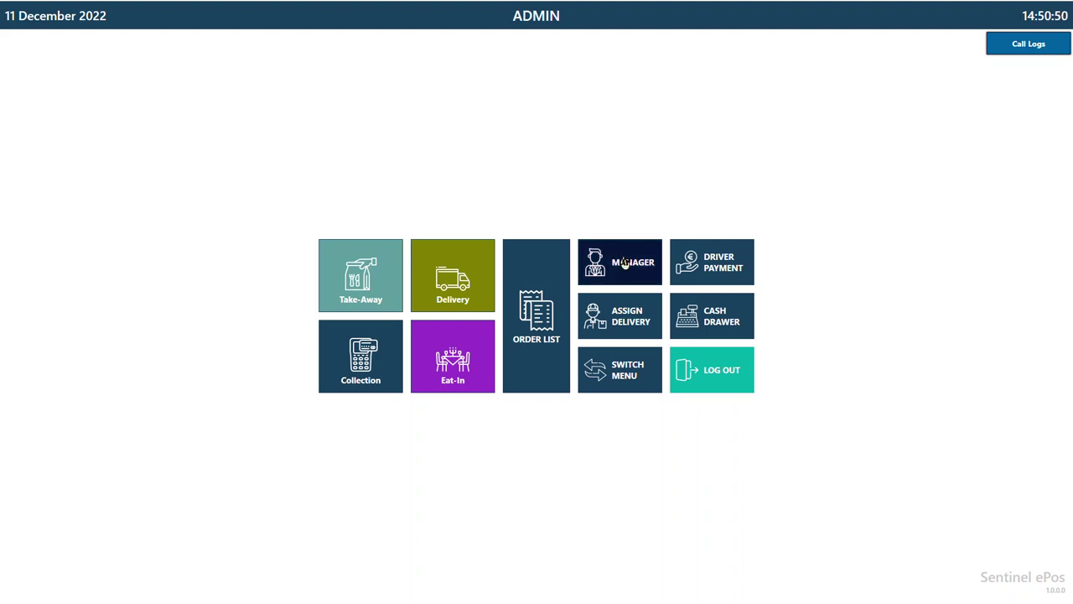
# Start a new STARTERS category, toggling Kitchen Print off and back on
pyautogui.click(41, 42)
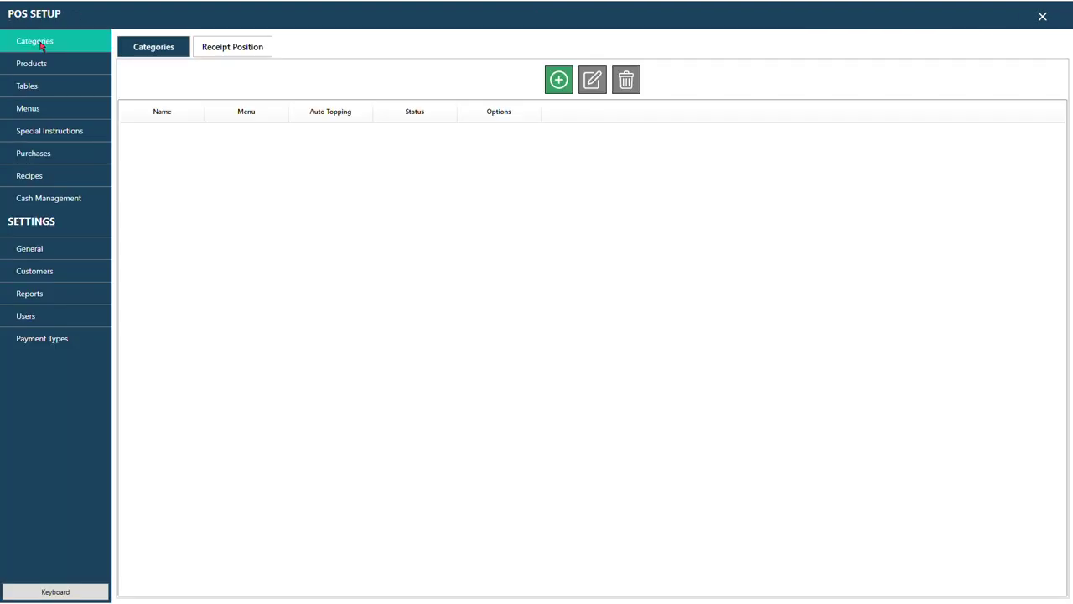
pyautogui.click(558, 84)
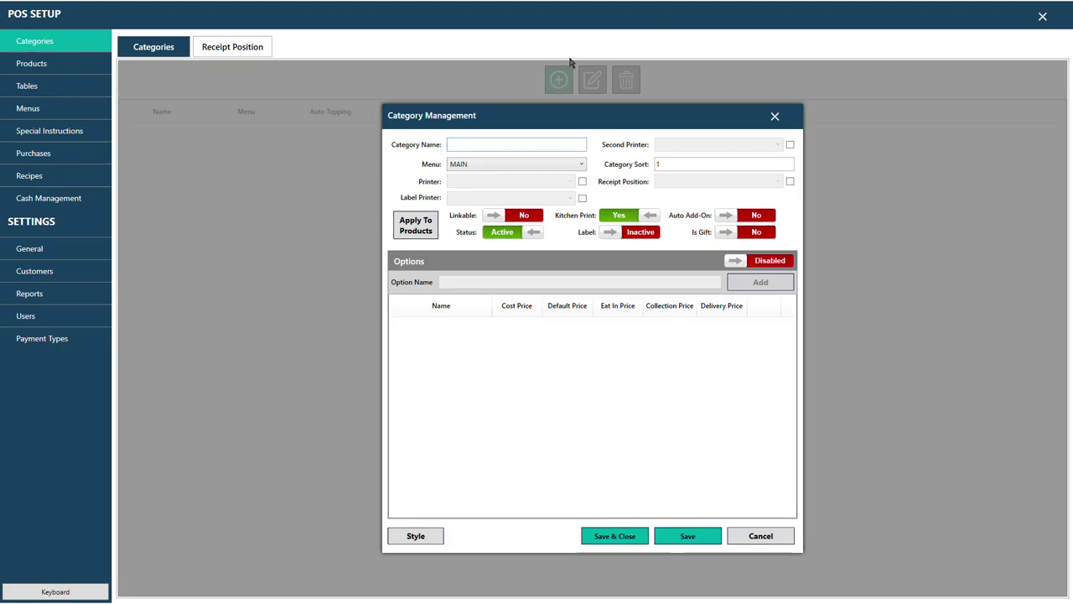
pyautogui.write('STARTERS')
pyautogui.moveTo(484, 144); pyautogui.dragTo(427, 142)
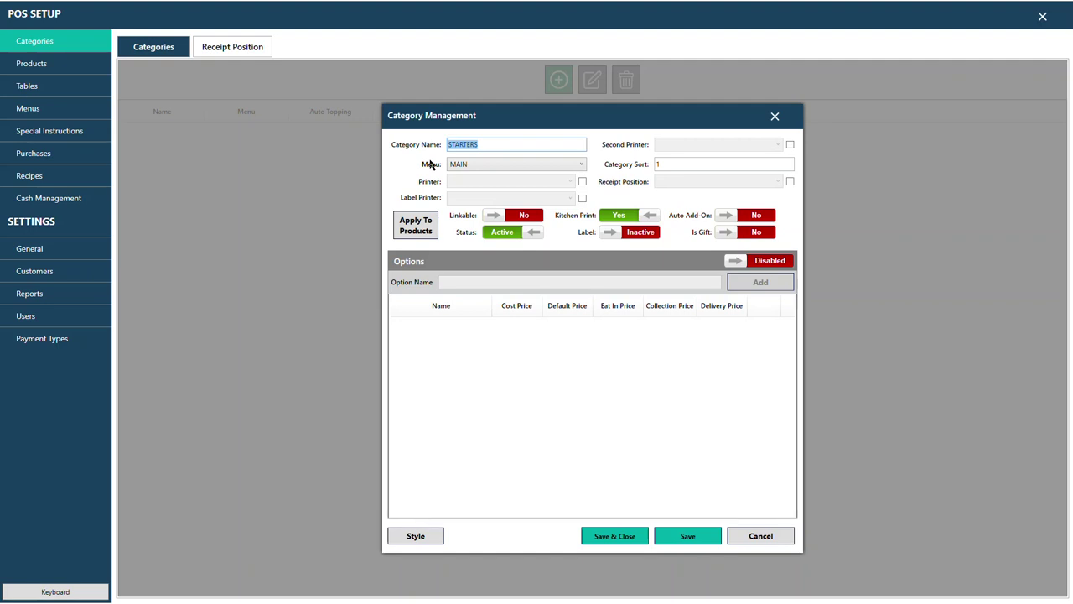
pyautogui.click(625, 215)
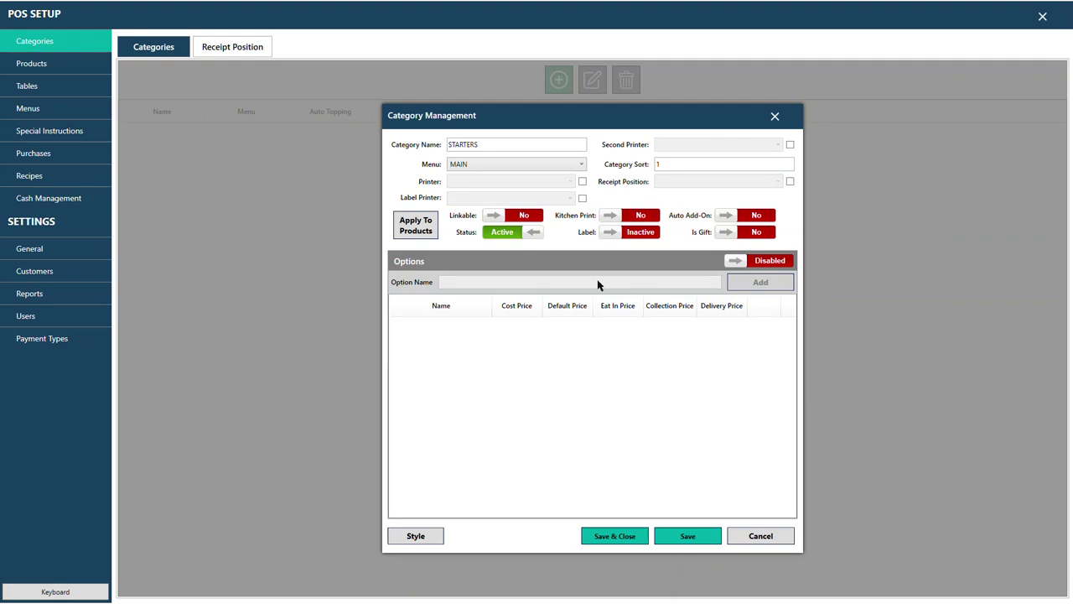
pyautogui.moveTo(488, 143); pyautogui.dragTo(434, 148)
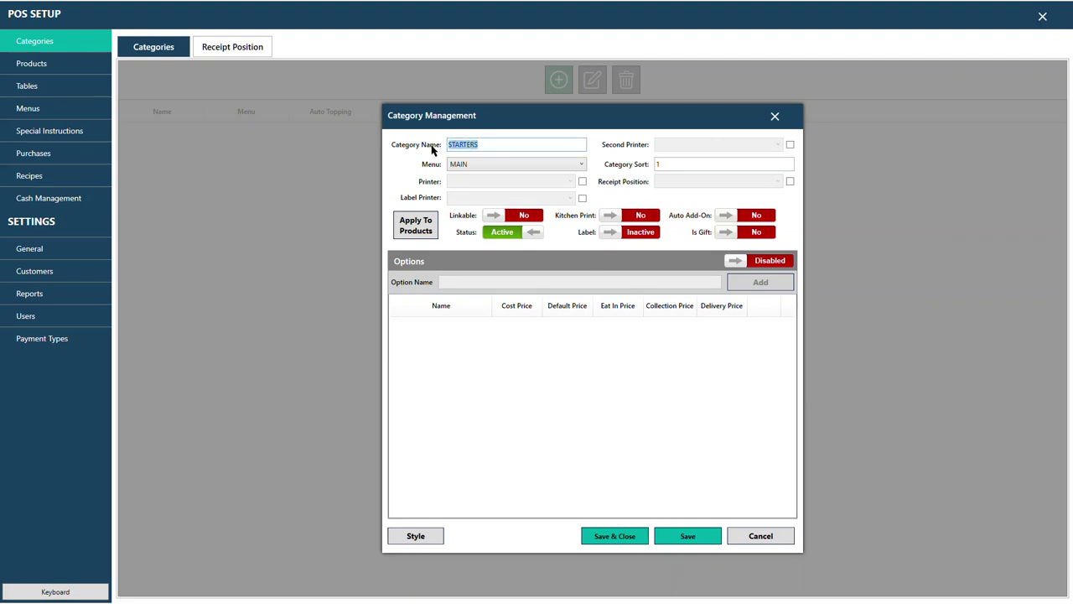
pyautogui.click(642, 217)
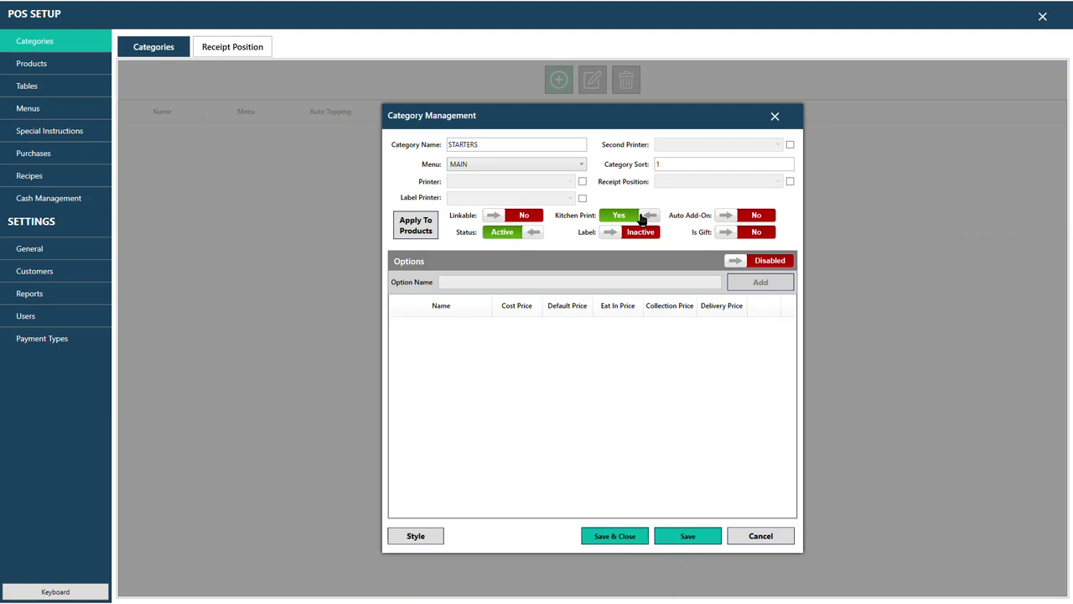
# Toggle Receipt Position on and off, then cancel the category unsaved
pyautogui.click(790, 181)
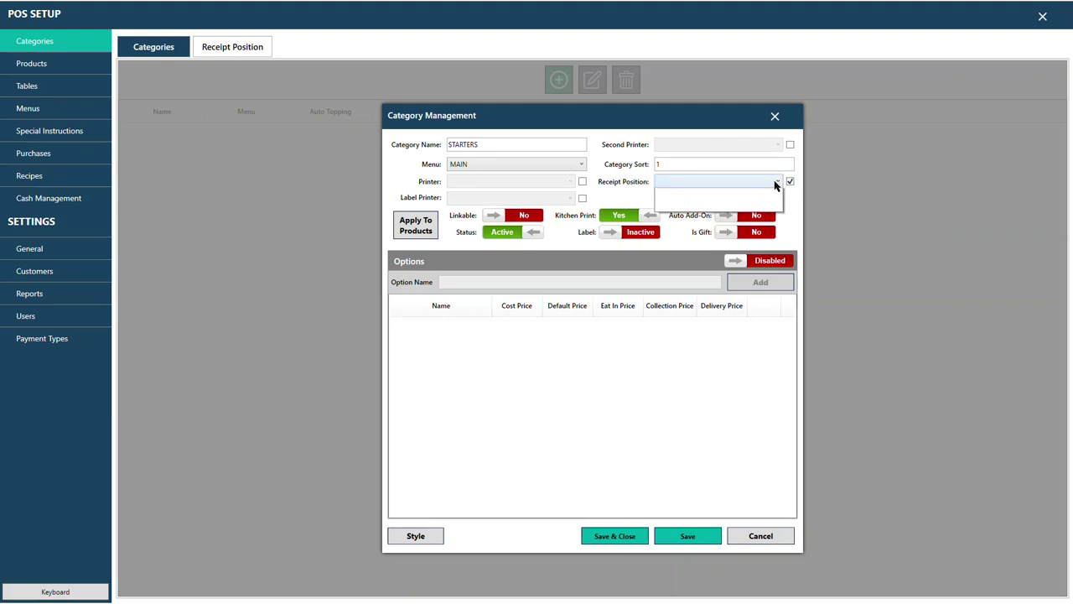
pyautogui.click(789, 181)
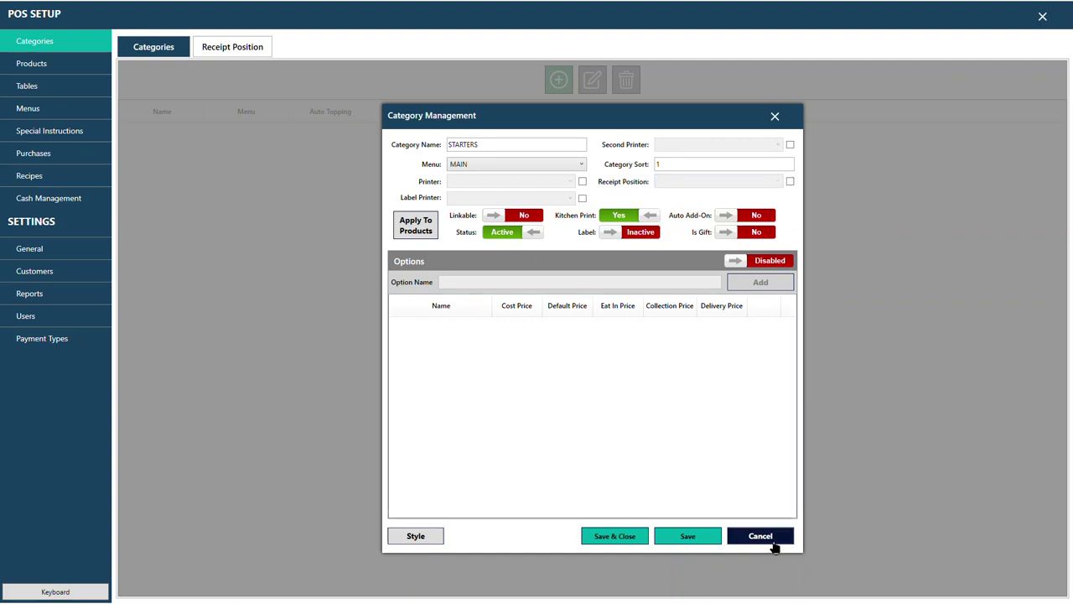
pyautogui.click(771, 541)
# Add receipt position STARTERS with number 0
pyautogui.click(229, 50)
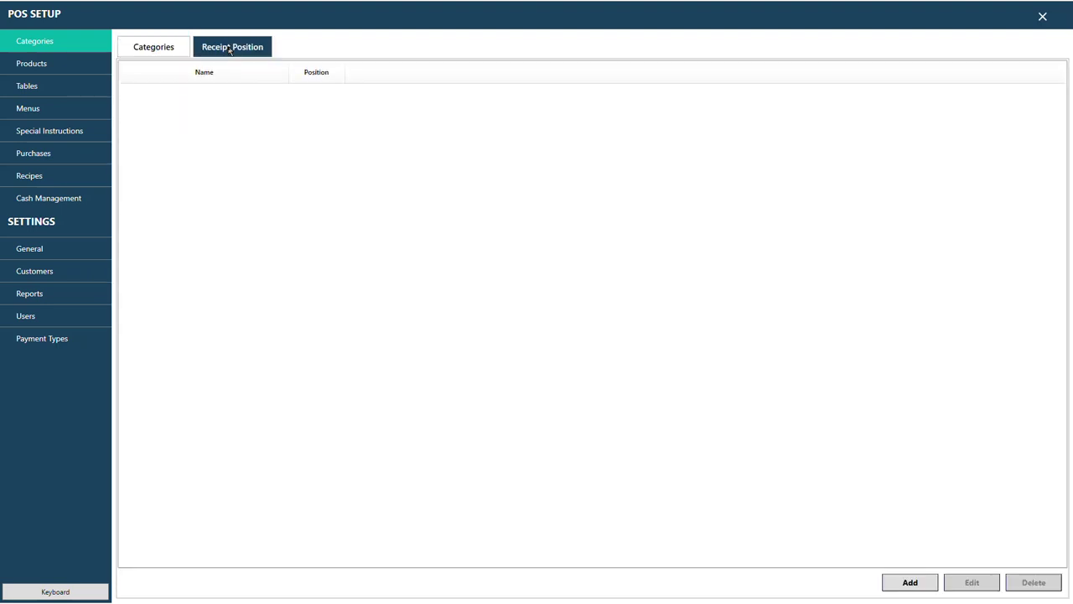
pyautogui.click(914, 581)
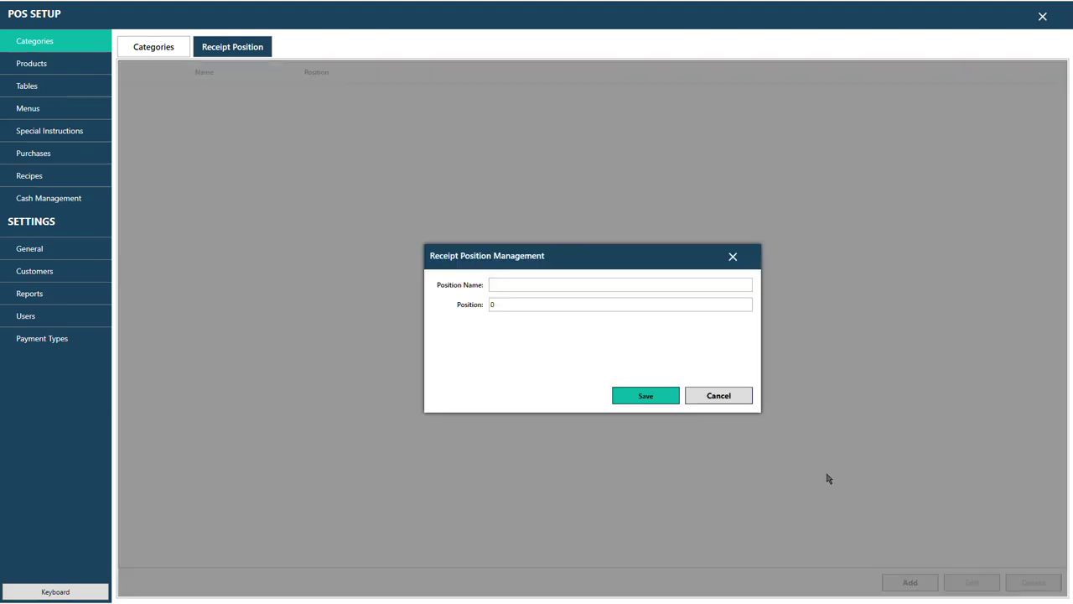
pyautogui.click(516, 285)
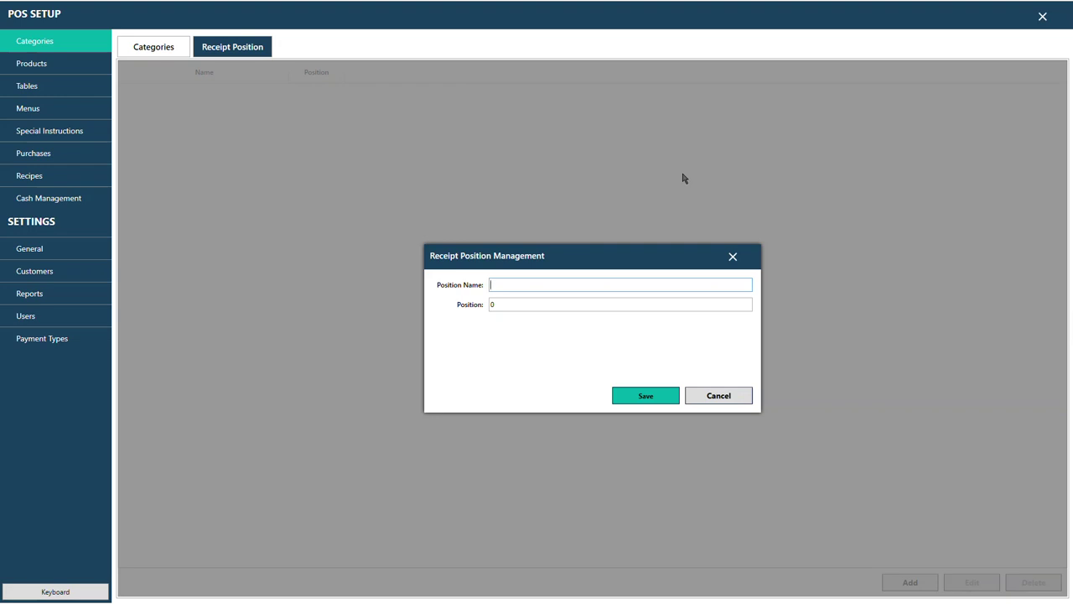
pyautogui.write('STARTERS')
pyautogui.click(506, 304)
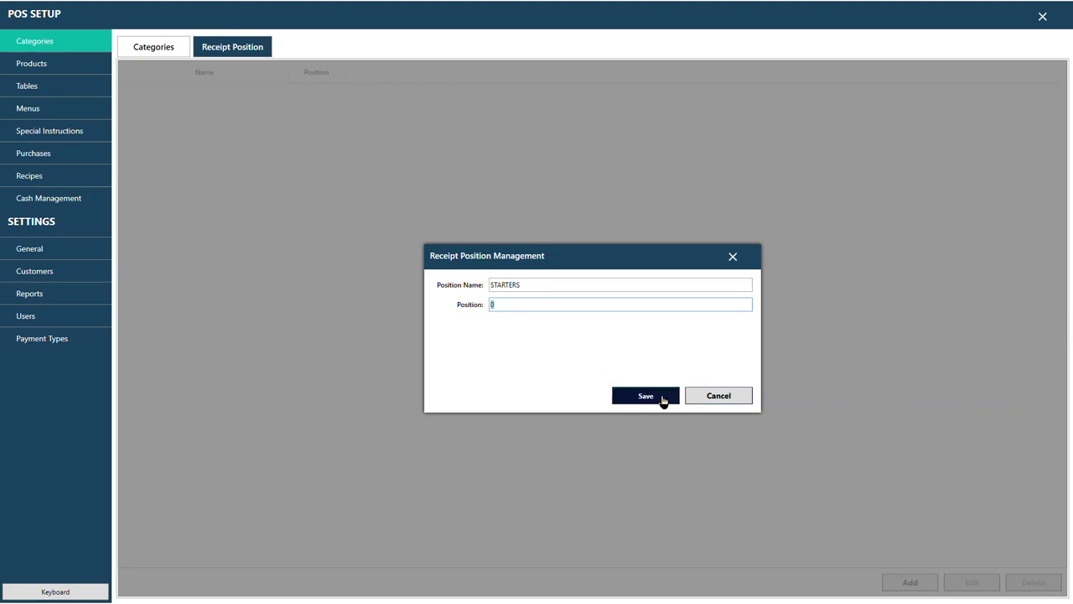
pyautogui.click(663, 400)
# Add receipt position MAINS with number 1
pyautogui.click(908, 580)
pyautogui.click(541, 284)
pyautogui.write('MAIN DISHES')
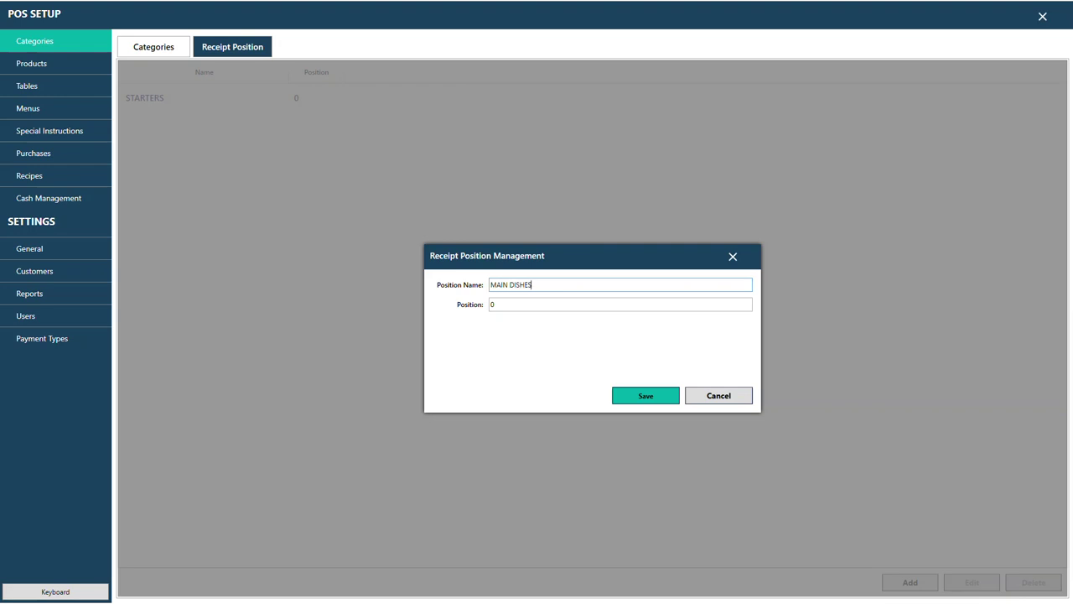
pyautogui.moveTo(553, 280); pyautogui.dragTo(508, 284)
pyautogui.write('S')
pyautogui.click(542, 304)
pyautogui.write('1')
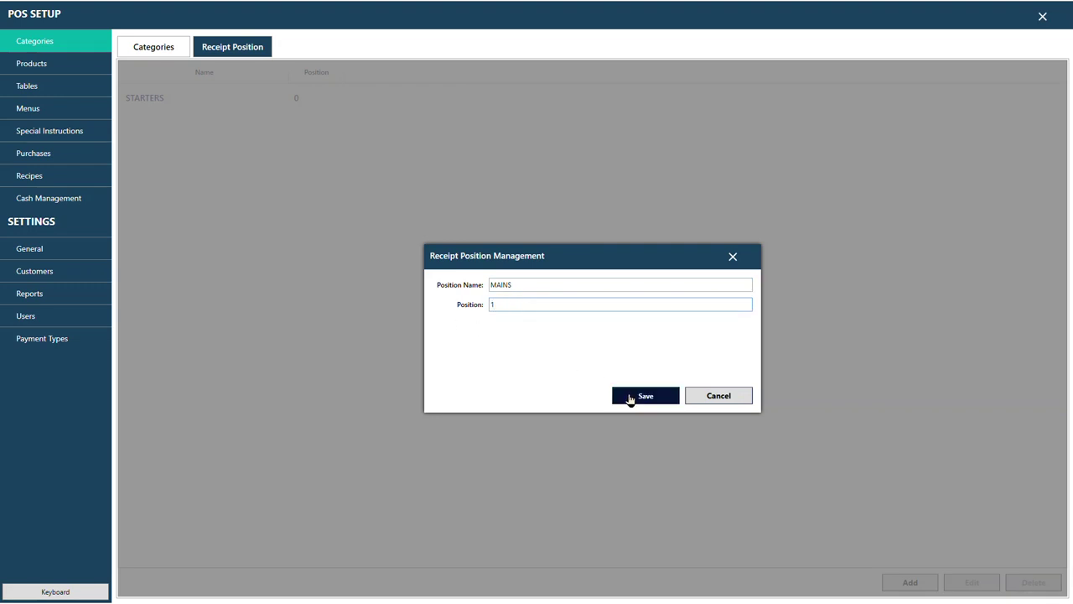
pyautogui.click(630, 396)
pyautogui.click(283, 129)
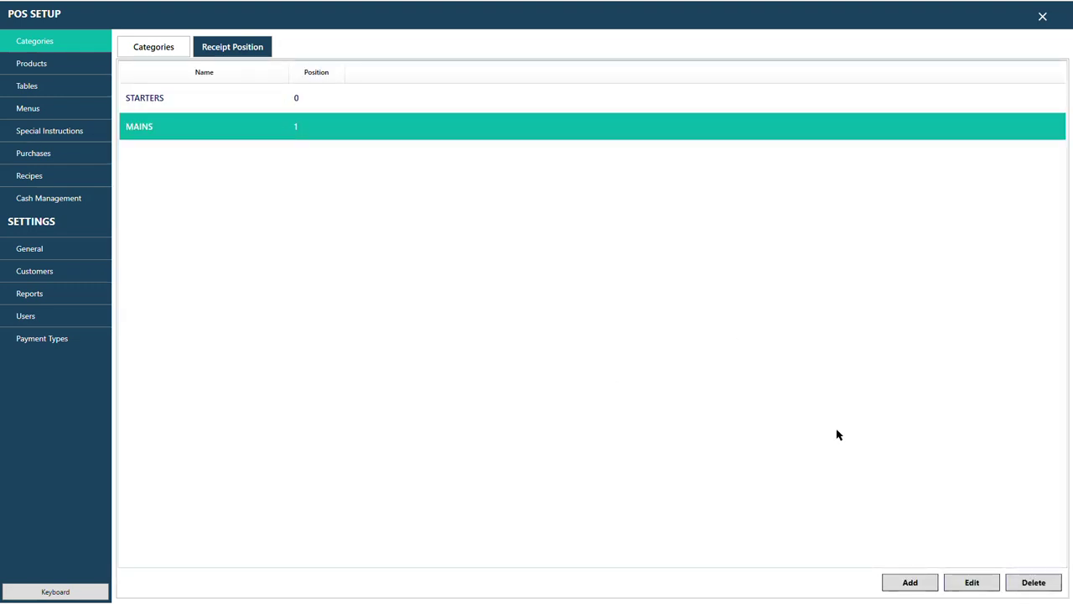
# Add receipt positions DRINKS as 2 and DESSERTS as 3
pyautogui.click(910, 582)
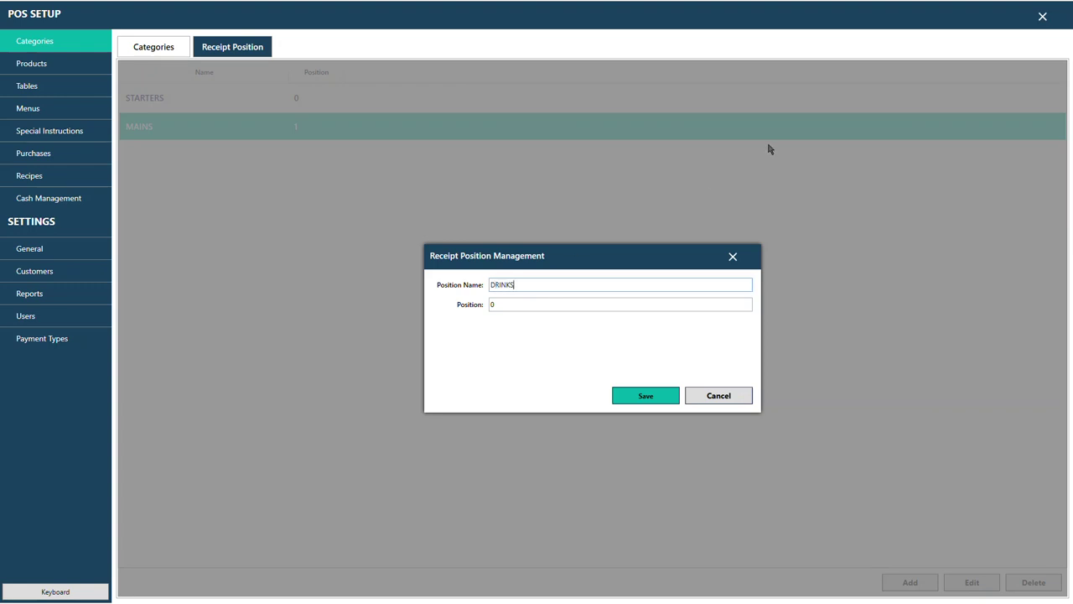
pyautogui.click(523, 305)
pyautogui.write('2')
pyautogui.click(642, 397)
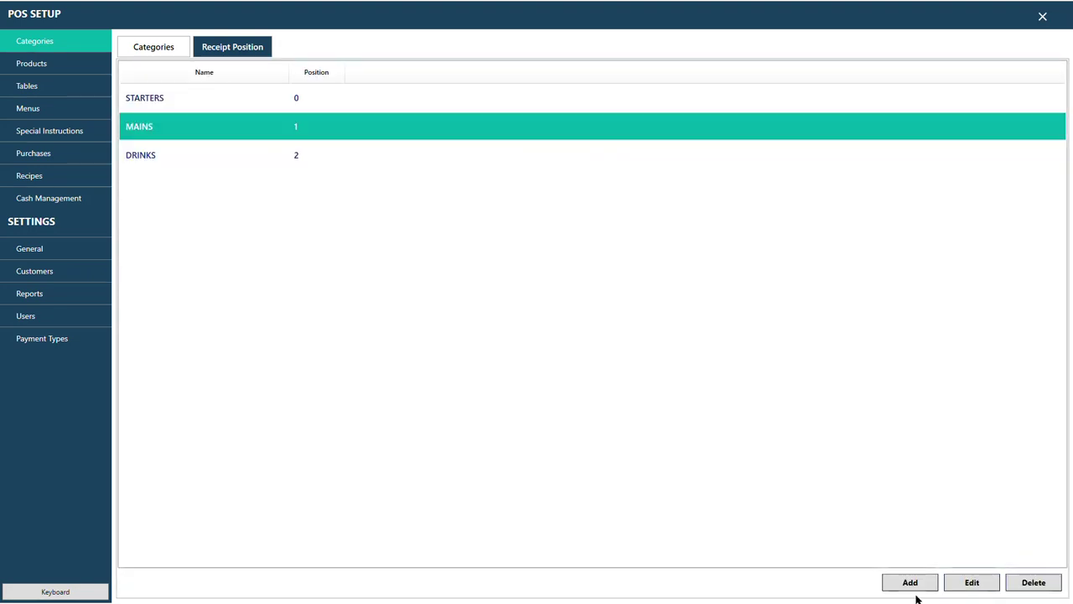
pyautogui.click(913, 585)
pyautogui.click(504, 282)
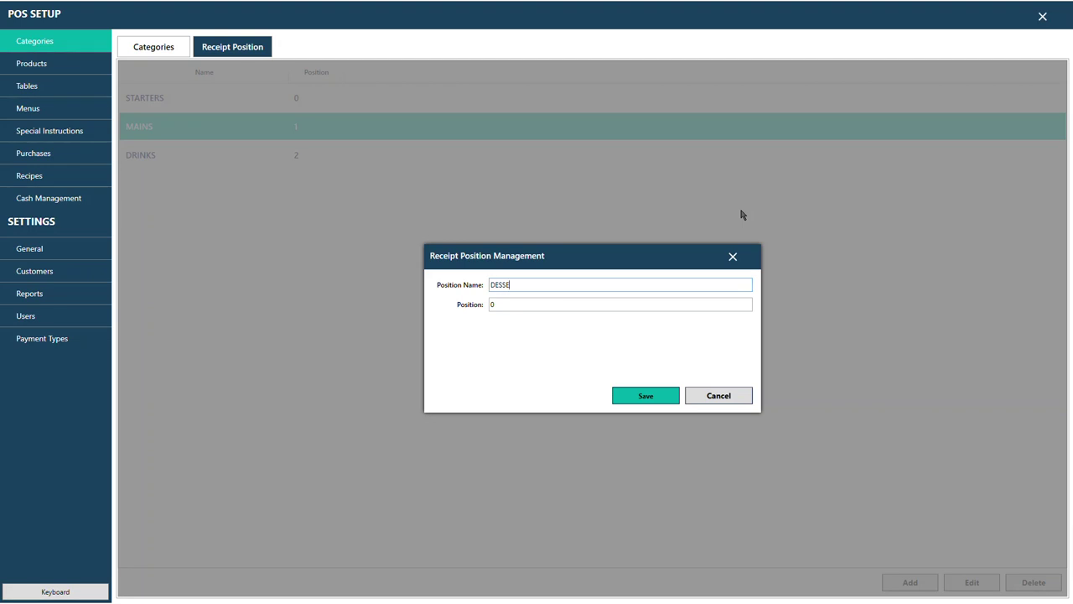
pyautogui.click(508, 304)
pyautogui.click(637, 396)
# Review the four receipt positions in the list, then return to Categories
pyautogui.click(177, 105)
pyautogui.click(164, 134)
pyautogui.click(162, 156)
pyautogui.click(157, 183)
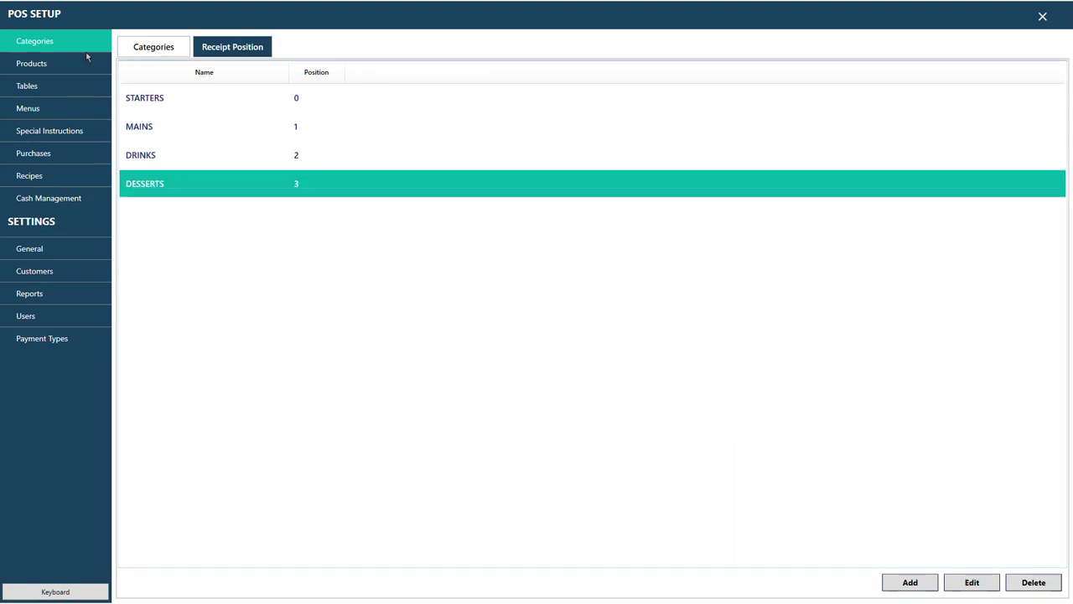
pyautogui.click(160, 48)
# Create a new category named STARTERS and assign it the STARTERS receipt position
pyautogui.click(558, 80)
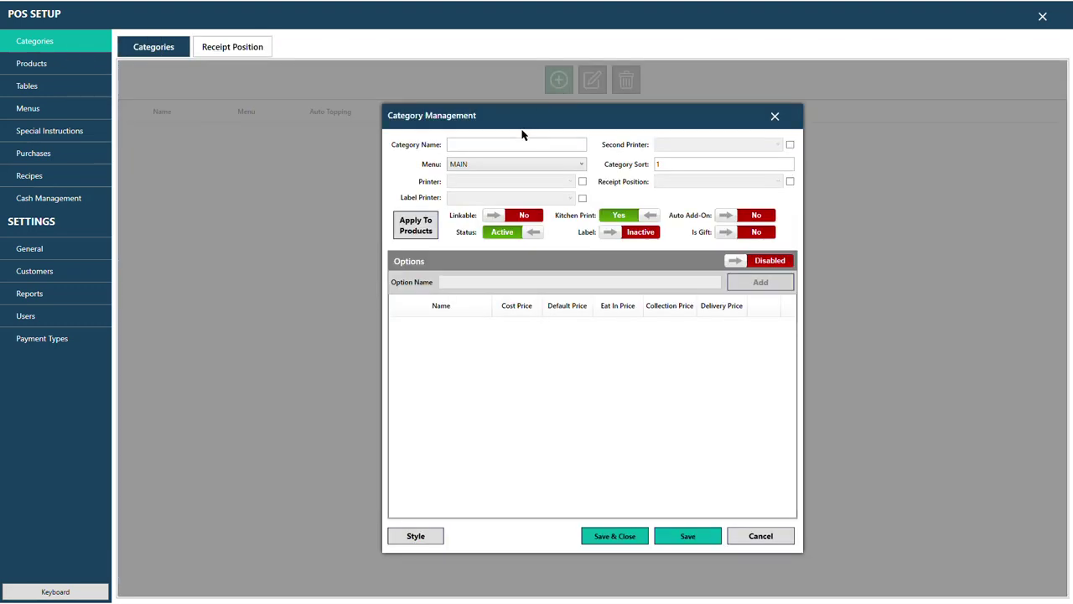
pyautogui.click(507, 145)
pyautogui.click(790, 181)
pyautogui.click(775, 181)
pyautogui.click(700, 197)
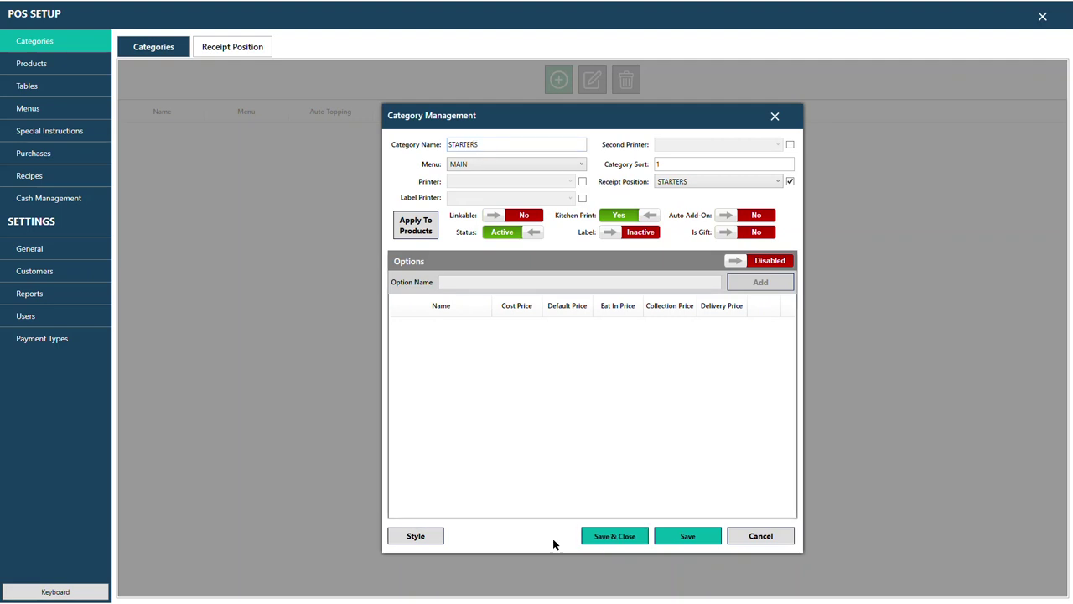
pyautogui.click(483, 144)
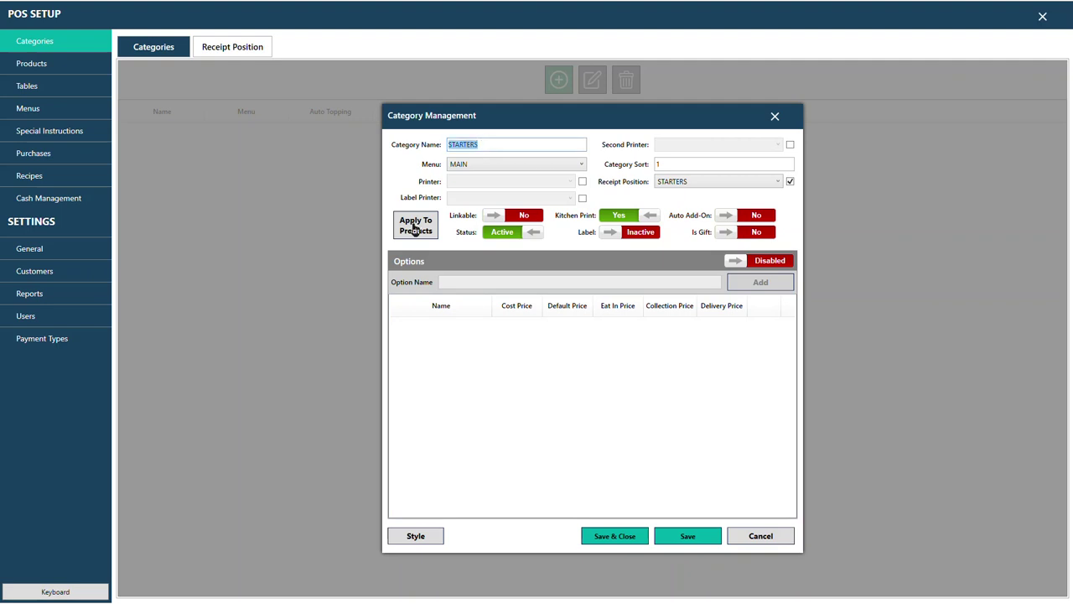
# Style the STARTERS tile with magenta kitchen screen font after the T4 image is rejected as too large
pyautogui.click(418, 539)
pyautogui.click(411, 272)
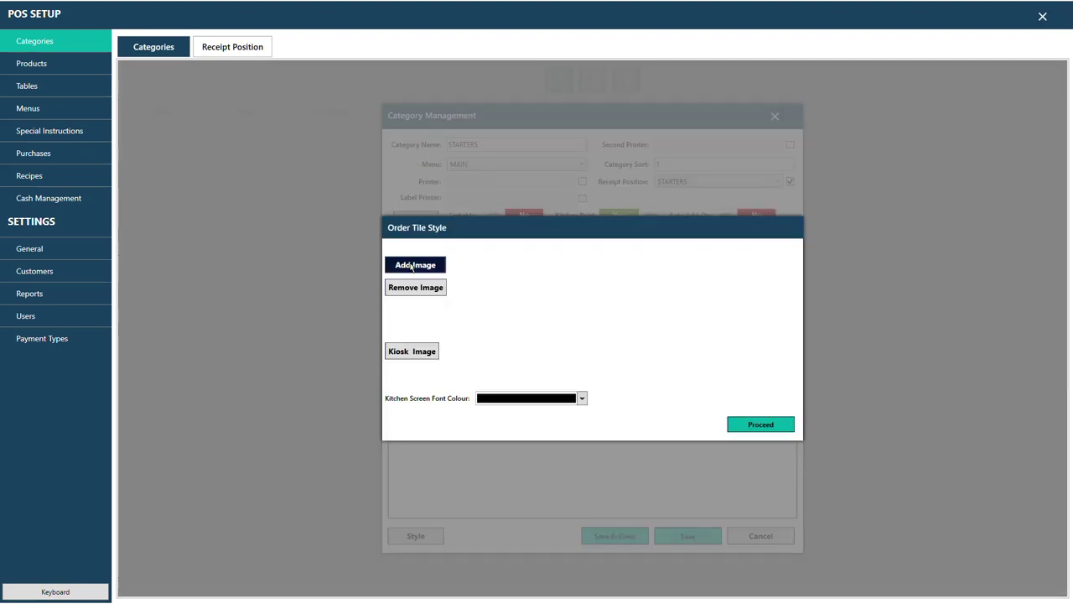
pyautogui.doubleClick(217, 162)
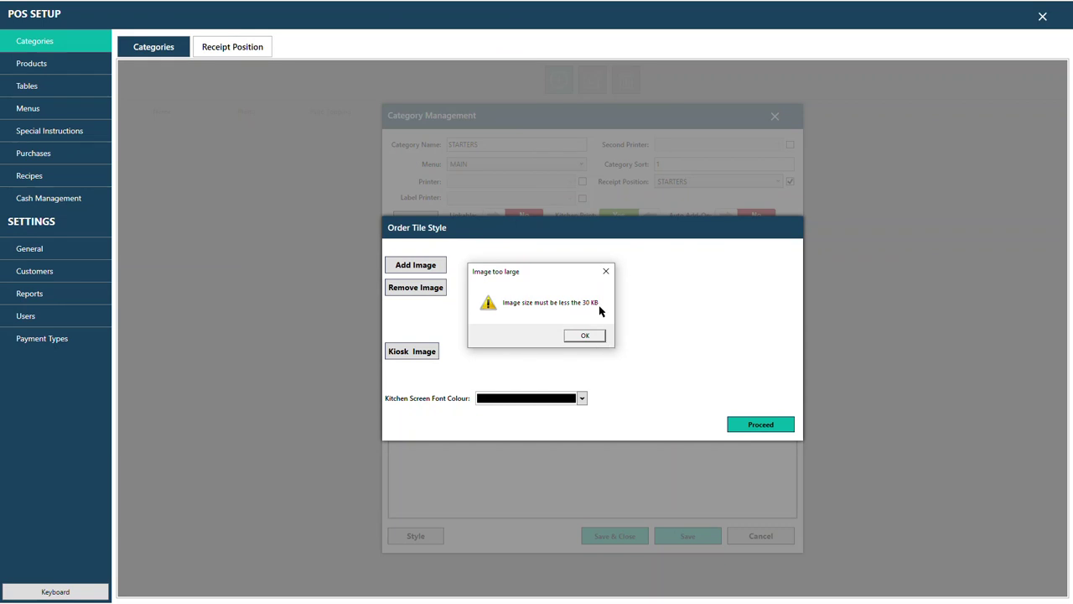
pyautogui.click(586, 337)
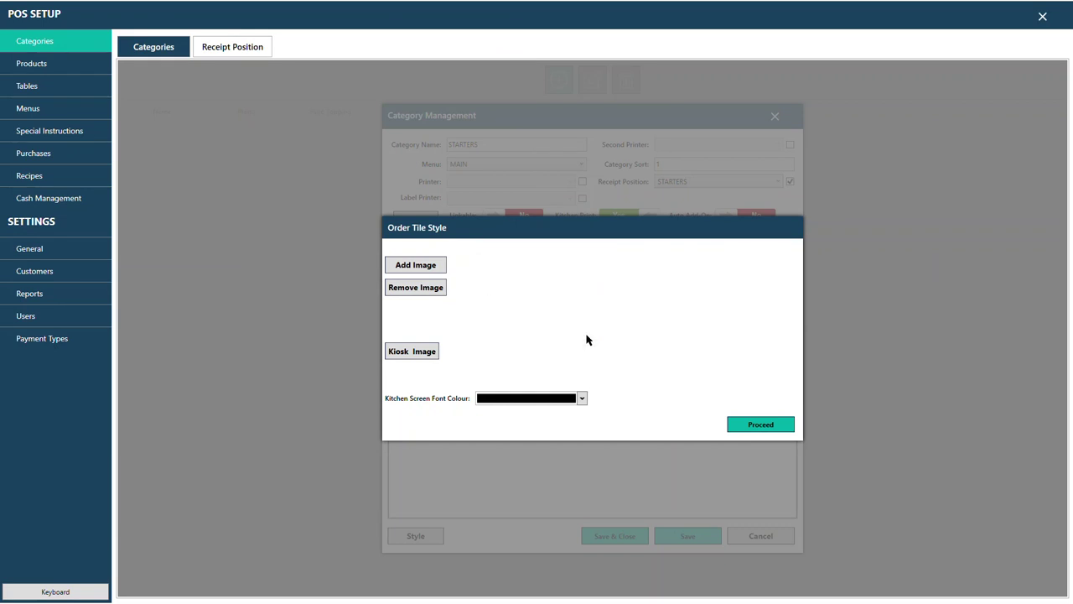
pyautogui.click(582, 399)
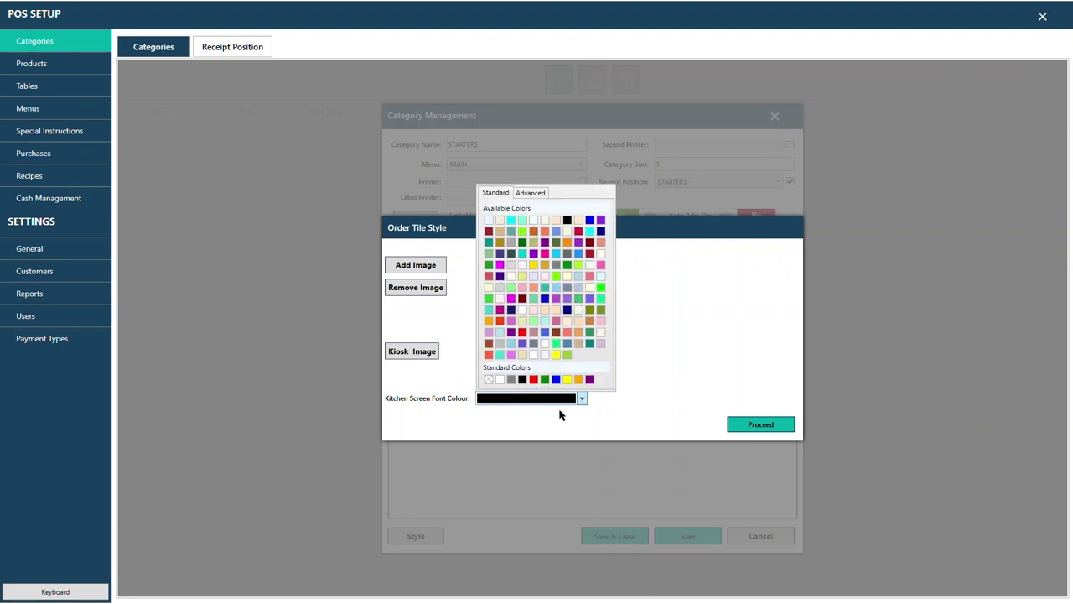
pyautogui.click(545, 253)
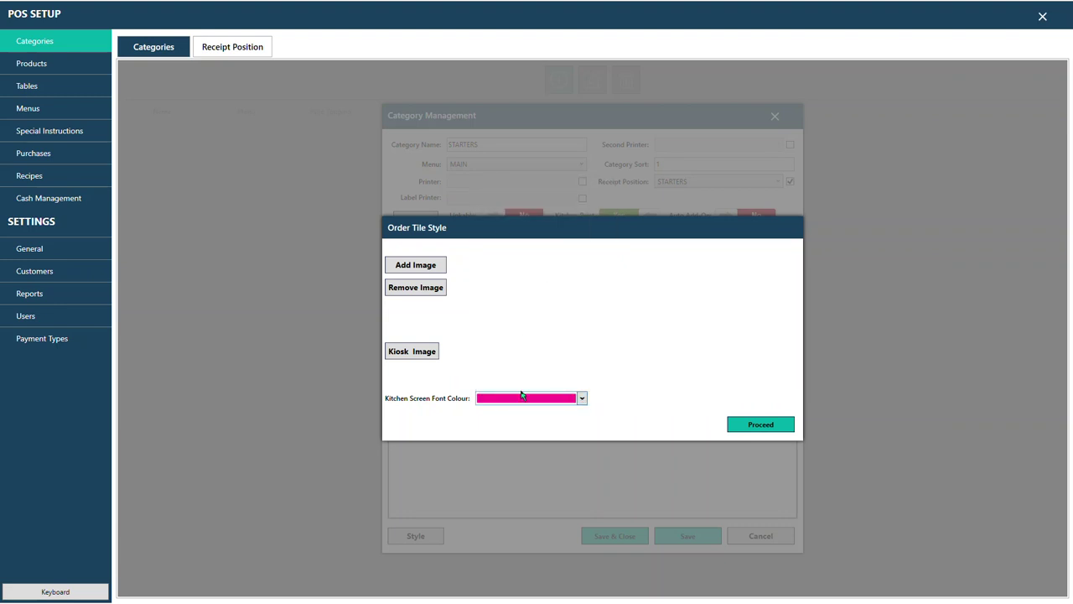
pyautogui.click(761, 426)
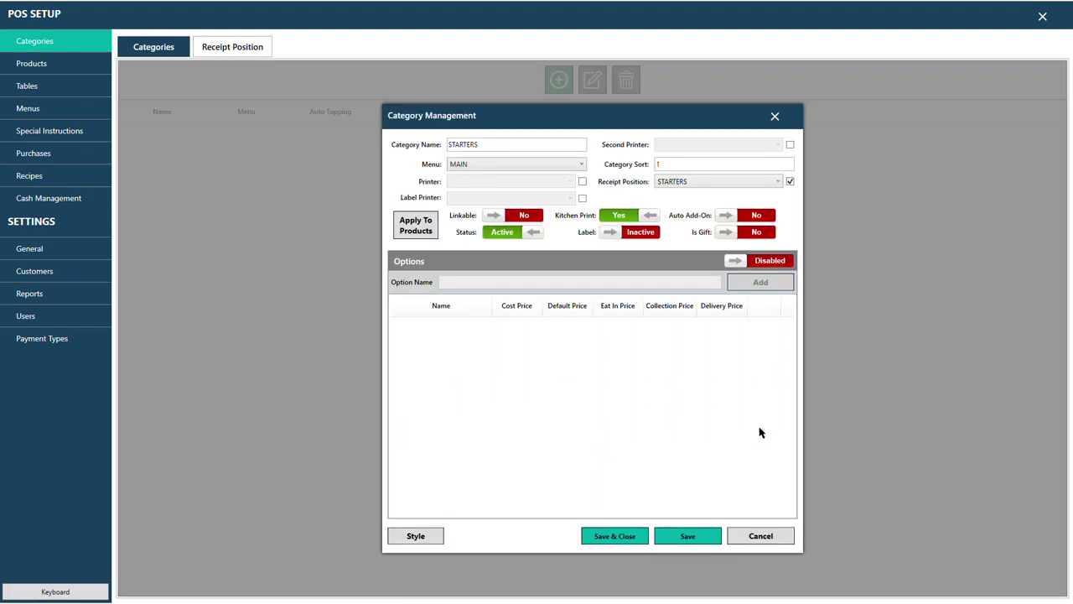
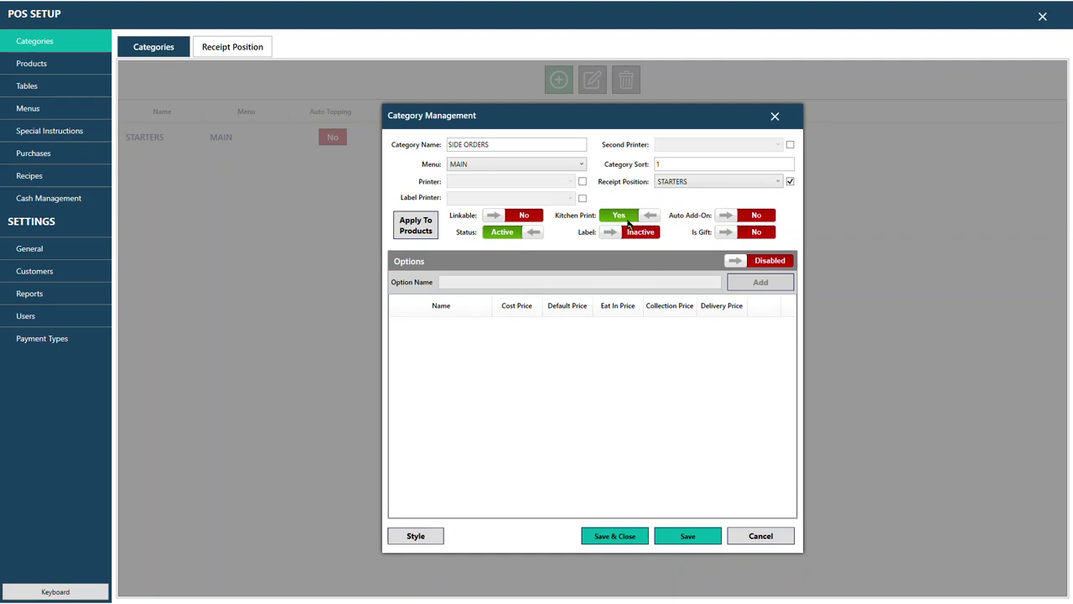
# Save SIDE ORDERS, then start a CHEF SPECIAL DISHES category printing under MAINS
pyautogui.click(676, 533)
pyautogui.click(484, 144)
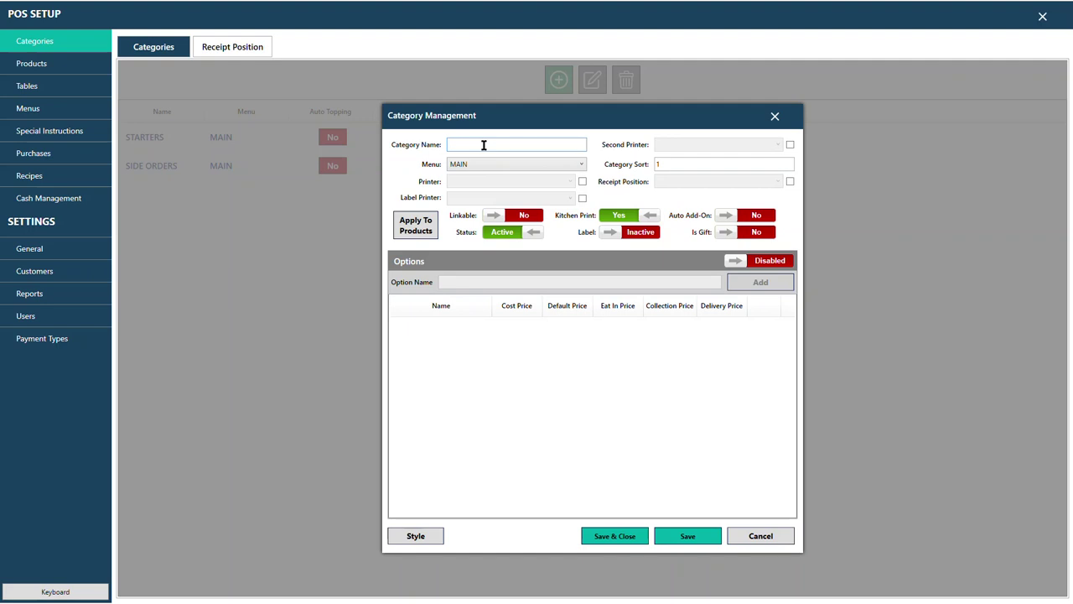
pyautogui.write('CHEF SPECIAL DISHES')
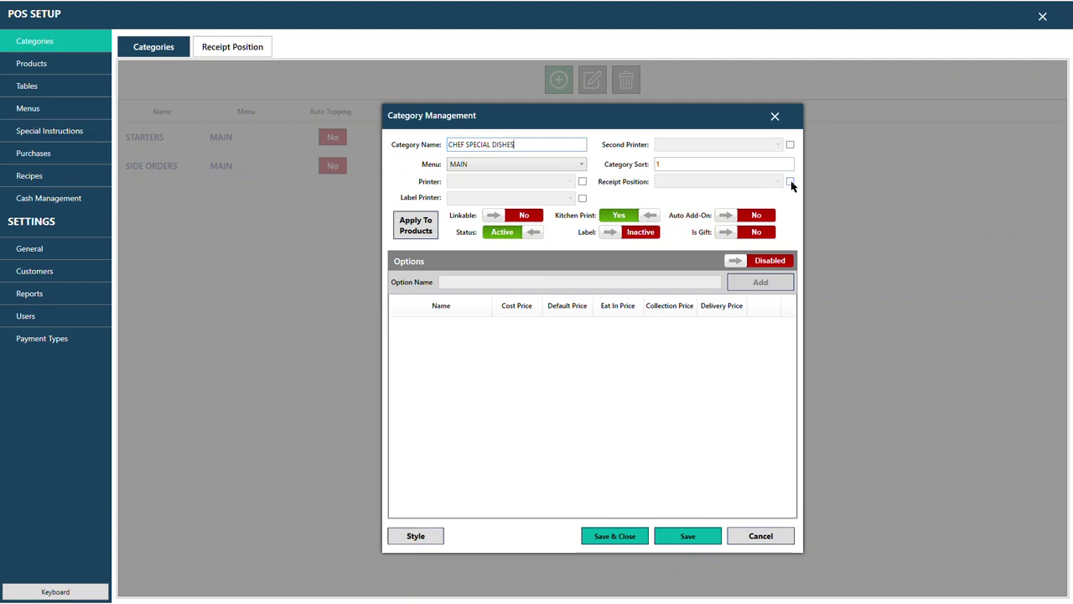
pyautogui.click(789, 181)
pyautogui.click(776, 182)
pyautogui.click(709, 205)
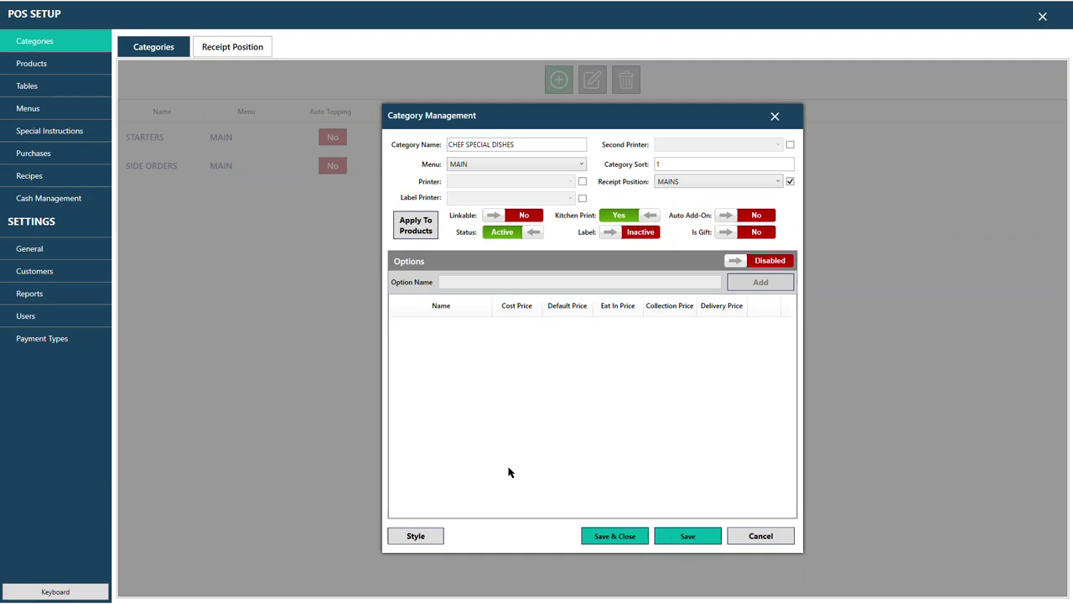
# Give CHEF SPECIAL DISHES lime-green kitchen-screen text and save it
pyautogui.click(435, 541)
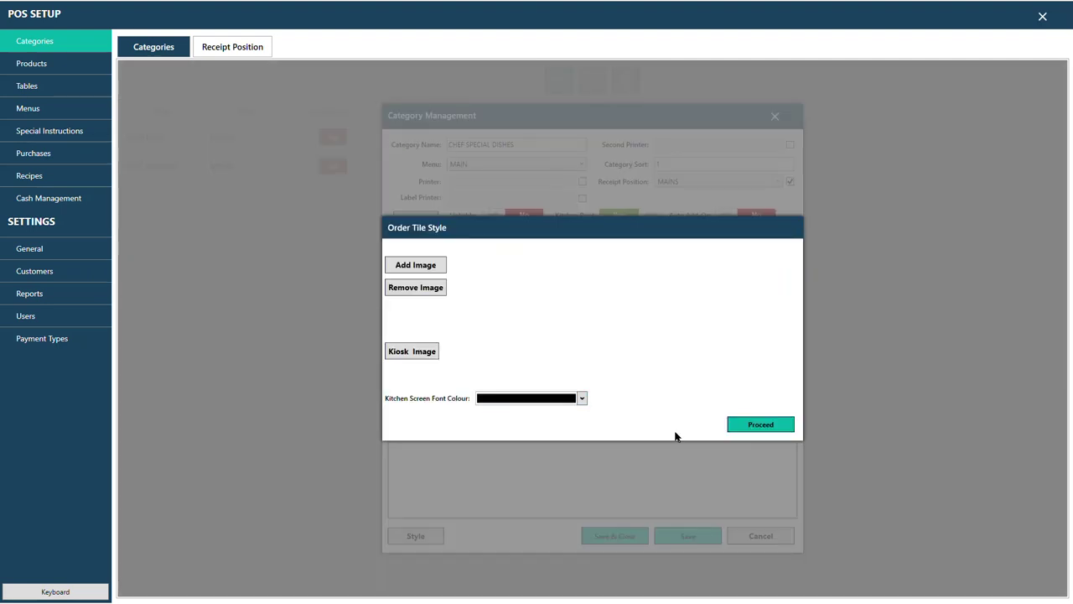
pyautogui.click(580, 400)
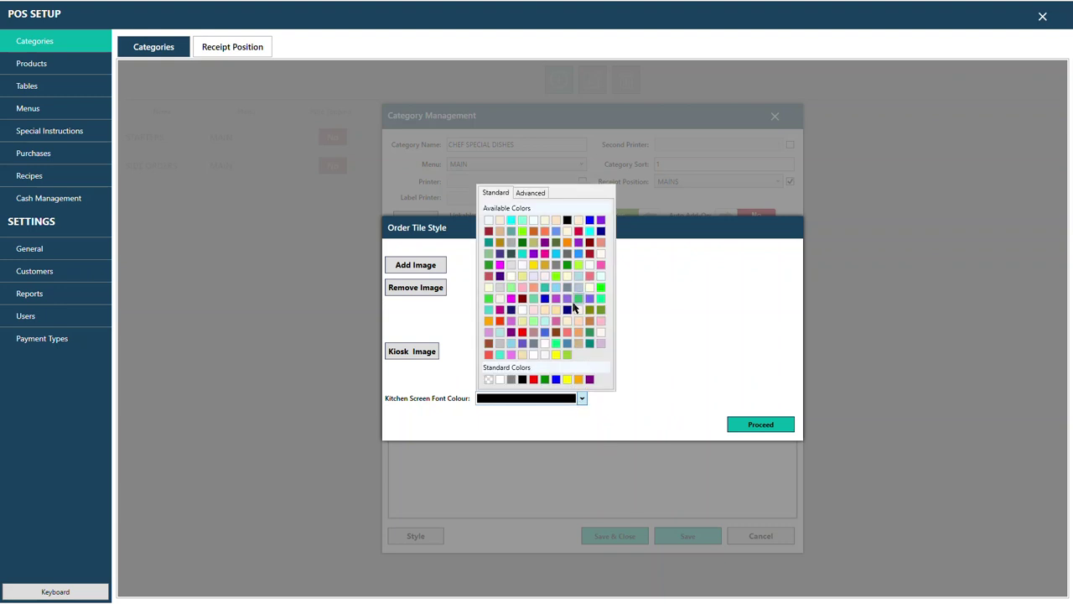
pyautogui.click(578, 270)
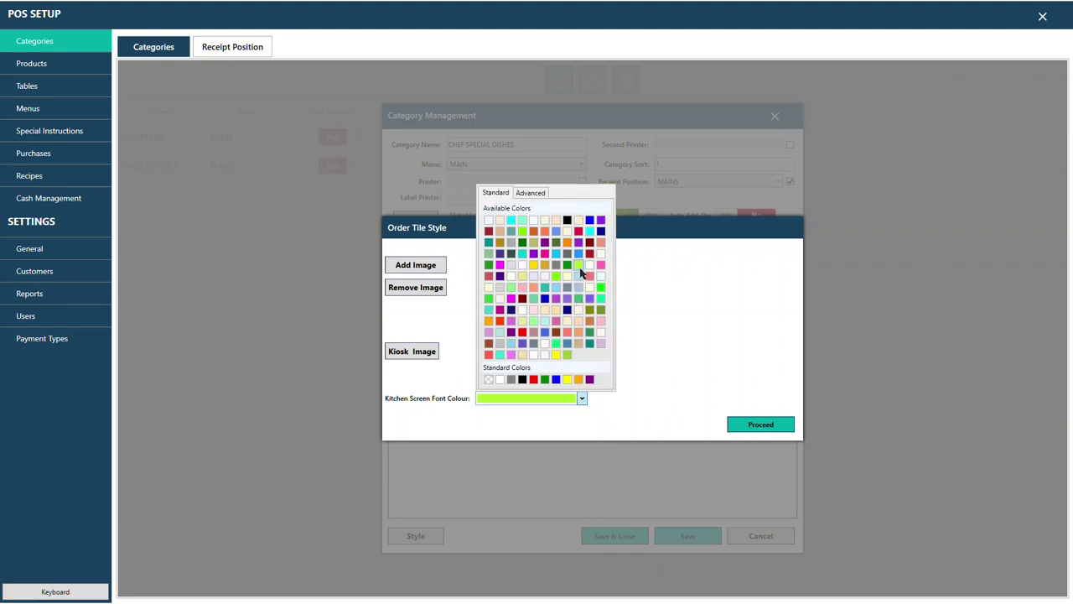
pyautogui.click(761, 425)
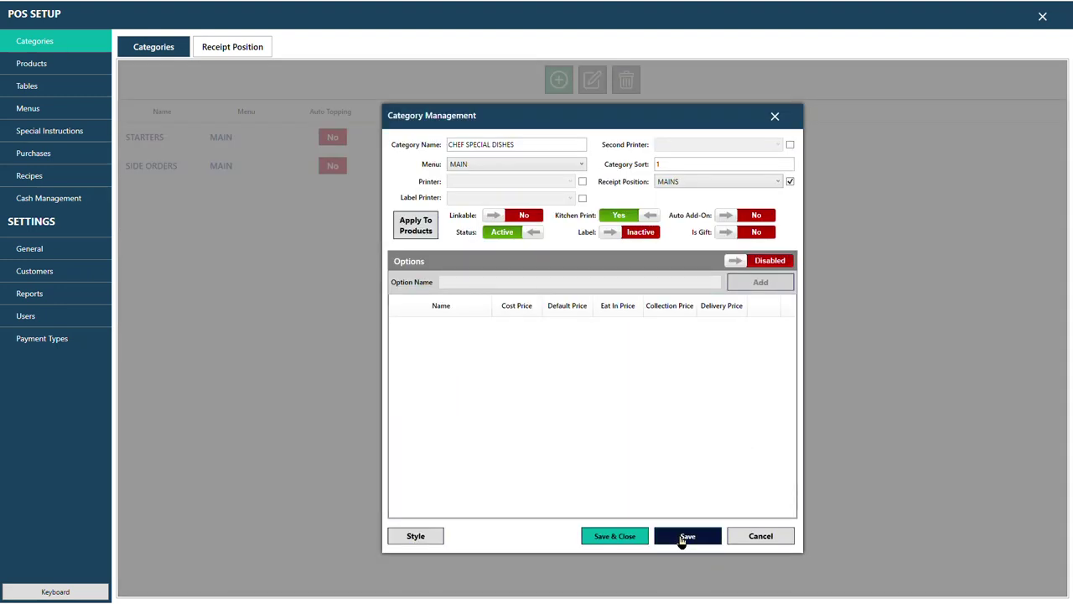
pyautogui.click(681, 537)
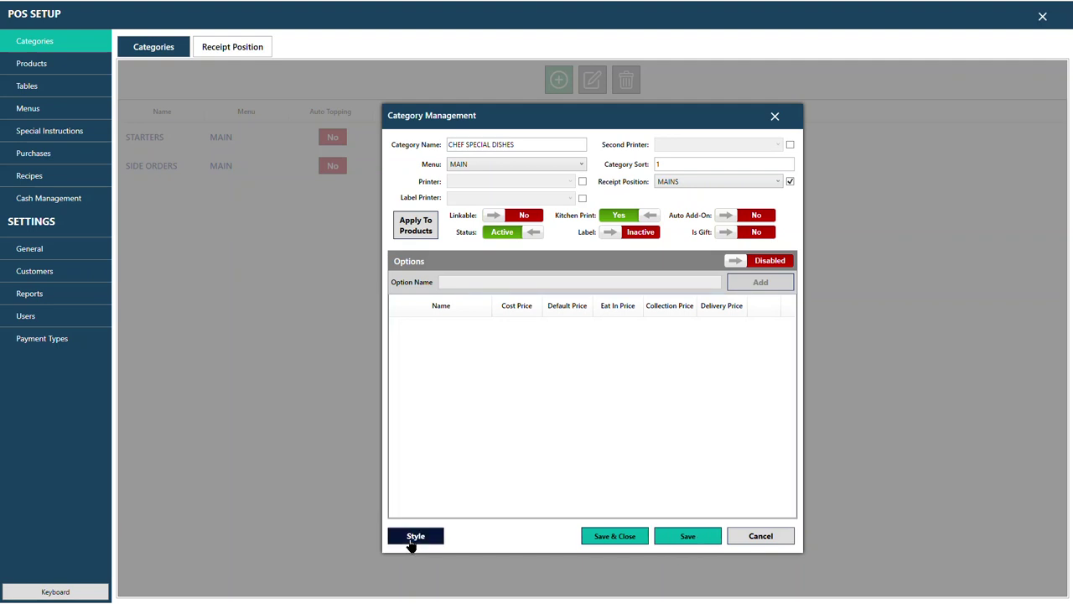
pyautogui.click(684, 540)
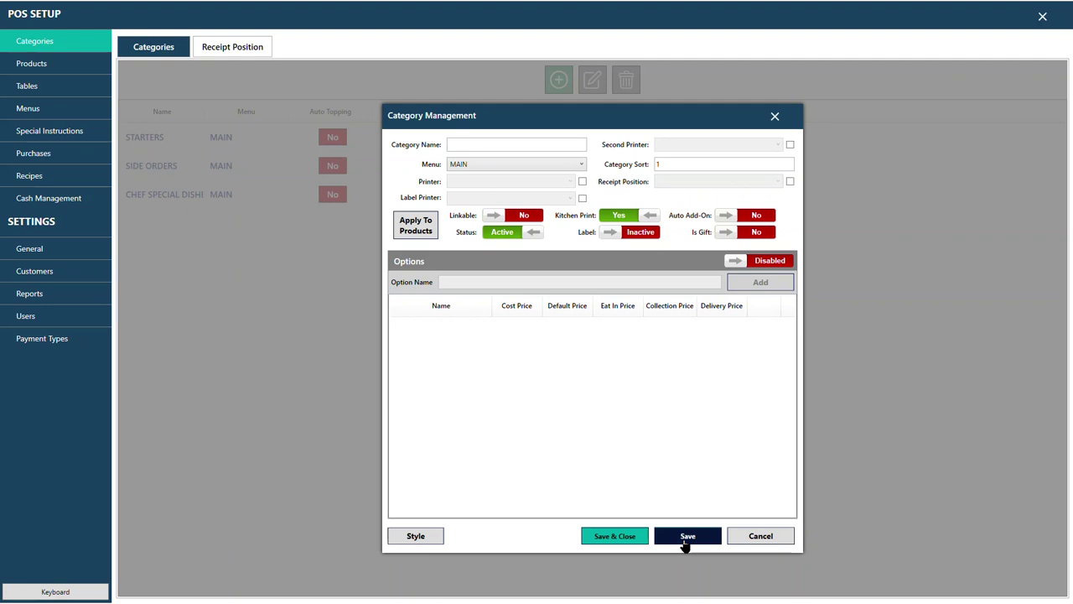
# Add CURRY DISHES under MAINS receipt position with lime-green kitchen-screen text and save it
pyautogui.click(484, 143)
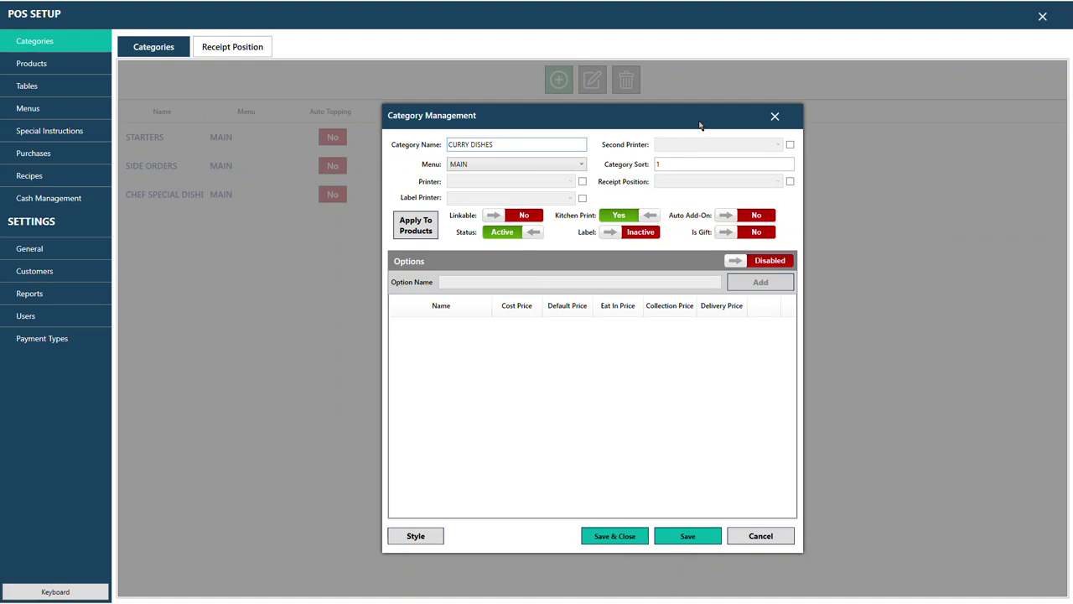
pyautogui.click(790, 181)
pyautogui.click(777, 181)
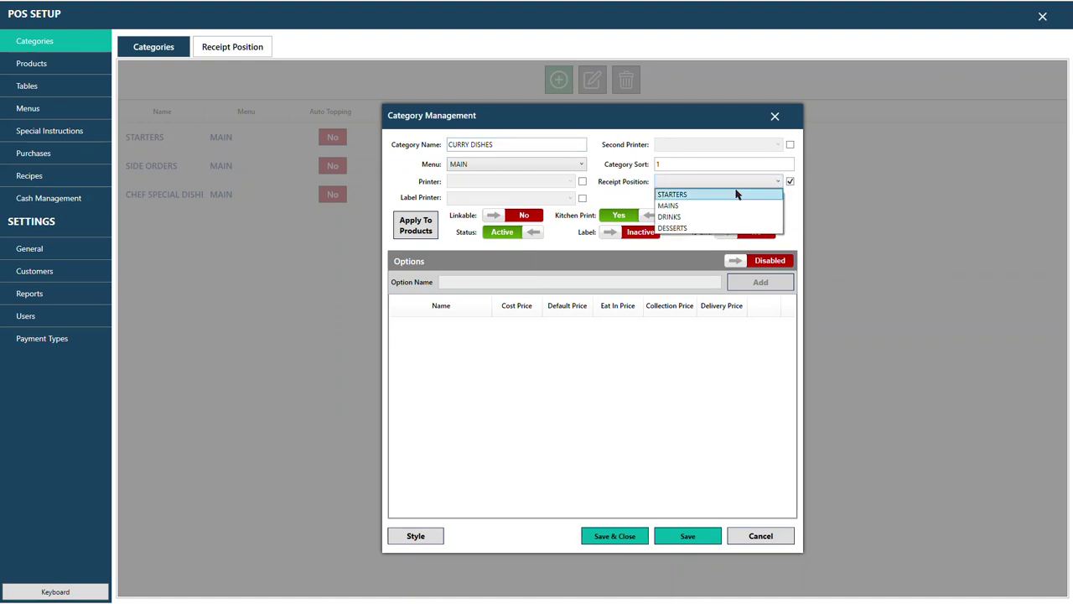
pyautogui.click(692, 201)
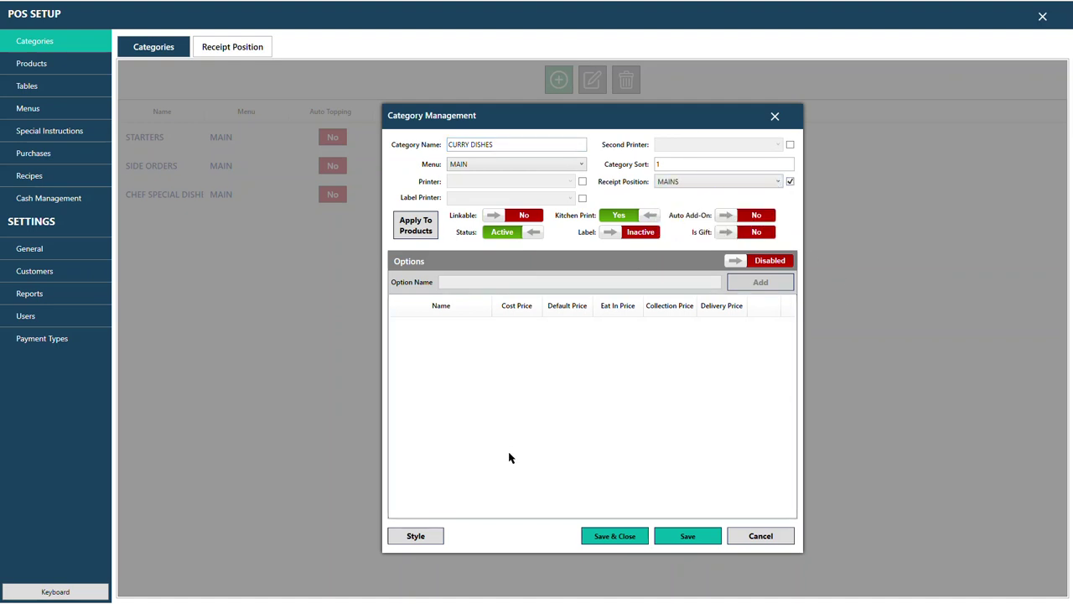
pyautogui.click(429, 529)
pyautogui.click(578, 399)
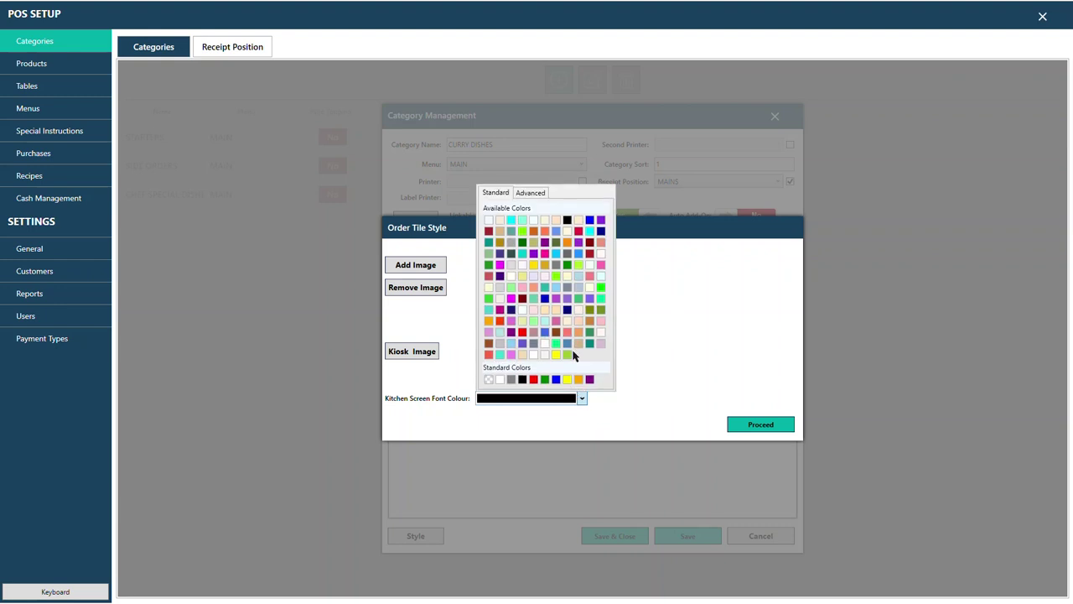
pyautogui.click(582, 275)
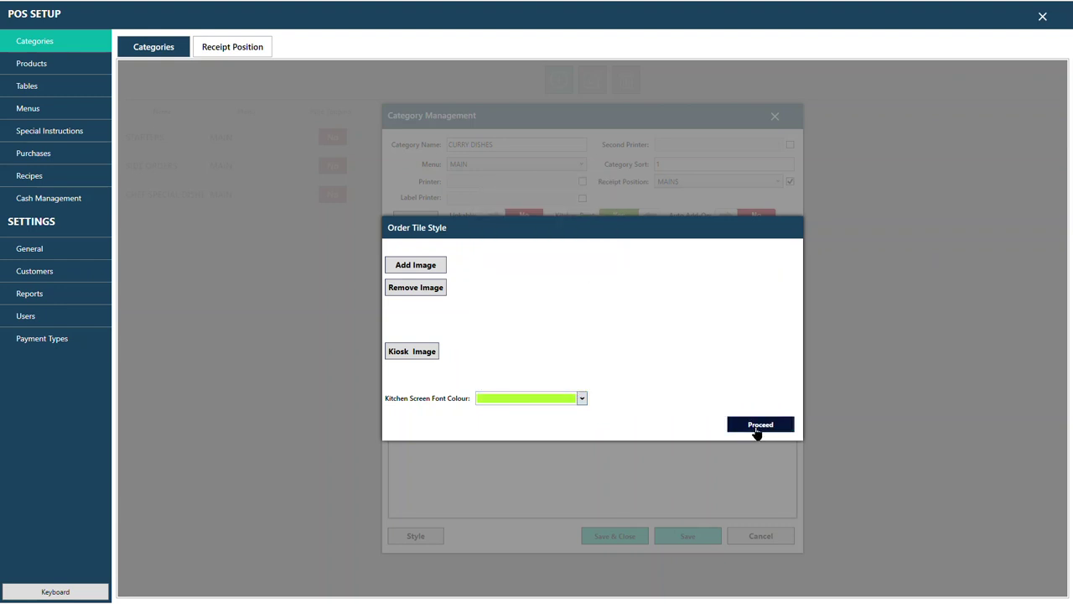
pyautogui.click(758, 427)
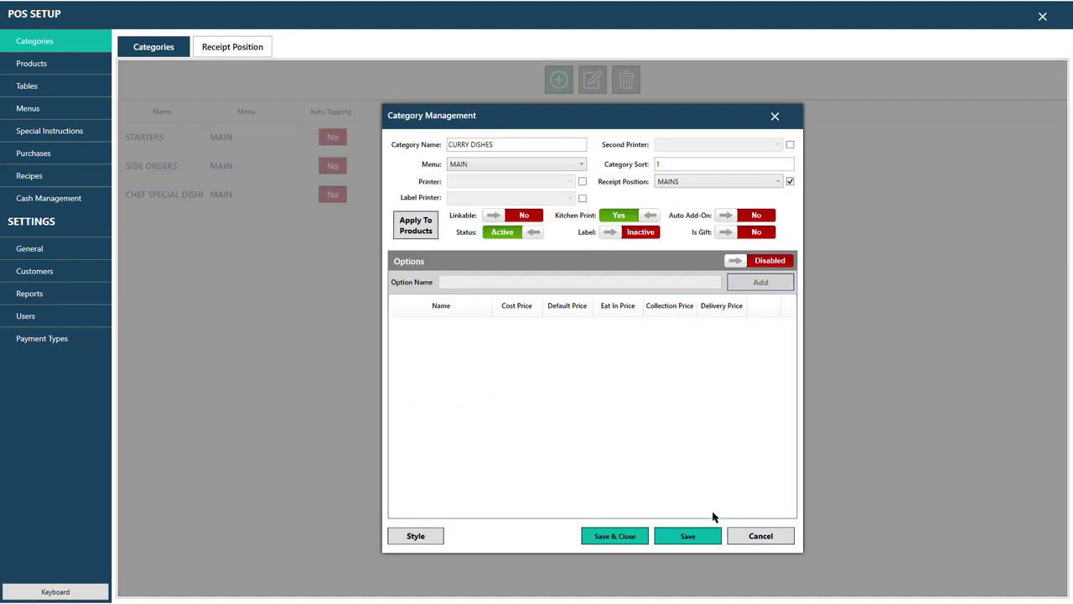
pyautogui.click(708, 536)
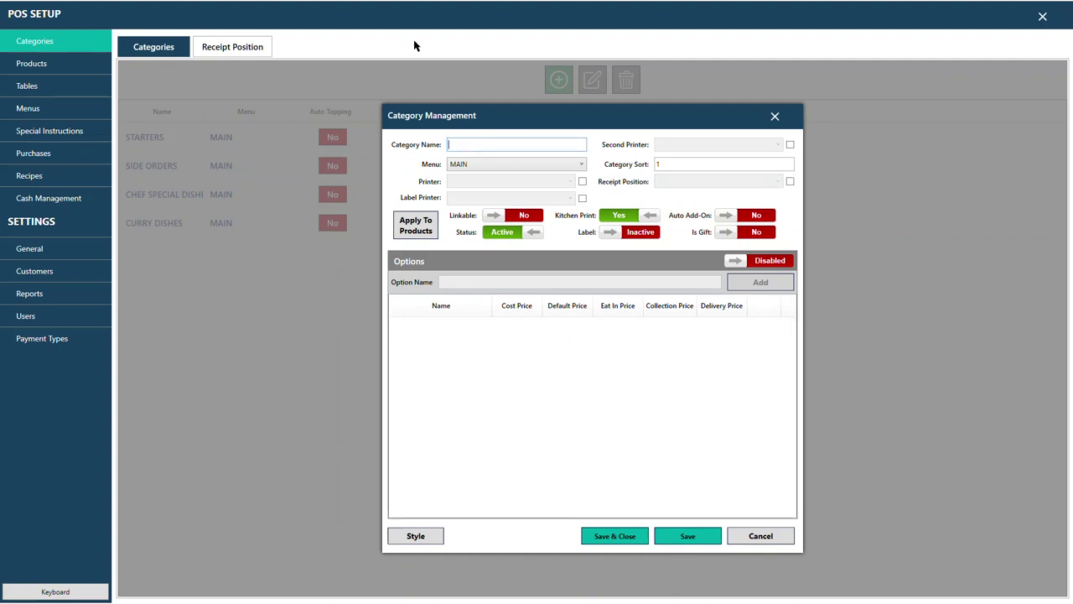
# Add a DRINKS category with kitchen printing off and receipt position DRINKS
pyautogui.write('DRINKS')
pyautogui.doubleClick(487, 142)
pyautogui.click(626, 222)
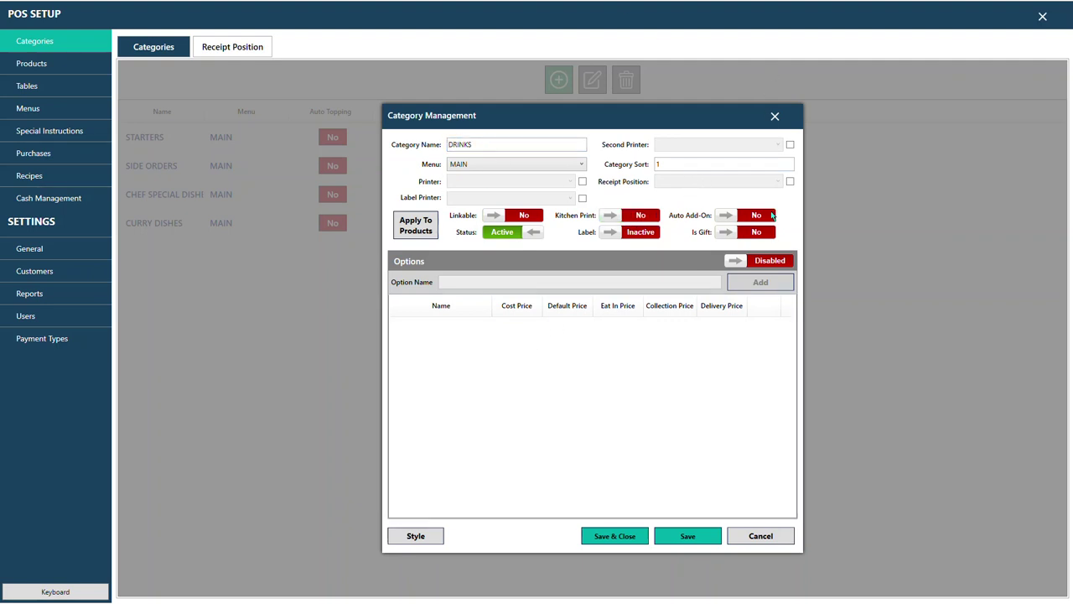
pyautogui.click(789, 181)
pyautogui.click(777, 182)
pyautogui.click(670, 216)
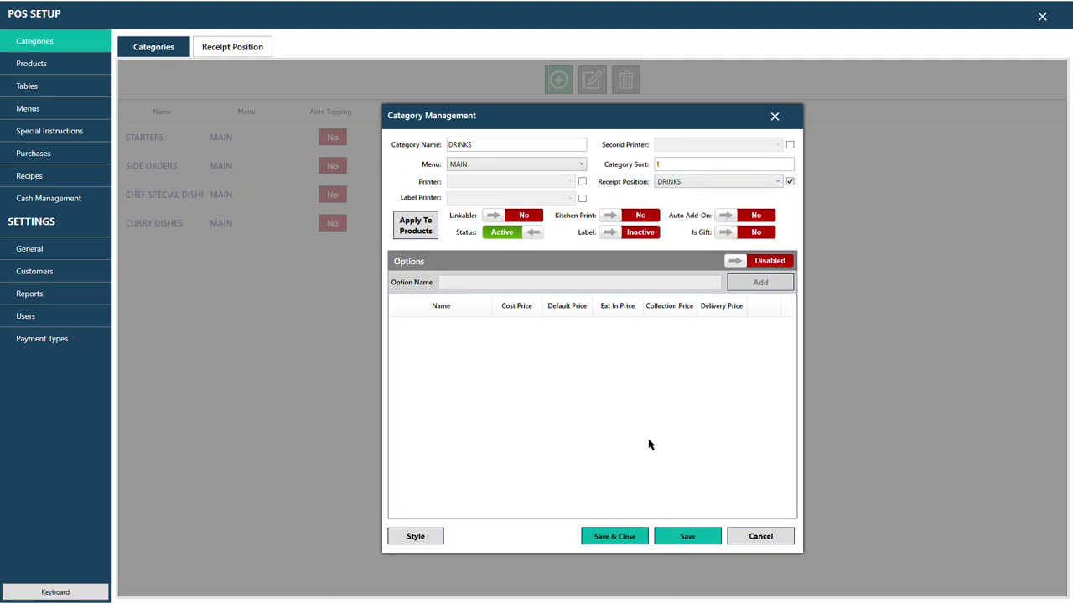
pyautogui.click(687, 544)
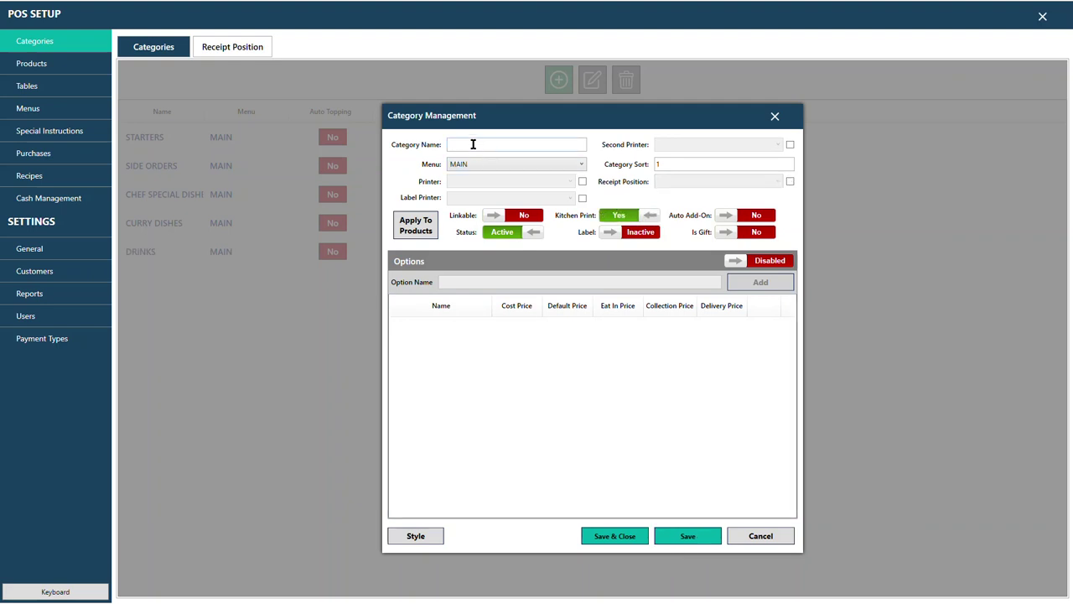
# Add DESSERTS with receipt position DESSERTS and orange kitchen-screen text, then save and close
pyautogui.write('DESSERTS')
pyautogui.click(789, 181)
pyautogui.click(779, 182)
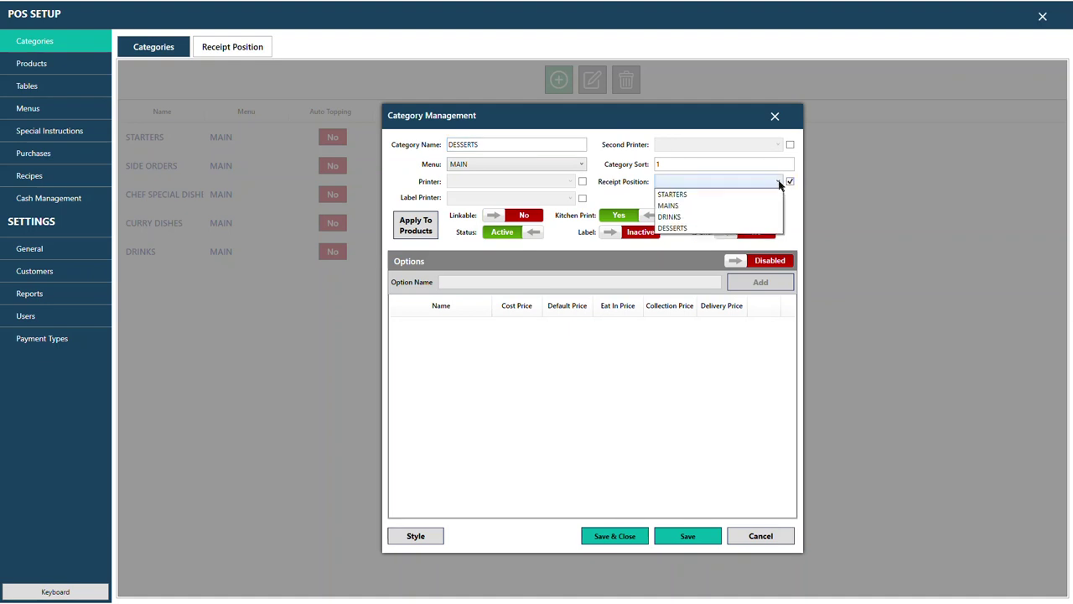
pyautogui.click(709, 228)
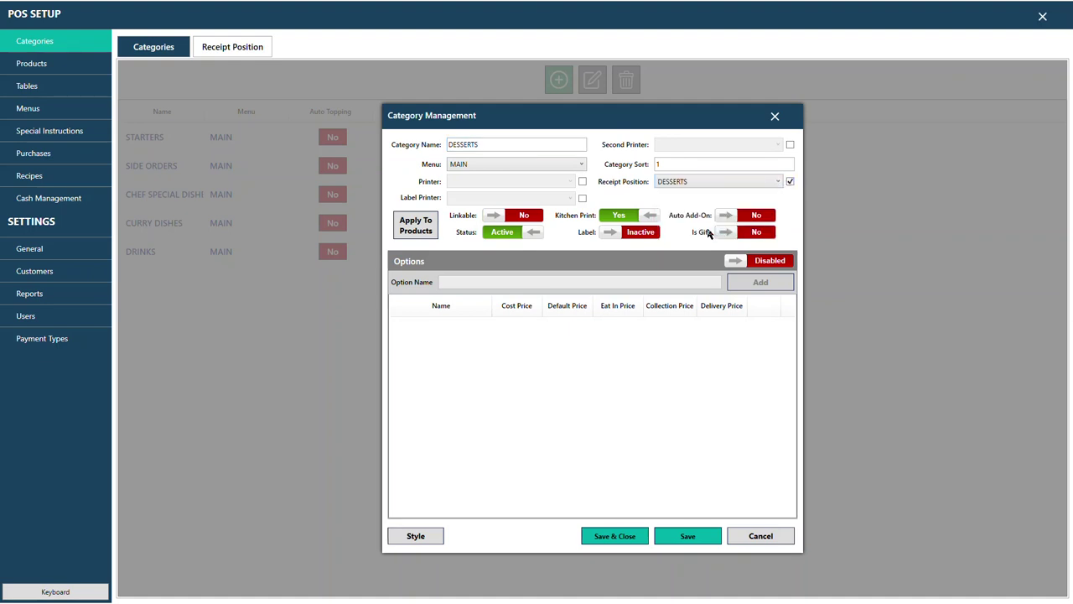
pyautogui.click(618, 217)
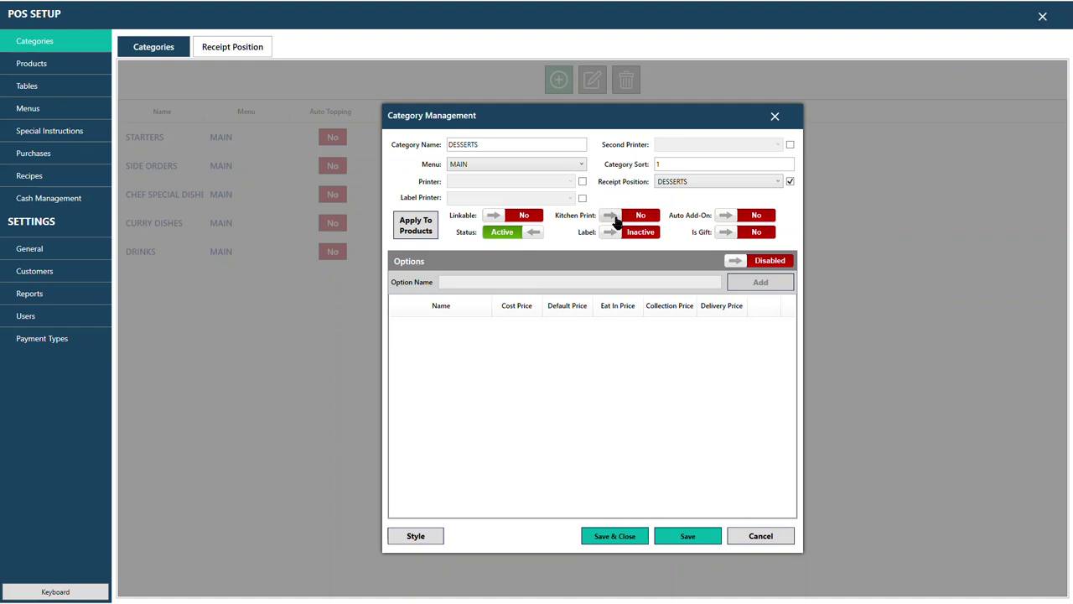
pyautogui.click(616, 218)
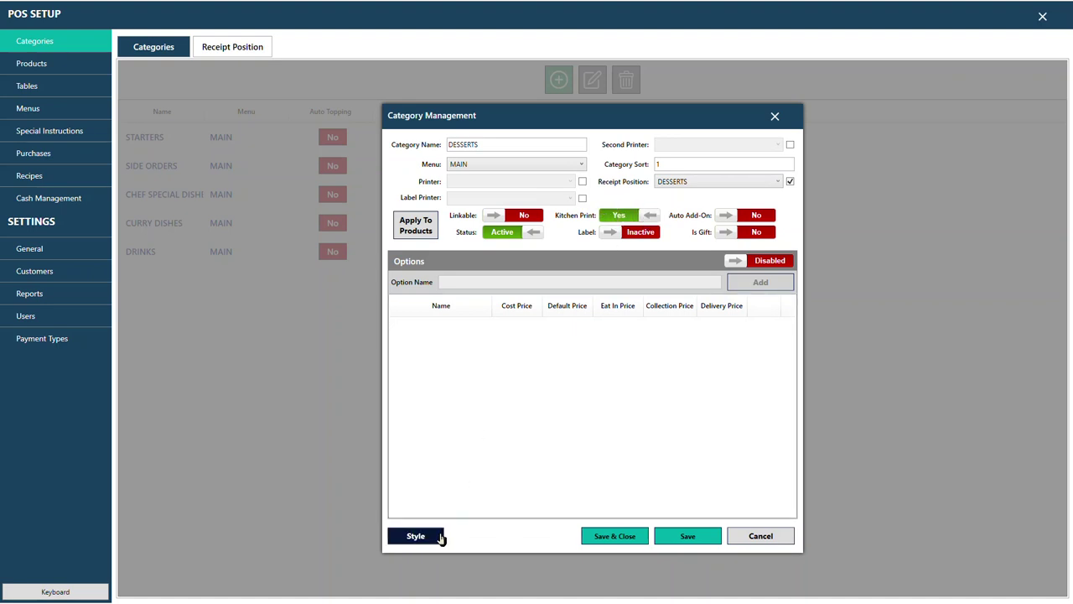
pyautogui.click(436, 535)
pyautogui.click(582, 399)
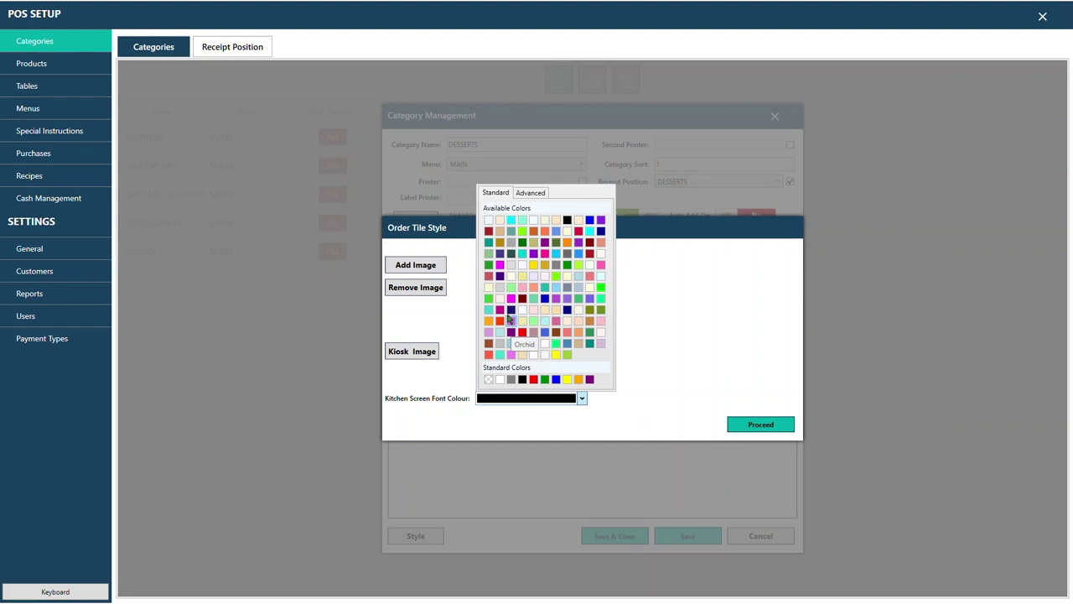
pyautogui.click(489, 320)
pyautogui.click(776, 425)
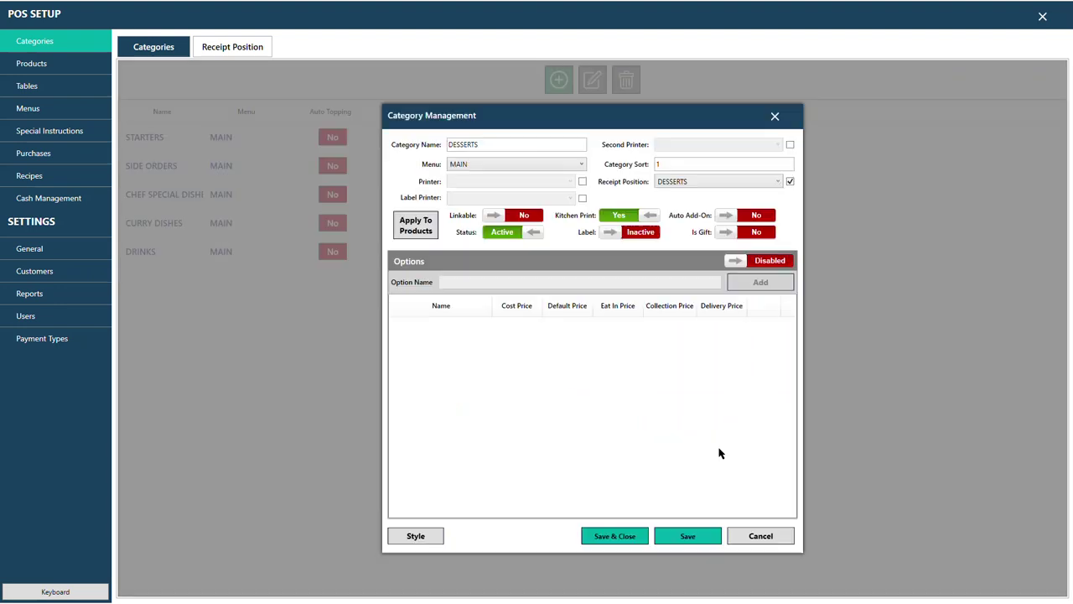
pyautogui.click(624, 538)
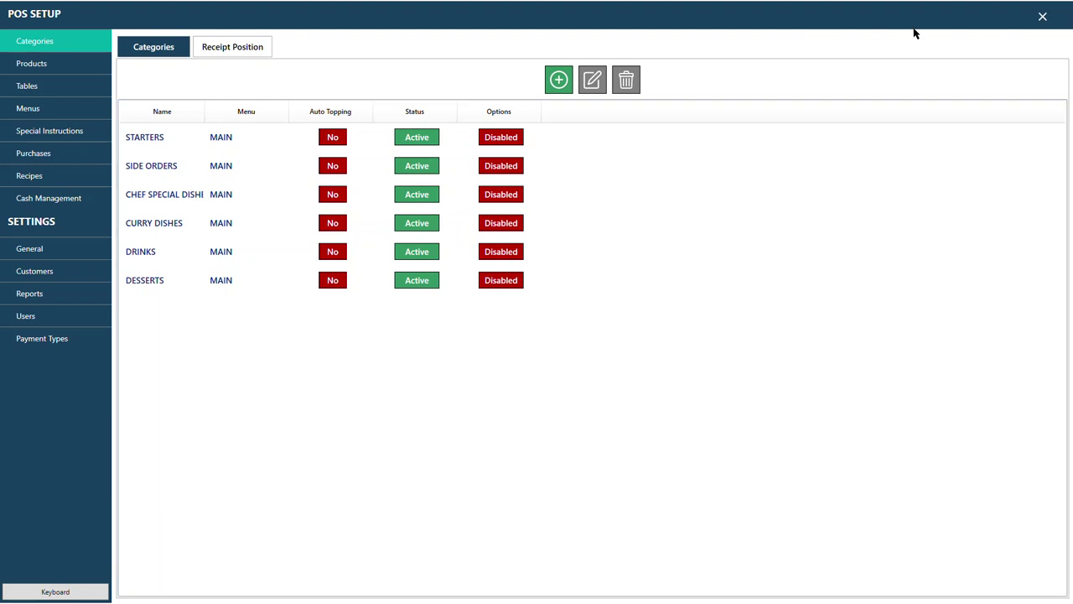
# Check the six category tiles on a take-away order, then go to Products in POS setup
pyautogui.click(1042, 15)
pyautogui.click(360, 276)
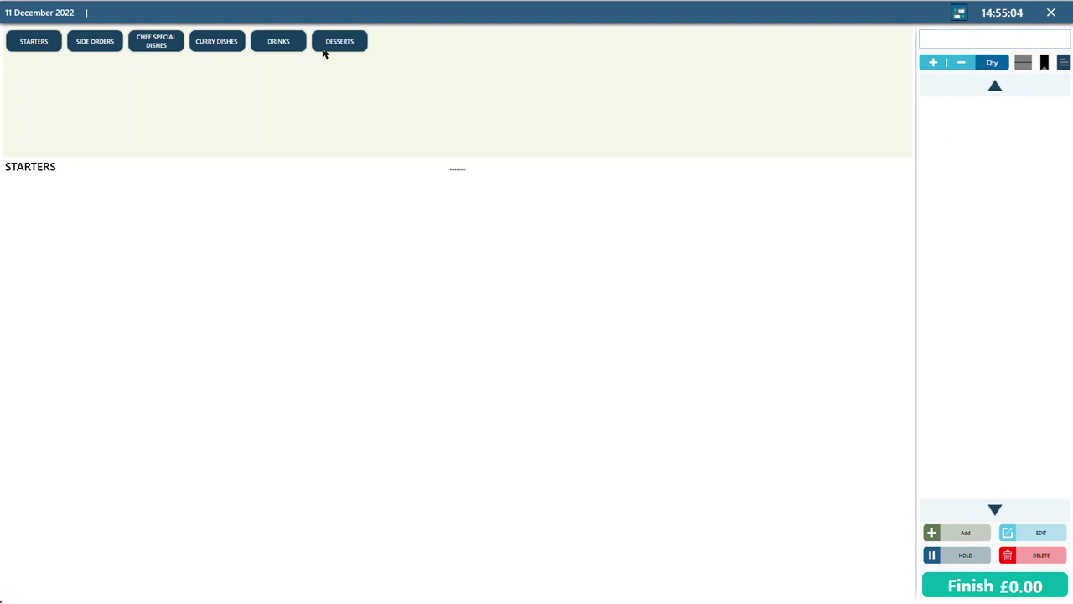
pyautogui.click(1051, 19)
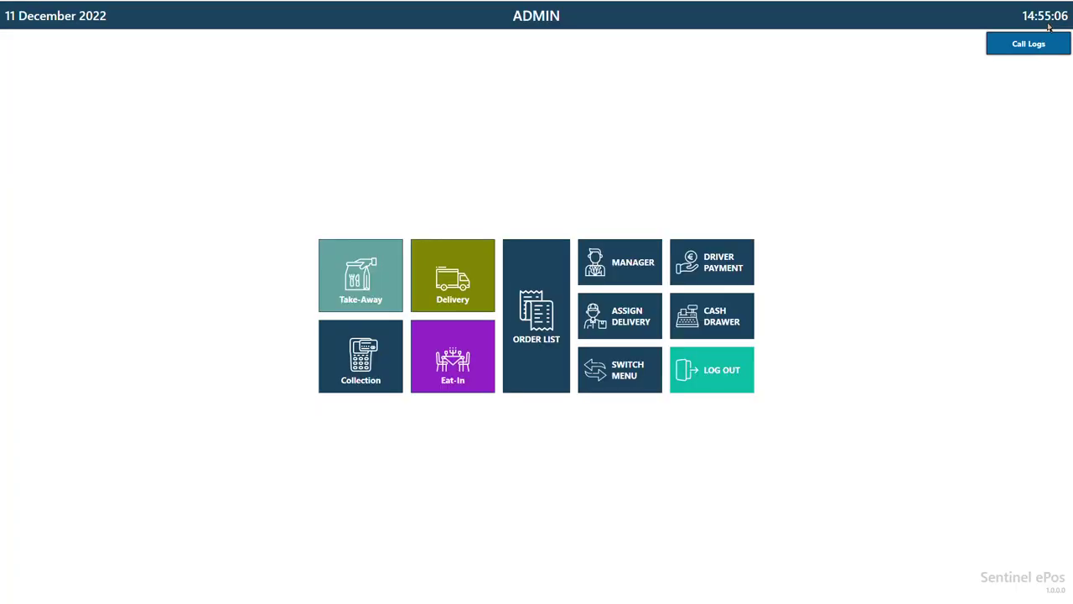
pyautogui.click(387, 293)
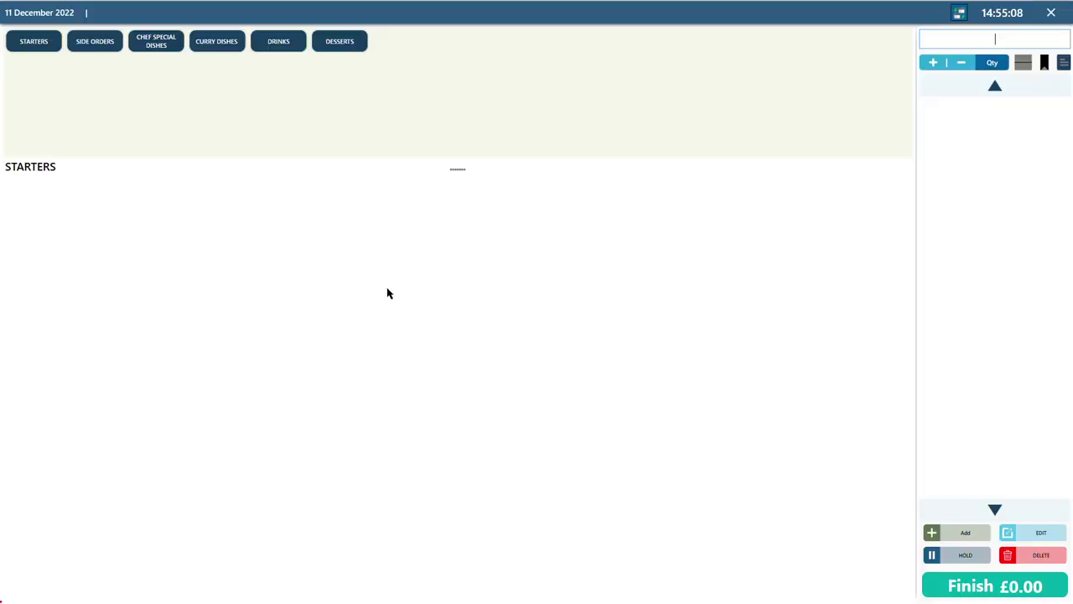
pyautogui.click(1050, 15)
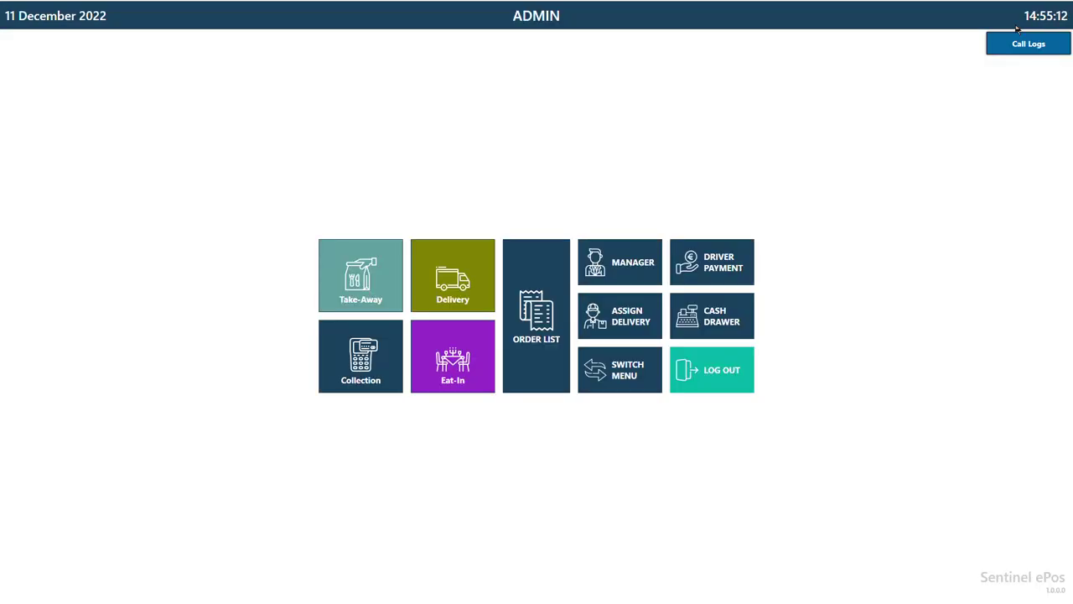
pyautogui.click(618, 278)
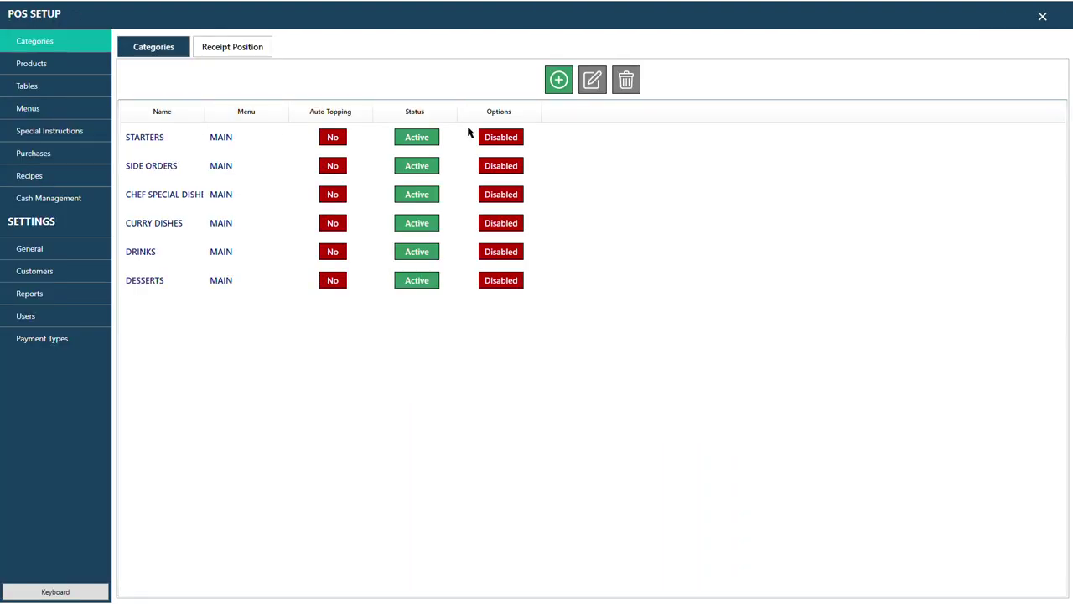
pyautogui.click(33, 65)
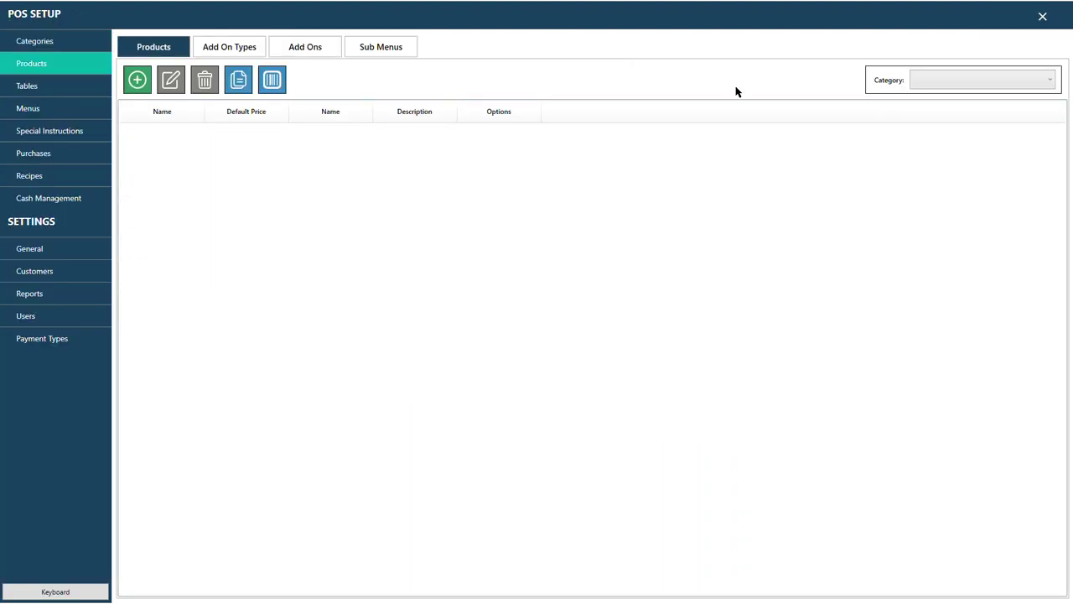
# In STARTERS, begin a new product POPODAM and enter its prices, including 0.75
pyautogui.click(1006, 81)
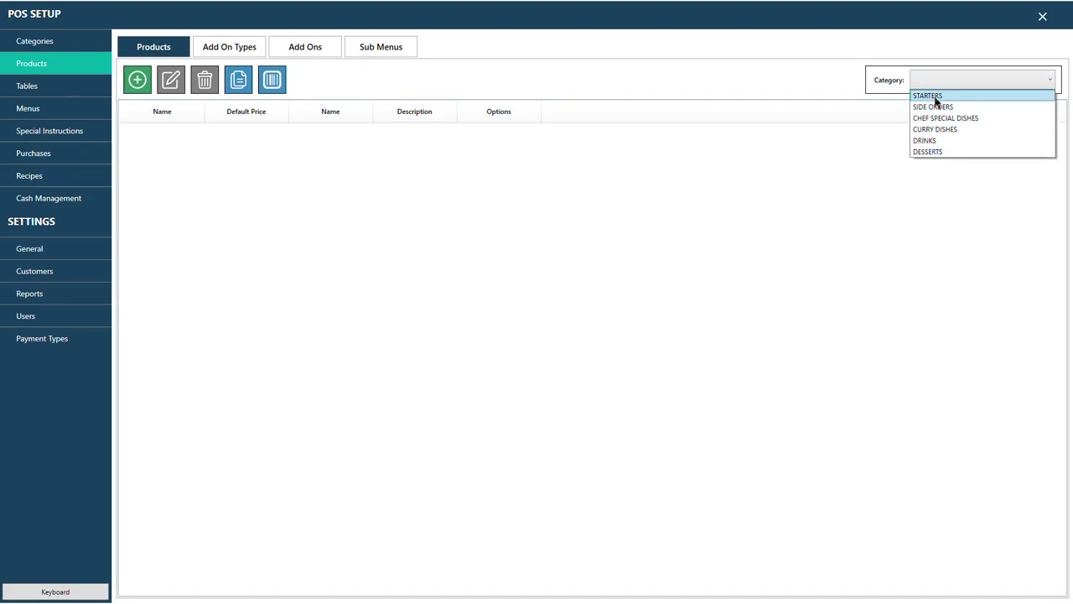
pyautogui.click(930, 96)
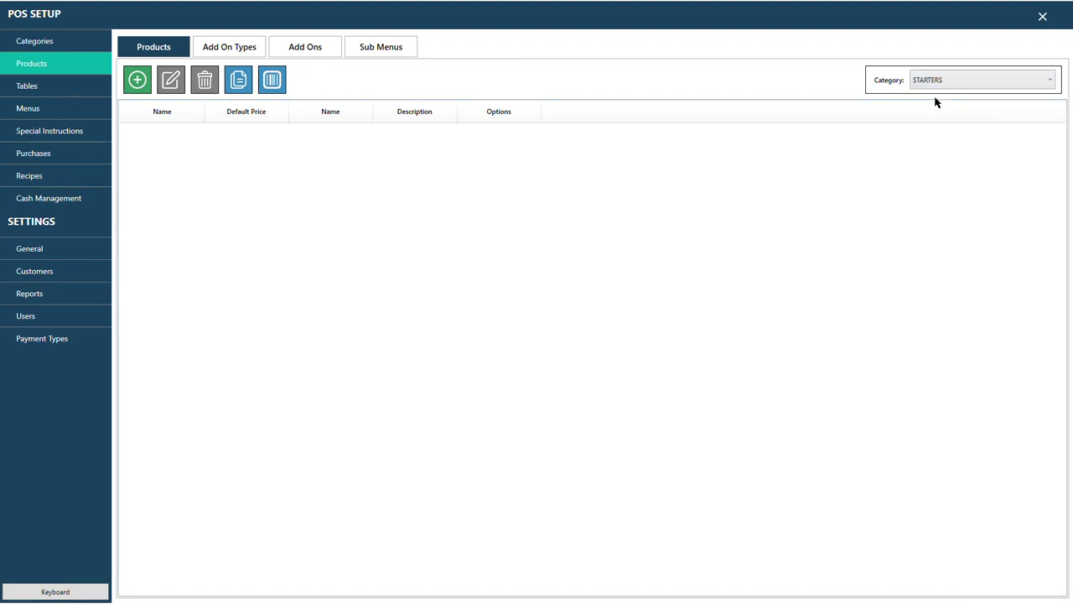
pyautogui.click(138, 80)
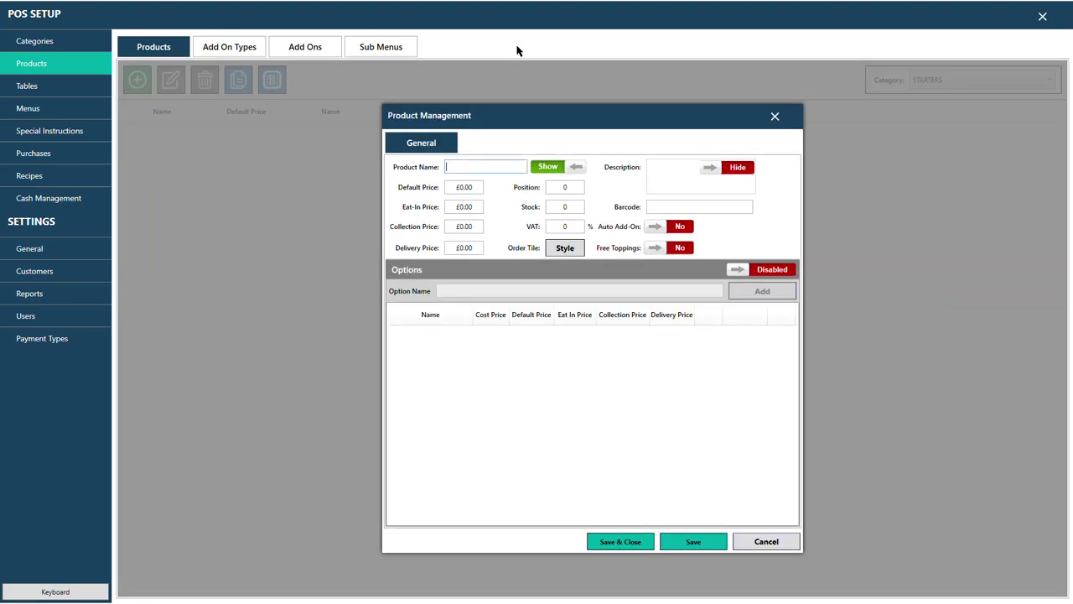
pyautogui.write('POPODAM')
pyautogui.click(467, 187)
pyautogui.write('0.75')
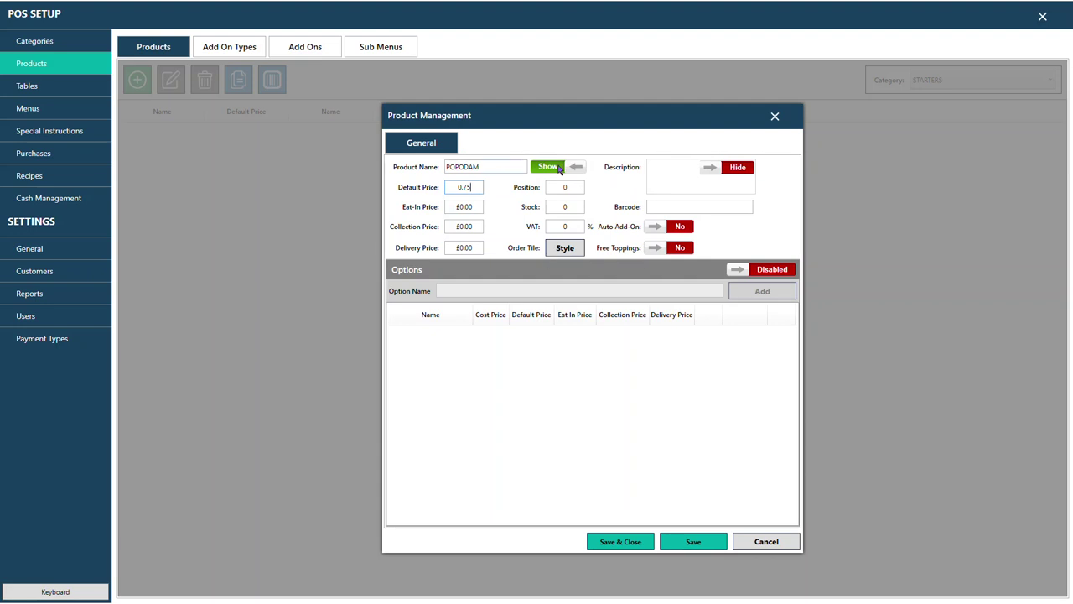
pyautogui.moveTo(473, 186); pyautogui.dragTo(452, 186)
pyautogui.click(466, 207)
pyautogui.write('0.90')
pyautogui.click(466, 226)
pyautogui.write('0.75')
pyautogui.click(471, 249)
pyautogui.write('0')
# Reset POPODAM's eat-in, collection and delivery prices to 0, leave the description off, and save
pyautogui.click(478, 187)
pyautogui.click(473, 208)
pyautogui.click(476, 226)
pyautogui.click(474, 248)
pyautogui.write('0')
pyautogui.click(479, 226)
pyautogui.write('0')
pyautogui.click(479, 206)
pyautogui.write('0')
pyautogui.click(471, 186)
pyautogui.click(579, 186)
pyautogui.click(670, 206)
pyautogui.click(737, 170)
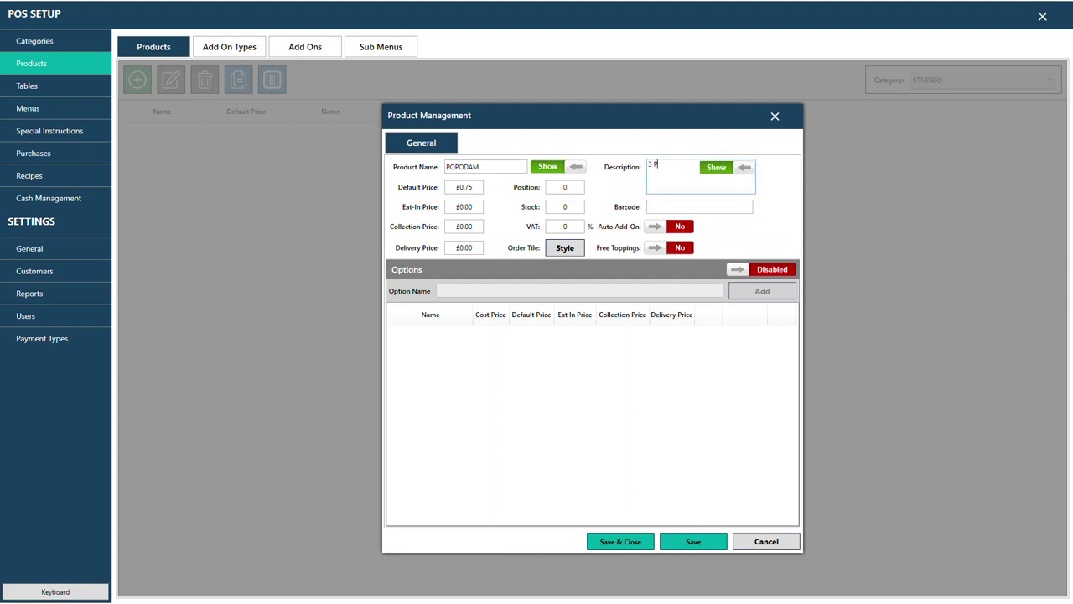
pyautogui.click(725, 170)
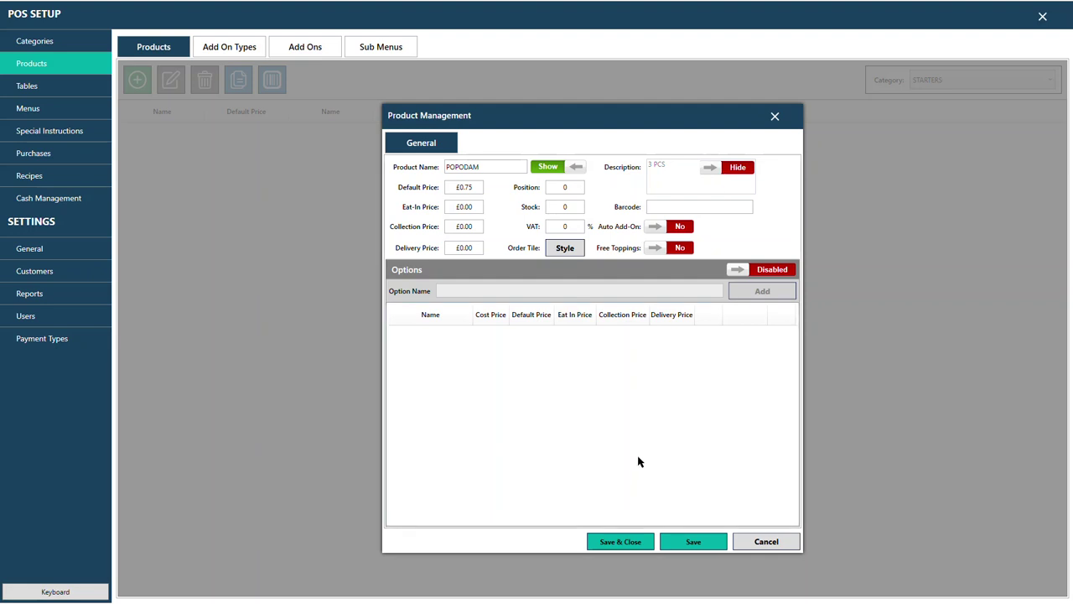
pyautogui.click(699, 546)
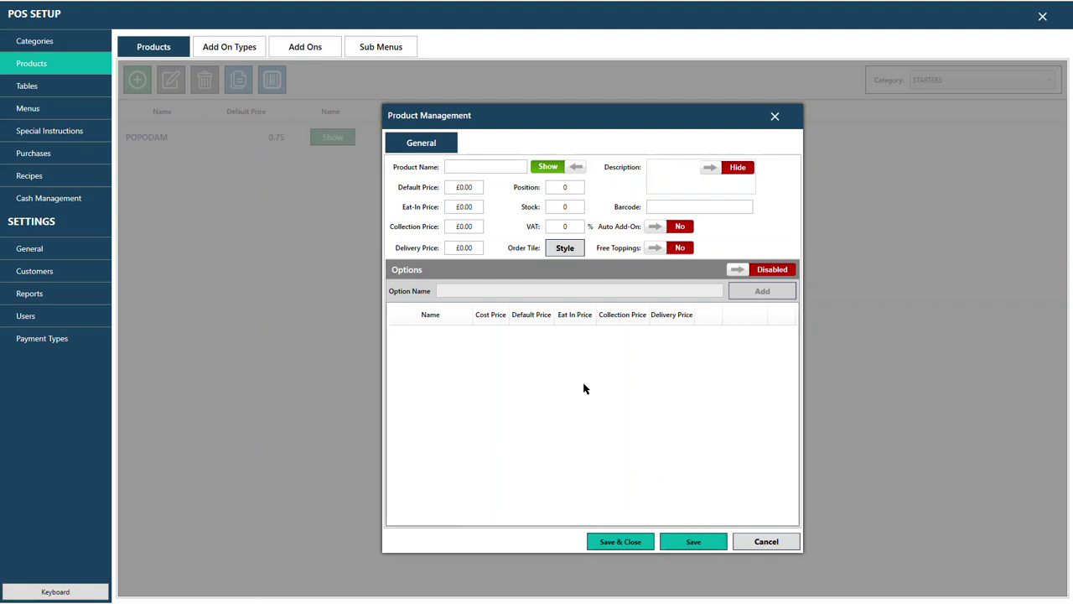
# Add CHICKEN WINGS at 2.99 and CHICKEN PAKORA at 2.99
pyautogui.click(469, 171)
pyautogui.click(459, 188)
pyautogui.write('2.5')
pyautogui.click(694, 541)
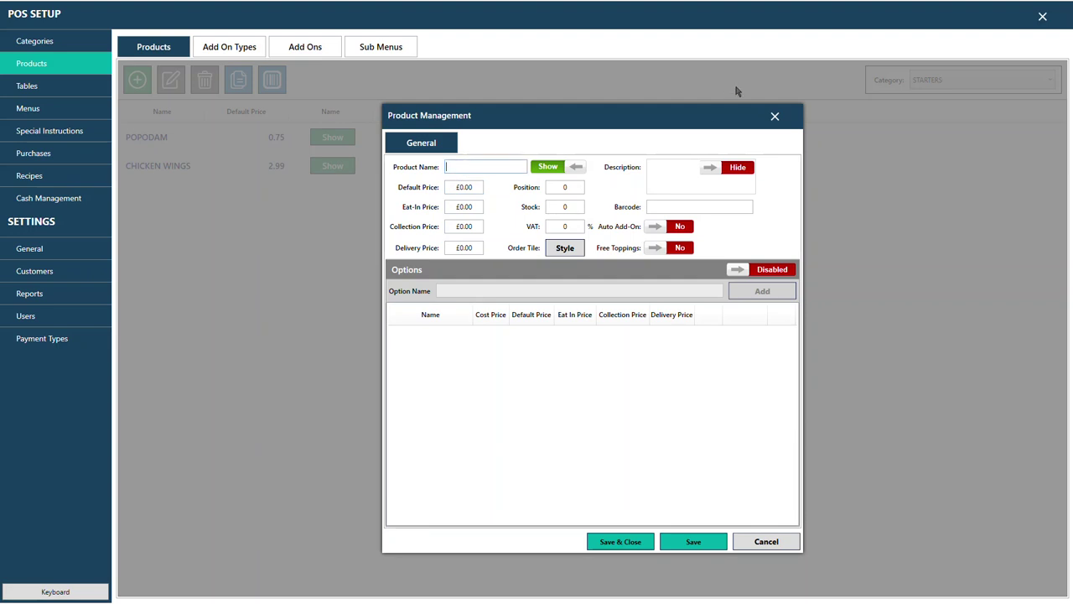
pyautogui.write('CHICKEN PAKORA')
pyautogui.click(470, 187)
pyautogui.write('2.99')
pyautogui.click(693, 541)
# Add ONION PAKORA at 2.49 and close the product form
pyautogui.click(484, 168)
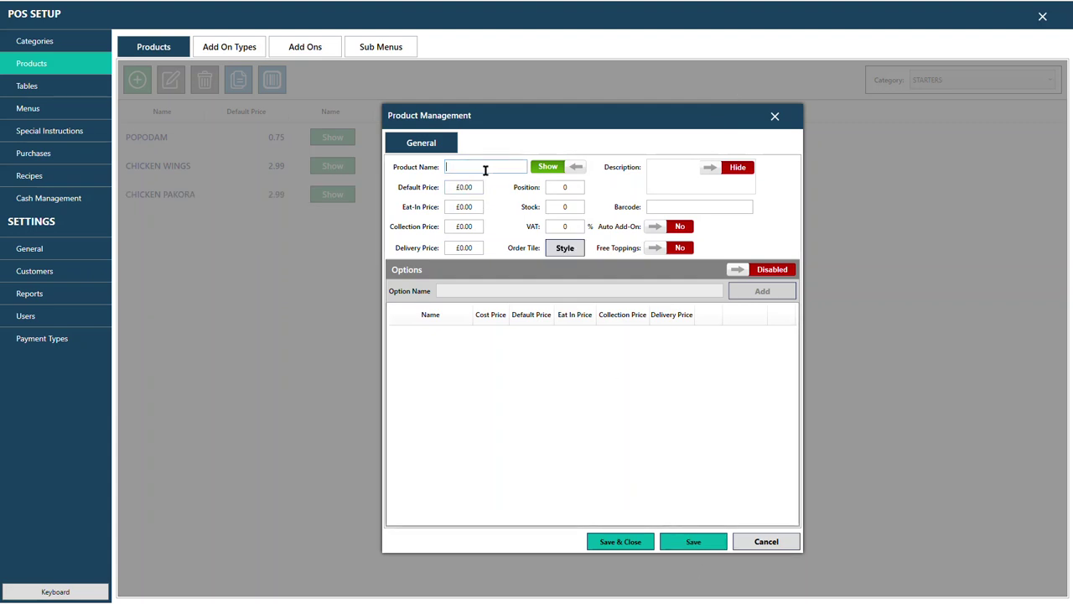
pyautogui.write('ONION PAKORA')
pyautogui.click(469, 187)
pyautogui.write('2.49')
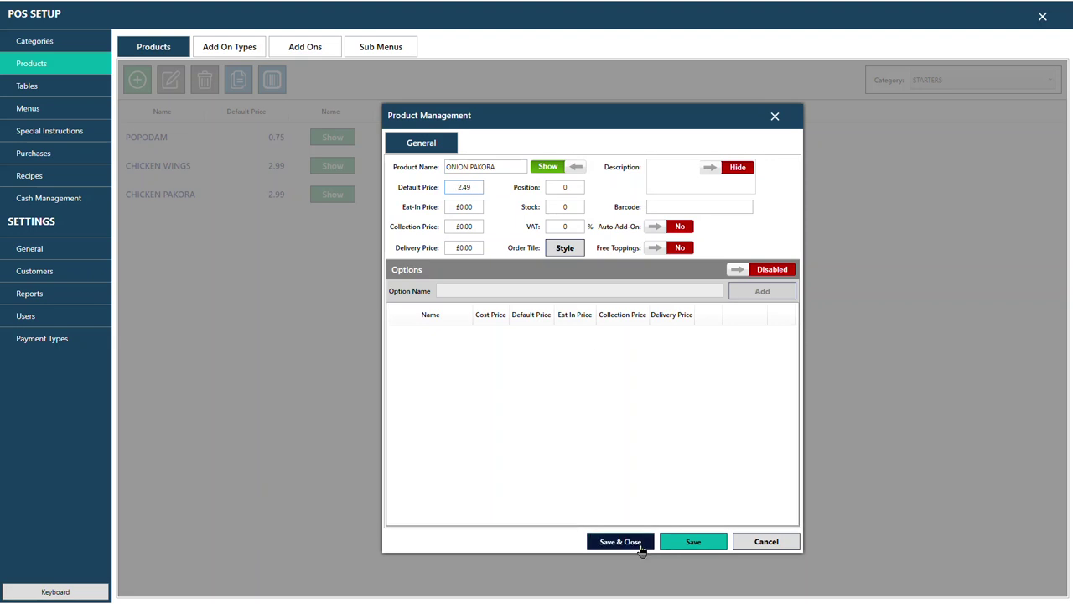
pyautogui.click(620, 541)
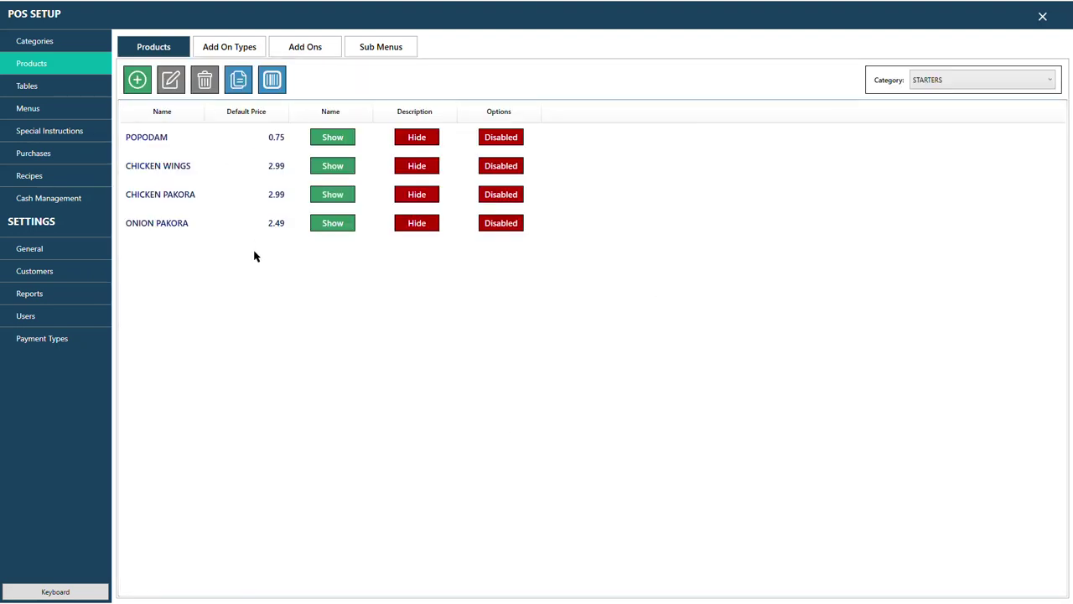
# In SIDE ORDERS, add CHICKEN FILLET STRIPS at 3.29
pyautogui.click(924, 80)
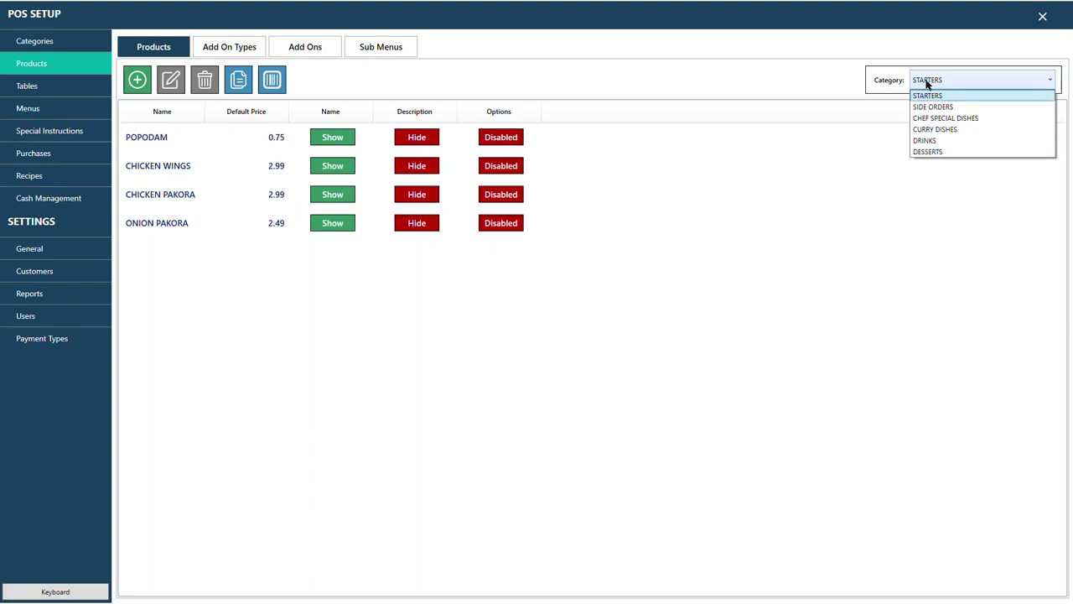
pyautogui.click(930, 107)
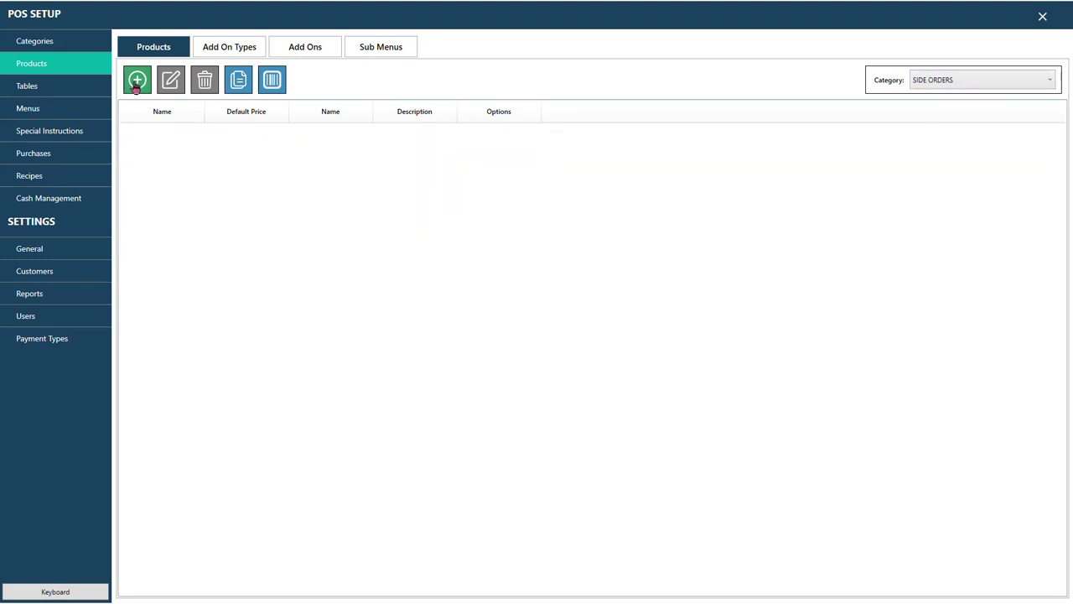
pyautogui.click(137, 85)
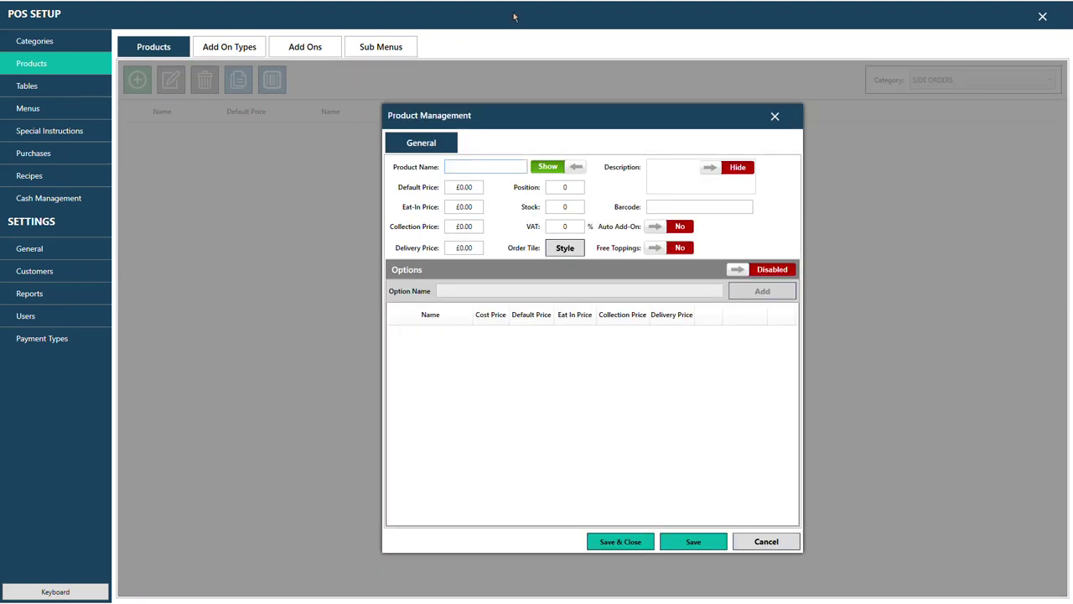
pyautogui.write('CHICKEN FILLET STRIPS')
pyautogui.press('Tab')
pyautogui.write('3.29')
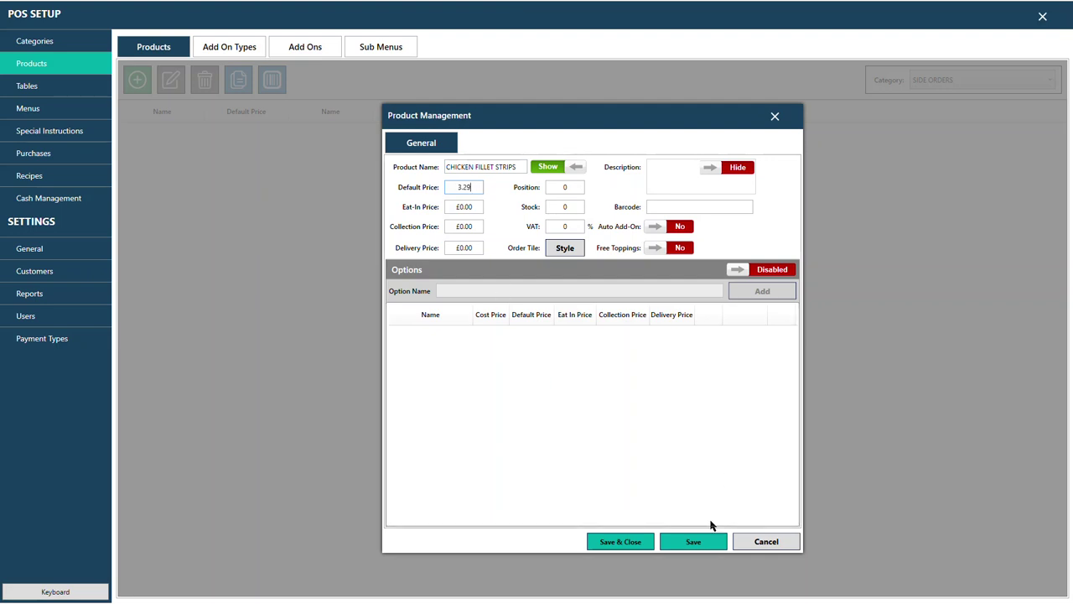
pyautogui.click(694, 540)
# Add BEANS at 0.99 and COEN ON THE COB at 1
pyautogui.click(479, 166)
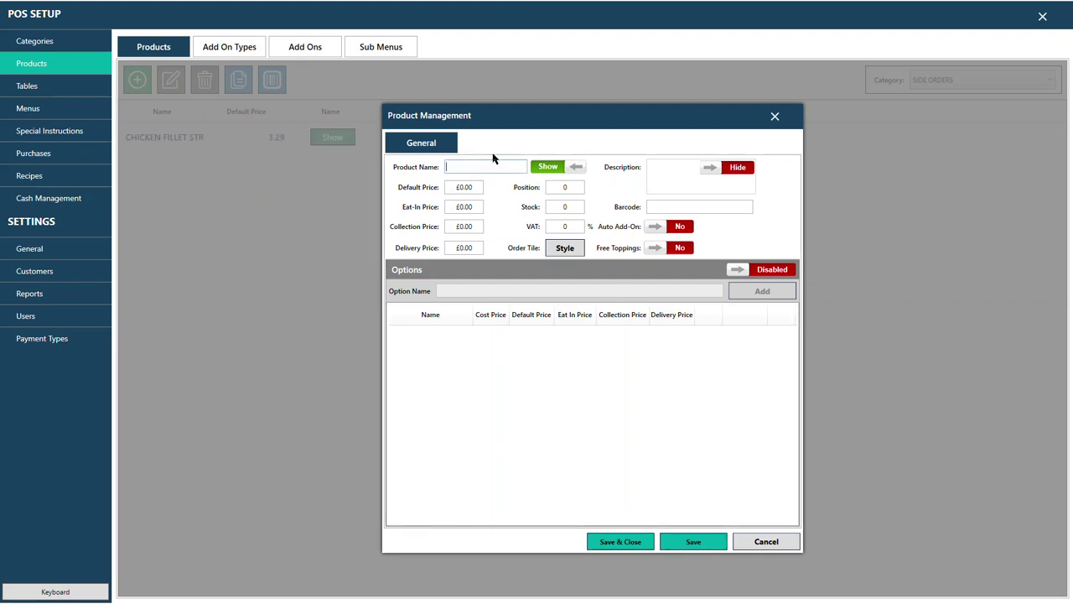
pyautogui.write('BEANS')
pyautogui.click(470, 188)
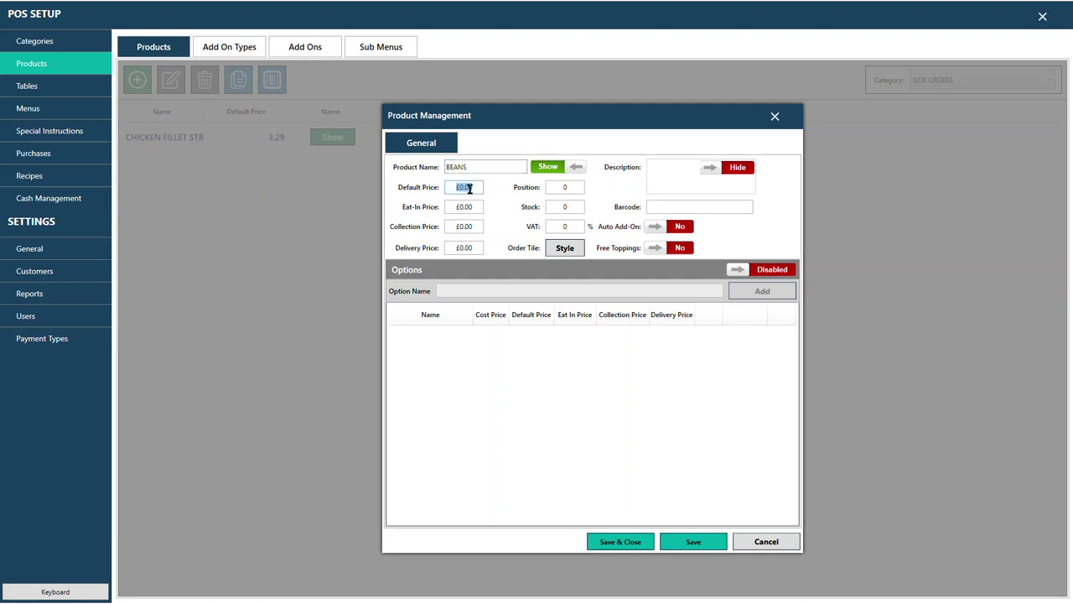
pyautogui.write('0.5')
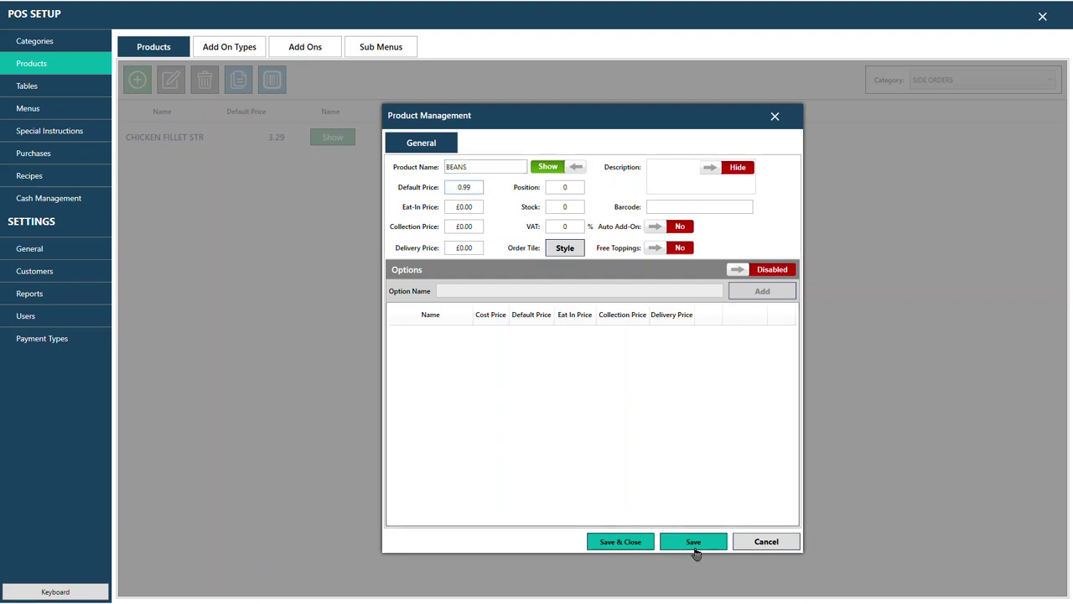
pyautogui.click(693, 540)
pyautogui.click(481, 167)
pyautogui.write('COEN ON THE COB')
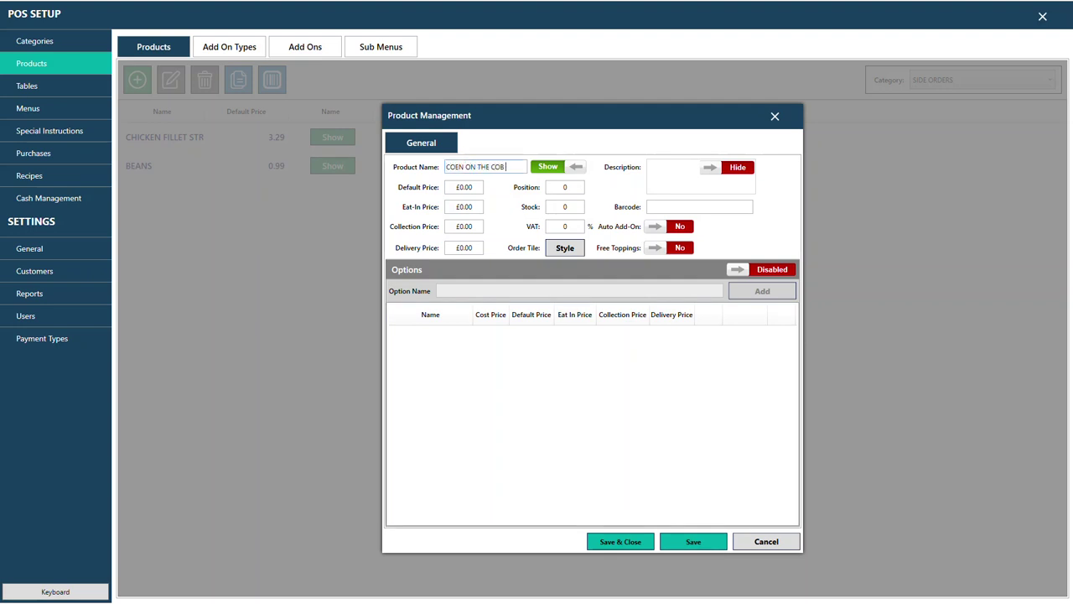
pyautogui.click(469, 187)
pyautogui.write('1')
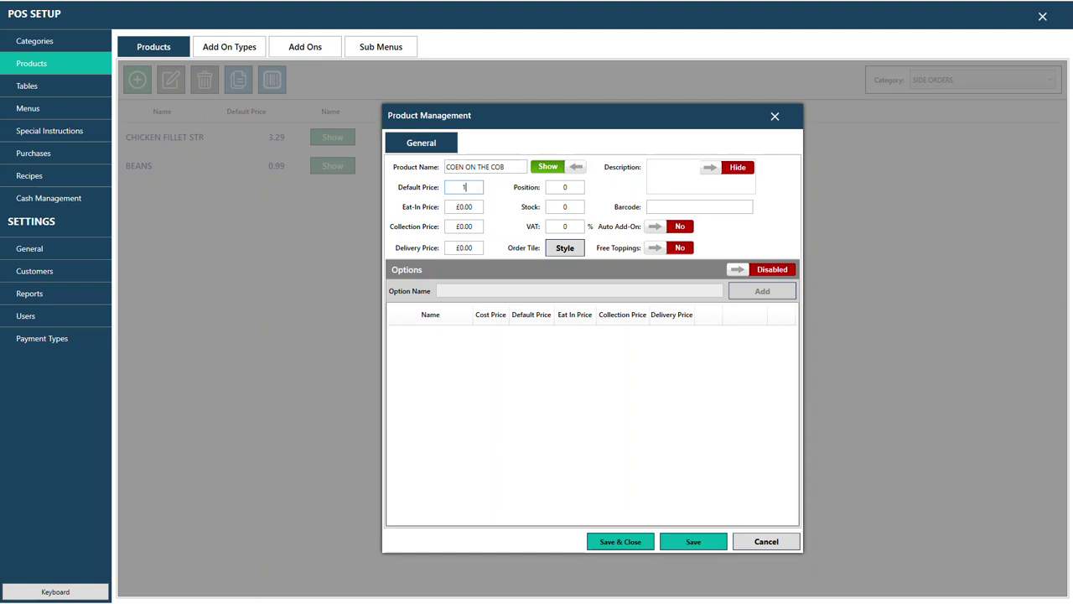
pyautogui.click(704, 541)
# Add COLESLAW at 2 and close the product form
pyautogui.click(479, 166)
pyautogui.write('COLESLA')
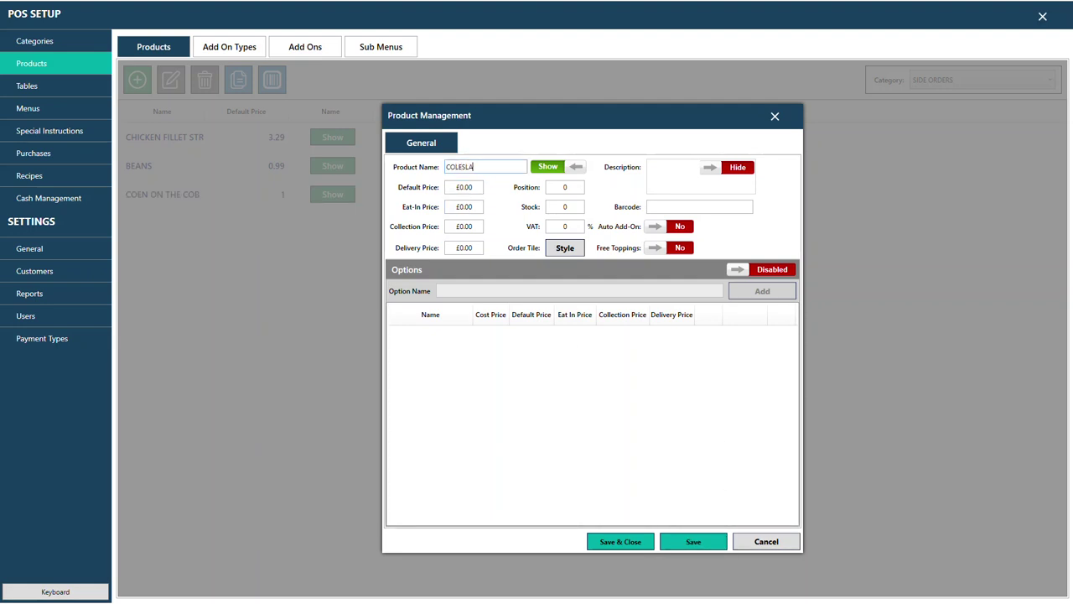
pyautogui.write('W')
pyautogui.click(461, 185)
pyautogui.write('2')
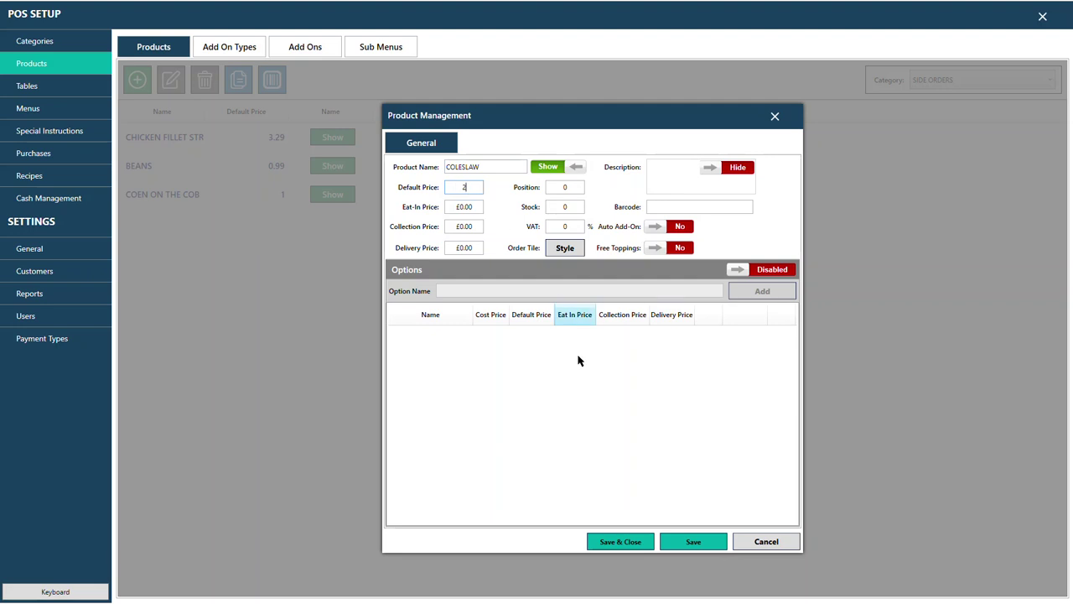
pyautogui.click(641, 542)
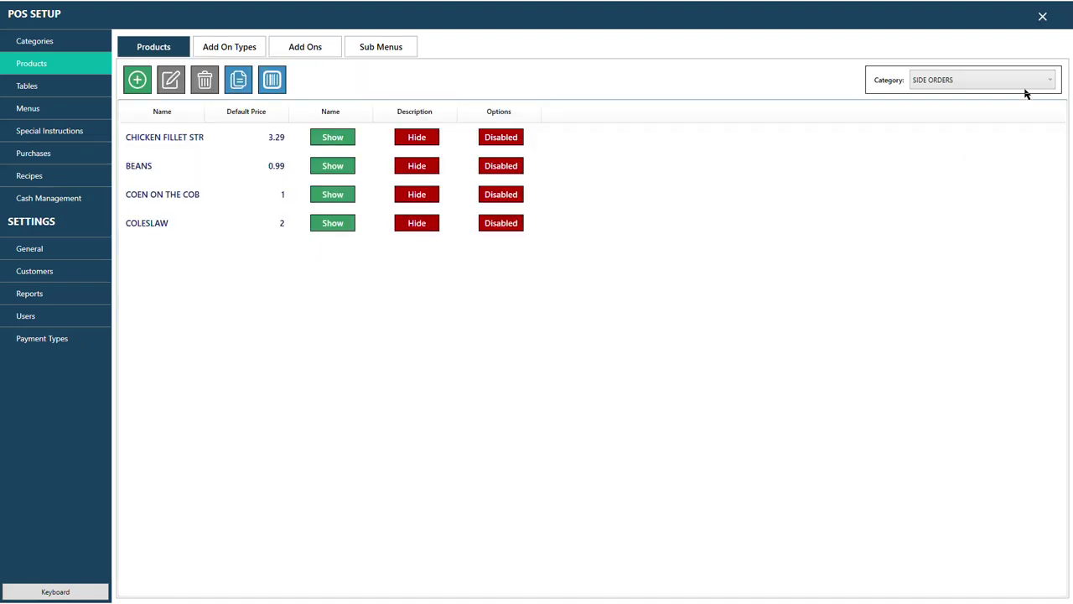
# Filter products by CHEF SPECIAL DISHES, find it empty, and return to the category list
pyautogui.click(978, 80)
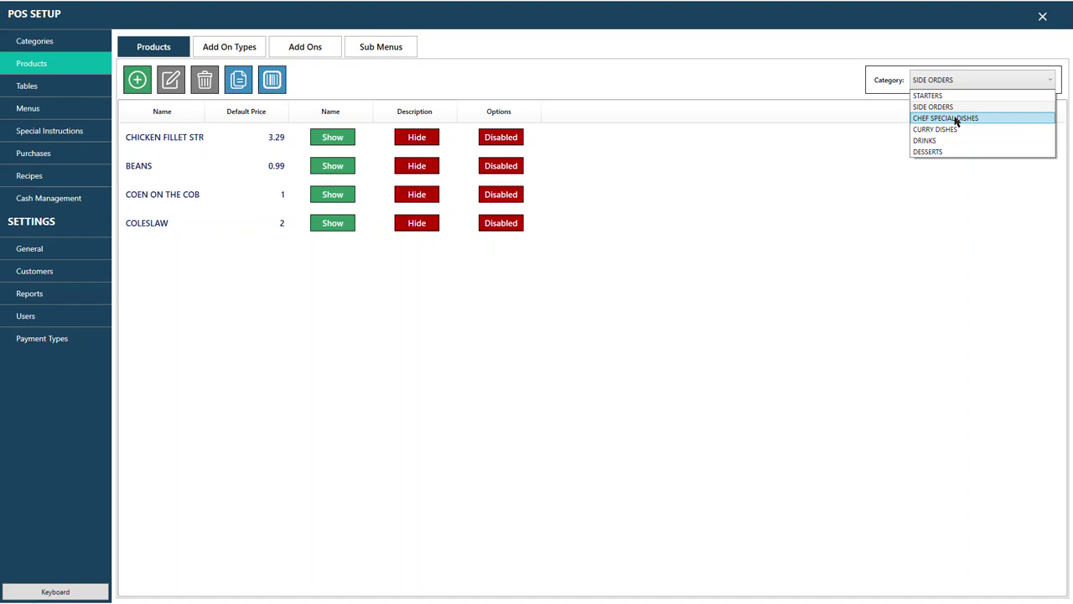
pyautogui.click(955, 118)
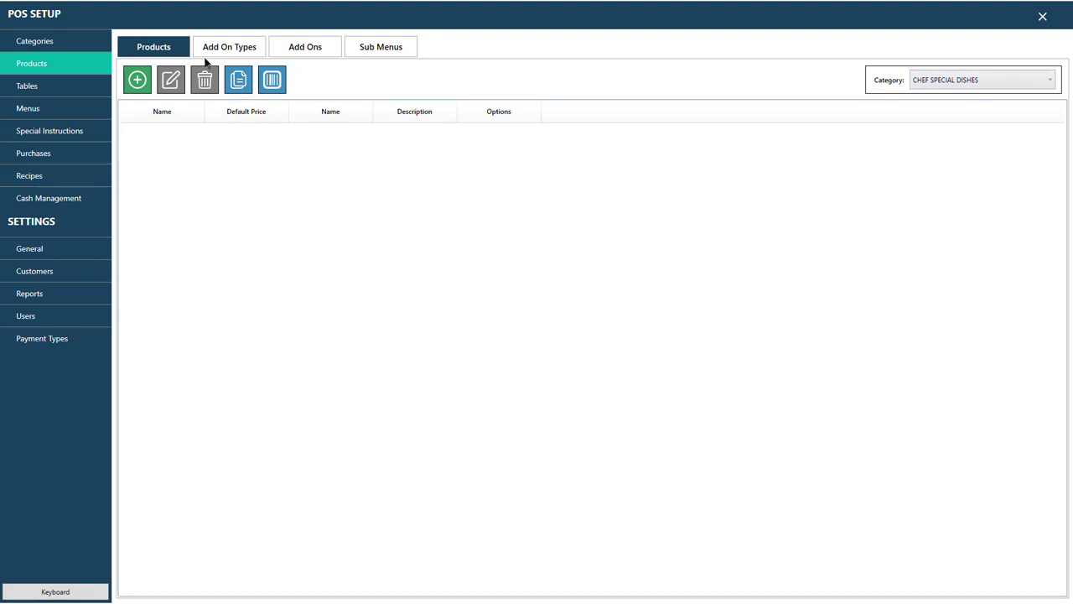
pyautogui.click(48, 43)
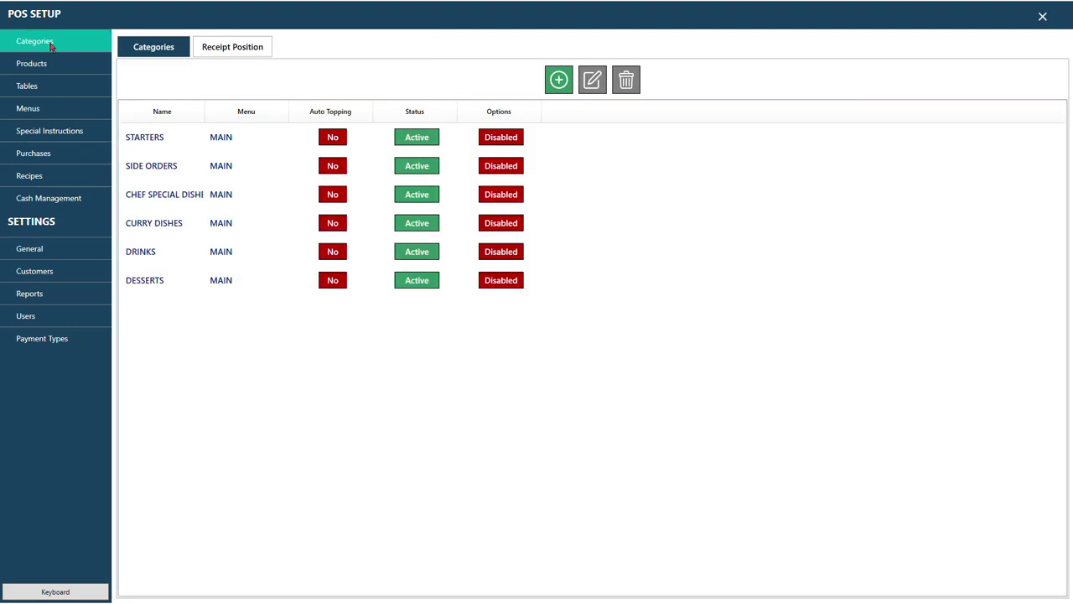
# Edit CHEF SPECIAL DISHES, enable options and add CHICKEN
pyautogui.click(181, 191)
pyautogui.click(592, 79)
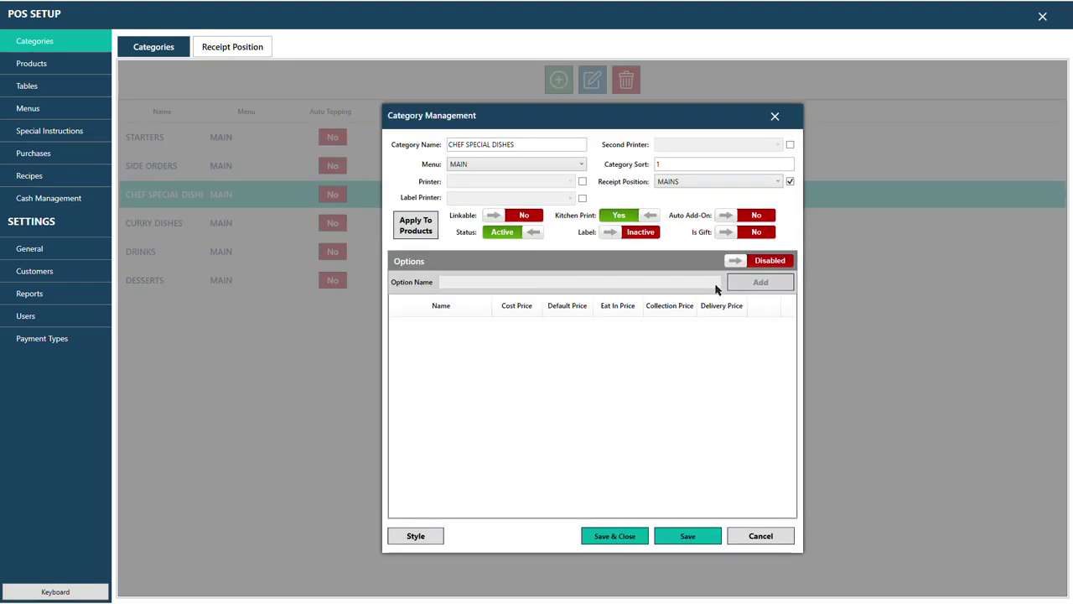
pyautogui.click(756, 261)
pyautogui.click(620, 282)
pyautogui.write('CHICKEN')
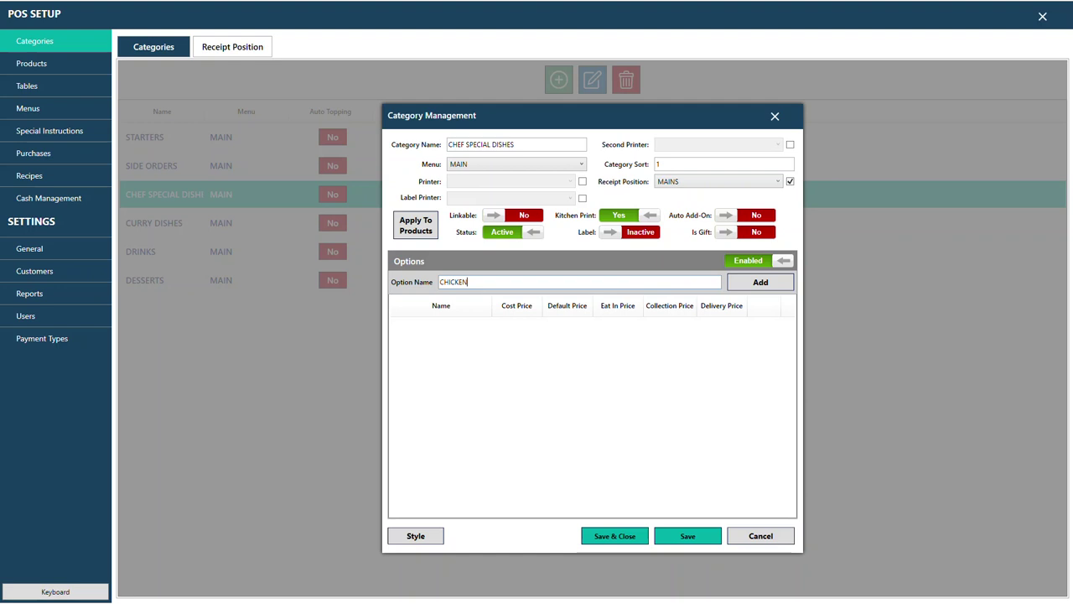
pyautogui.click(730, 283)
# Add the MEAT, FISH, VEG and K PRAWN options
pyautogui.click(563, 283)
pyautogui.write('MEAT')
pyautogui.click(742, 283)
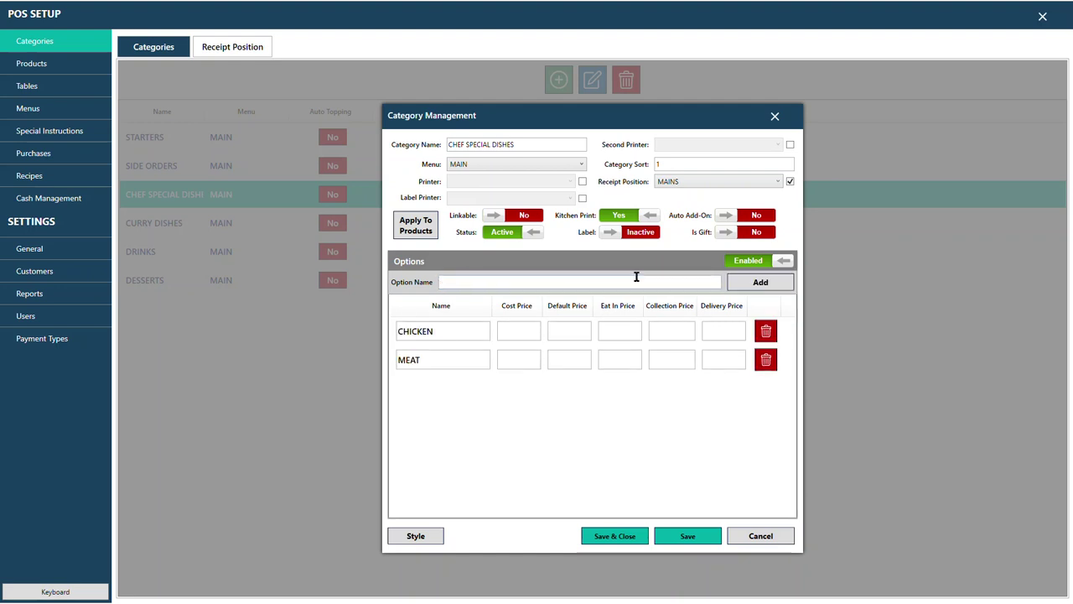
pyautogui.click(574, 283)
pyautogui.write('FISH')
pyautogui.click(758, 282)
pyautogui.click(570, 286)
pyautogui.write('VEG')
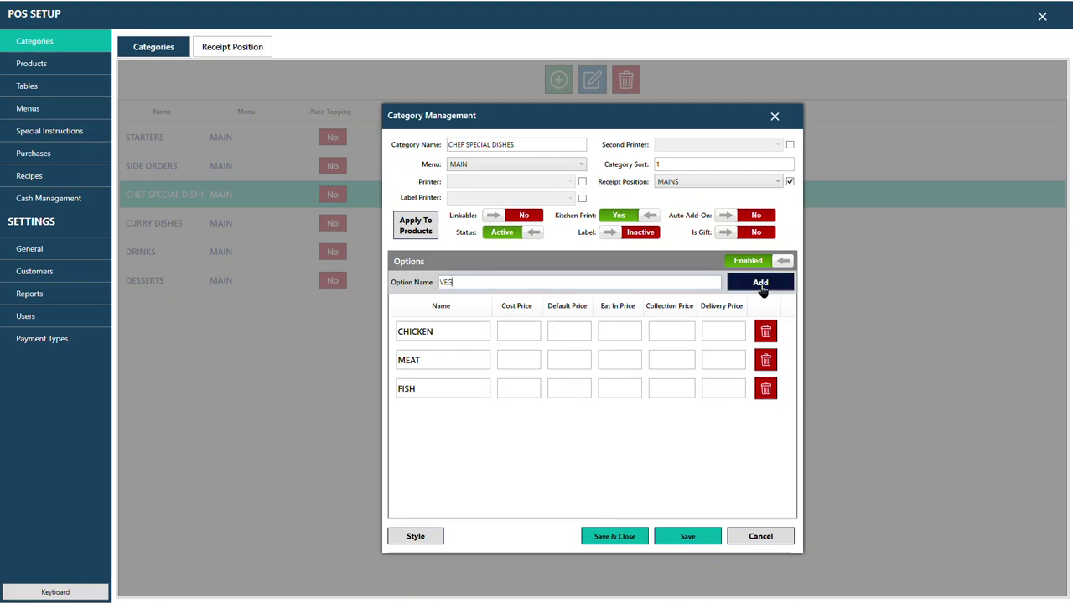
pyautogui.click(761, 283)
pyautogui.click(524, 279)
pyautogui.write('K P RAWN')
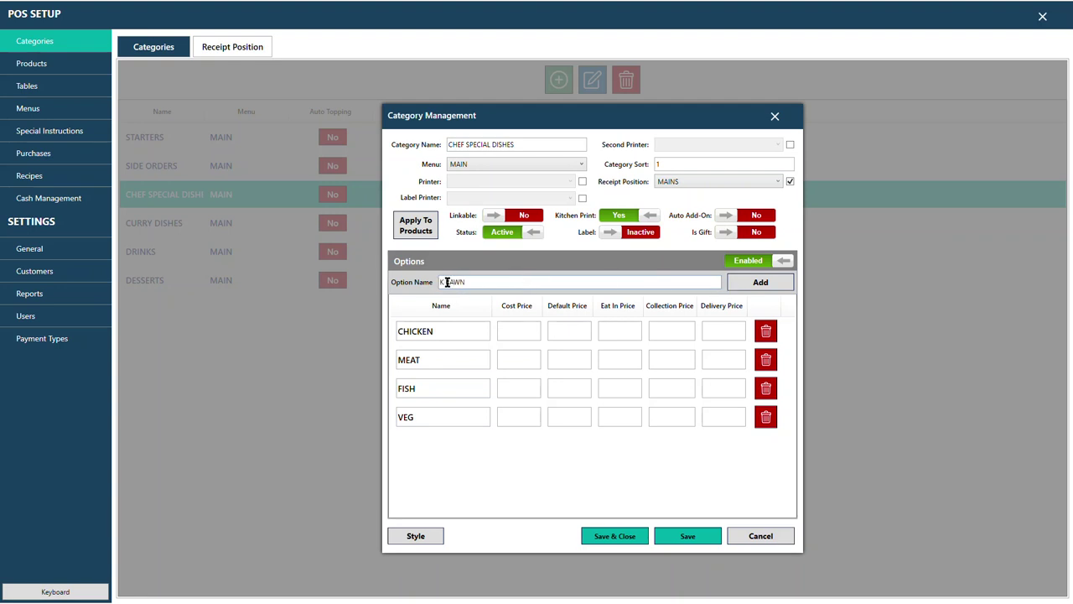
pyautogui.write('P')
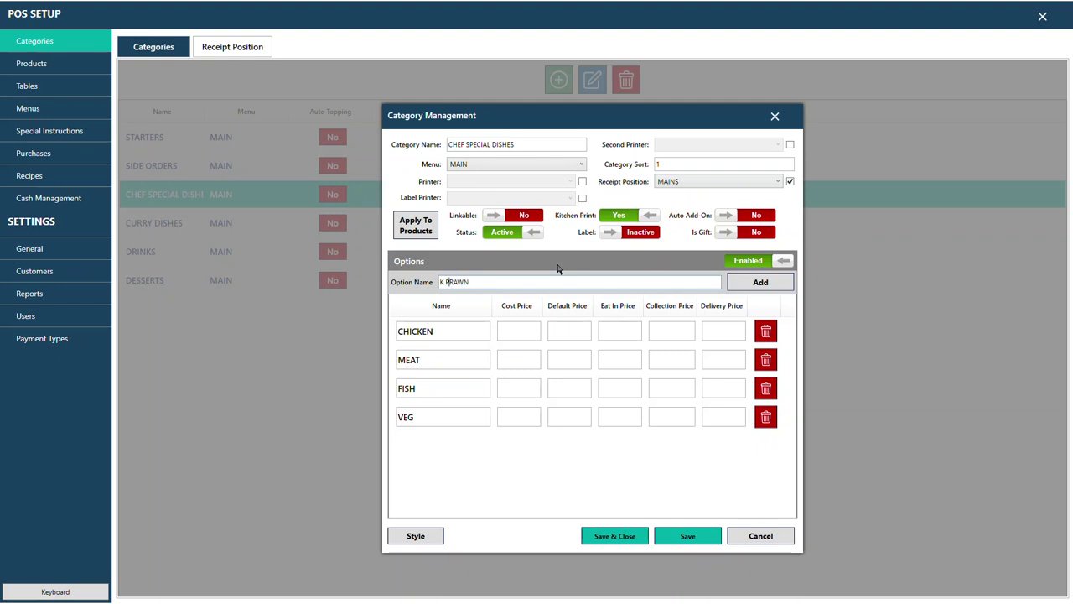
pyautogui.click(761, 284)
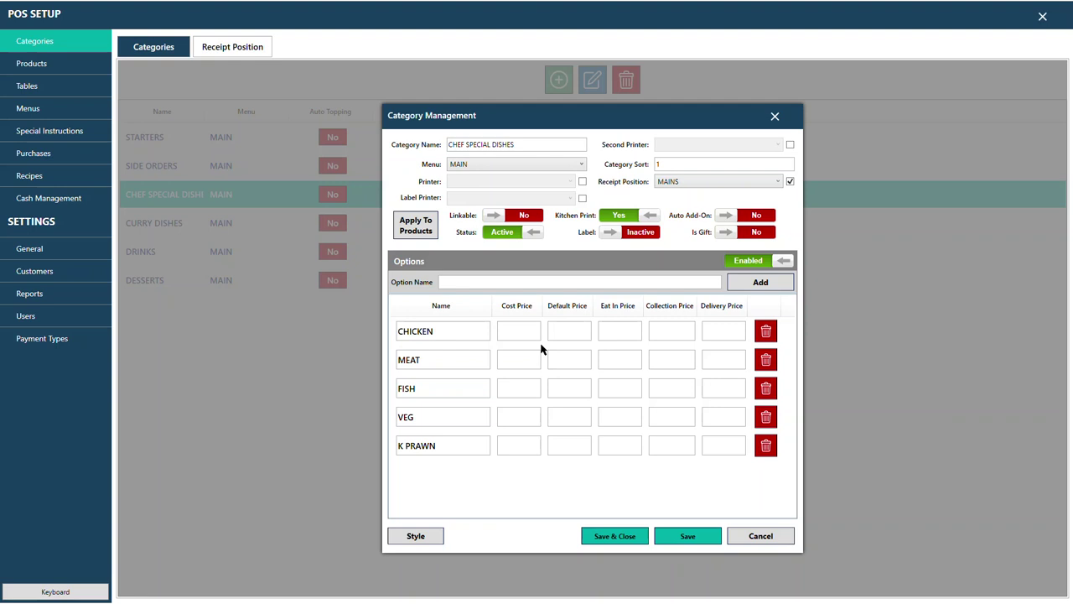
# Save the CHEF SPECIAL DISHES options and close the category editor
pyautogui.click(578, 390)
pyautogui.click(575, 444)
pyautogui.click(608, 537)
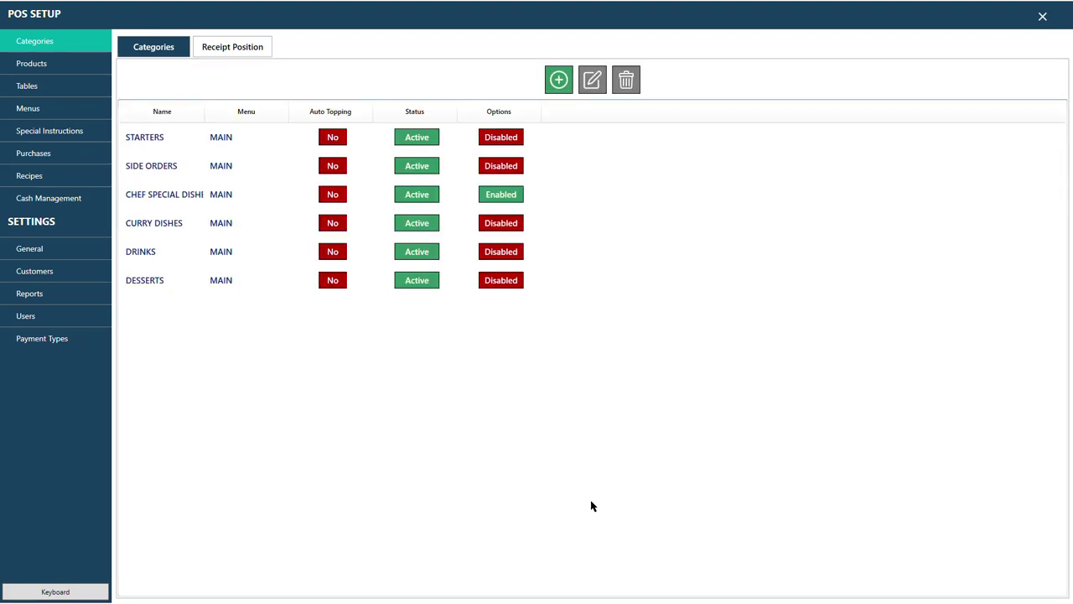
pyautogui.click(41, 67)
# Start a new product named MASALA in the CHEF SPECIAL DISHES category
pyautogui.click(959, 77)
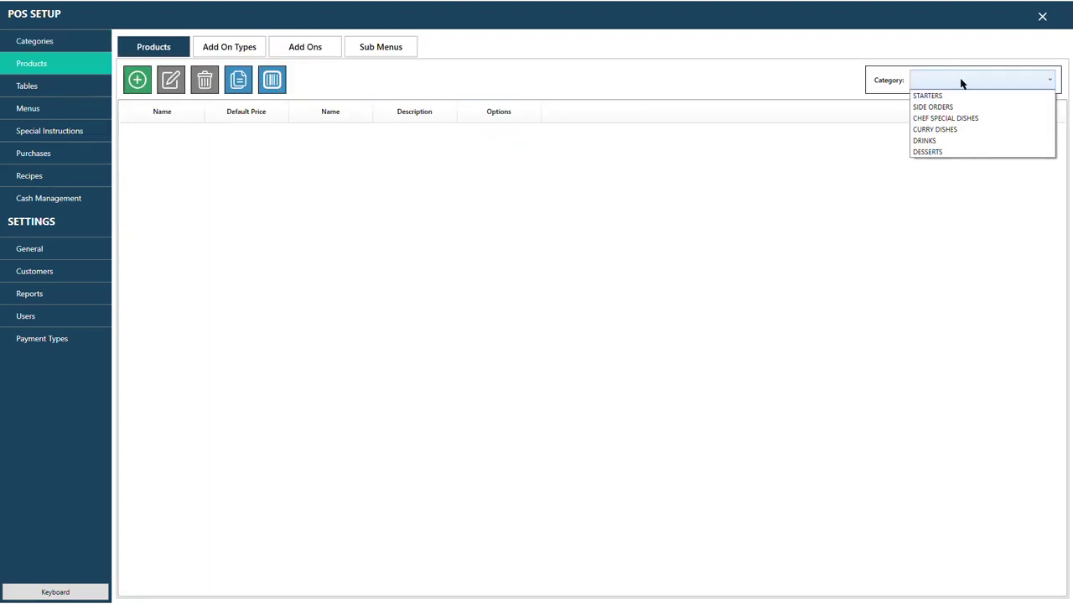
pyautogui.click(960, 115)
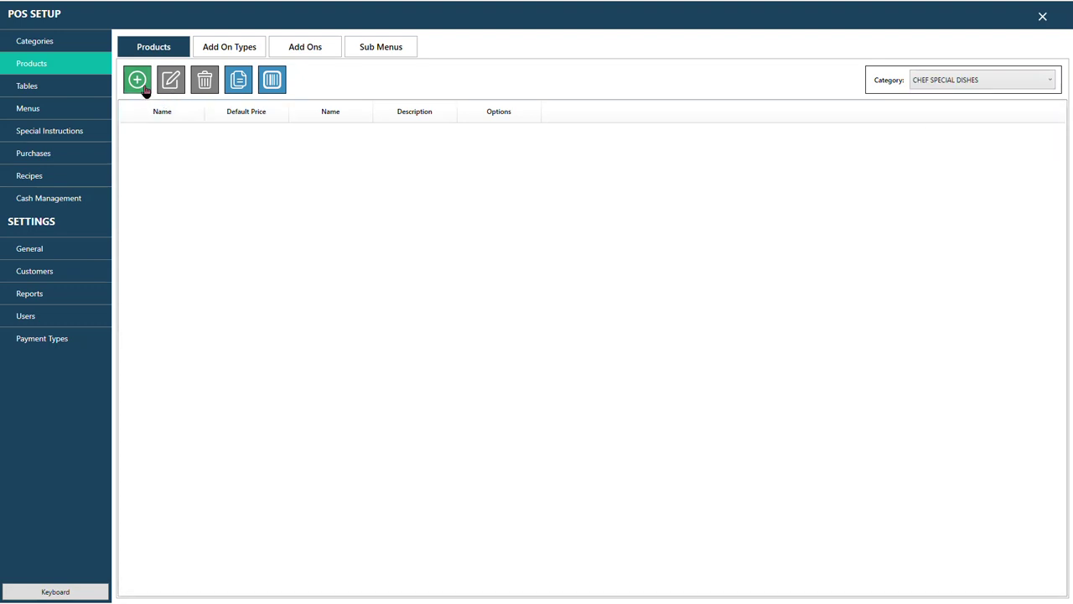
pyautogui.click(138, 81)
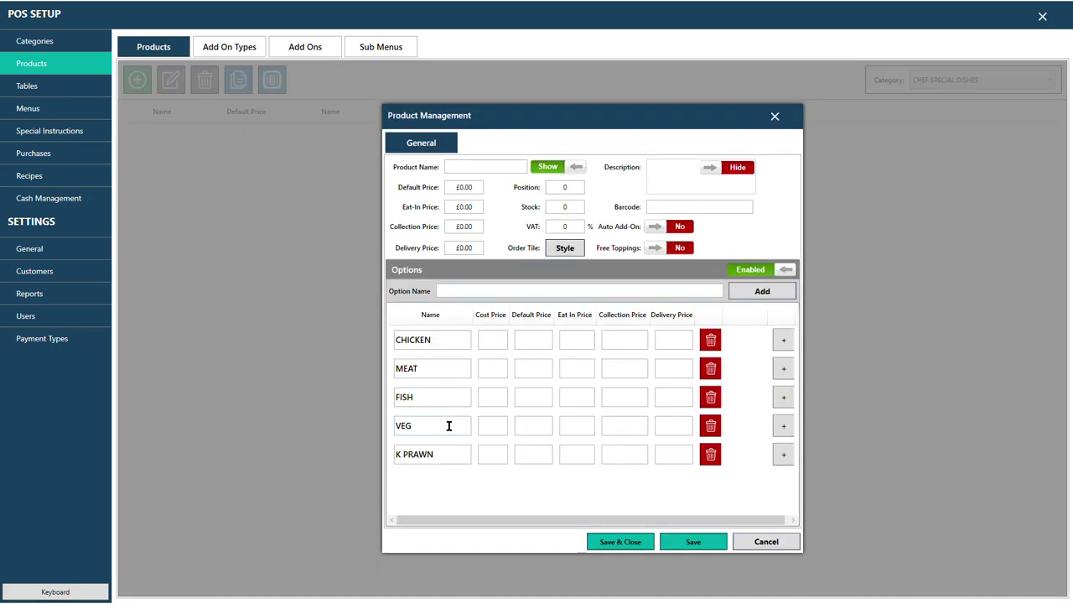
pyautogui.click(451, 168)
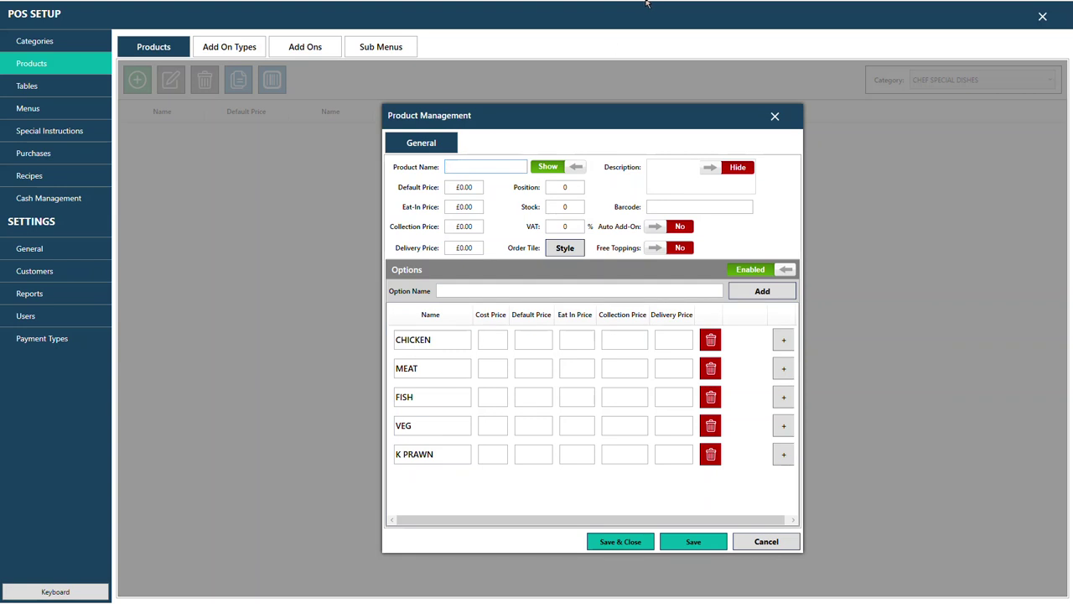
pyautogui.write('MASALA')
# Set option prices CHICKEN £2.99, MEAT £3.99, FISH £3.00, VEG £2.75, K PRAWN 3.20, and save
pyautogui.click(535, 335)
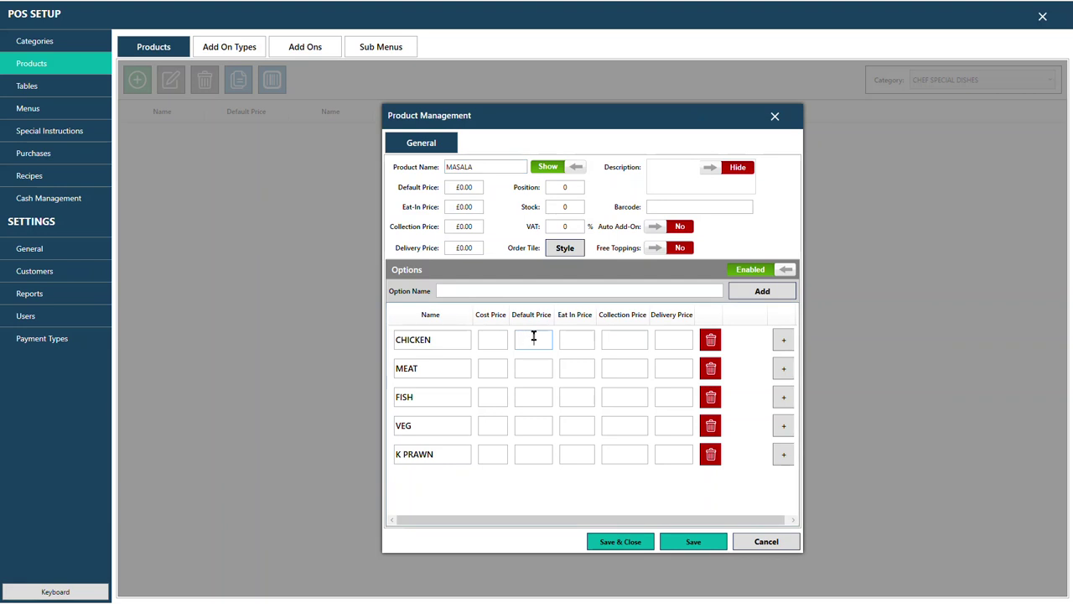
pyautogui.write('2.99')
pyautogui.click(544, 368)
pyautogui.write('3.99')
pyautogui.click(539, 394)
pyautogui.write('3')
pyautogui.click(534, 425)
pyautogui.write('23.')
pyautogui.press('BackSpace')
pyautogui.press('BackSpace')
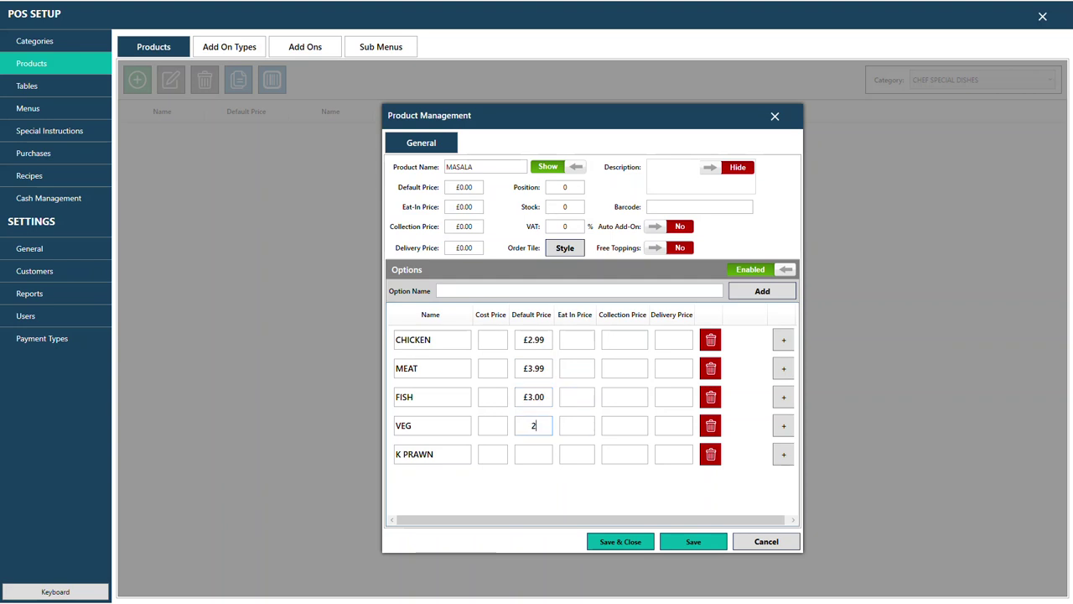
pyautogui.write('.75')
pyautogui.click(538, 453)
pyautogui.write('3.20')
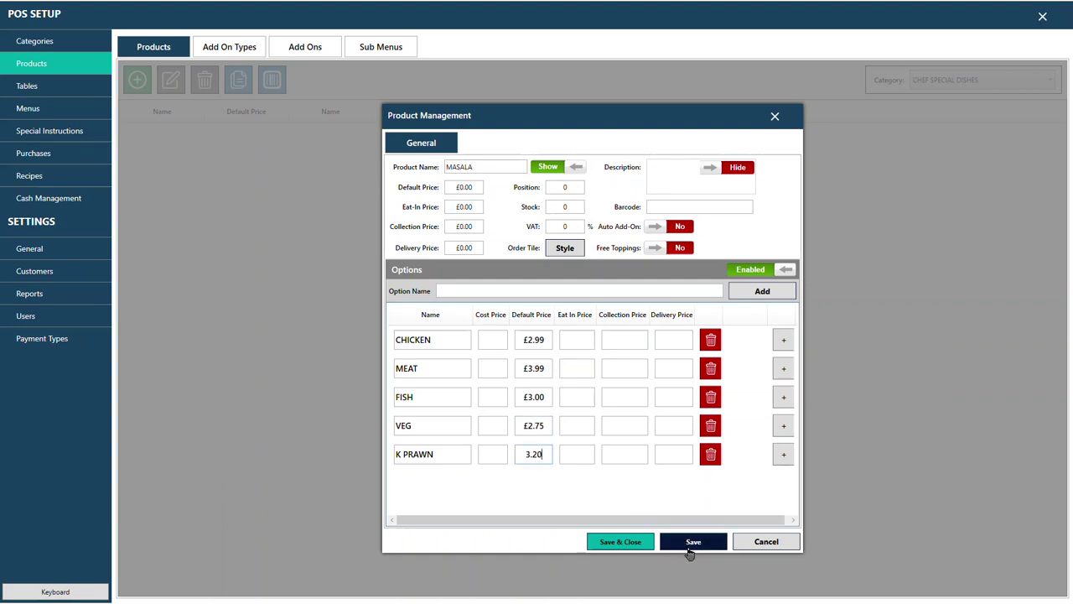
pyautogui.click(640, 549)
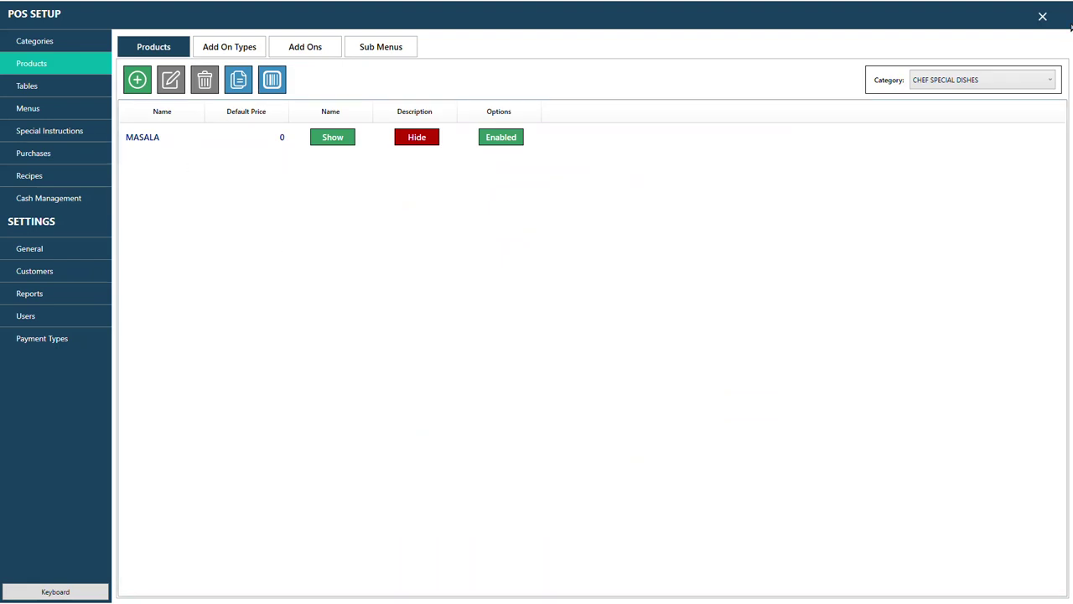
# Start a take-away order and add a MEAT MASALA from CHEF SPECIAL DISHES
pyautogui.click(1042, 18)
pyautogui.click(367, 264)
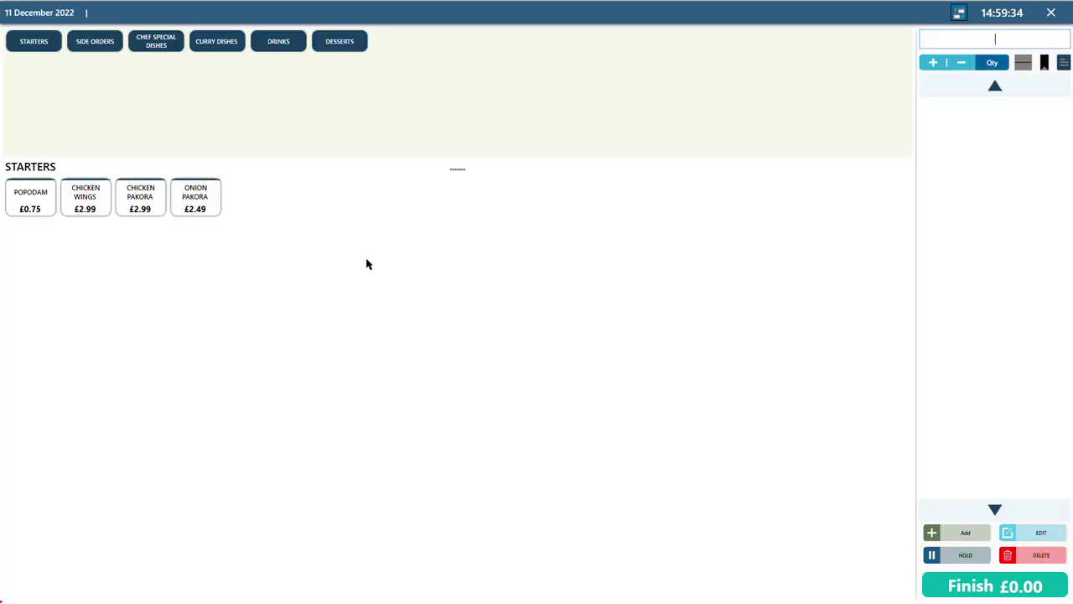
pyautogui.click(162, 47)
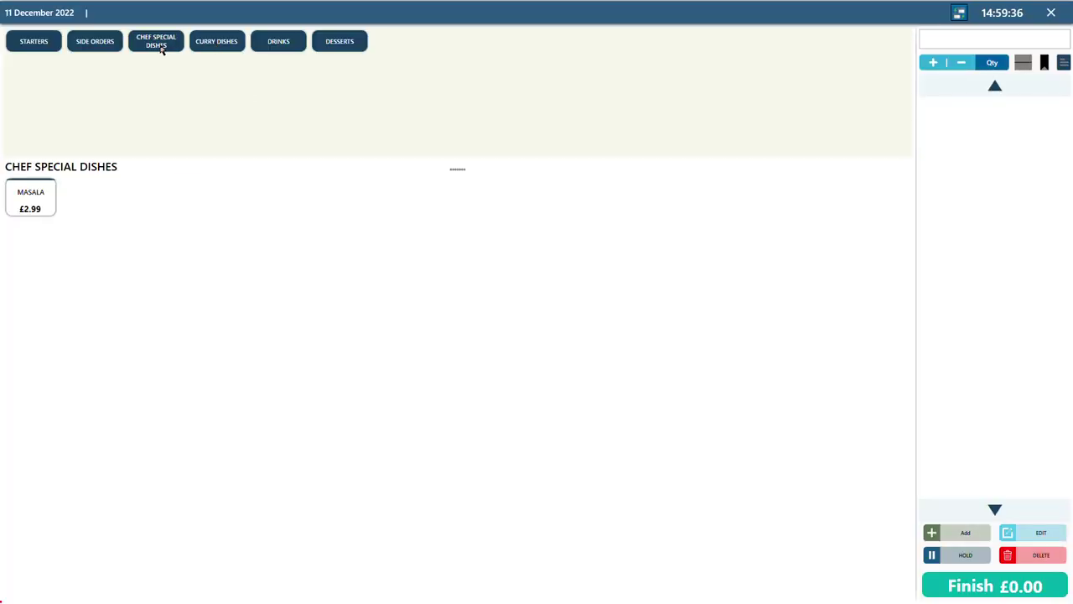
pyautogui.click(25, 204)
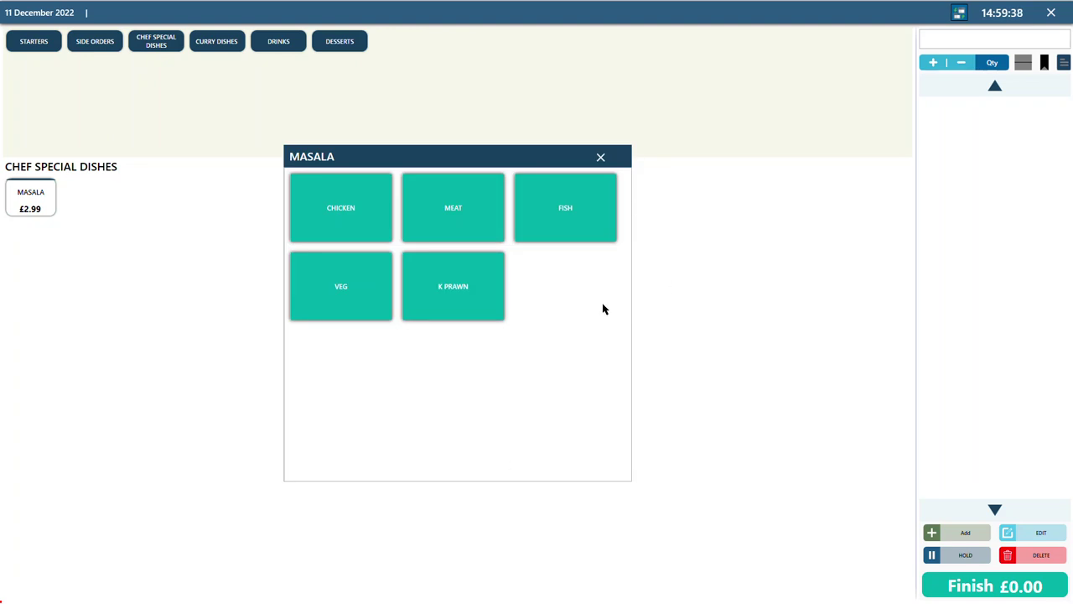
pyautogui.click(433, 230)
pyautogui.click(994, 117)
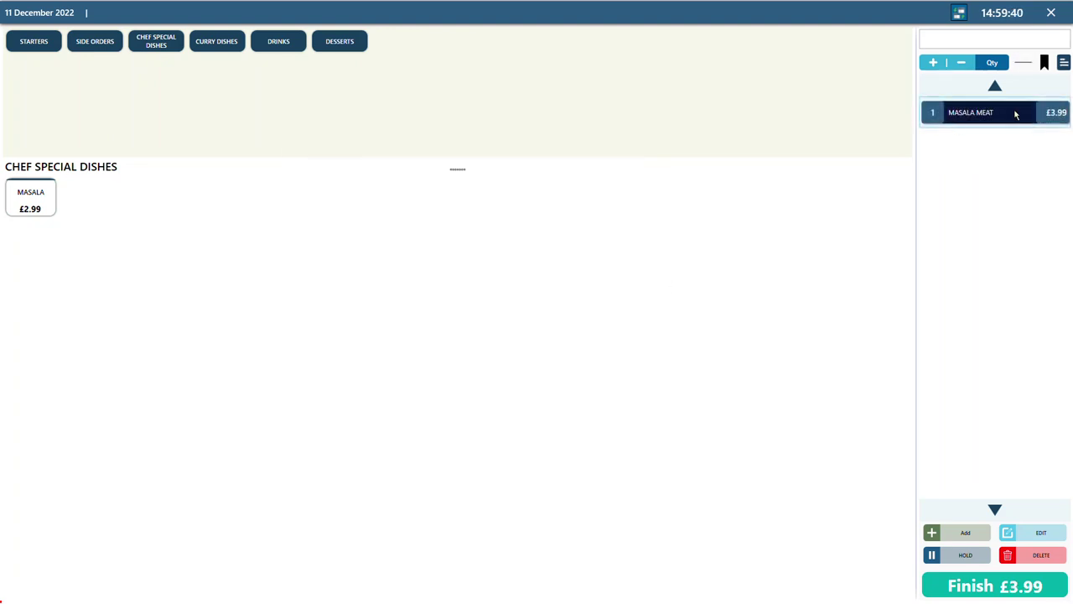
# Add a CHICKEN MASALA, then close the order screen and discard the test order
pyautogui.click(29, 205)
pyautogui.click(351, 209)
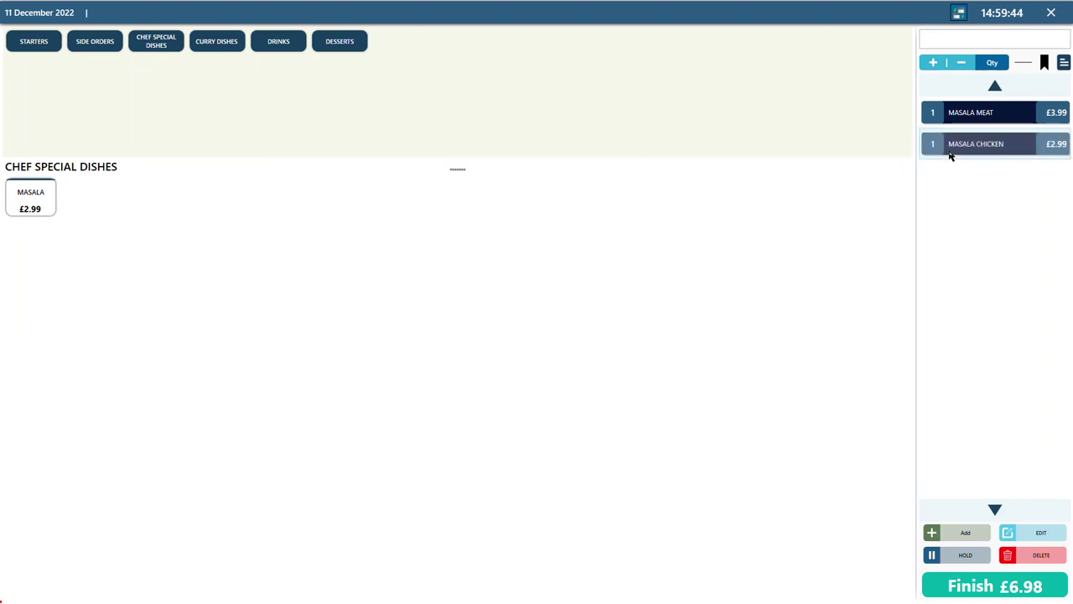
pyautogui.click(985, 112)
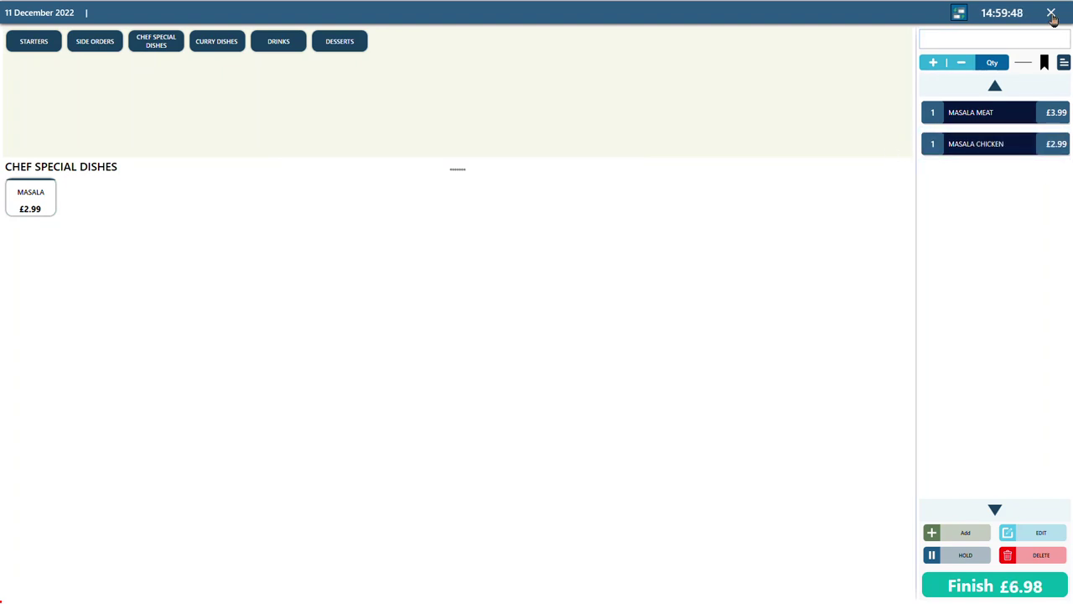
pyautogui.click(1051, 15)
pyautogui.click(546, 336)
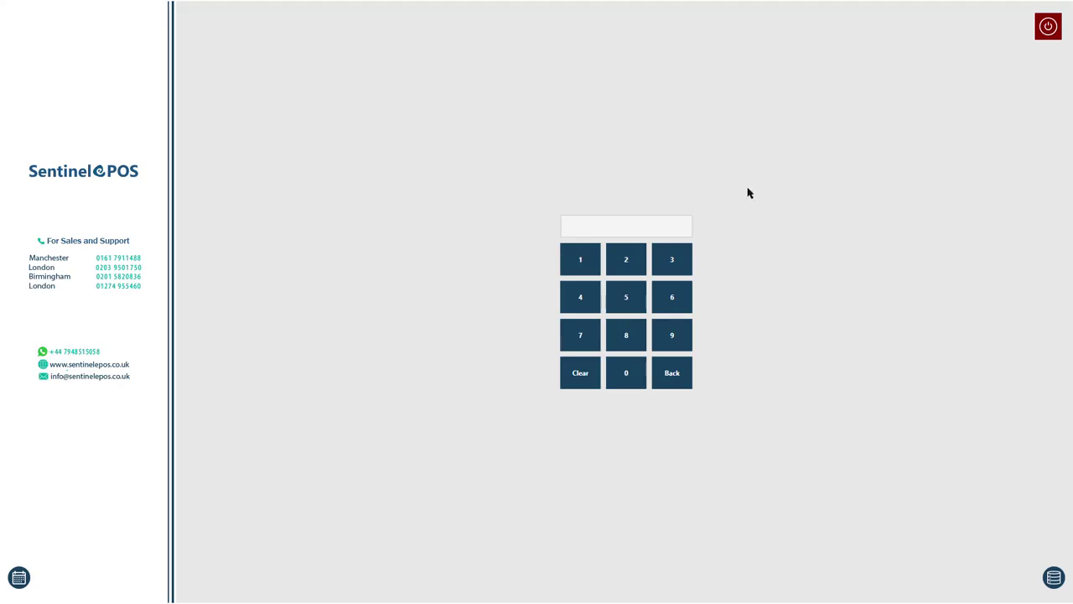
# Log back in by entering the PIN on the keypad
pyautogui.click(579, 266)
pyautogui.click(626, 260)
pyautogui.click(671, 260)
pyautogui.click(580, 297)
pyautogui.click(626, 304)
pyautogui.click(581, 378)
pyautogui.press('Return')
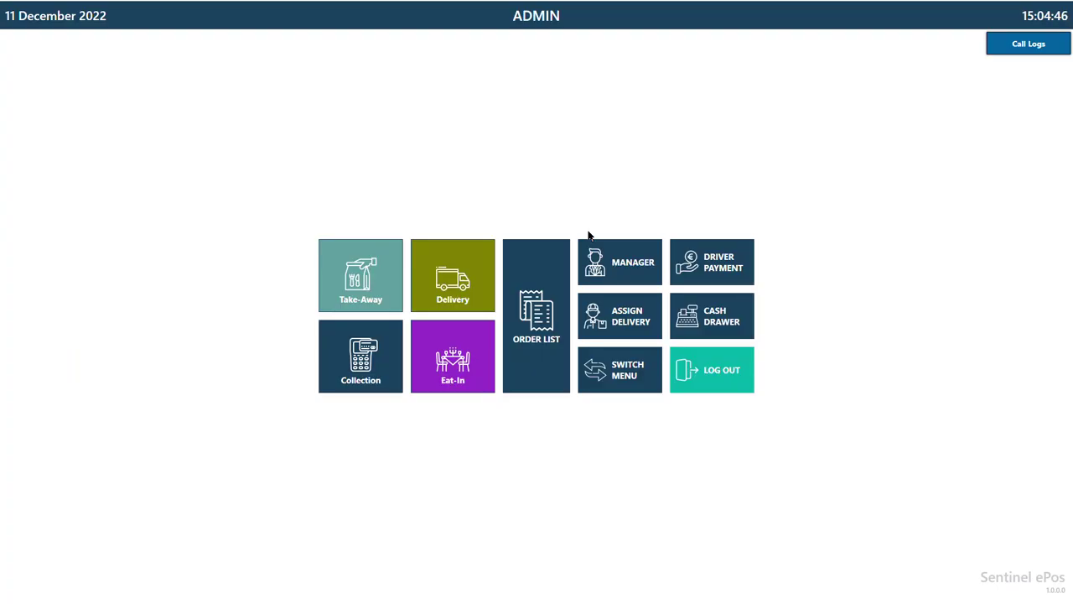
# On a take-away order, narrow the category panel to one column and view the Drinks tiles
pyautogui.click(344, 282)
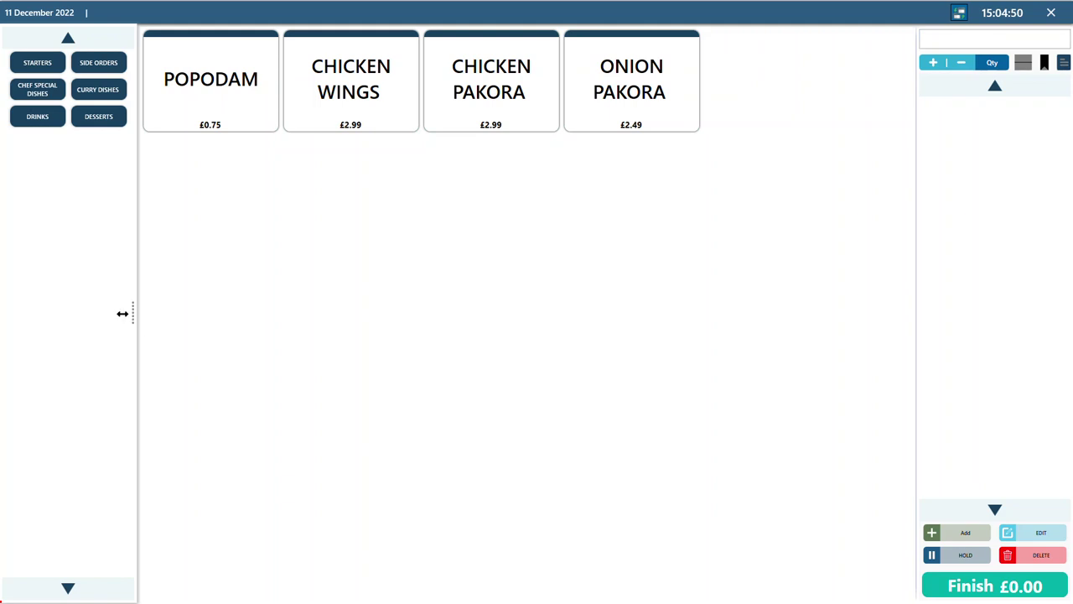
pyautogui.moveTo(128, 309); pyautogui.dragTo(100, 308)
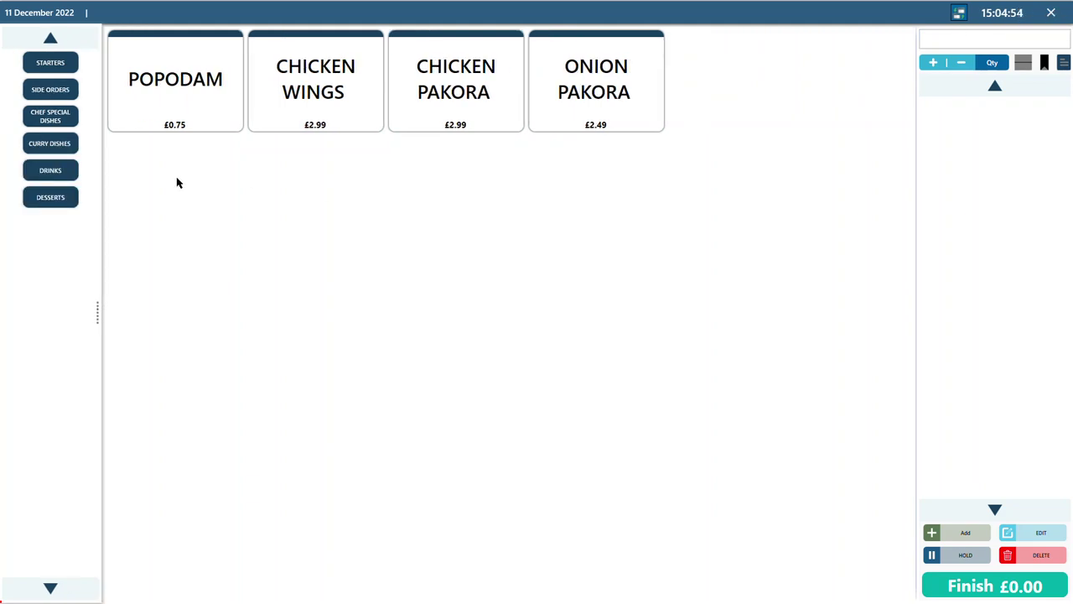
pyautogui.click(61, 174)
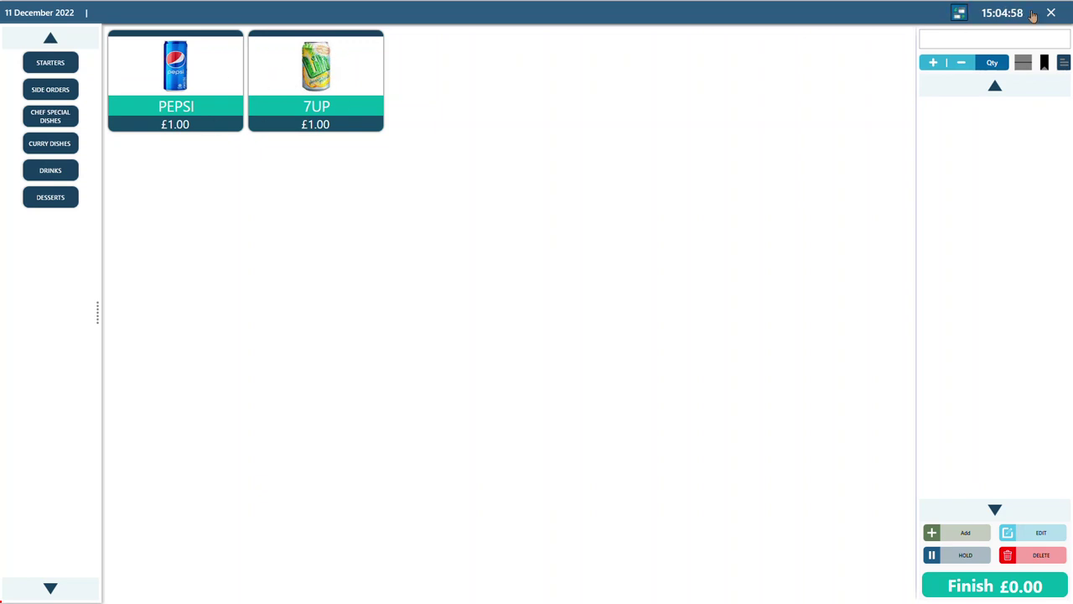
pyautogui.click(1052, 14)
# In POS setup, add a new DRINKS product named FANTA priced £1.00
pyautogui.click(635, 263)
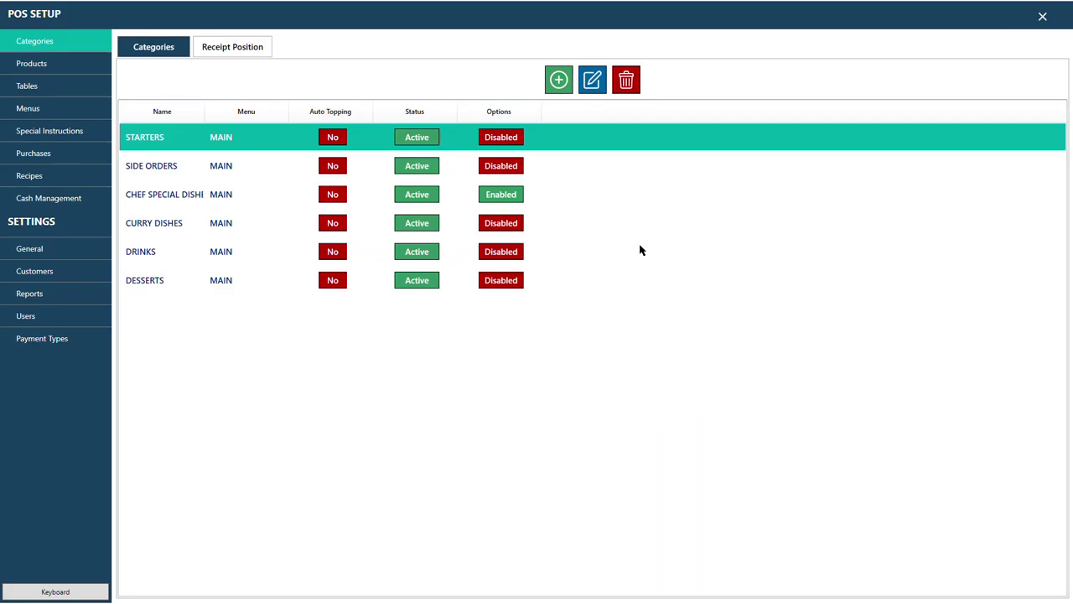
pyautogui.click(48, 72)
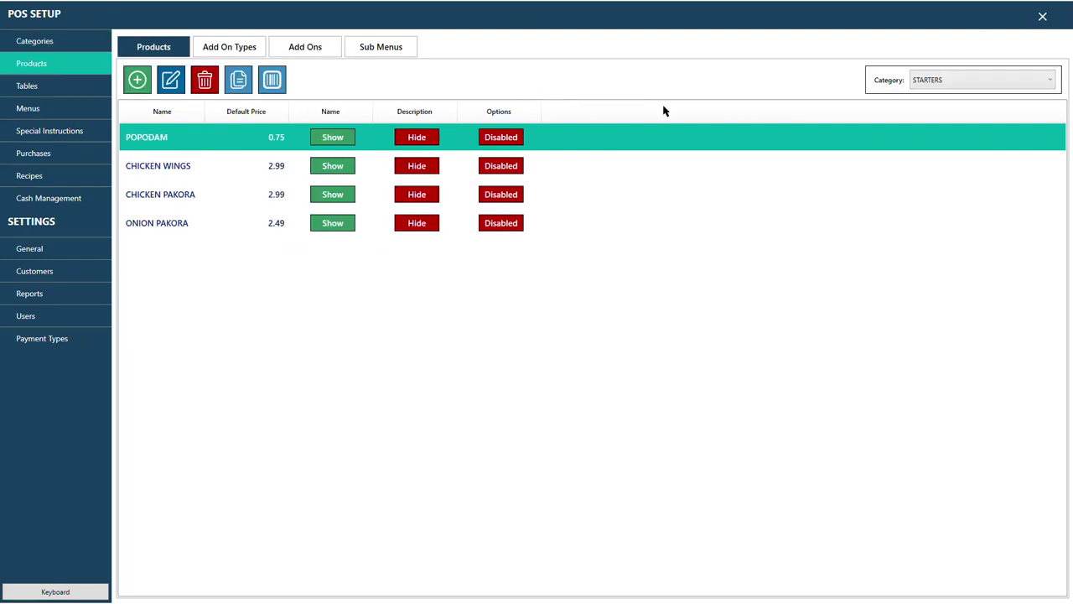
pyautogui.click(967, 83)
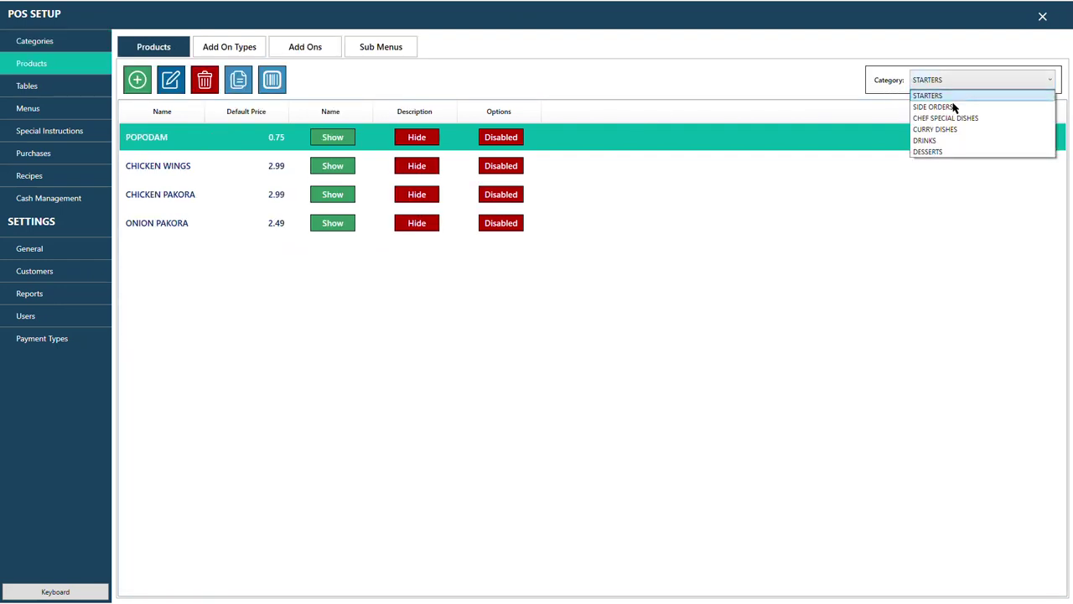
pyautogui.click(928, 141)
pyautogui.click(145, 89)
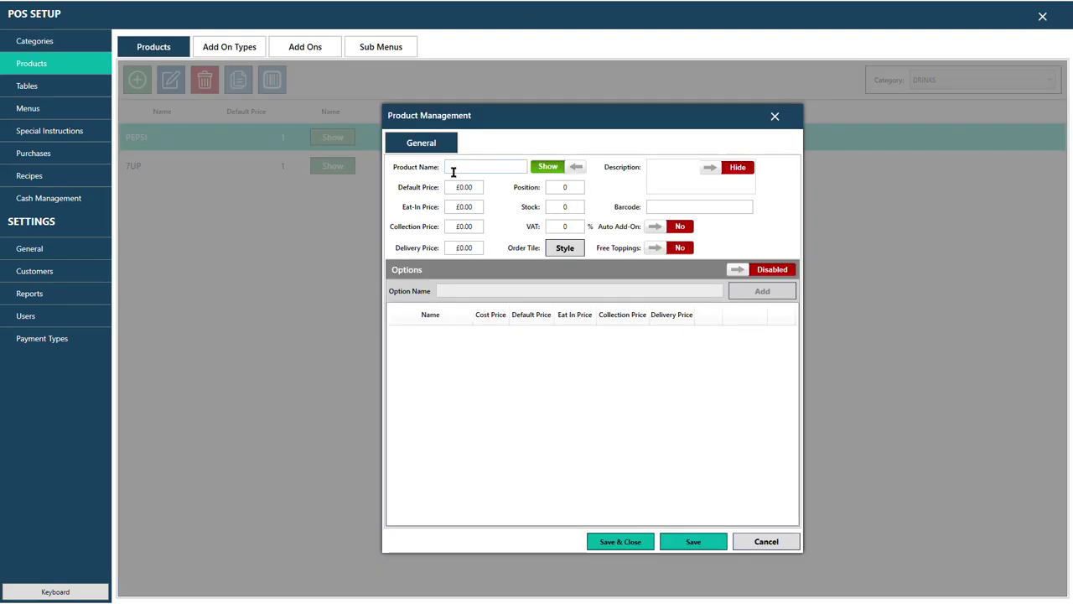
pyautogui.write('FANTA')
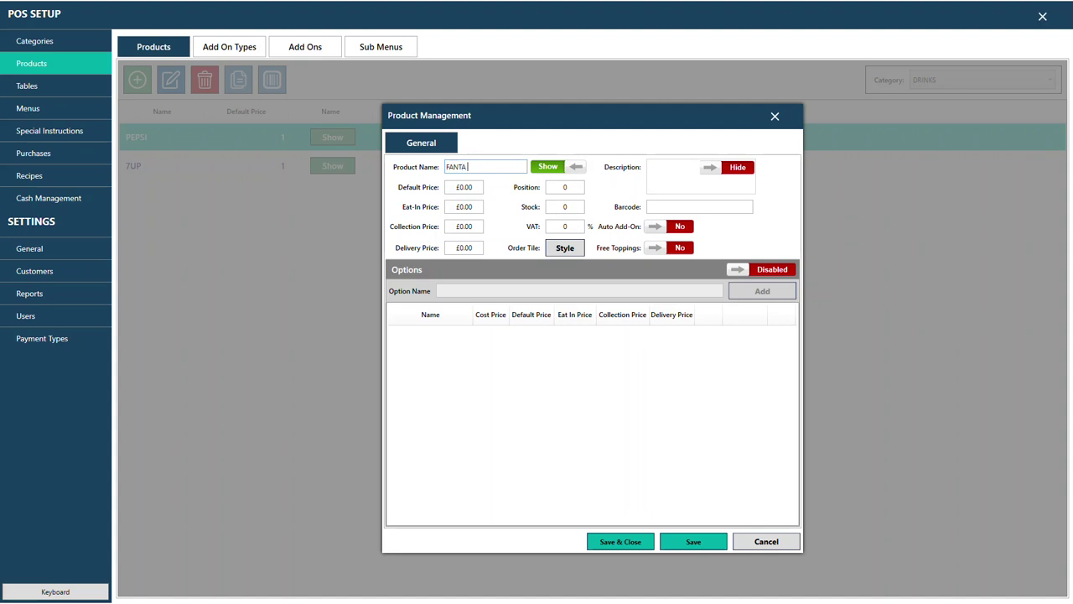
pyautogui.click(470, 190)
pyautogui.write('1')
# Give the FANTA order tile an orange background colour and save the product
pyautogui.click(558, 248)
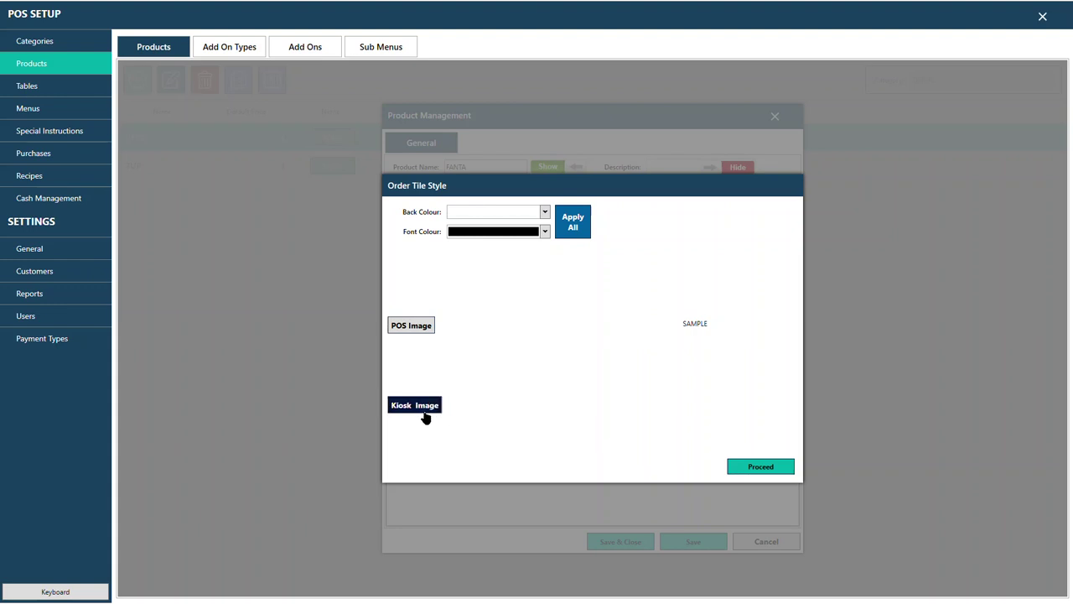
pyautogui.click(545, 213)
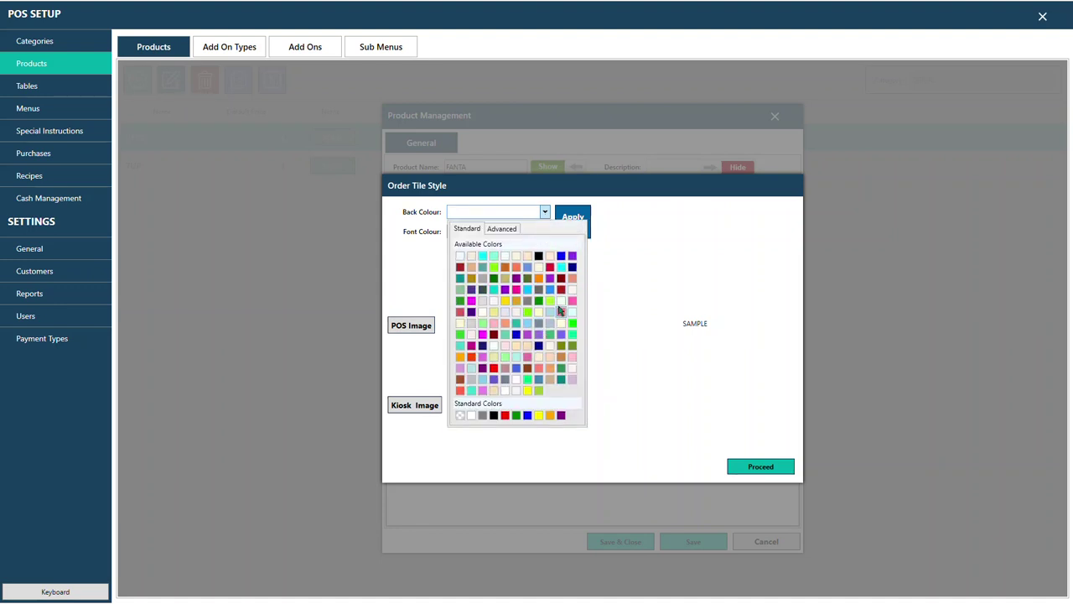
pyautogui.click(640, 259)
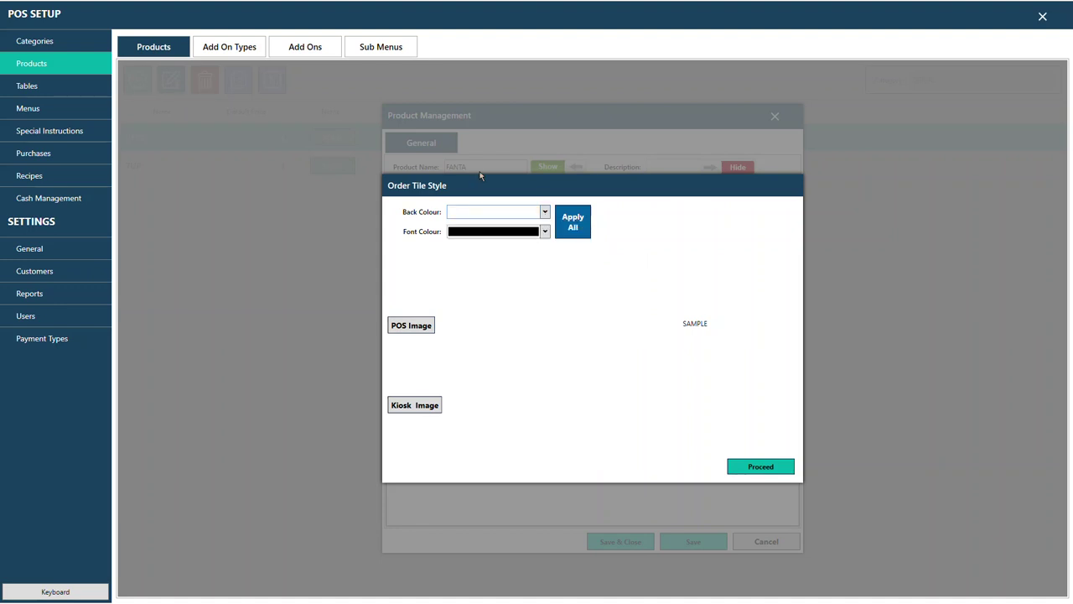
pyautogui.click(545, 212)
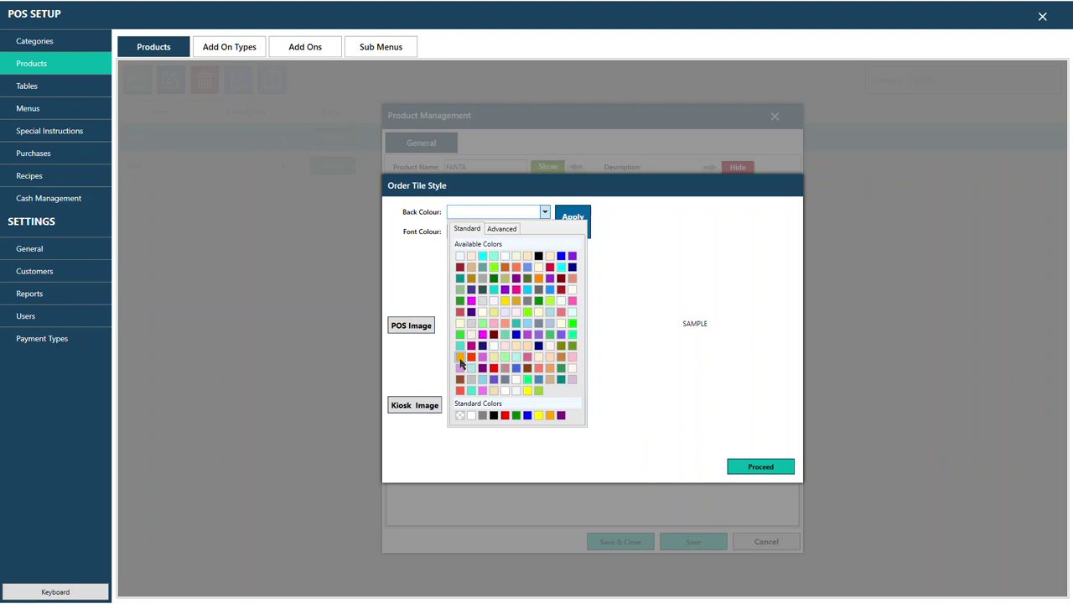
pyautogui.click(461, 358)
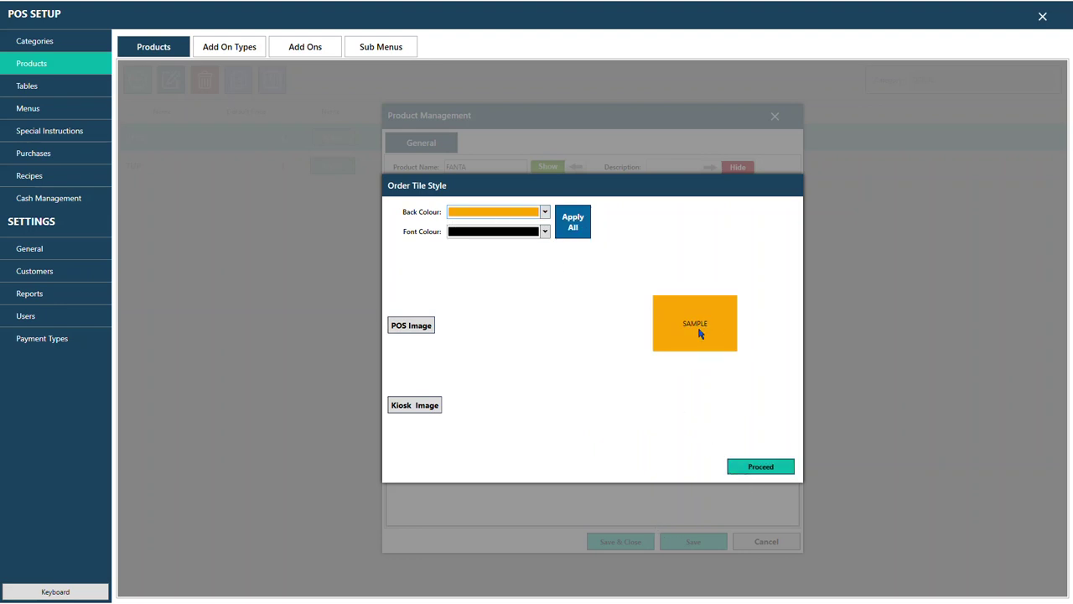
pyautogui.click(771, 468)
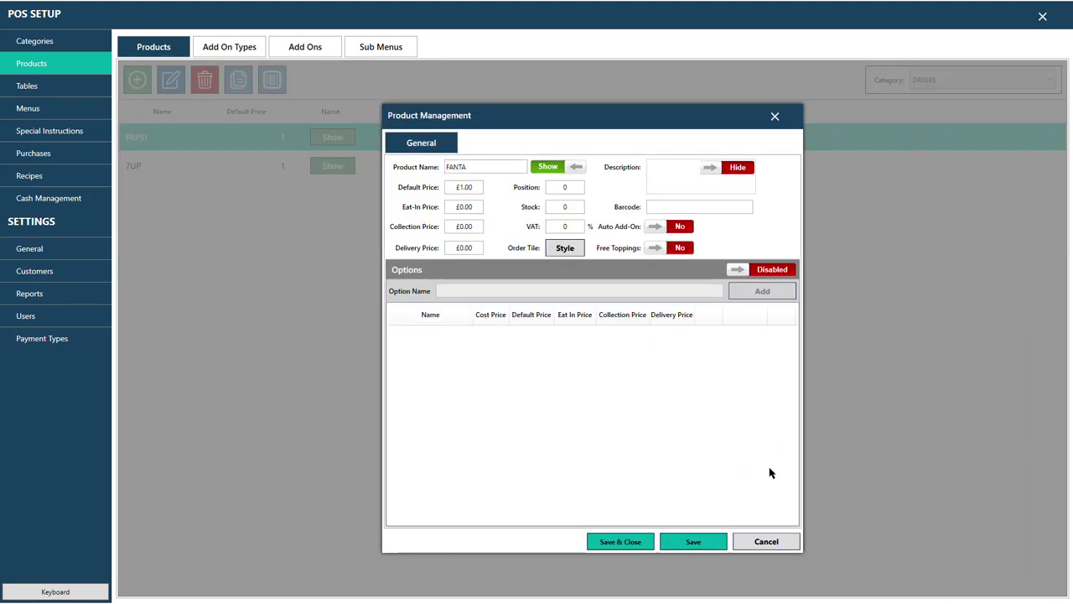
pyautogui.click(694, 544)
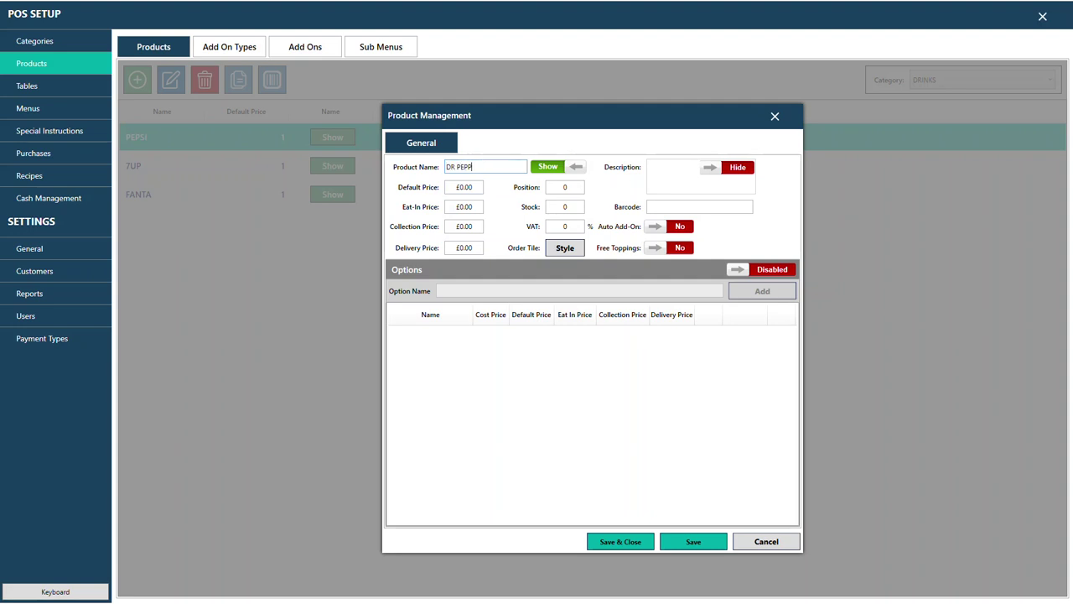
# Price DR PEPPER at £1, set the DR PEPPER CAN picture as its tile image, and save
pyautogui.click(475, 187)
pyautogui.write('1')
pyautogui.click(561, 247)
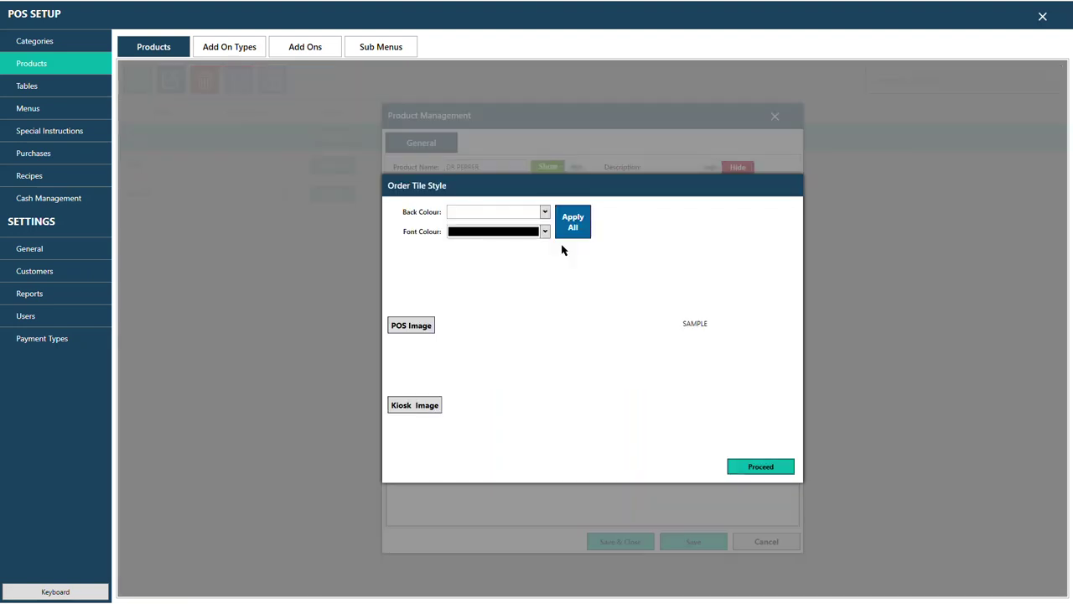
pyautogui.click(425, 324)
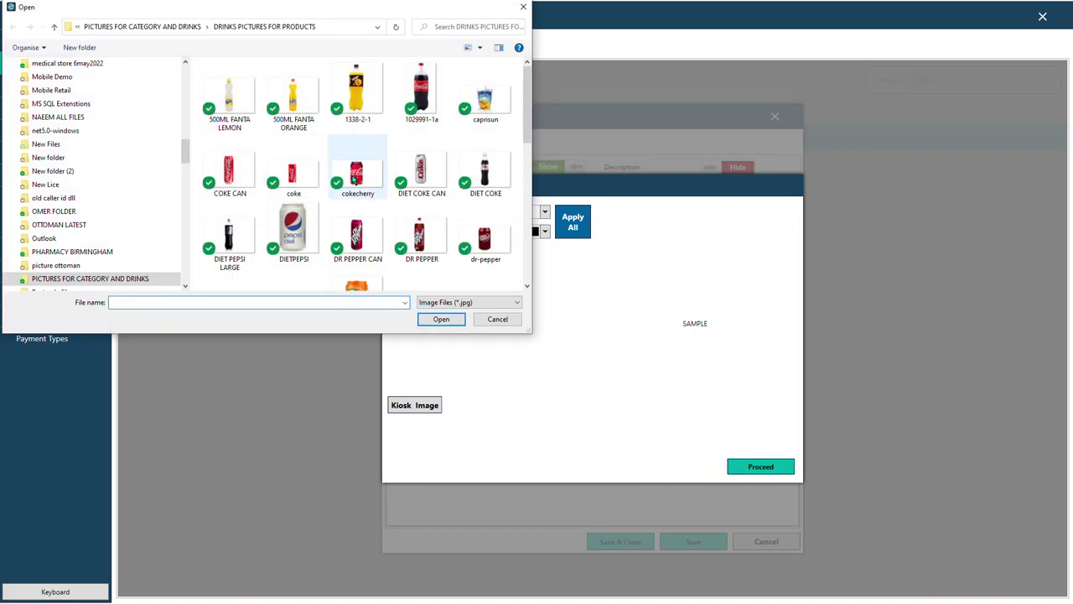
pyautogui.doubleClick(355, 237)
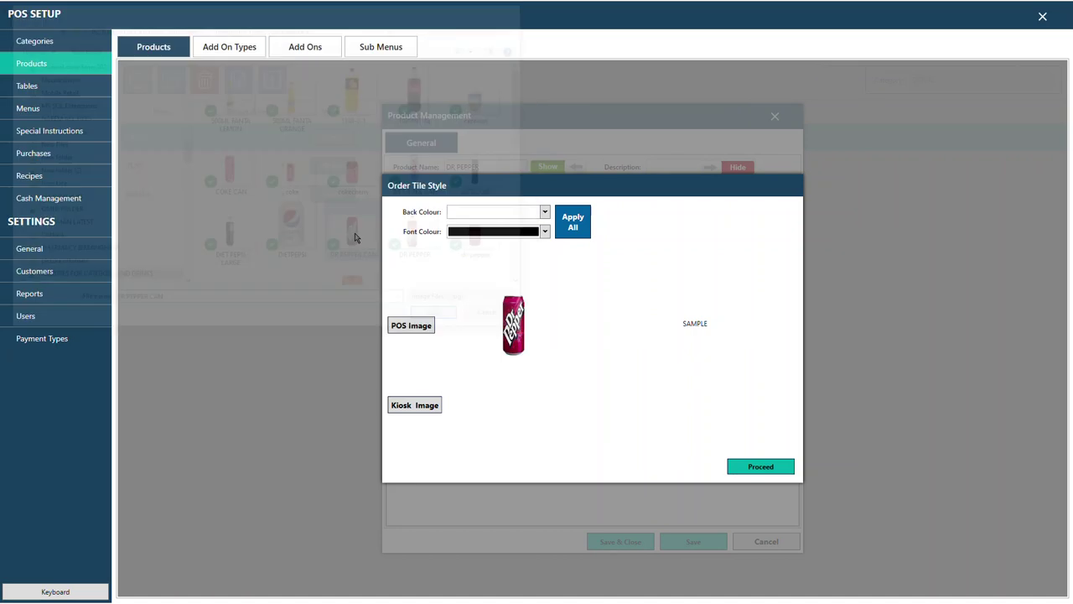
pyautogui.click(760, 469)
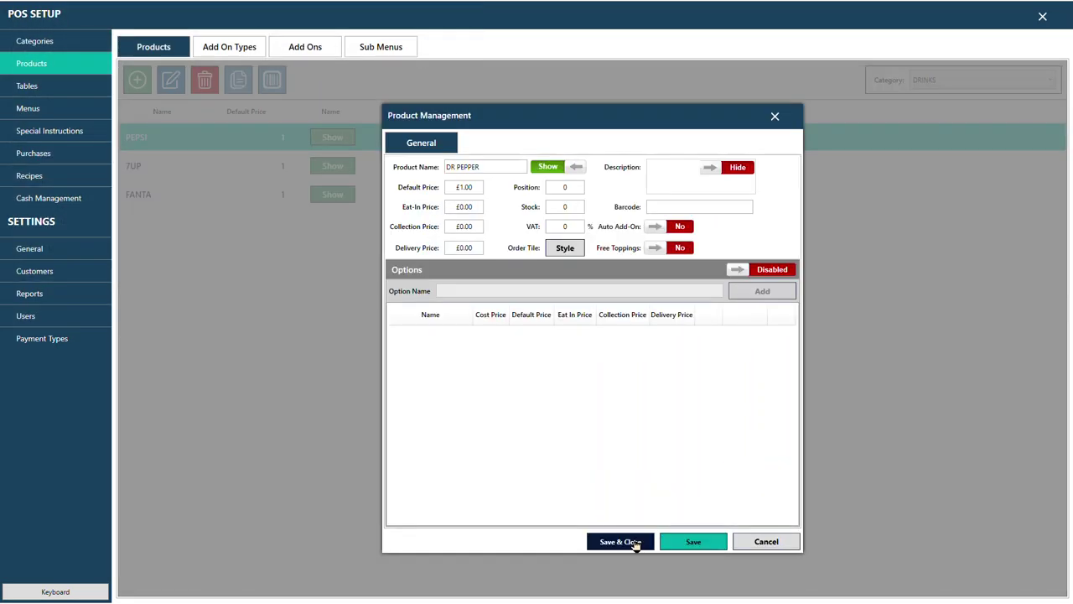
pyautogui.click(620, 542)
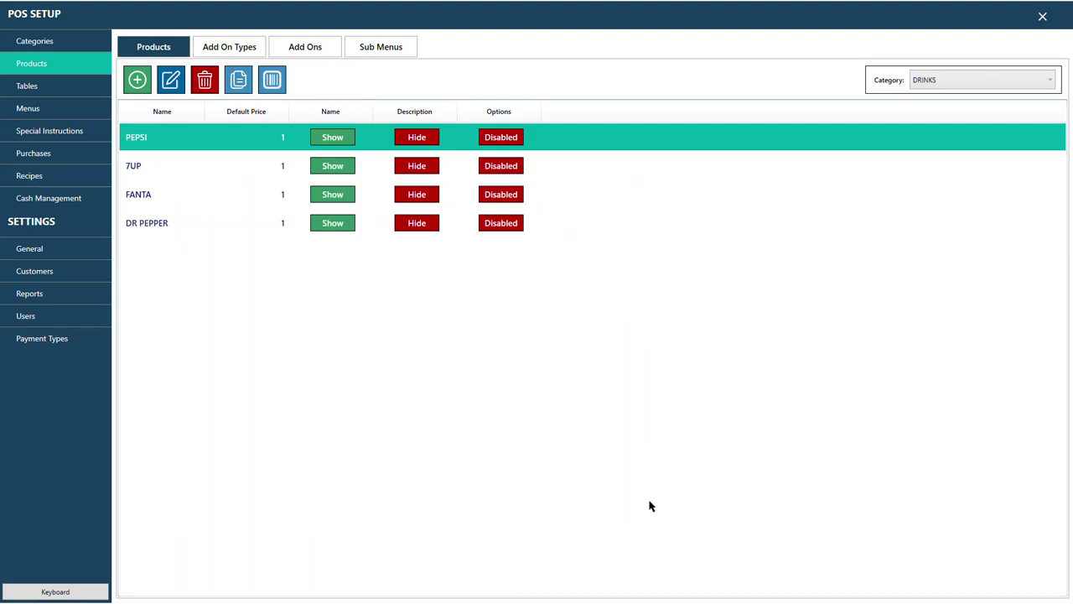
pyautogui.click(167, 224)
# Try a lime green background on the DR PEPPER tile, then discard the changes
pyautogui.click(171, 79)
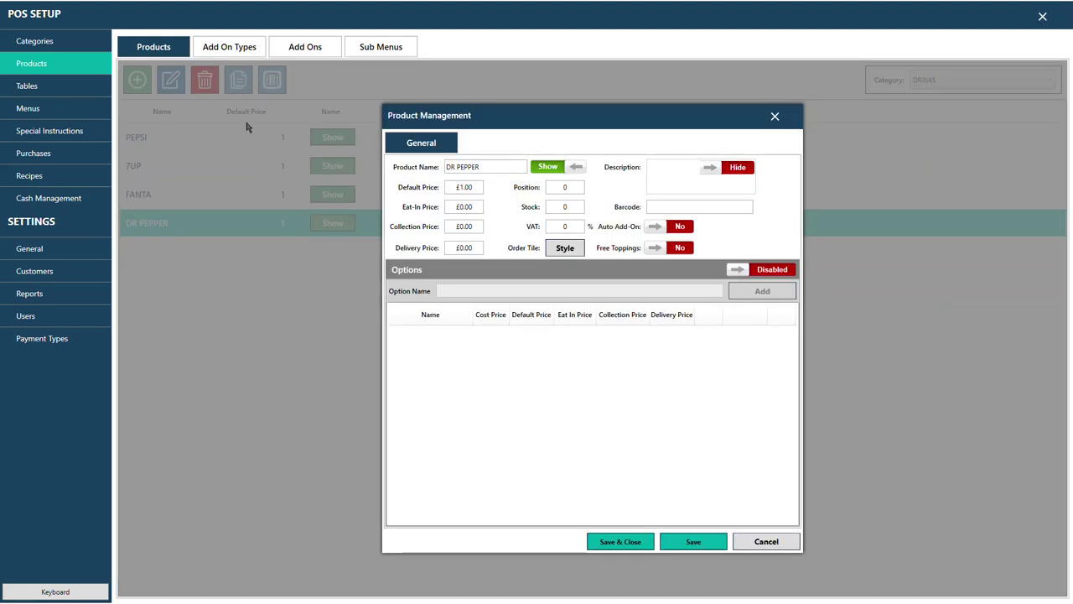
pyautogui.click(565, 247)
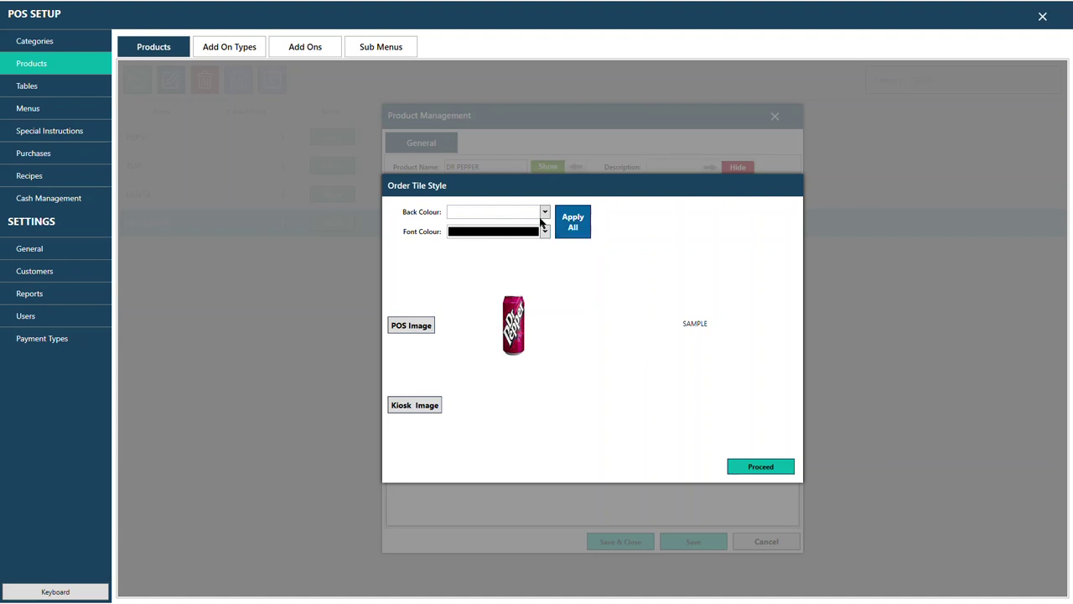
pyautogui.click(545, 213)
pyautogui.click(511, 277)
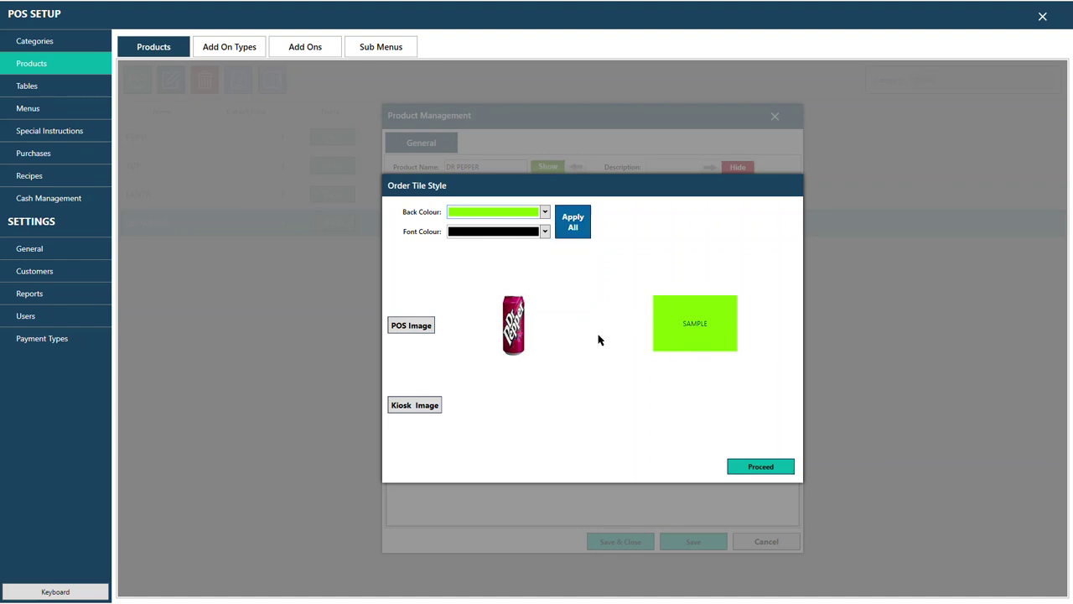
pyautogui.click(788, 469)
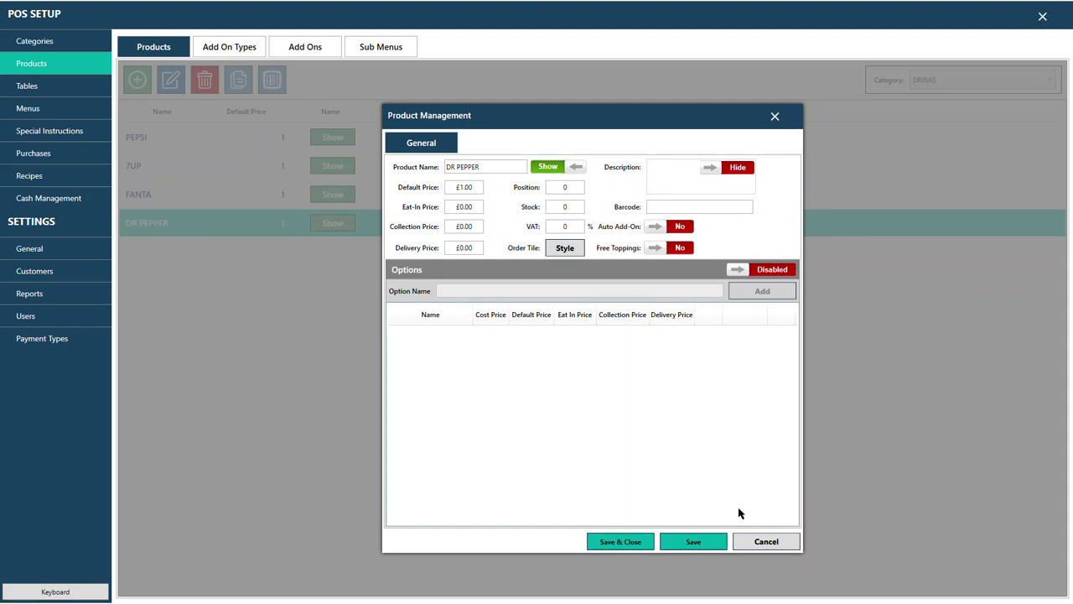
pyautogui.click(738, 538)
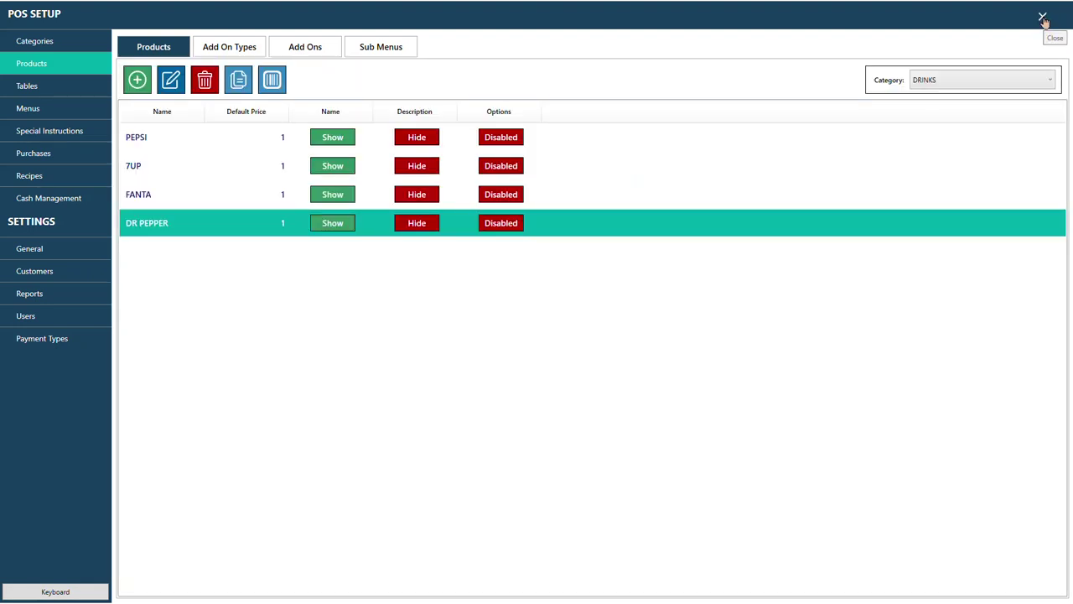
# Check the FANTA and DR PEPPER tiles on the take-away Drinks screen, then close it
pyautogui.click(1043, 19)
pyautogui.click(378, 253)
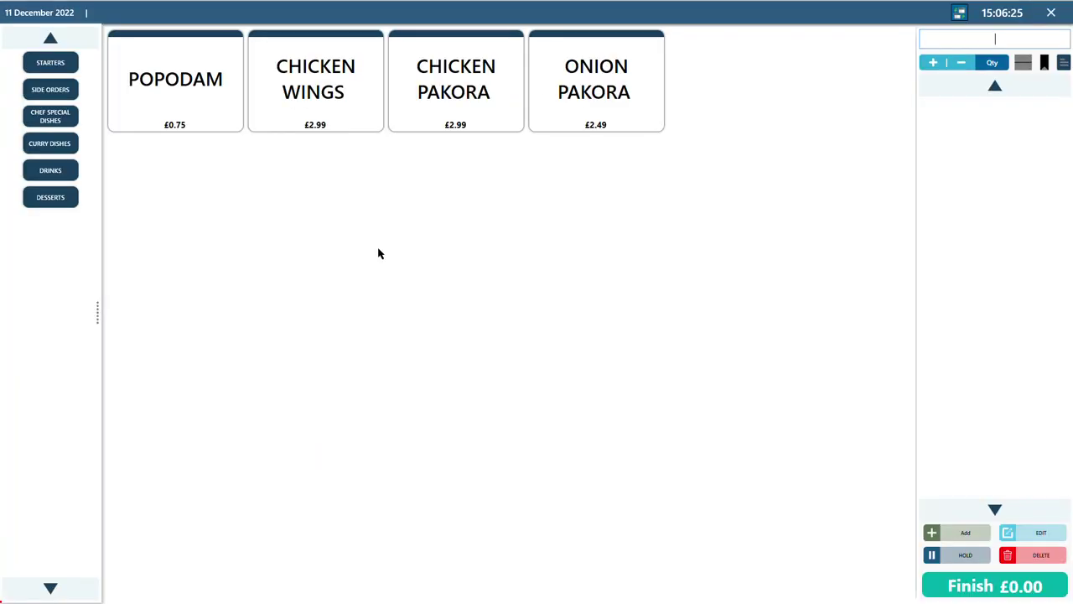
pyautogui.click(62, 174)
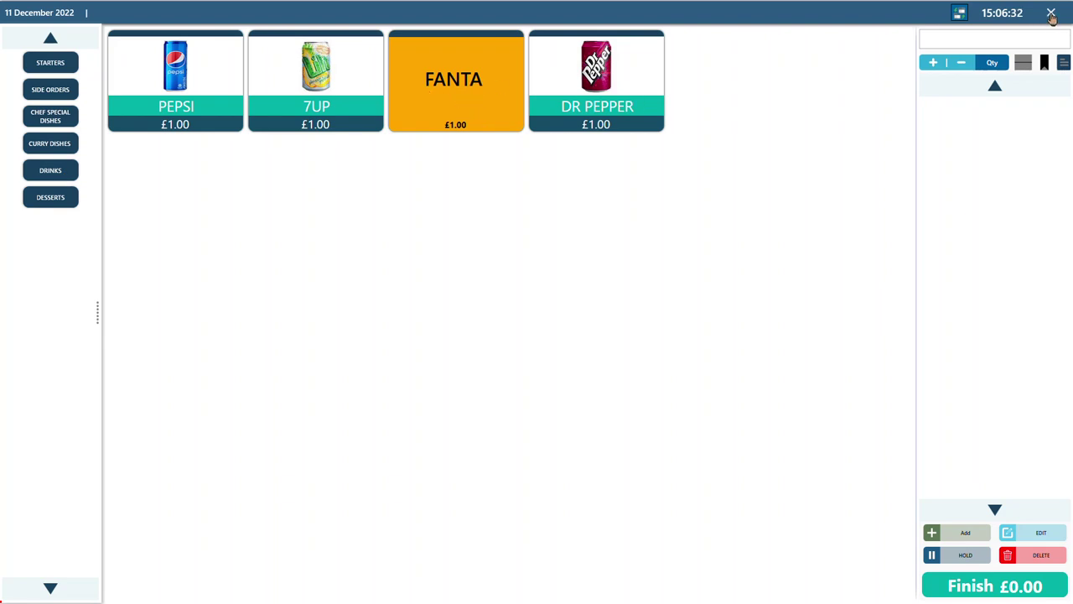
pyautogui.click(1050, 12)
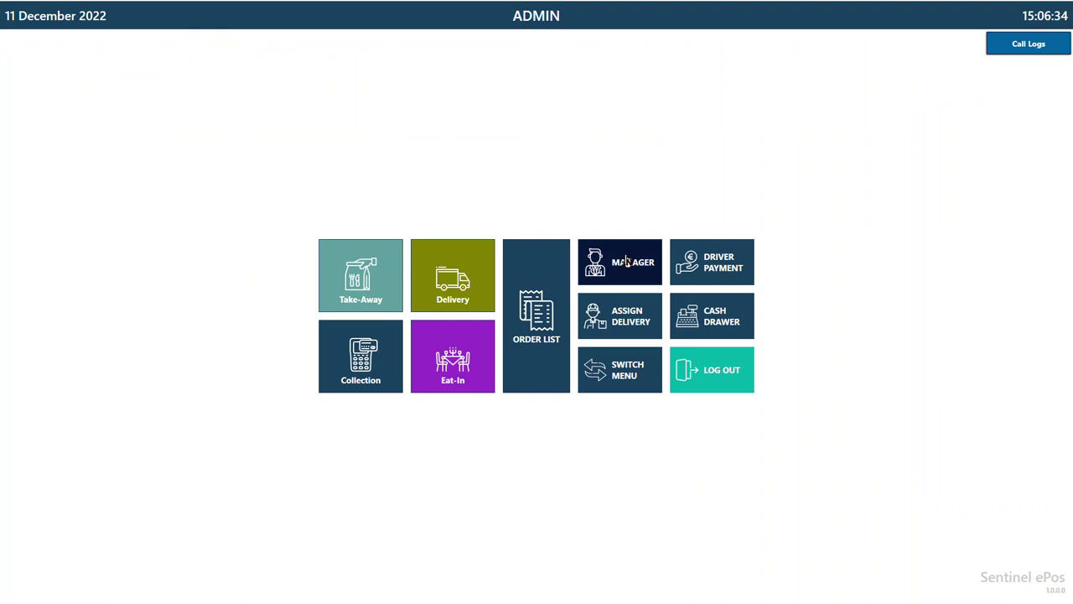
pyautogui.click(620, 260)
# Turn on Screen Edit Mode in General > Order Management settings and save
pyautogui.click(46, 249)
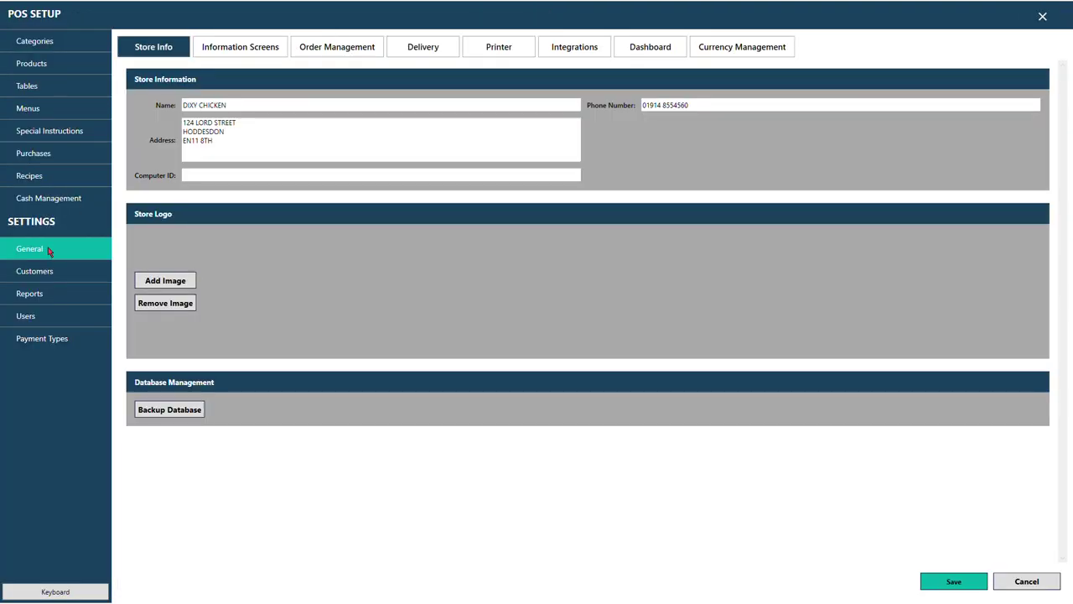
pyautogui.click(336, 47)
pyautogui.scroll(-2, 255, 342)
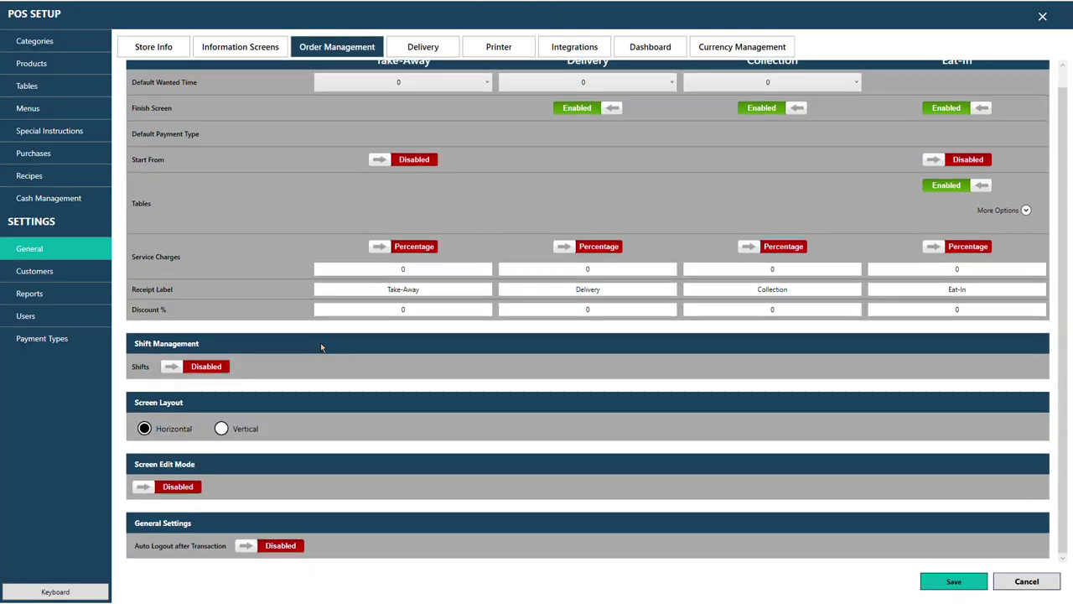
pyautogui.click(176, 490)
pyautogui.click(961, 582)
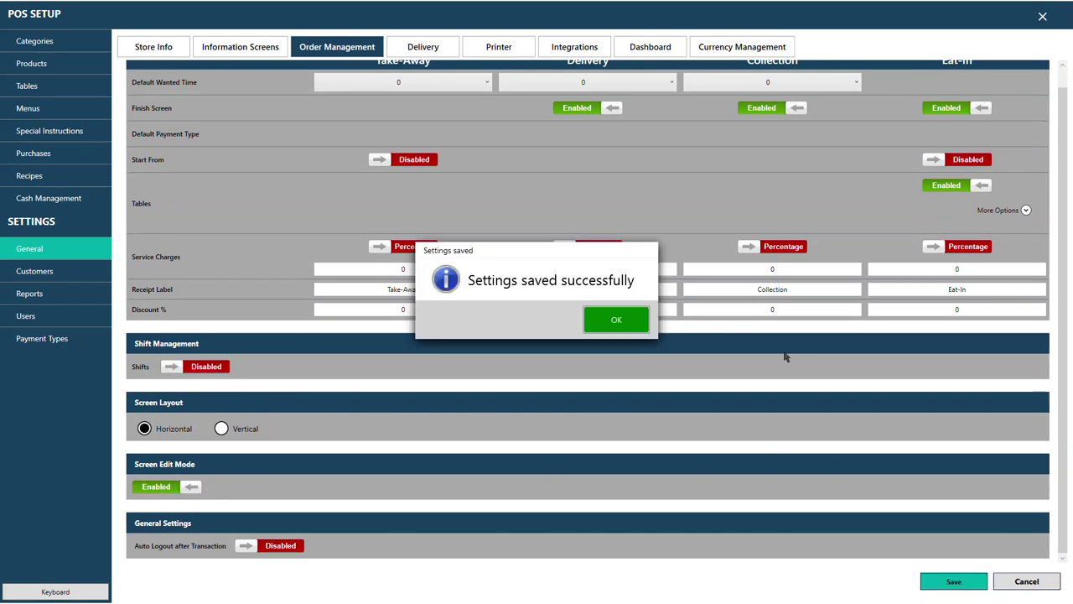
pyautogui.click(617, 324)
# On the take-away screen, adjust the category button size and enlarge the product tiles
pyautogui.click(1042, 16)
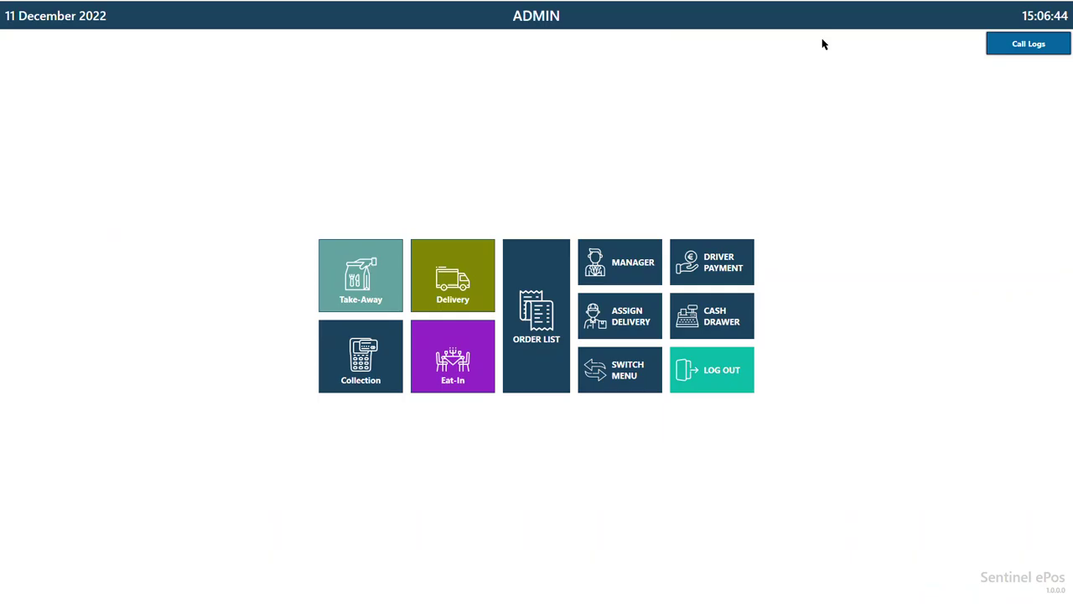
pyautogui.click(359, 335)
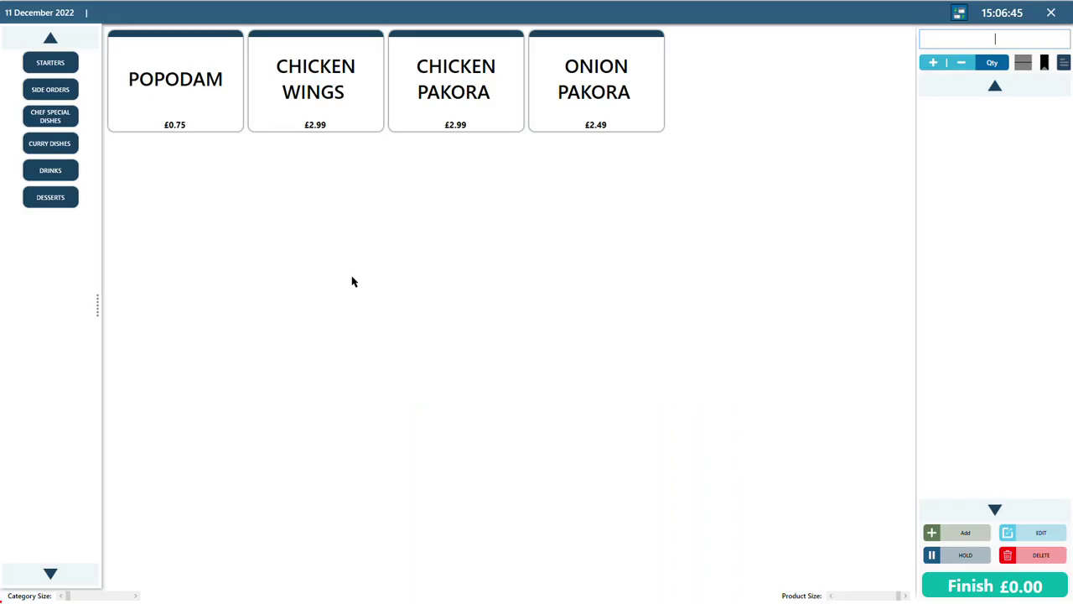
pyautogui.click(73, 595)
pyautogui.moveTo(73, 599); pyautogui.dragTo(78, 595)
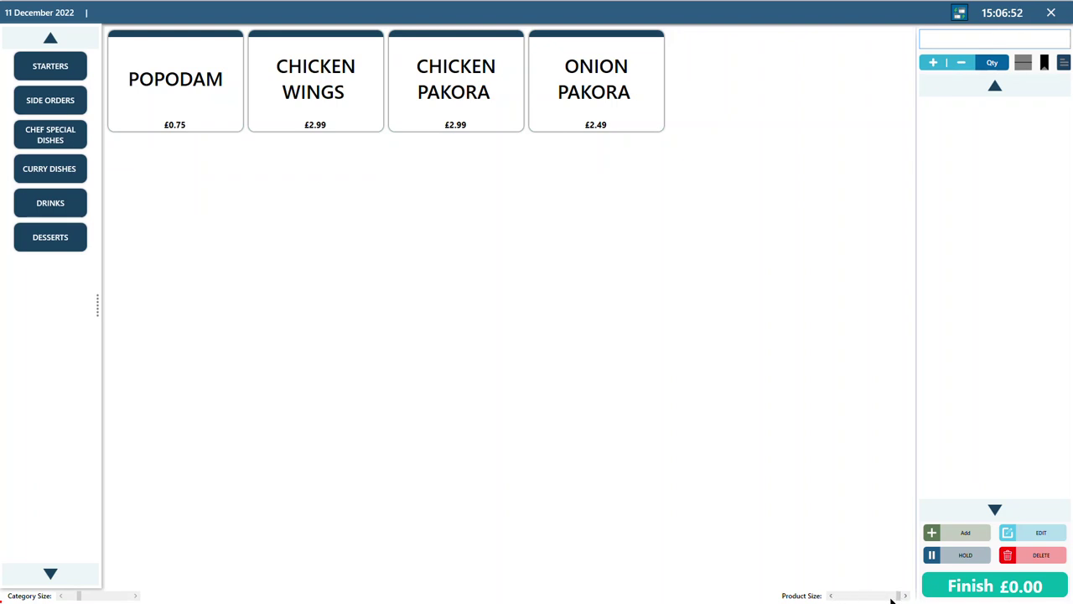
pyautogui.moveTo(901, 596)
pyautogui.mouseDown()
pyautogui.moveTo(862, 598)
pyautogui.moveTo(891, 594)
pyautogui.mouseUp()
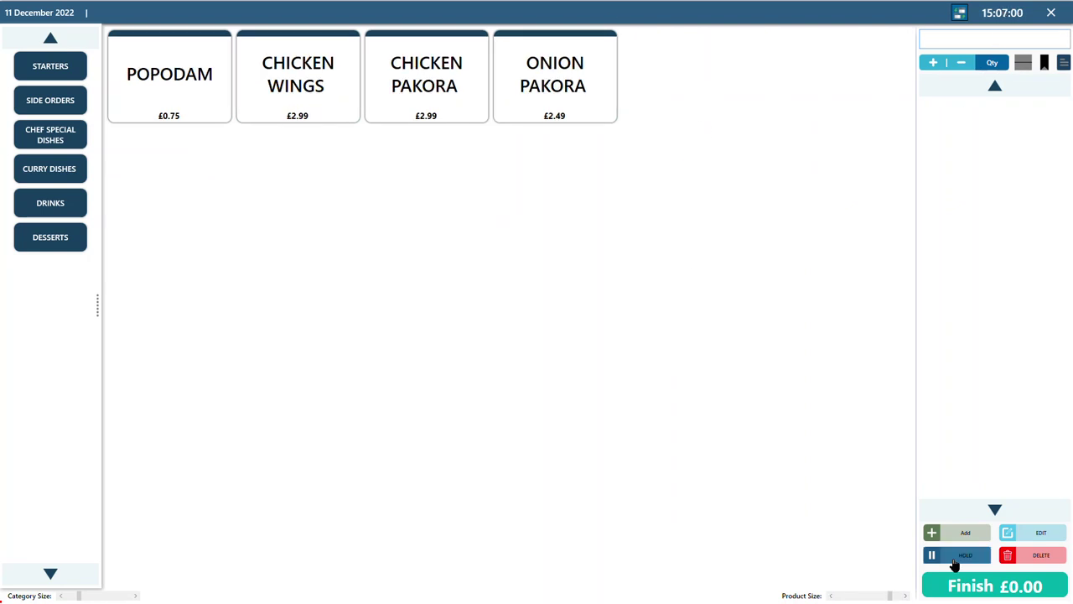
pyautogui.moveTo(891, 593); pyautogui.dragTo(902, 595)
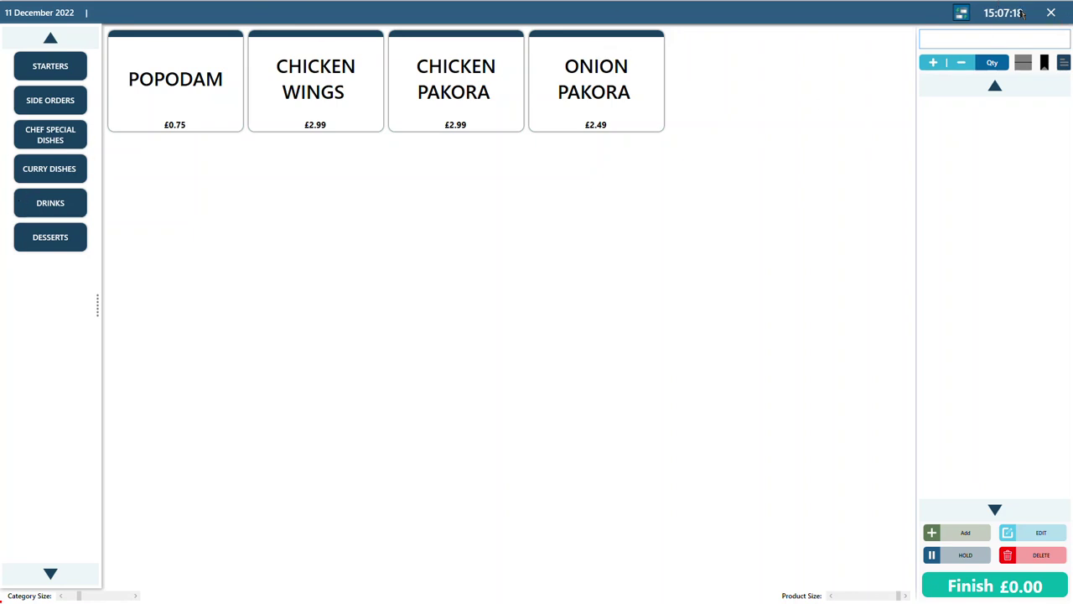
pyautogui.click(1051, 13)
pyautogui.click(652, 264)
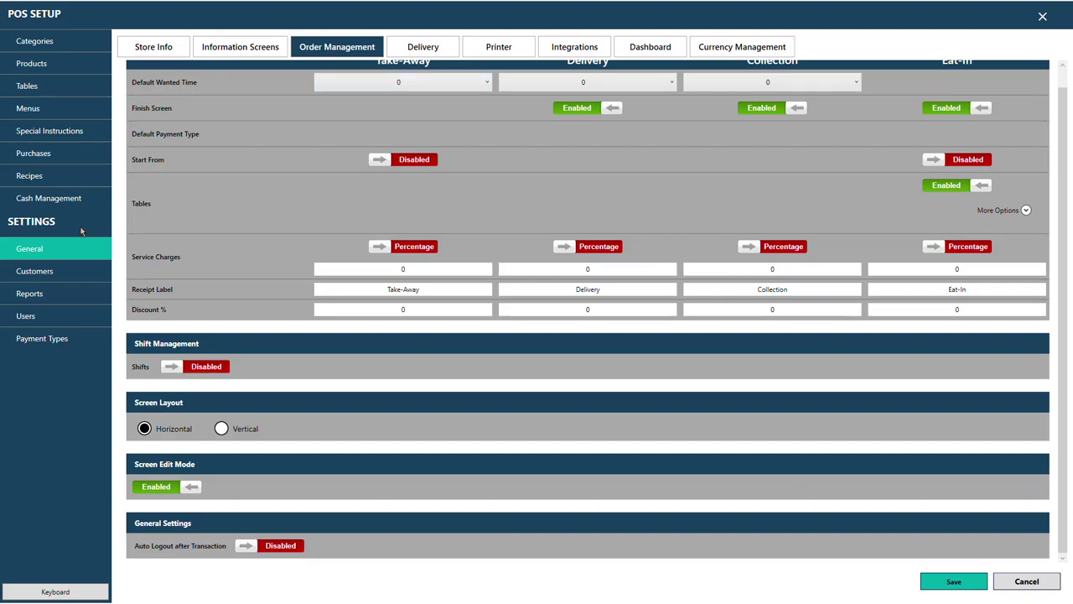
# Set Screen Layout to Vertical, save it, and restart the POS application
pyautogui.click(221, 429)
pyautogui.click(952, 584)
pyautogui.click(601, 325)
pyautogui.click(1042, 16)
pyautogui.click(713, 369)
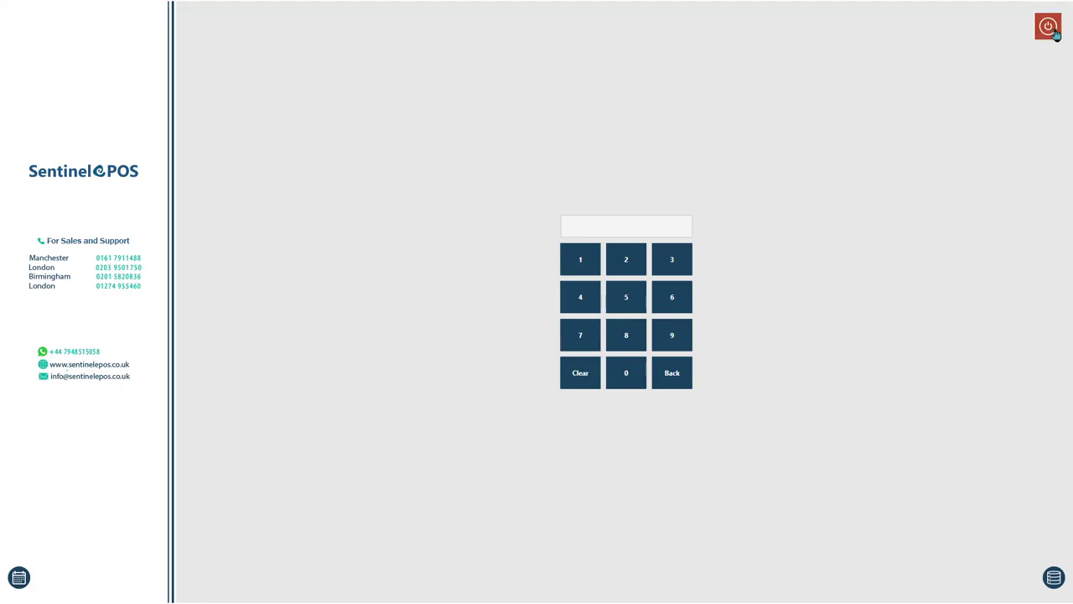
pyautogui.click(1048, 26)
pyautogui.doubleClick(20, 72)
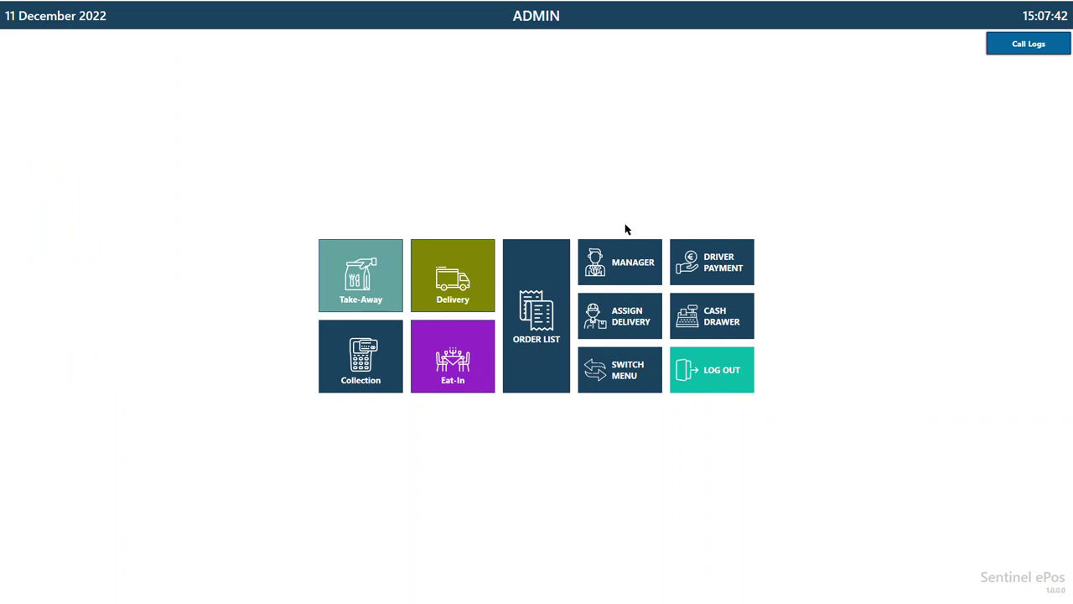
# On a take-away order, shrink the category strip above the product tiles
pyautogui.click(402, 277)
pyautogui.moveTo(455, 139); pyautogui.dragTo(453, 115)
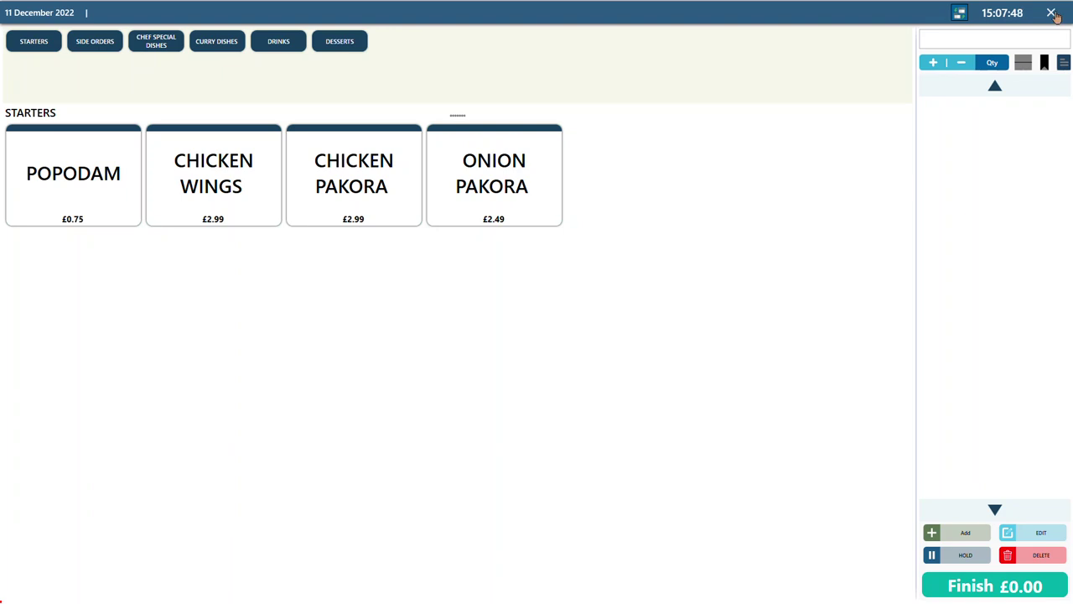
pyautogui.click(1050, 11)
# Re-enable Screen Edit Mode in General > Order Management settings and save
pyautogui.click(610, 267)
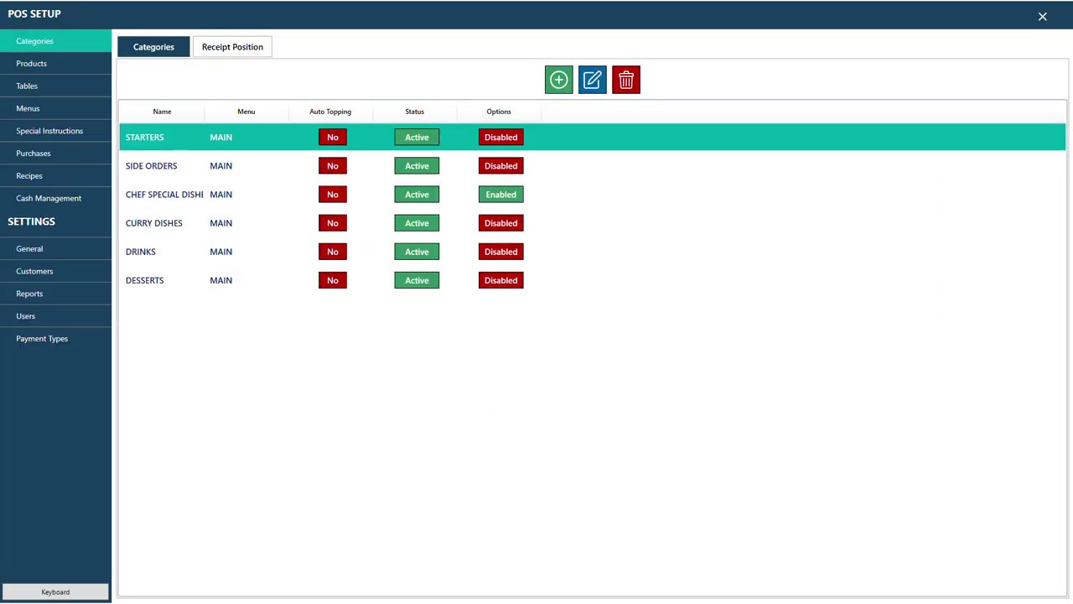
pyautogui.click(41, 249)
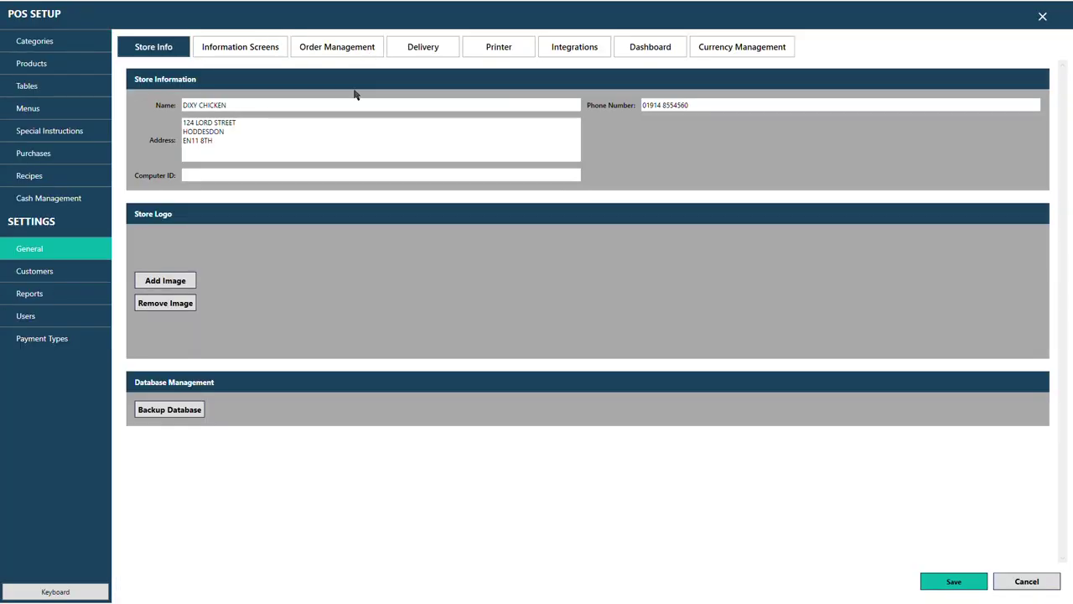
pyautogui.click(336, 47)
pyautogui.click(172, 505)
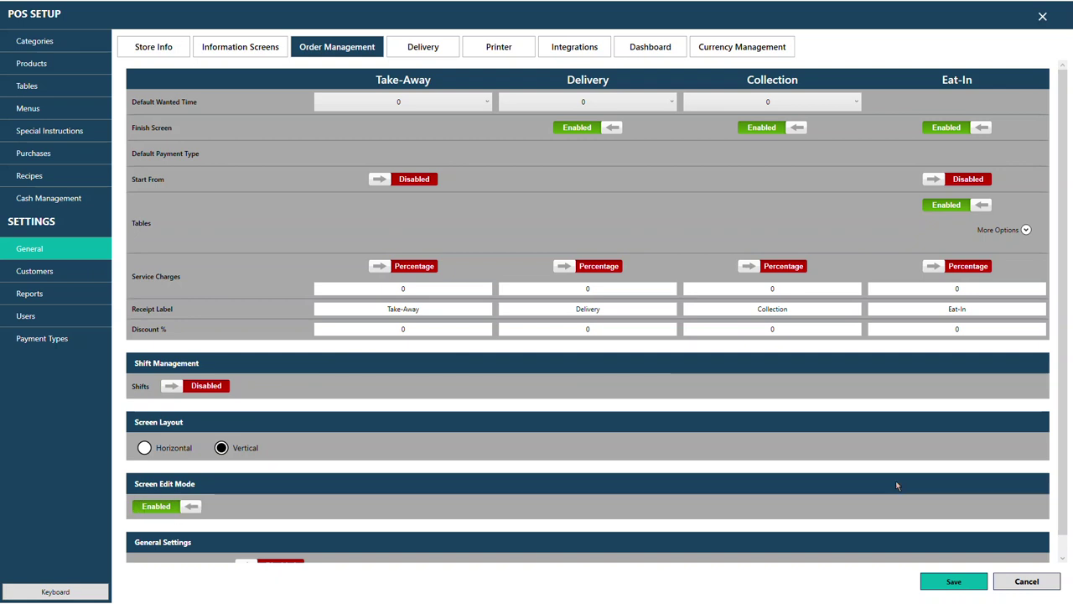
pyautogui.click(953, 582)
pyautogui.click(617, 322)
pyautogui.click(1042, 16)
pyautogui.click(369, 293)
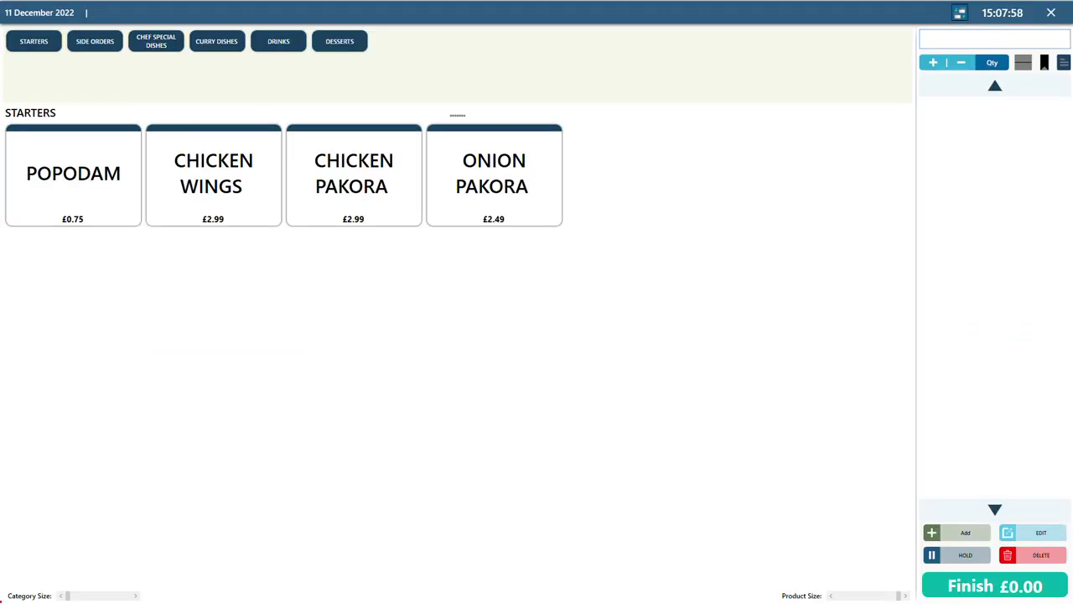
# Enlarge the top category buttons, then turn Screen Edit Mode off and save
pyautogui.moveTo(67, 597); pyautogui.dragTo(123, 597)
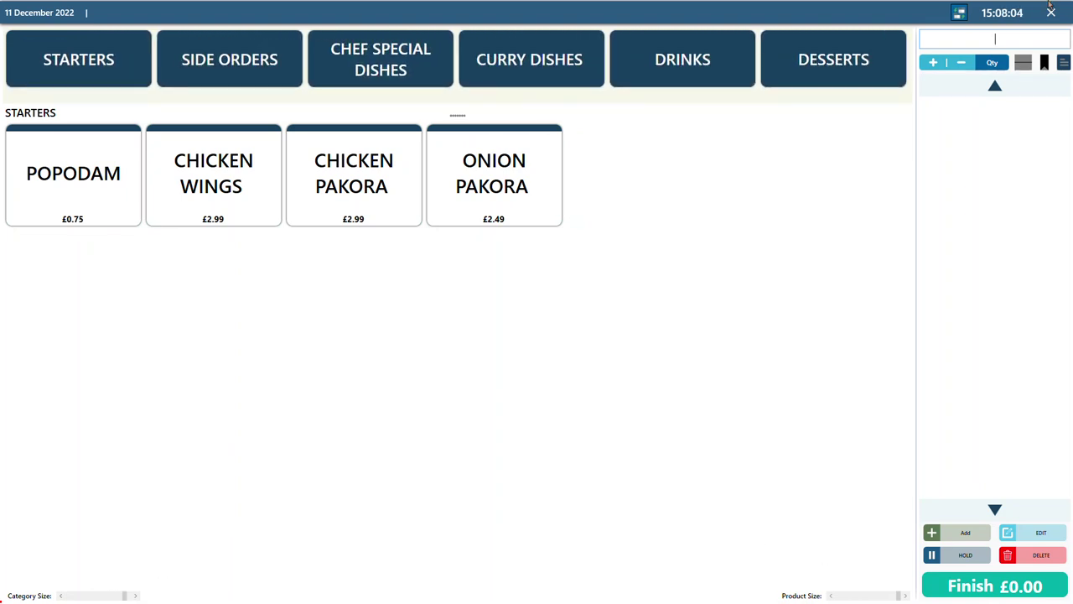
pyautogui.click(1050, 15)
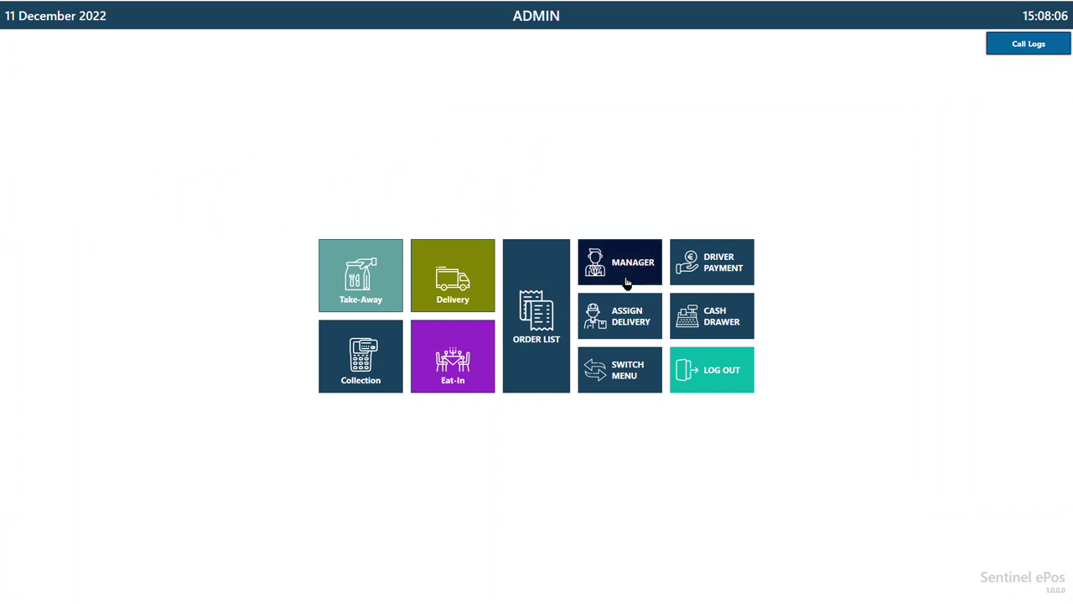
pyautogui.click(626, 283)
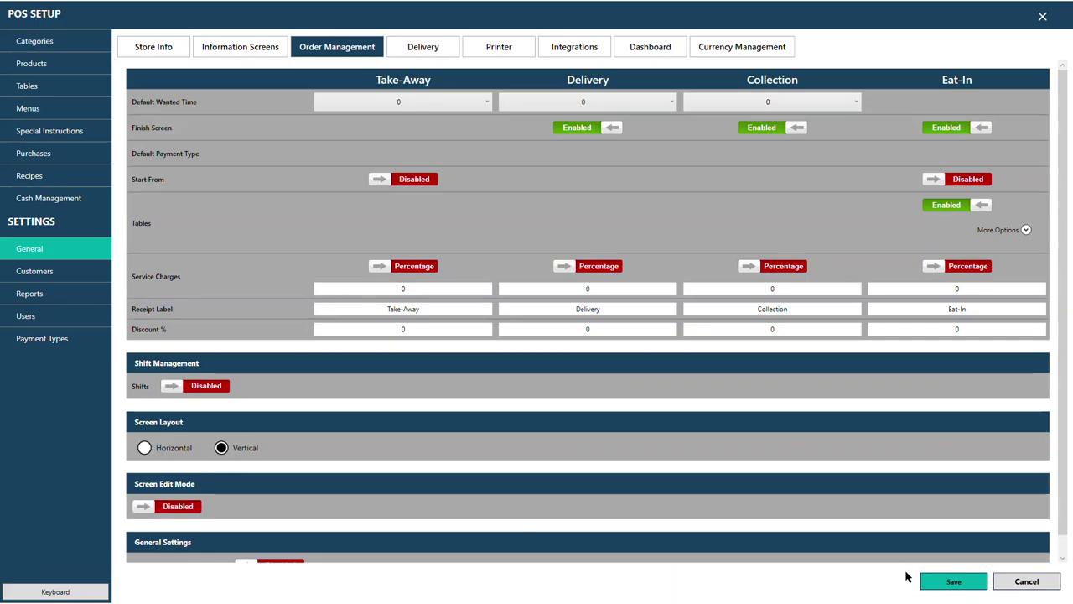
pyautogui.click(940, 581)
pyautogui.click(613, 316)
pyautogui.click(1042, 16)
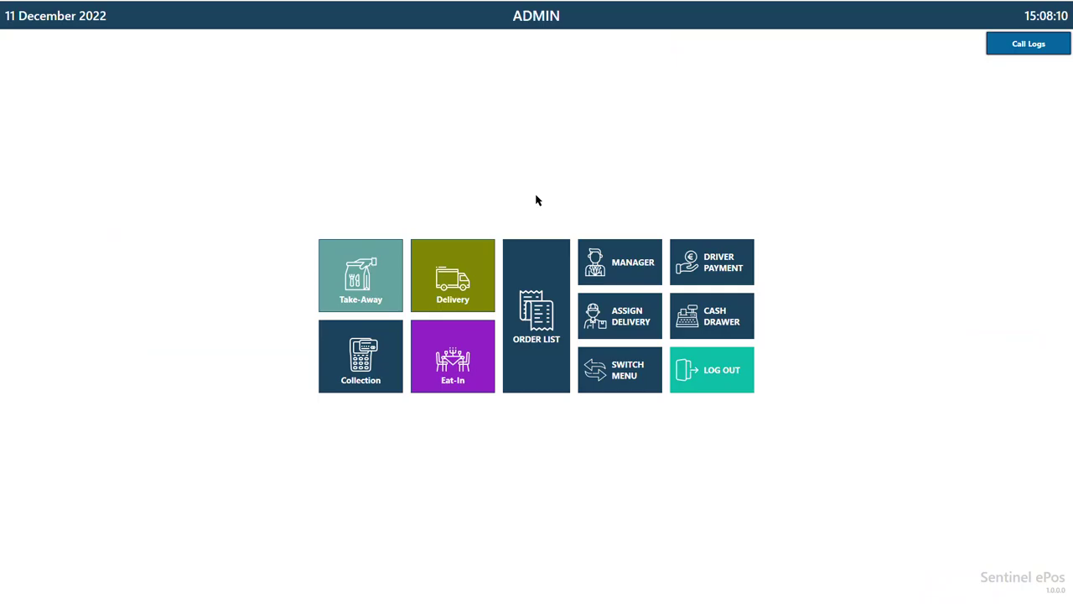
pyautogui.click(377, 290)
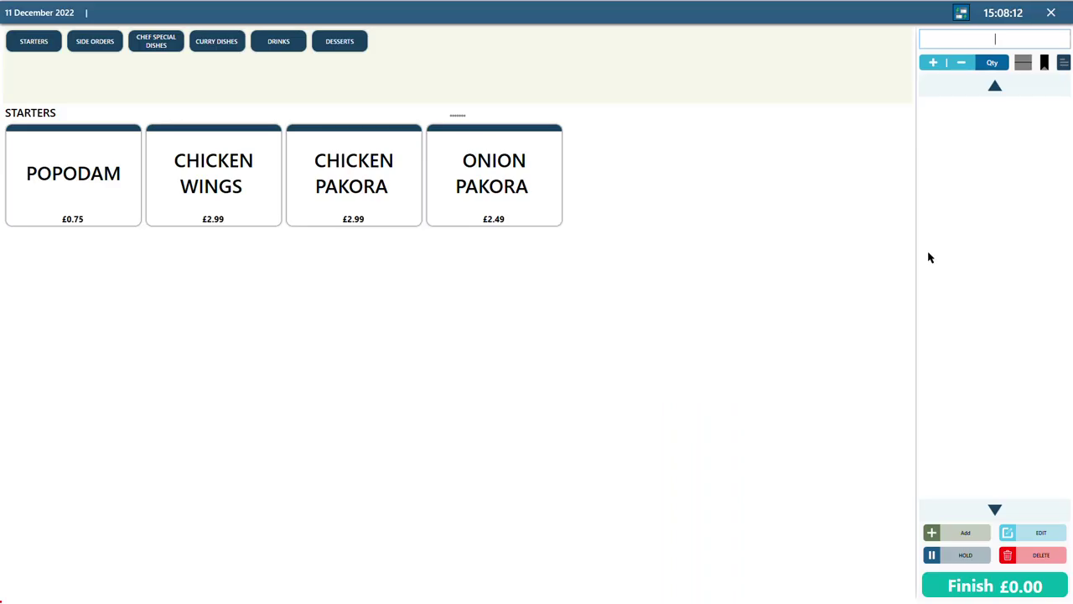
pyautogui.click(1050, 15)
# Turn Screen Edit Mode back on, enlarge the category buttons again, and log out
pyautogui.click(596, 253)
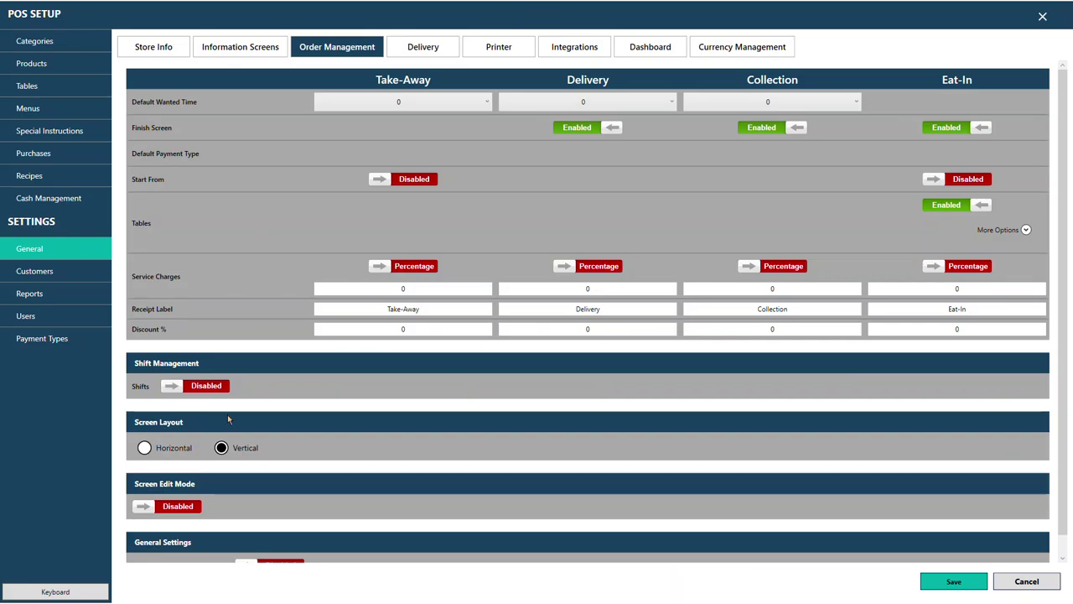
pyautogui.click(176, 508)
pyautogui.click(946, 582)
pyautogui.click(603, 324)
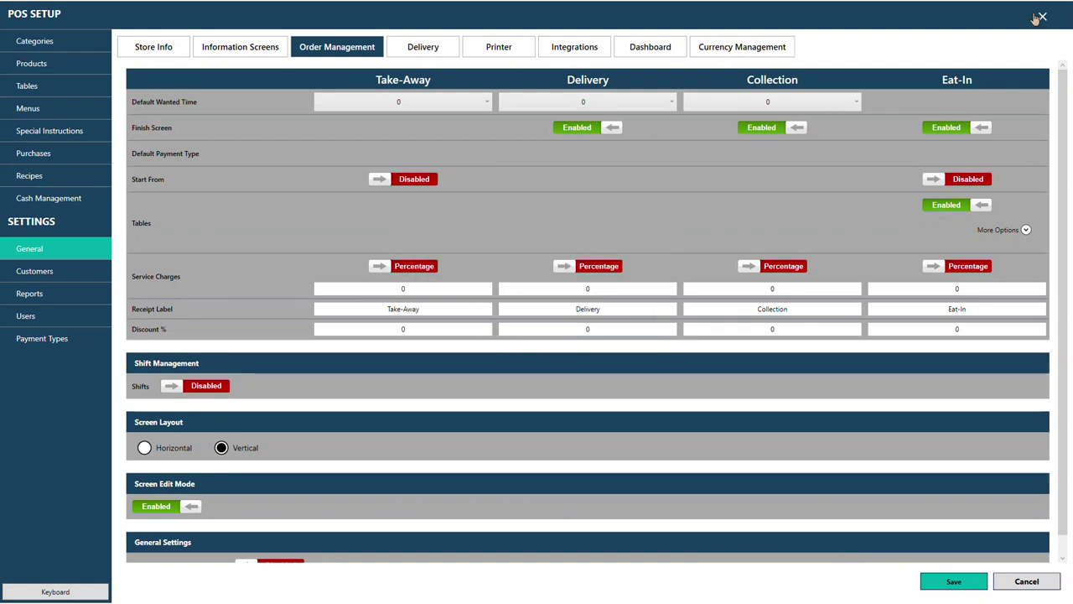
pyautogui.click(1040, 16)
pyautogui.click(360, 275)
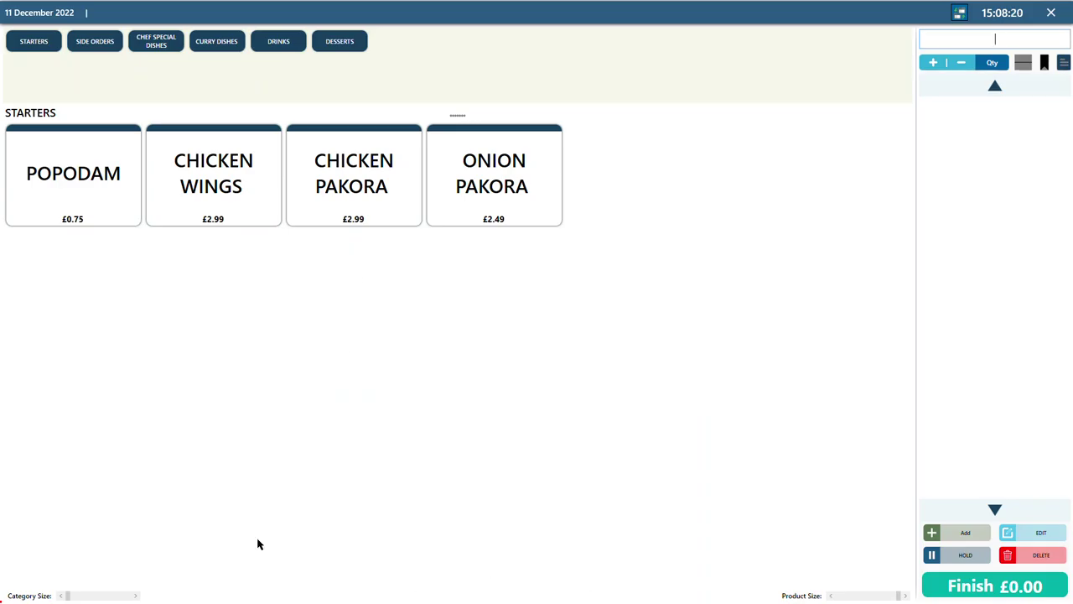
pyautogui.moveTo(69, 595); pyautogui.dragTo(124, 598)
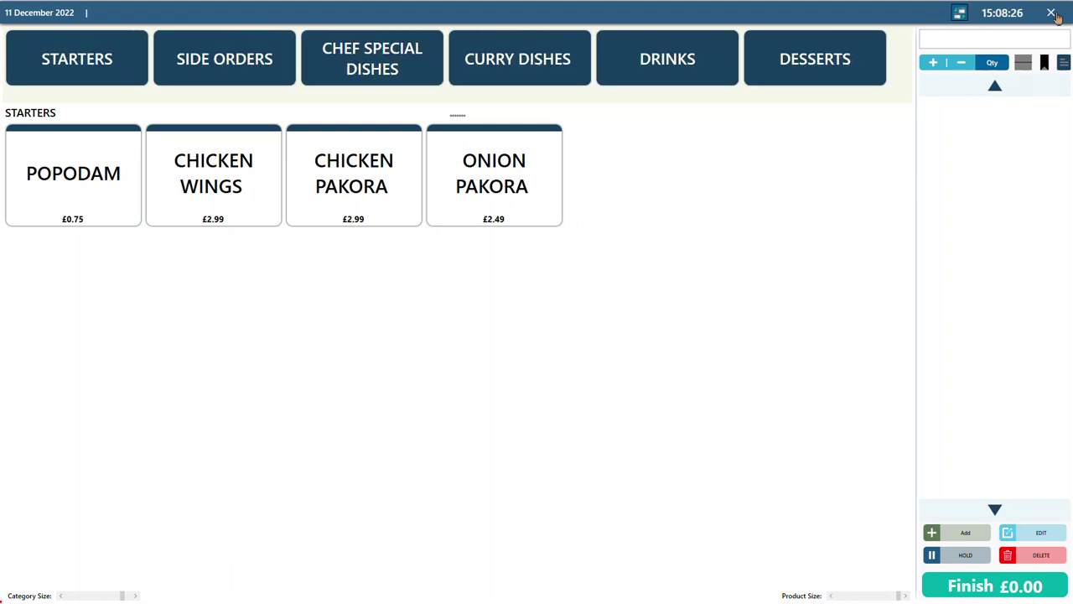
pyautogui.click(1050, 12)
pyautogui.click(712, 369)
# Restart Sentinel ePos and confirm the take-away screen keeps its large category buttons
pyautogui.click(1045, 37)
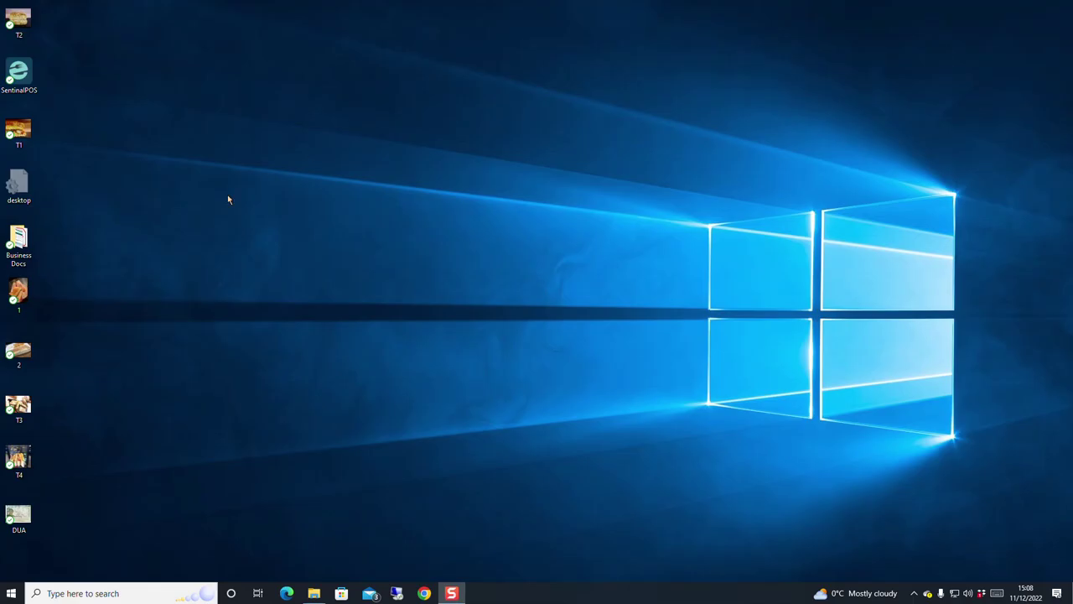
pyautogui.doubleClick(17, 76)
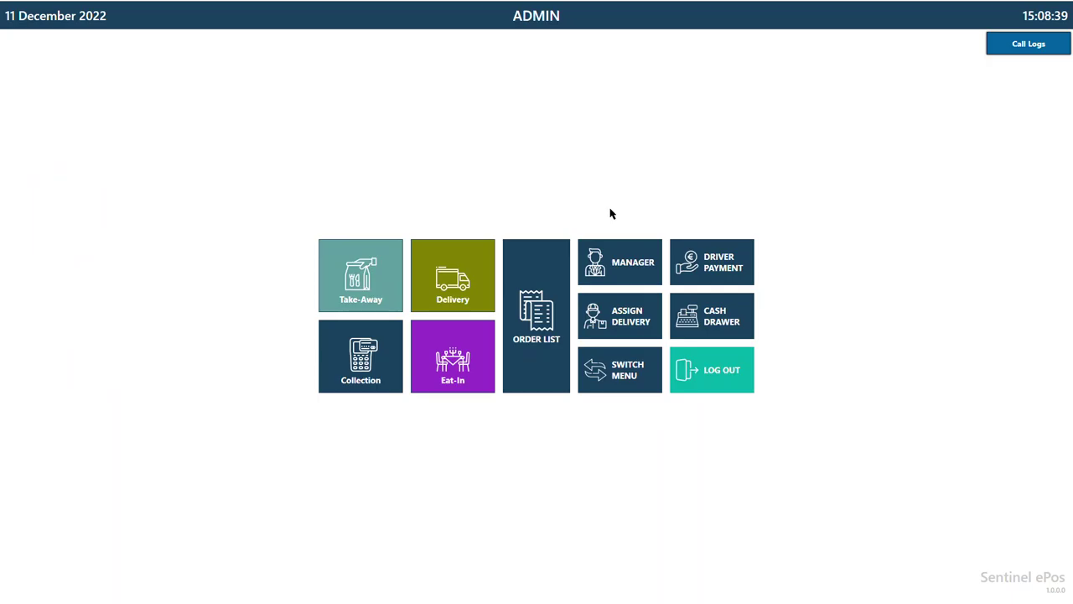
pyautogui.click(374, 275)
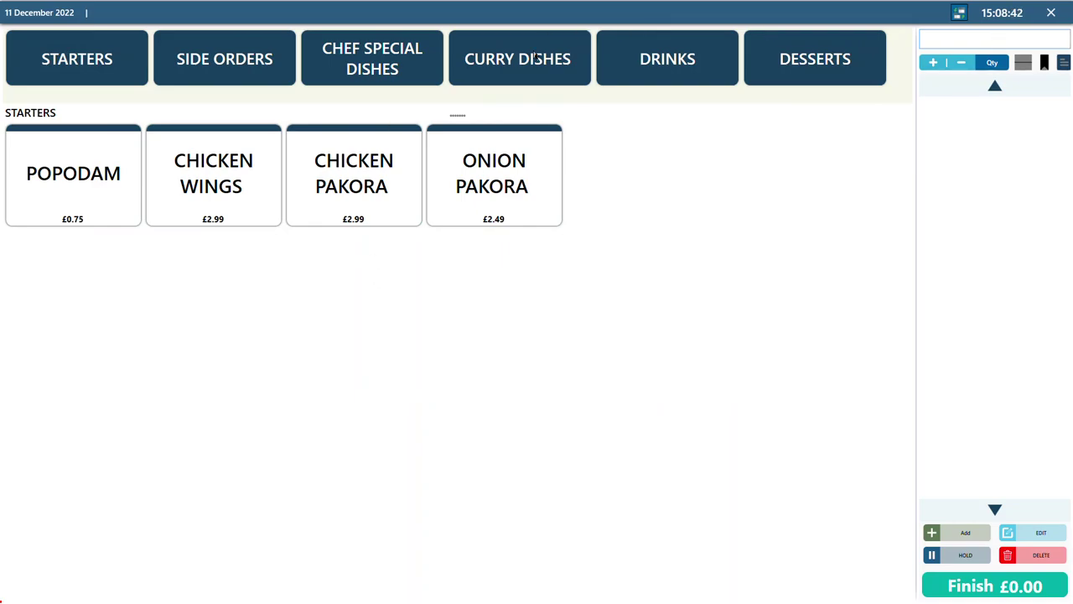
pyautogui.click(1050, 13)
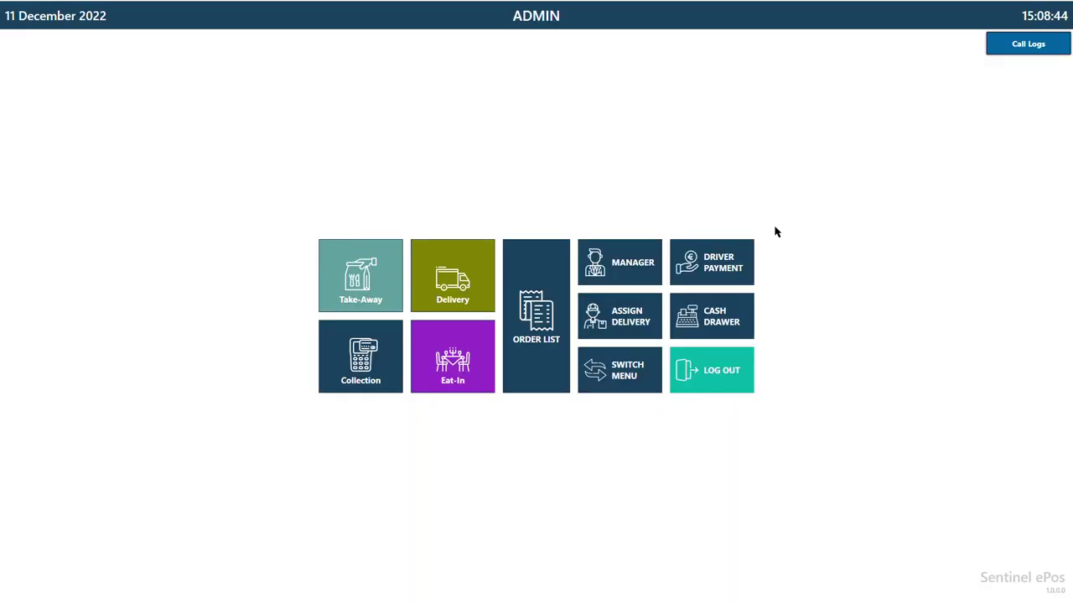
pyautogui.click(627, 267)
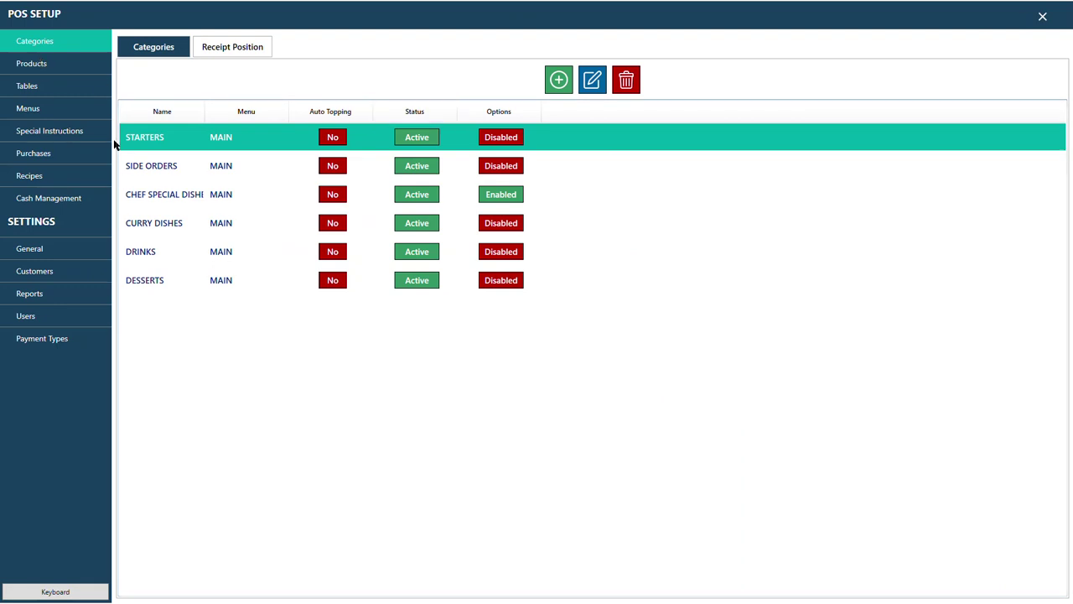
# Open the STARTERS tile style image picker in the CATEGORIES PICTURES folder
pyautogui.click(591, 84)
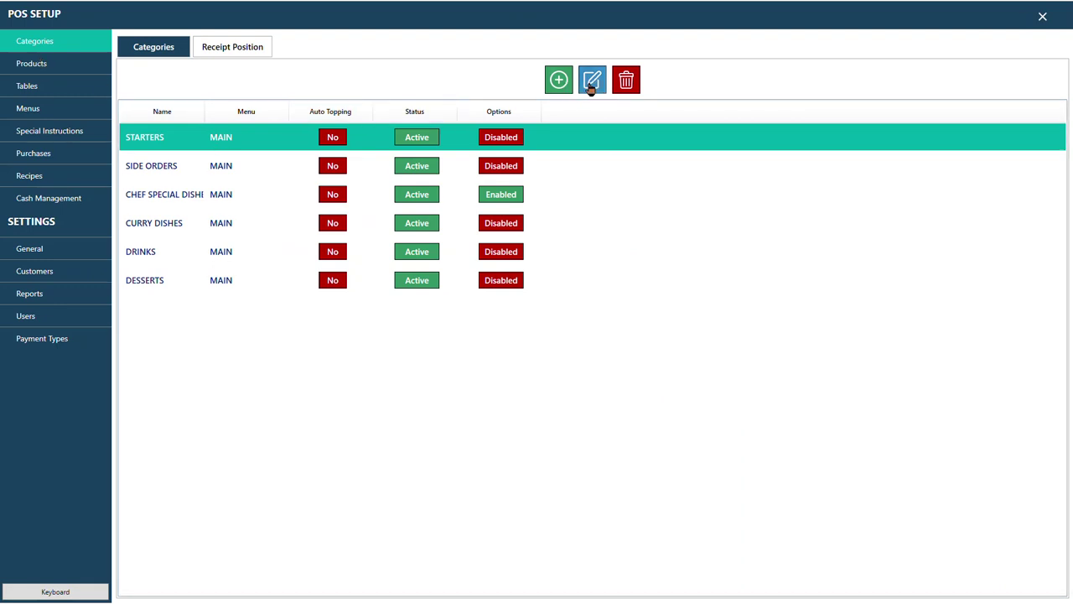
pyautogui.click(413, 533)
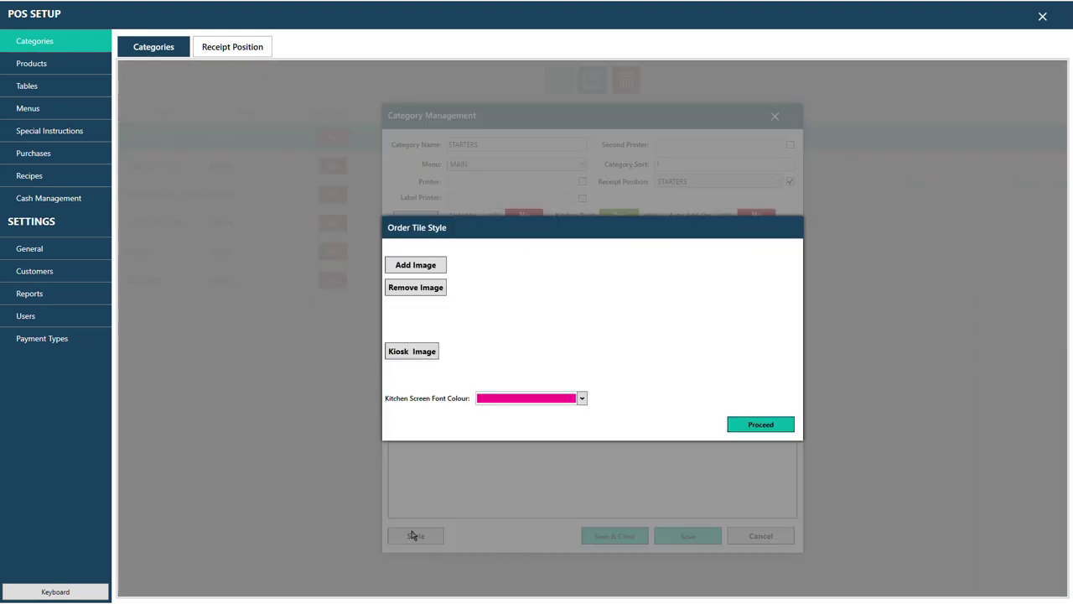
pyautogui.click(426, 265)
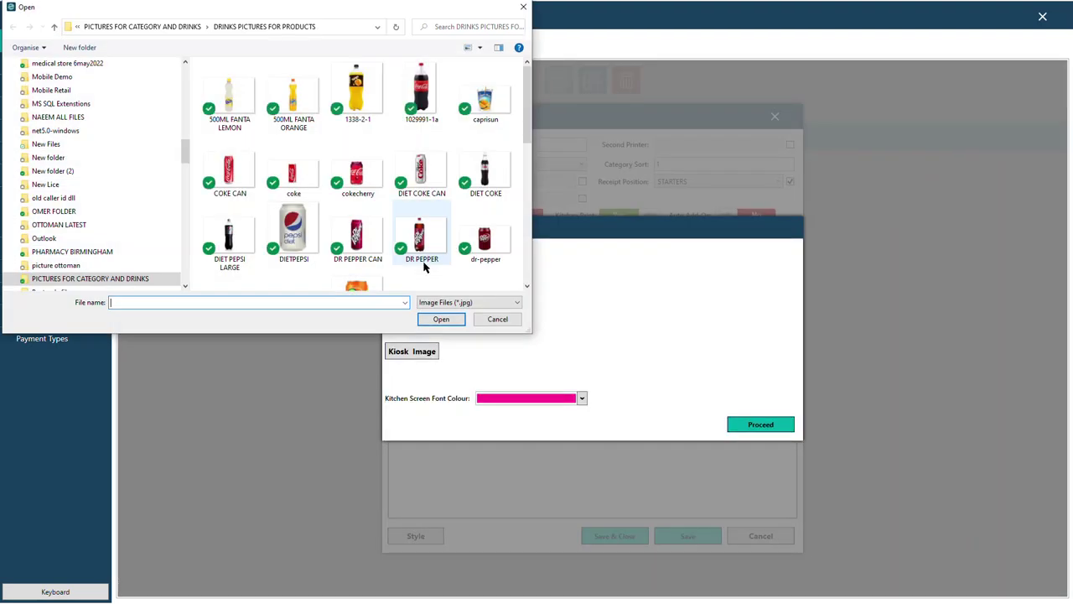
pyautogui.click(184, 26)
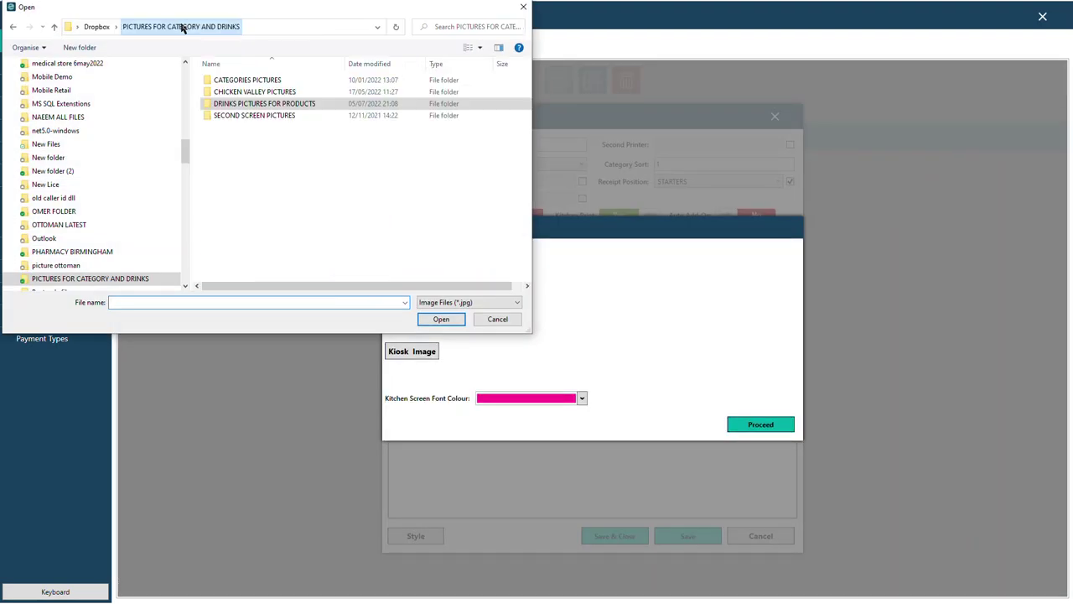
pyautogui.doubleClick(277, 85)
# Load the soups picture as the STARTERS tile banner
pyautogui.click(372, 121)
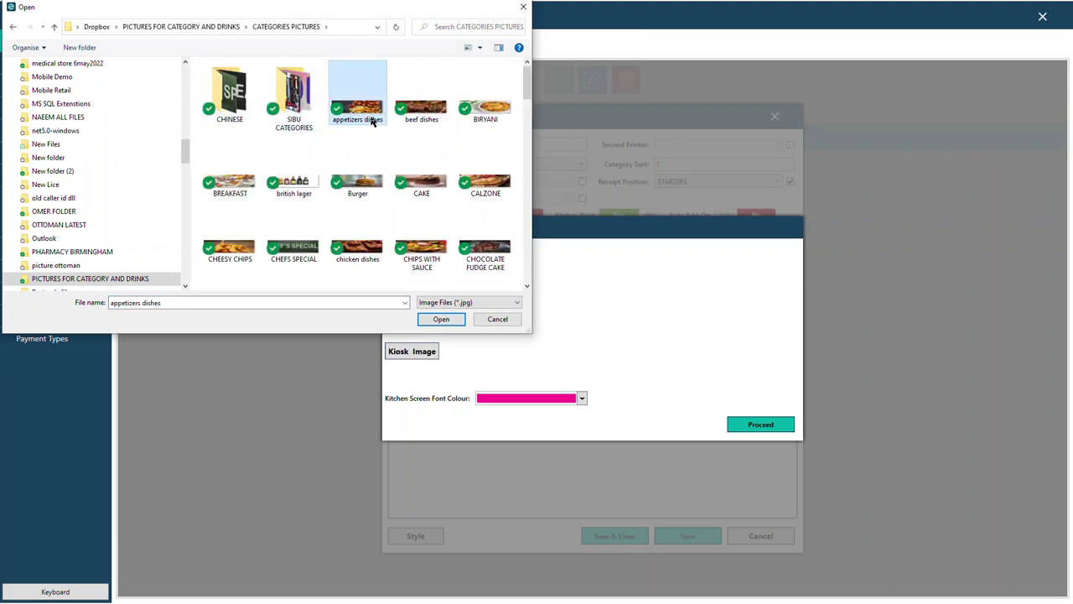
pyautogui.press('s')
pyautogui.press('s')
pyautogui.press('s')
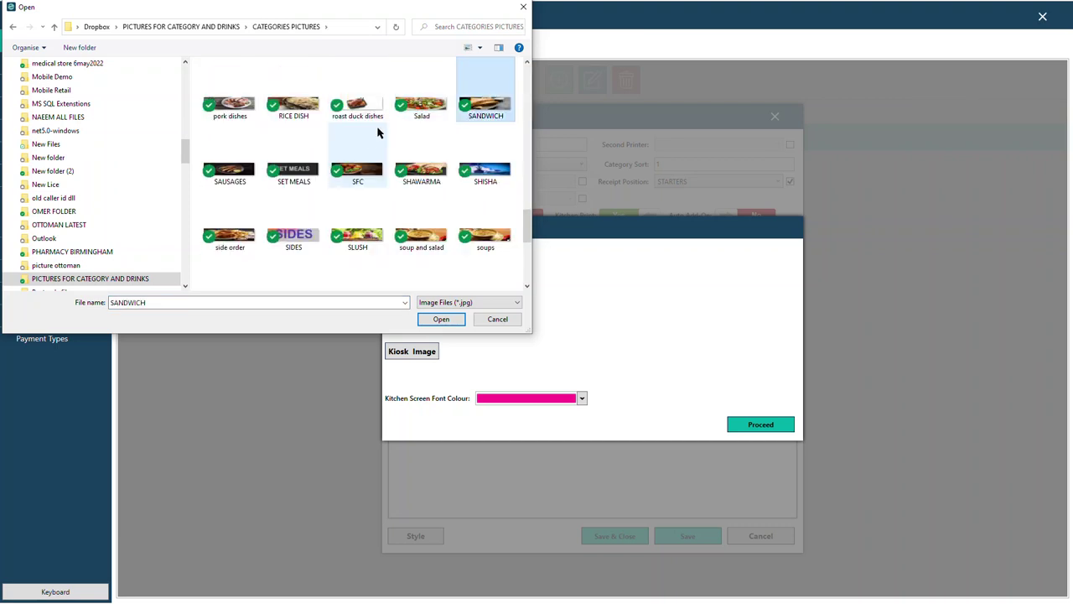
pyautogui.press('s')
pyautogui.press('s')
pyautogui.press('s')
pyautogui.press('s')
pyautogui.press('s')
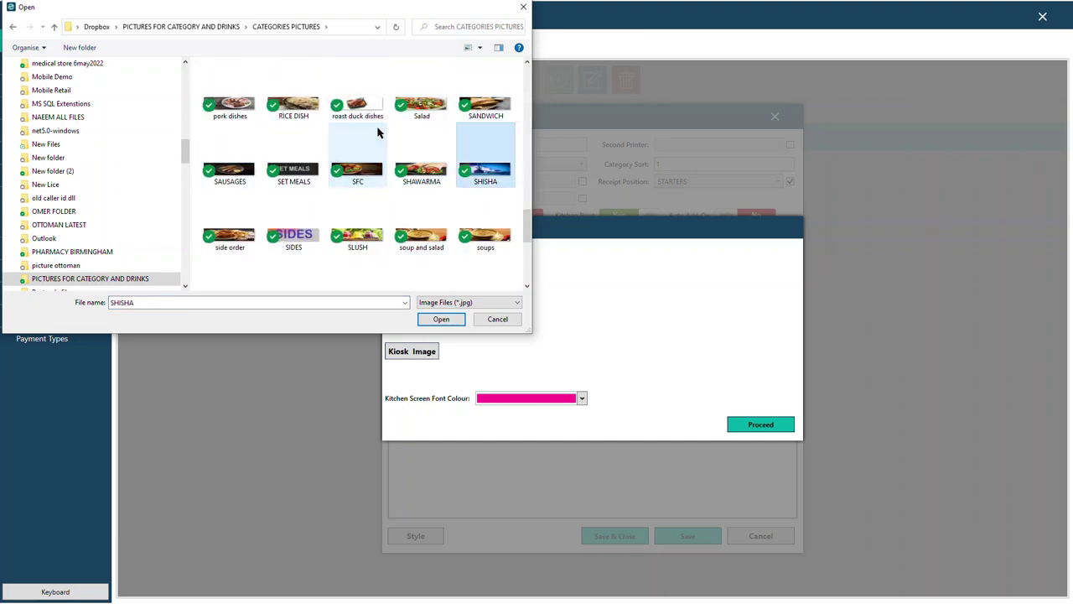
pyautogui.scroll(-5, 294, 185)
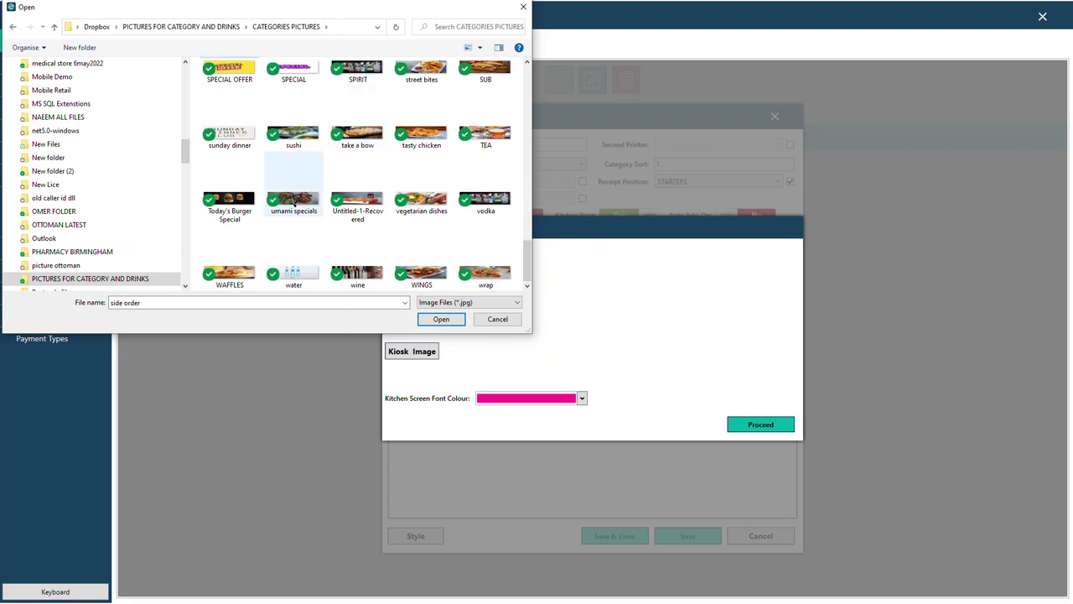
pyautogui.press('s')
pyautogui.press('s')
pyautogui.press('s')
pyautogui.press('s')
pyautogui.press('s')
pyautogui.press('s')
pyautogui.press('s')
pyautogui.press('s')
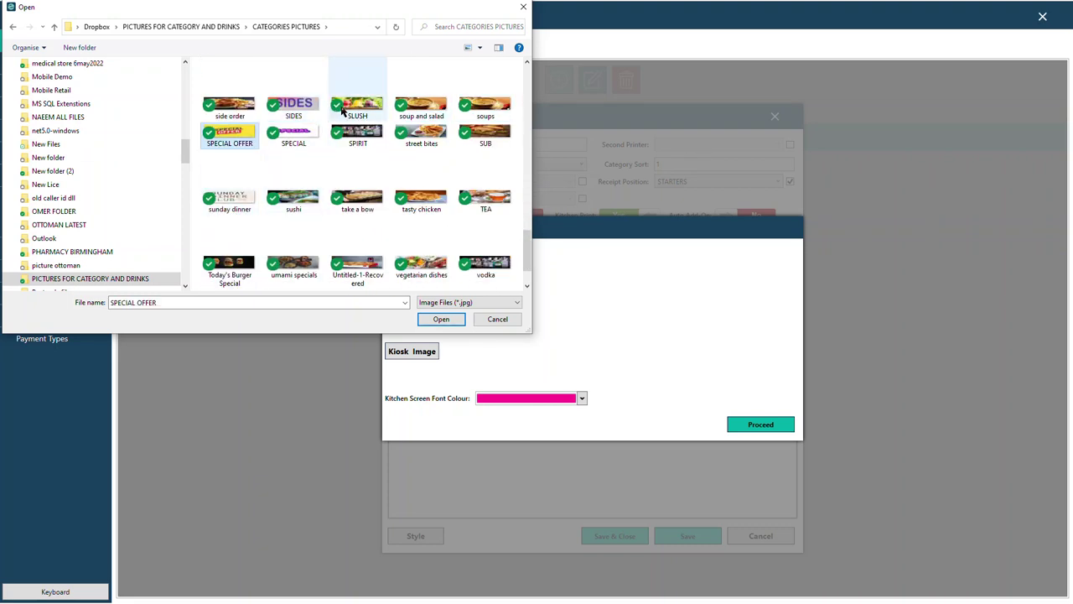
pyautogui.press('s')
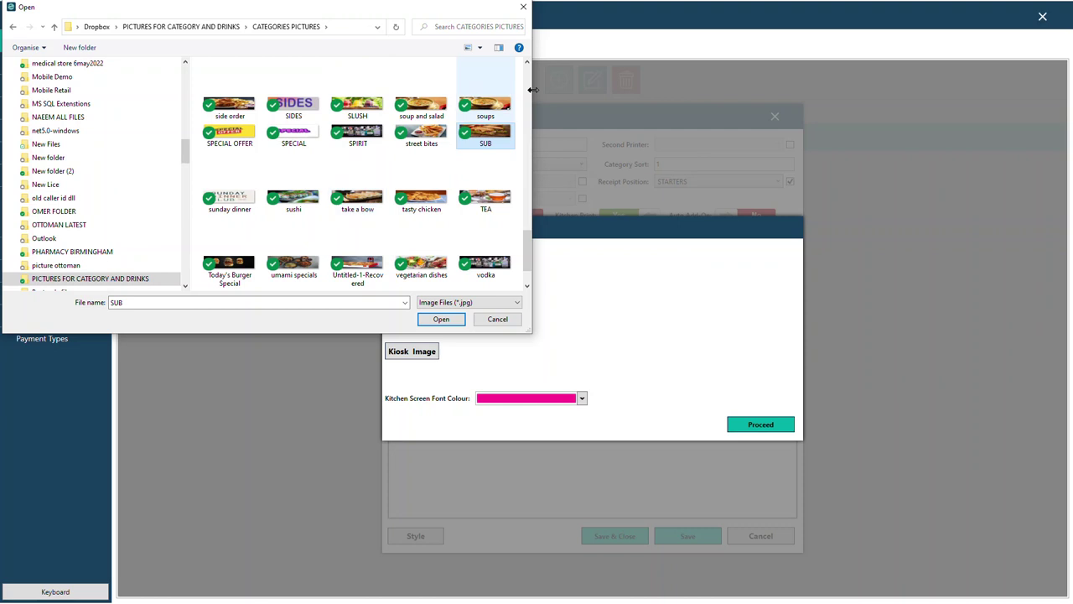
pyautogui.click(493, 116)
pyautogui.doubleClick(493, 116)
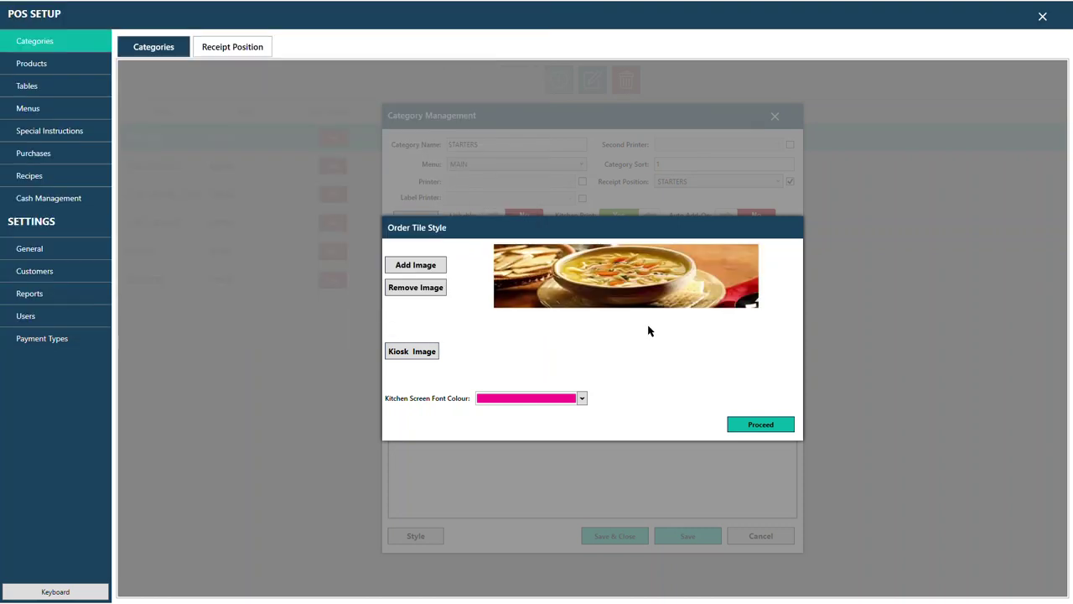
# Accept the tile style, save STARTERS, and select the SIDE ORDERS category
pyautogui.click(754, 424)
pyautogui.click(614, 536)
pyautogui.click(165, 172)
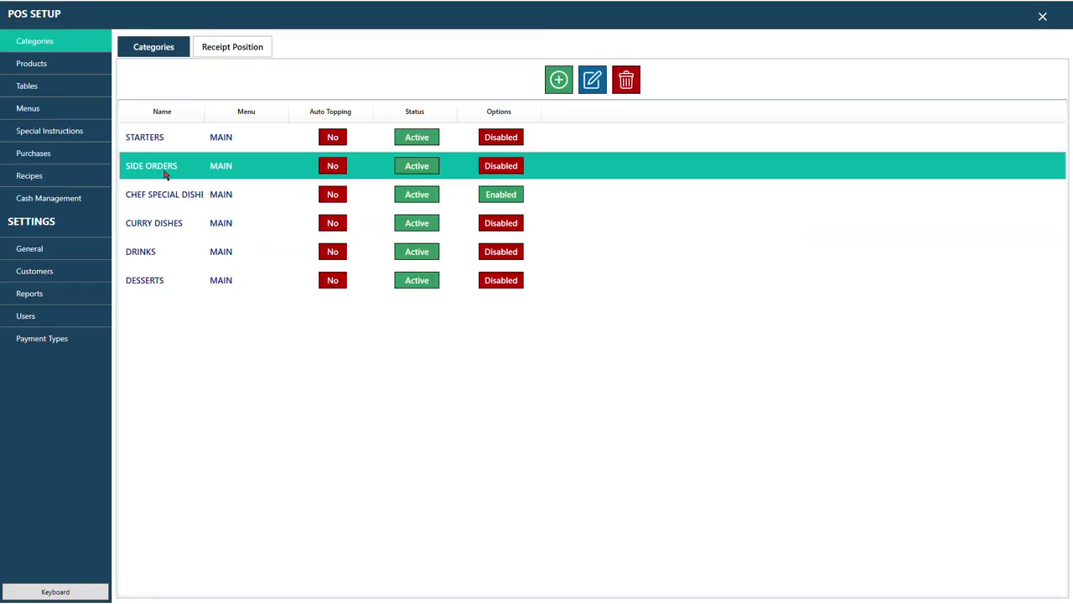
# Give SIDE ORDERS the side order picture as its tile banner and save it
pyautogui.click(591, 78)
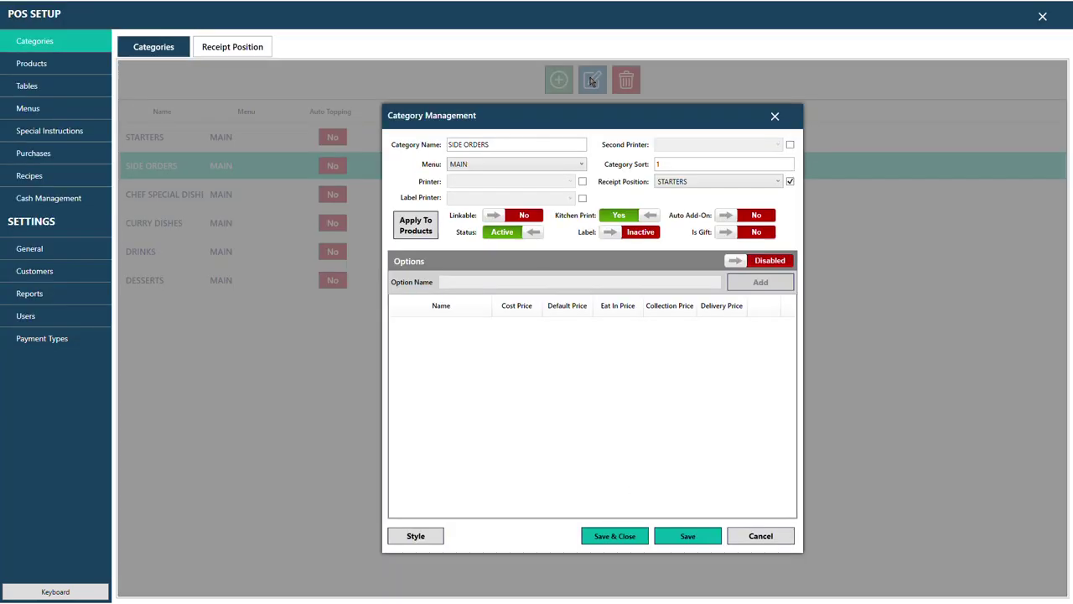
pyautogui.click(426, 537)
pyautogui.click(424, 265)
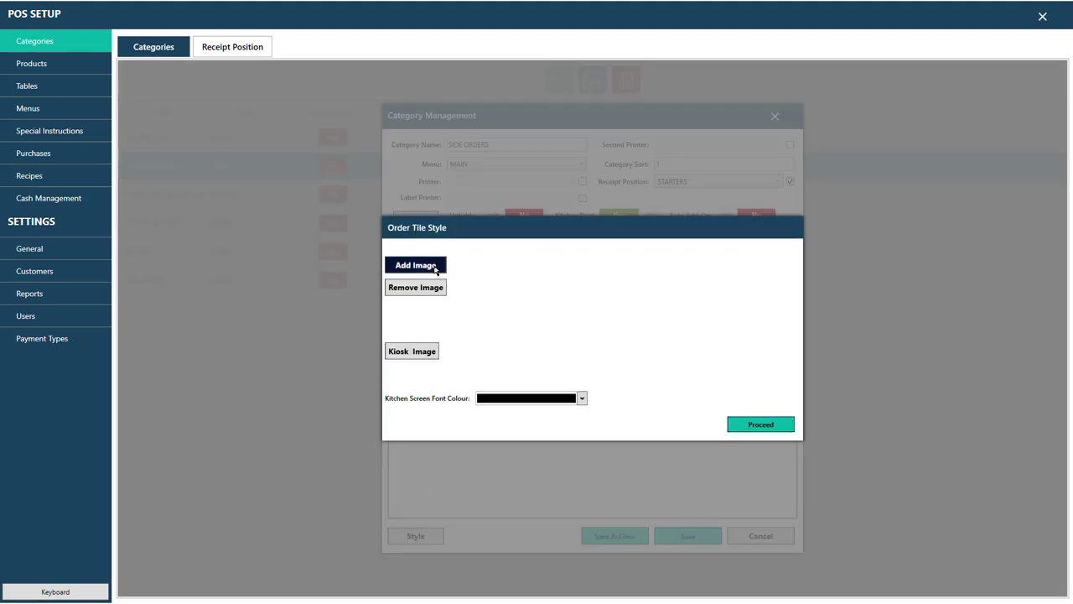
pyautogui.click(357, 180)
pyautogui.write('san')
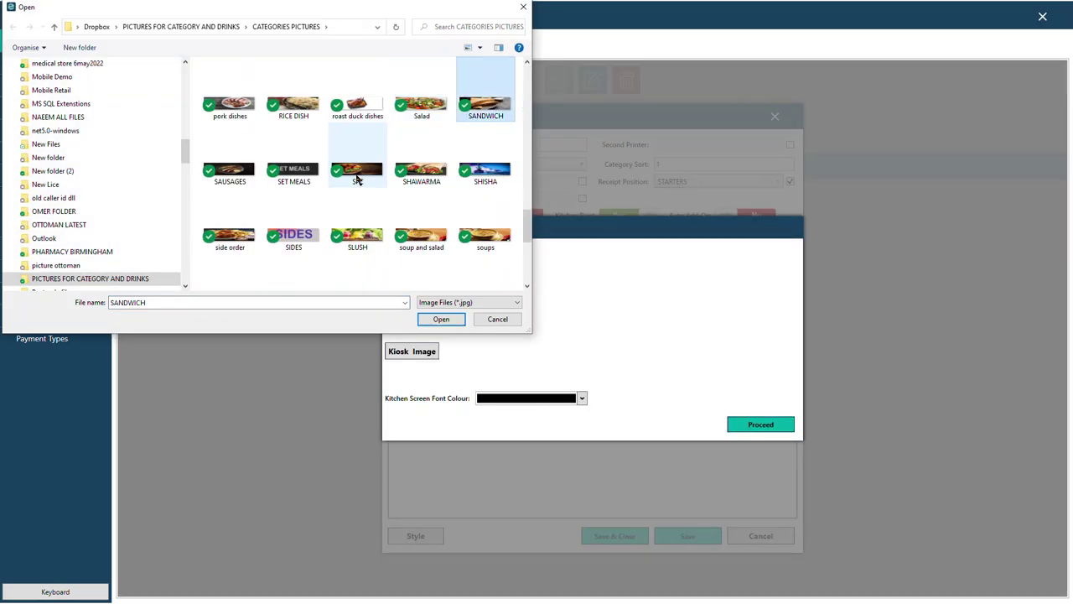
pyautogui.doubleClick(232, 245)
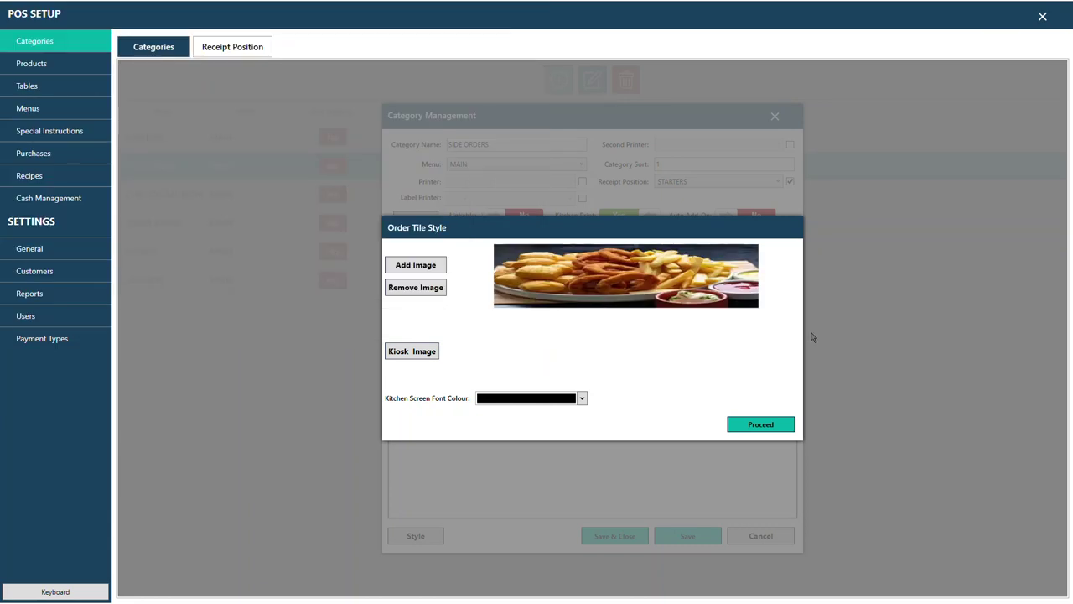
pyautogui.click(755, 428)
pyautogui.click(610, 535)
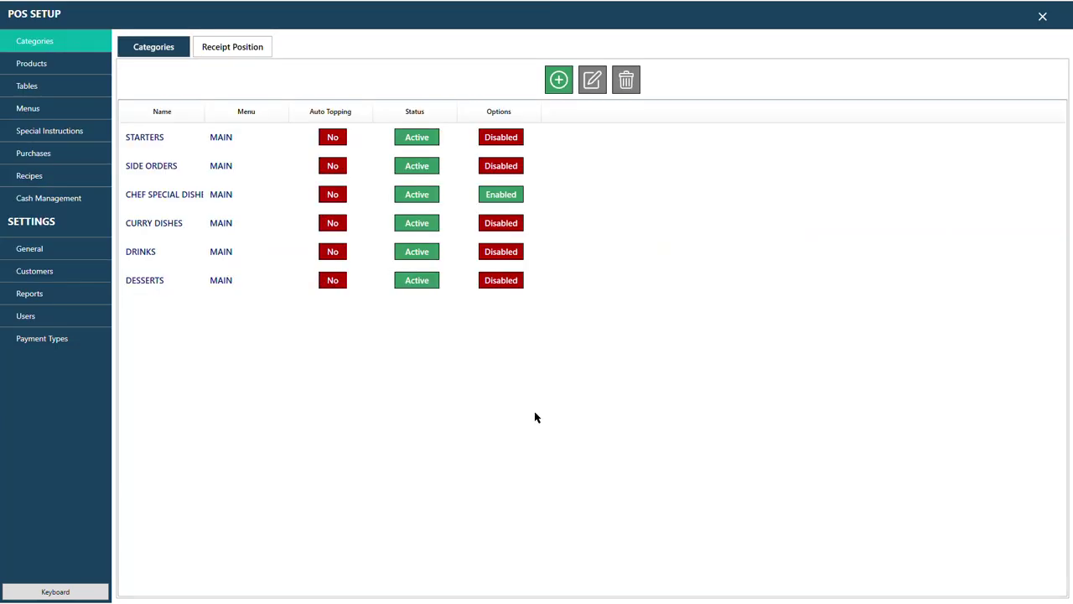
# Give CHEF SPECIAL DISHES the CHEFS SPECIAL picture banner and save it
pyautogui.click(184, 197)
pyautogui.click(592, 80)
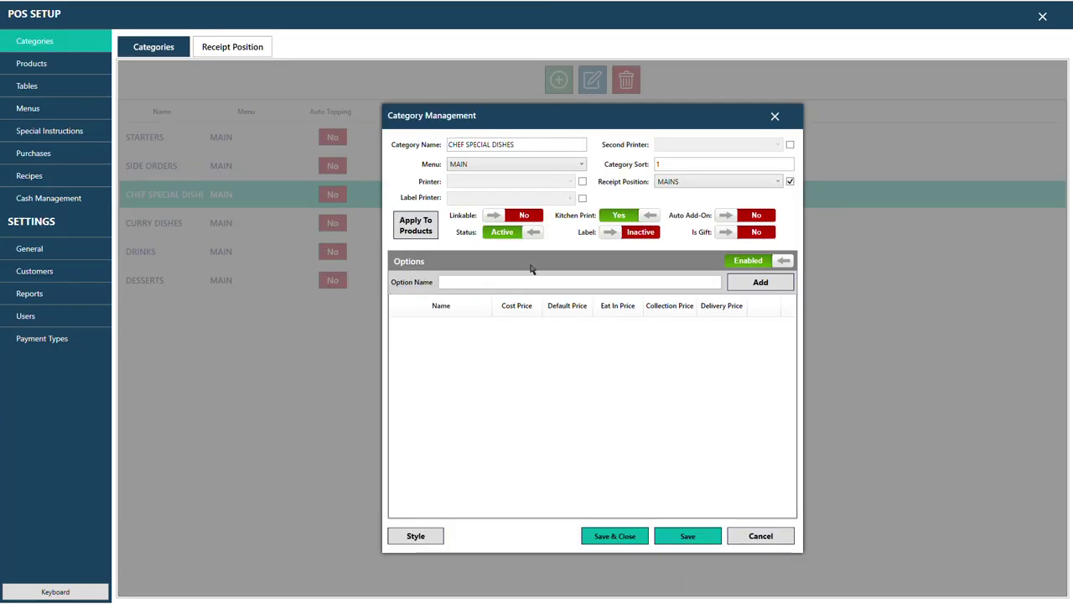
pyautogui.click(416, 536)
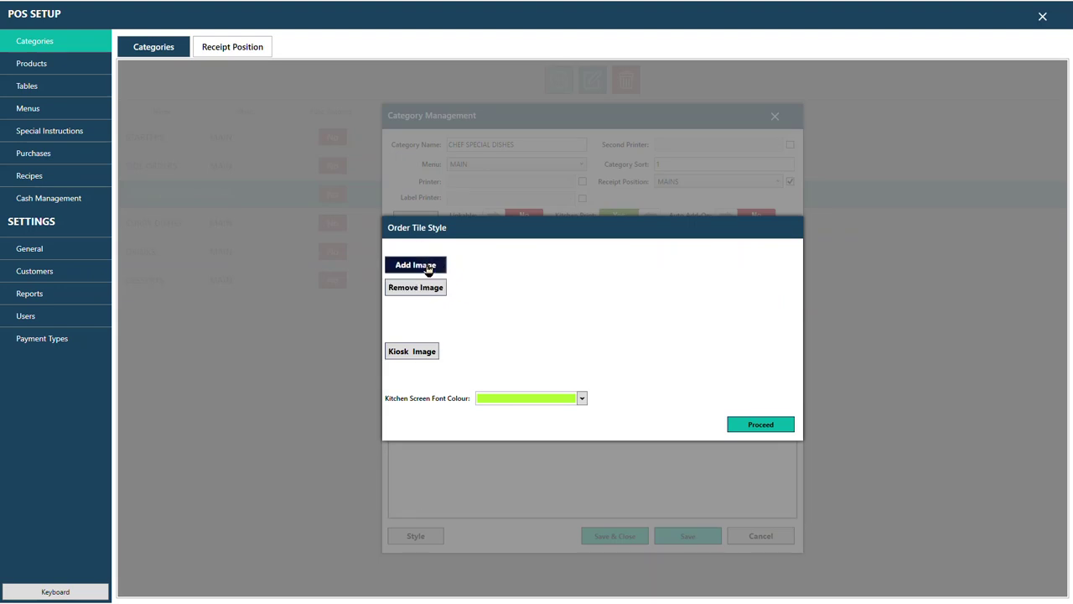
pyautogui.click(445, 265)
pyautogui.click(358, 185)
pyautogui.press('Right')
pyautogui.press('Right')
pyautogui.press('Right')
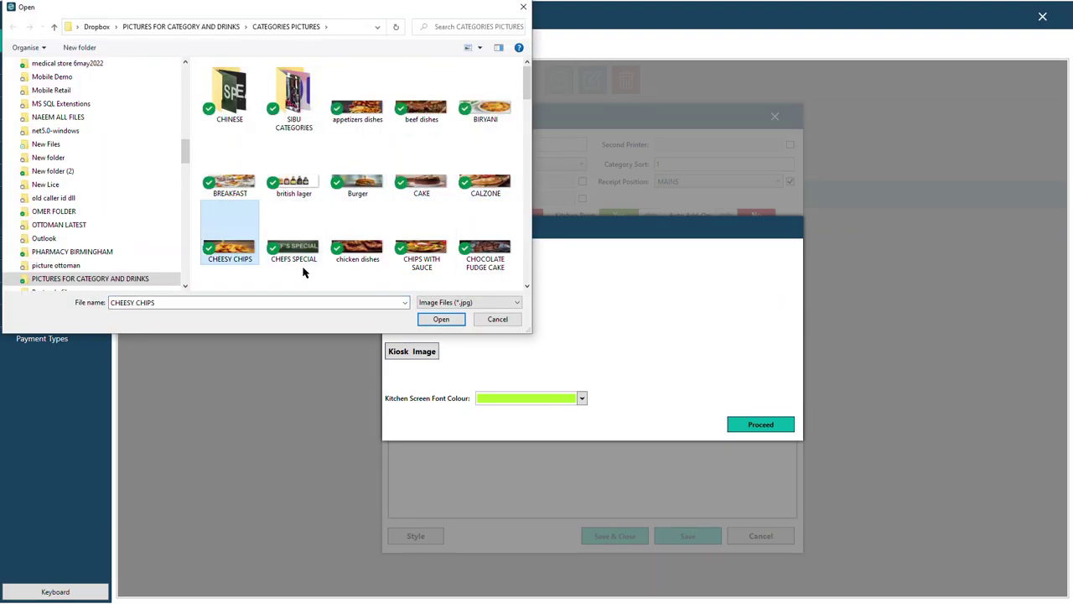
pyautogui.doubleClick(300, 252)
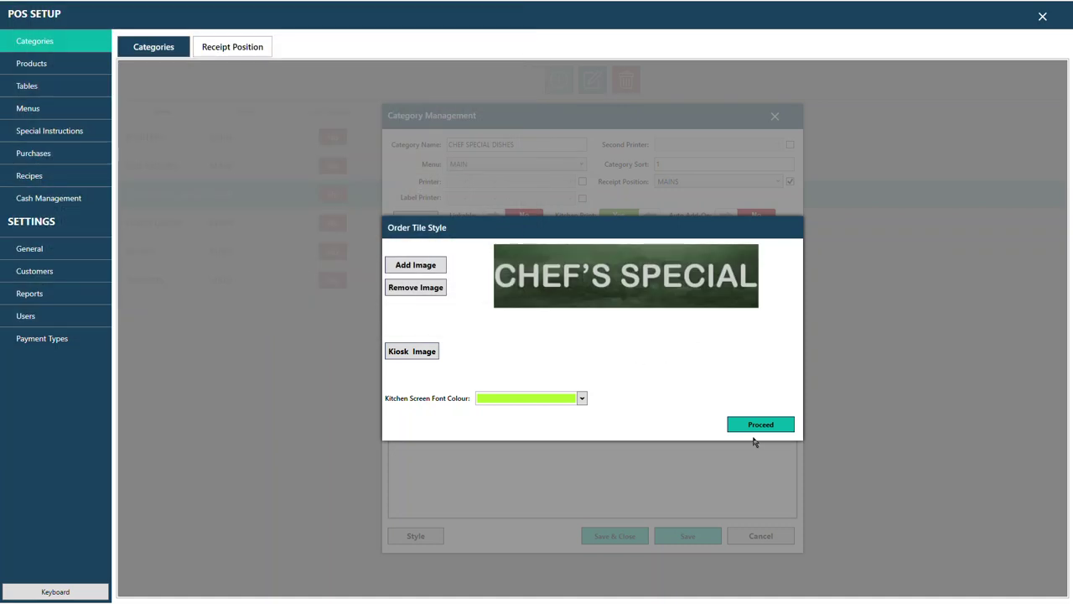
pyautogui.click(753, 425)
pyautogui.click(622, 535)
# Give CURRY DISHES the curry dishes picture banner and save it
pyautogui.click(161, 223)
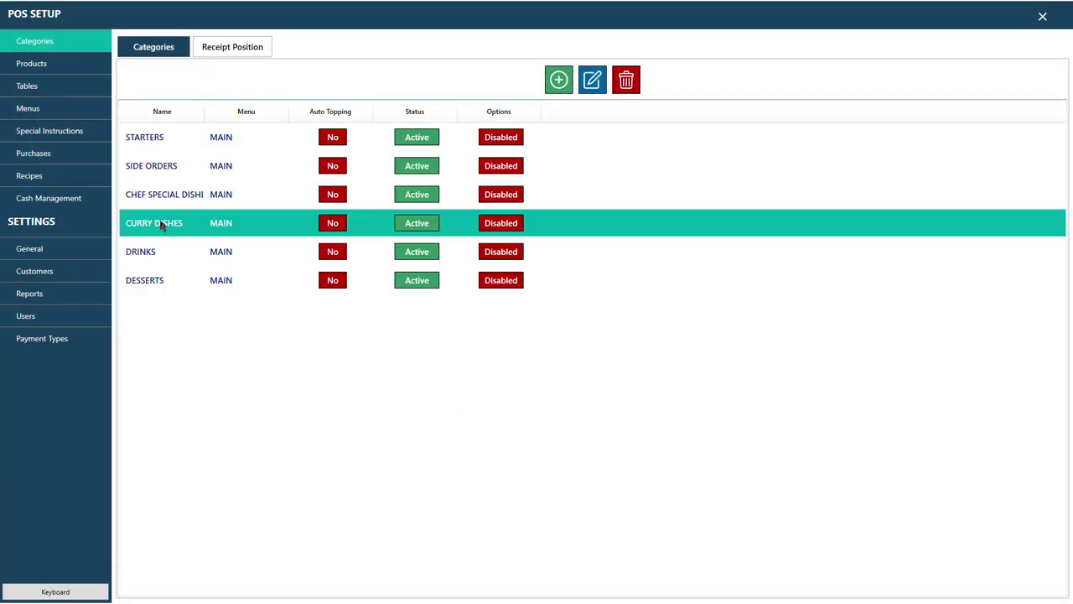
pyautogui.click(592, 80)
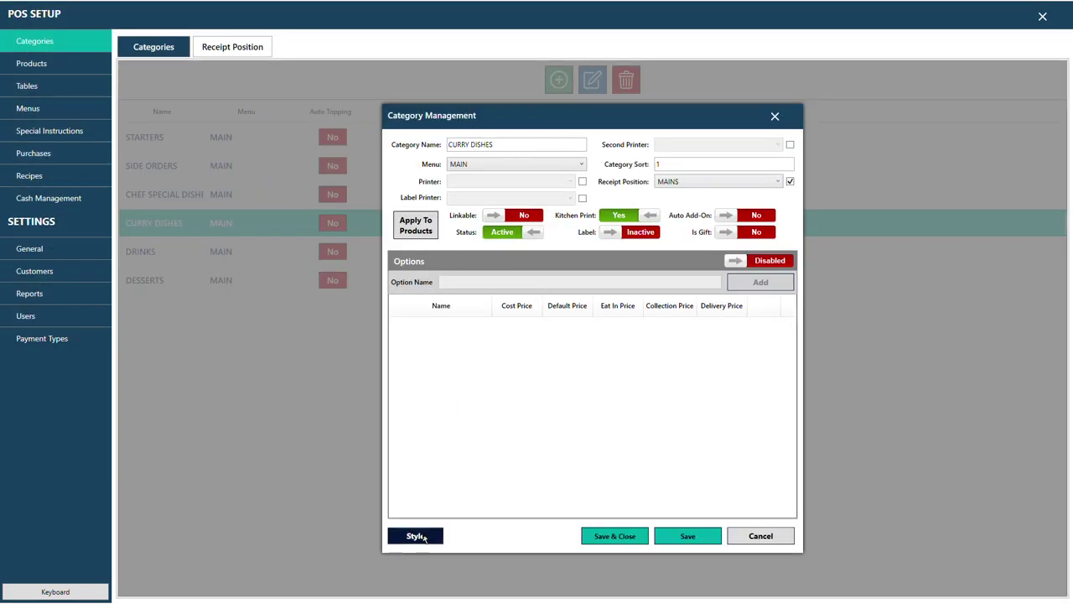
pyautogui.click(417, 535)
pyautogui.click(435, 267)
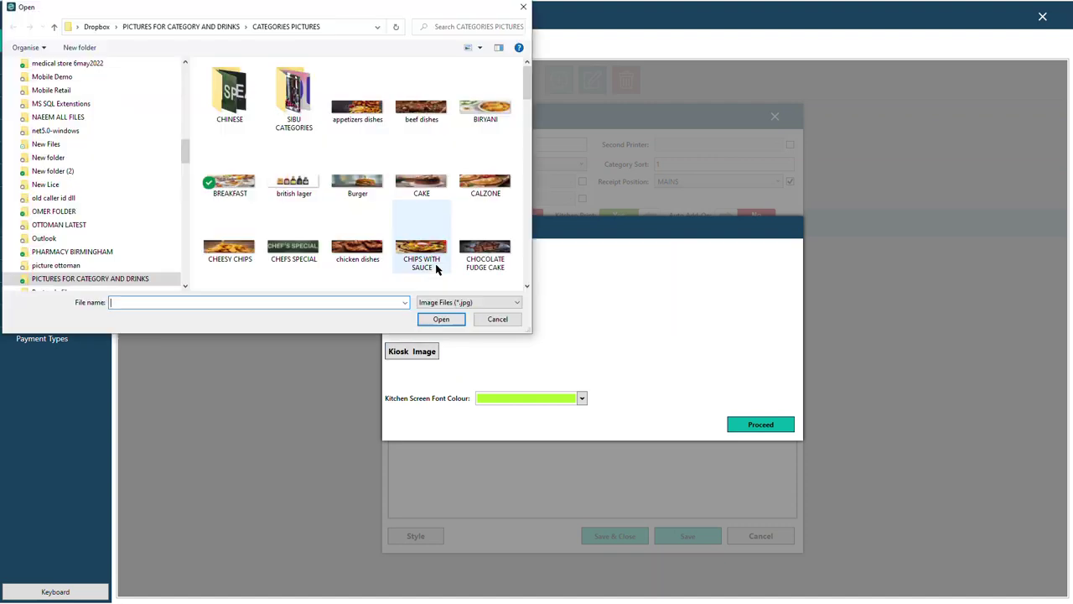
pyautogui.click(421, 186)
pyautogui.press('Right')
pyautogui.press('Right')
pyautogui.press('Right')
pyautogui.press('Right')
pyautogui.press('Right')
pyautogui.press('Right')
pyautogui.press('Right')
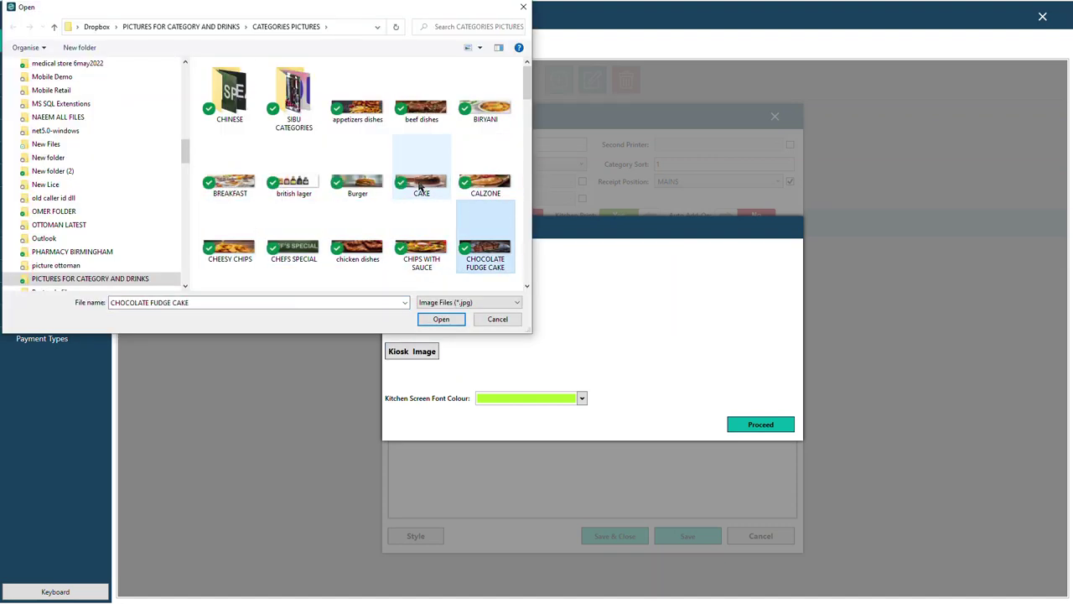
pyautogui.press('Right')
pyautogui.press('Right')
pyautogui.press('Right')
pyautogui.press('Right')
pyautogui.press('Right')
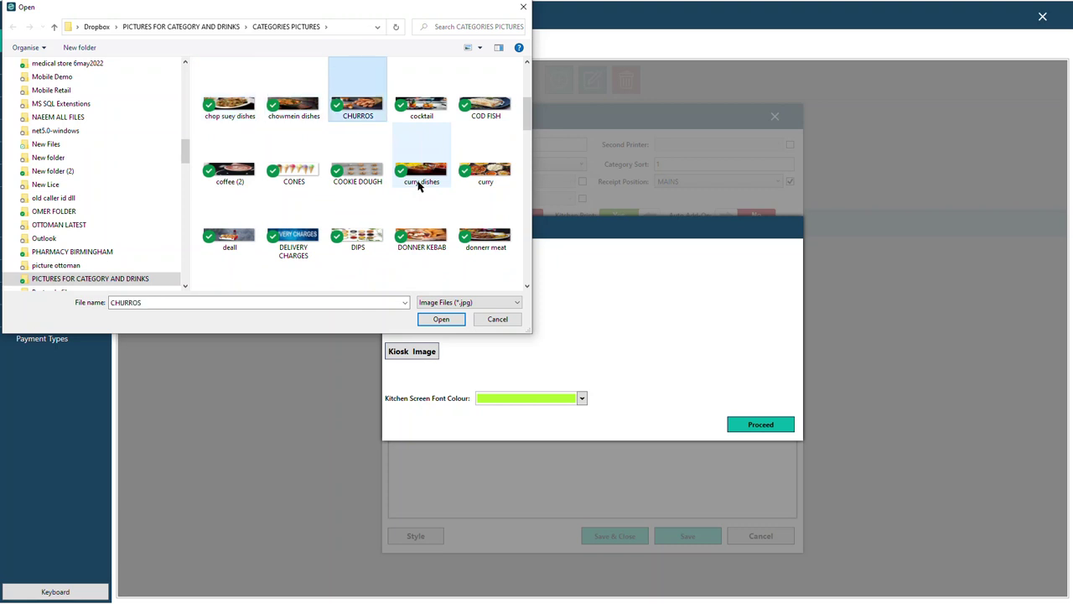
pyautogui.press('Right')
pyautogui.press('Right')
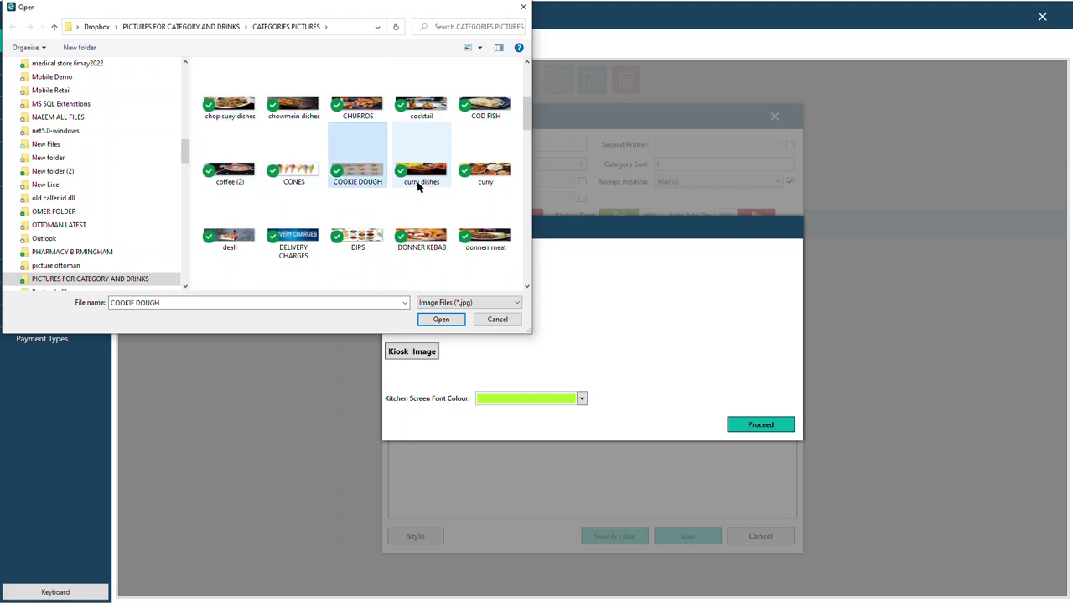
pyautogui.press('Right')
pyautogui.press('Return')
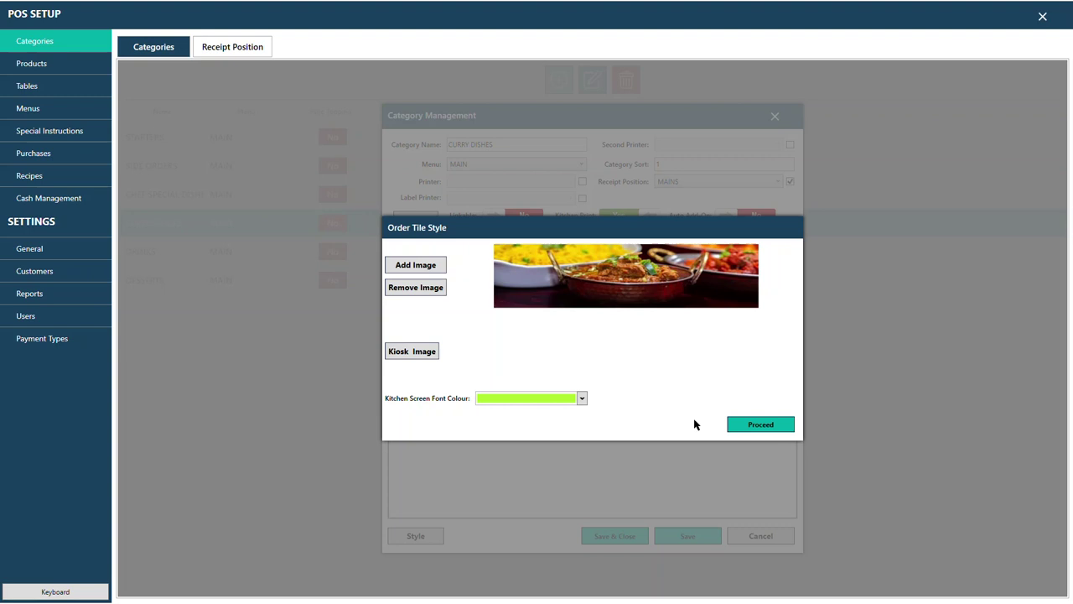
pyautogui.click(747, 426)
pyautogui.click(620, 534)
# Give DRINKS the drinks & tea picture as its tile banner and save it
pyautogui.click(138, 255)
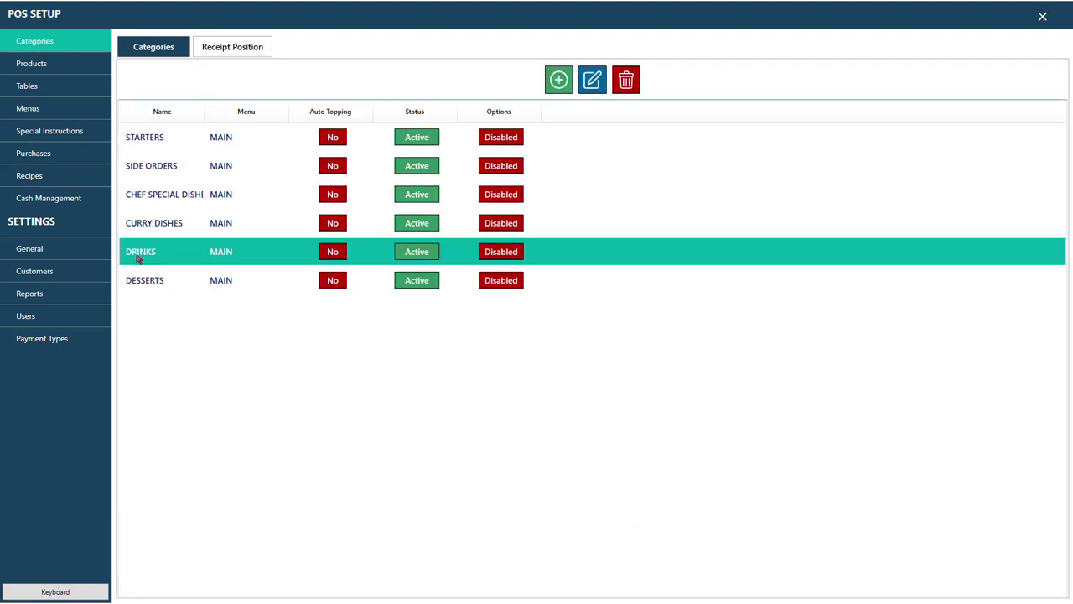
pyautogui.click(587, 84)
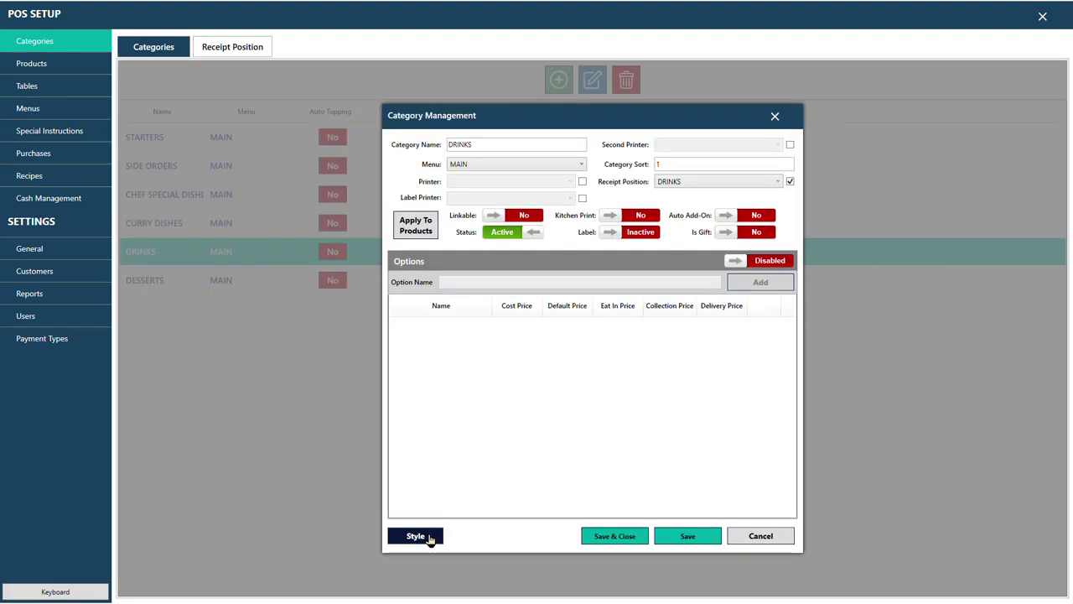
pyautogui.click(430, 535)
pyautogui.click(433, 267)
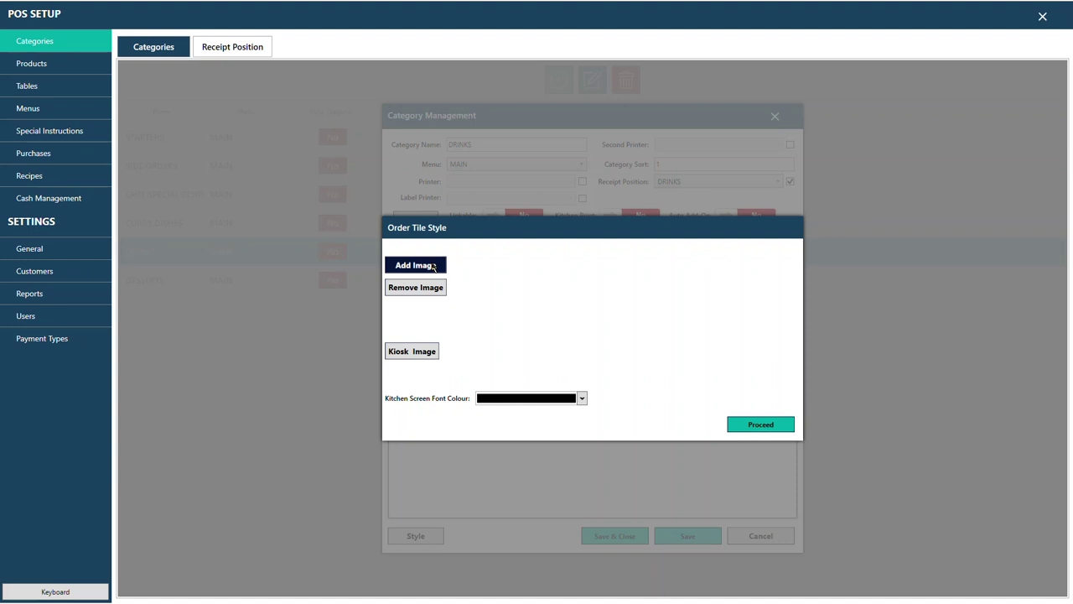
pyautogui.click(293, 172)
pyautogui.scroll(-3, 309, 192)
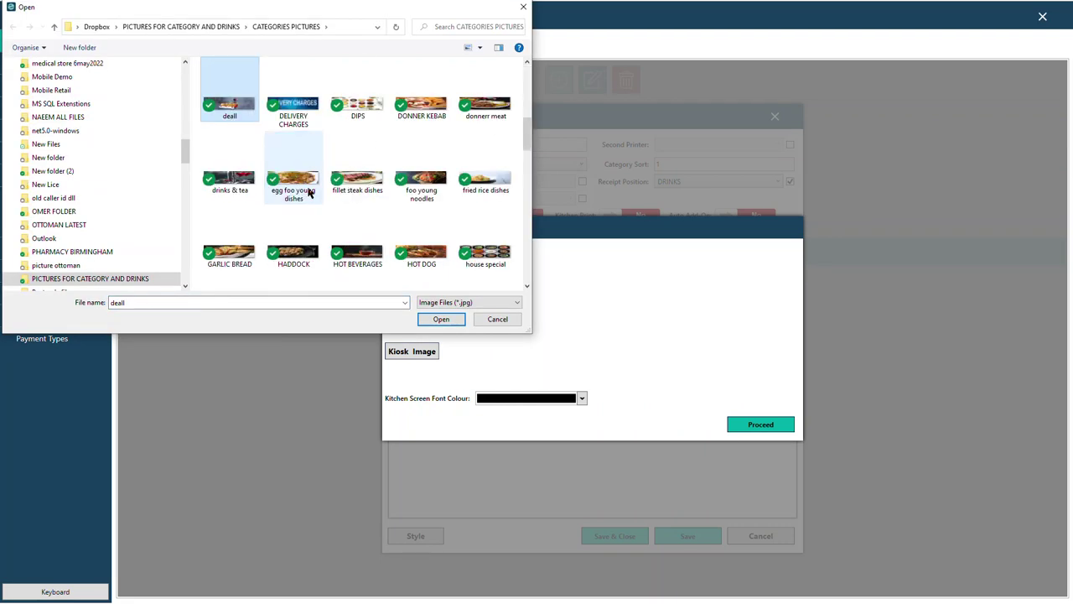
pyautogui.press('Right')
pyautogui.press('Right')
pyautogui.press('Right')
pyautogui.click(254, 190)
pyautogui.doubleClick(254, 191)
pyautogui.click(769, 424)
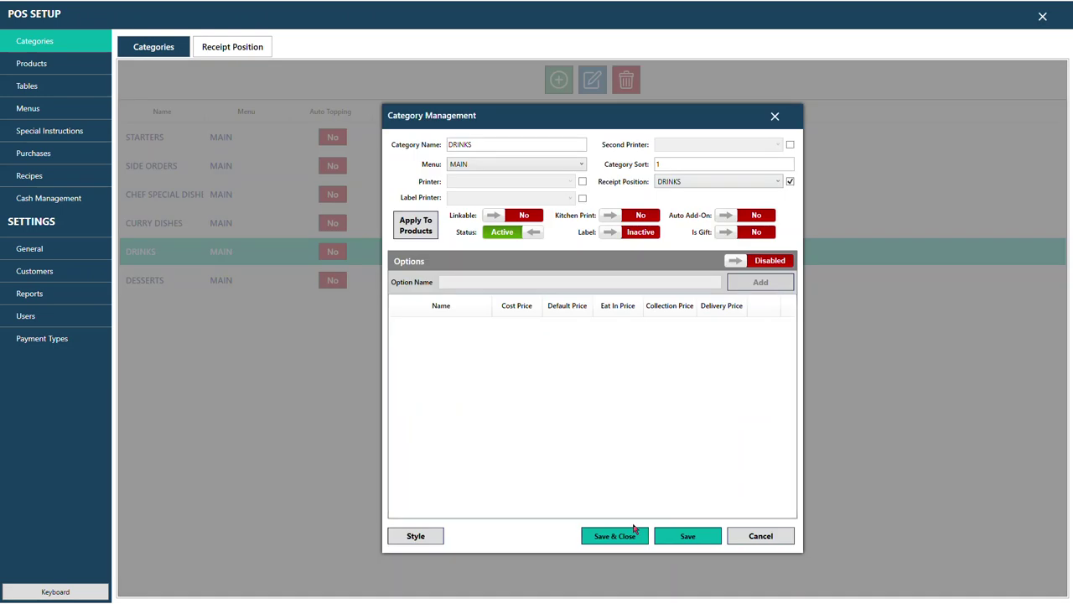
pyautogui.click(635, 530)
# Give DESSERTS the icecreaam picture as its tile banner and save it
pyautogui.click(138, 280)
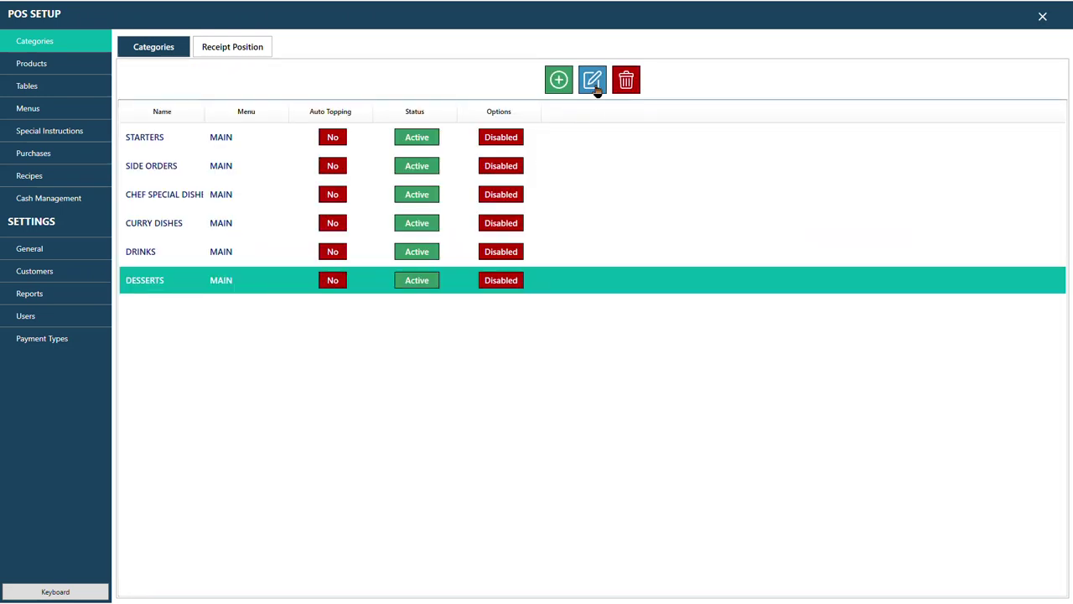
pyautogui.click(593, 84)
pyautogui.click(433, 533)
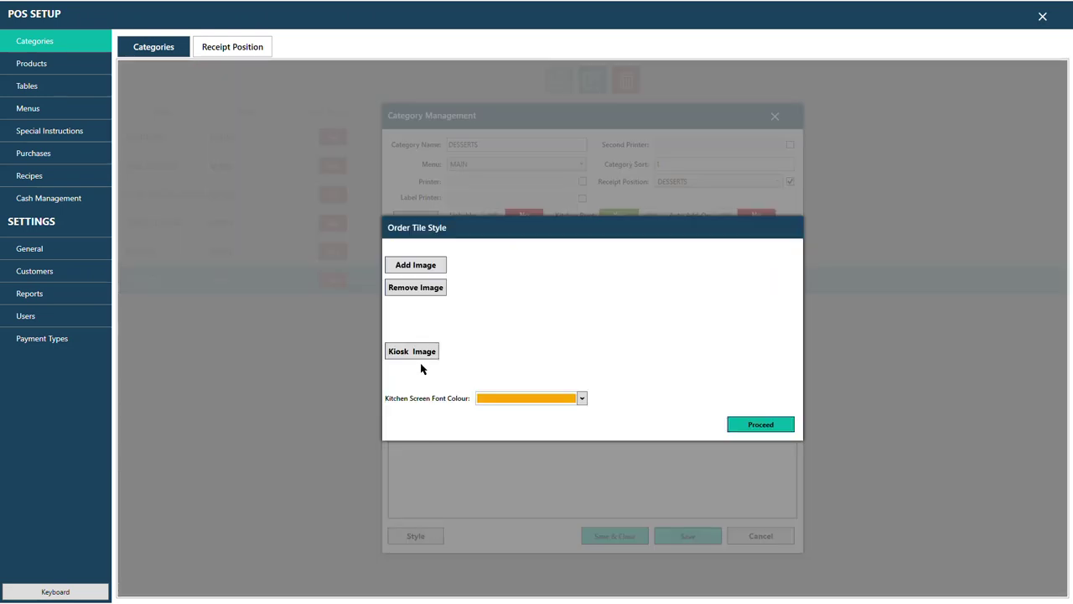
pyautogui.click(429, 267)
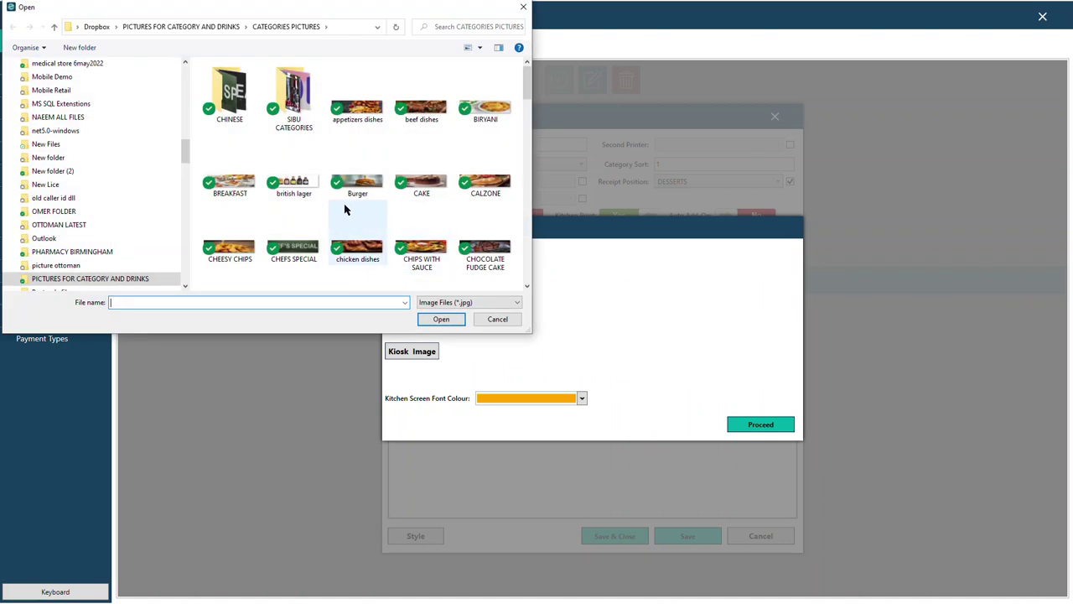
pyautogui.click(350, 189)
pyautogui.press('d')
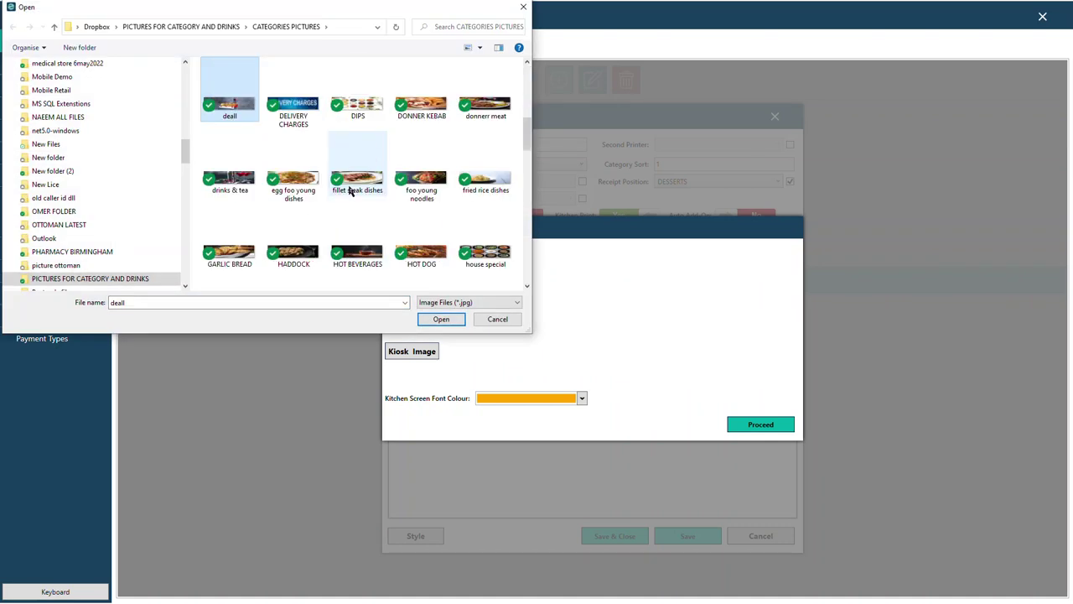
pyautogui.press('d')
pyautogui.press('d')
pyautogui.press('d')
pyautogui.press('d')
pyautogui.press('d')
pyautogui.press('d')
pyautogui.press('d')
pyautogui.press('d')
pyautogui.press('d')
pyautogui.press('d')
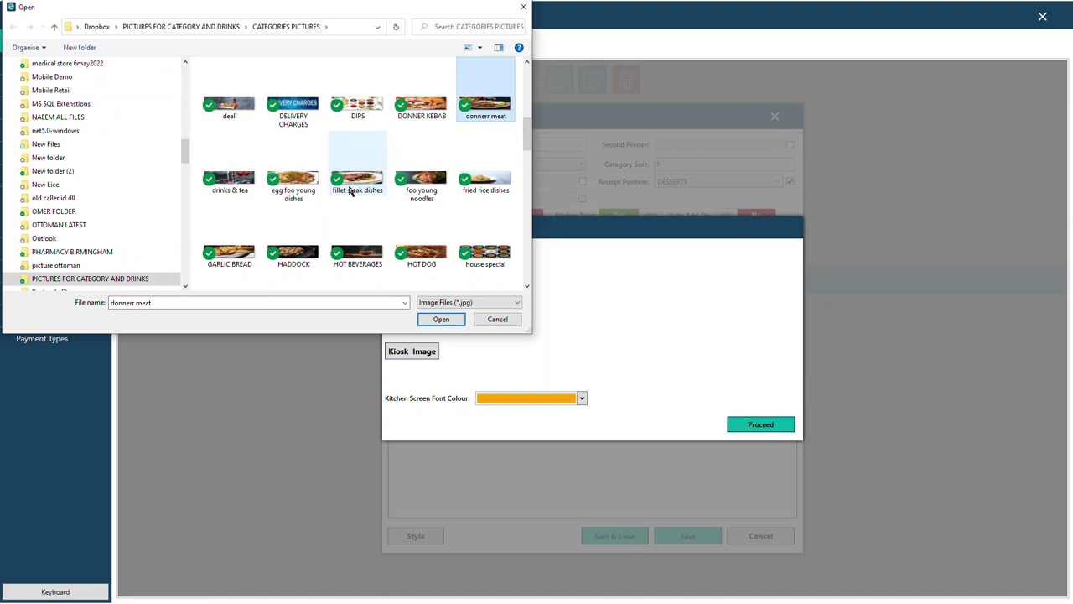
pyautogui.press('i')
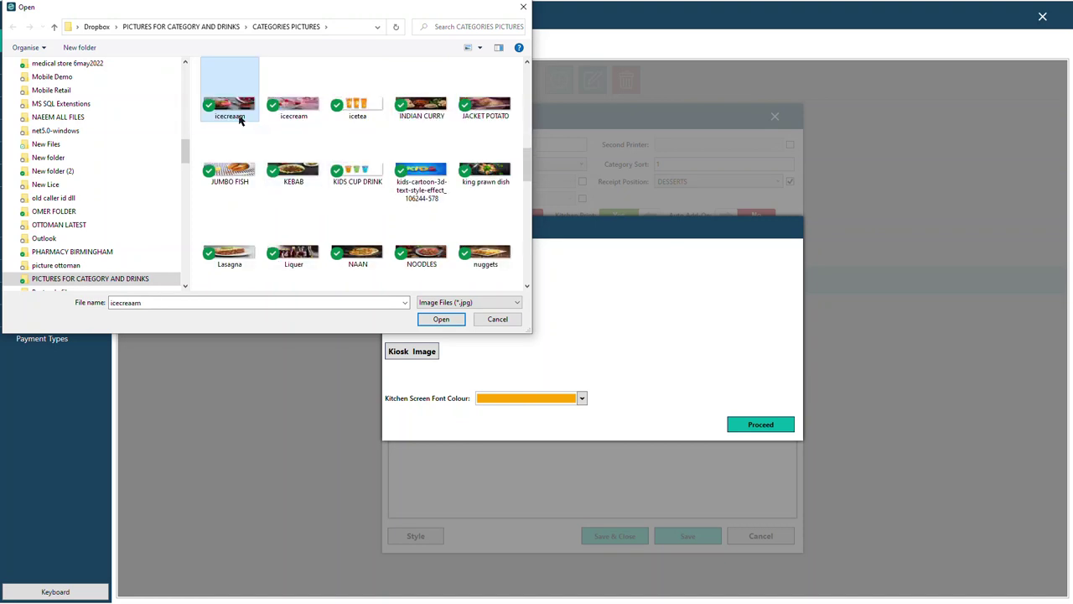
pyautogui.doubleClick(239, 120)
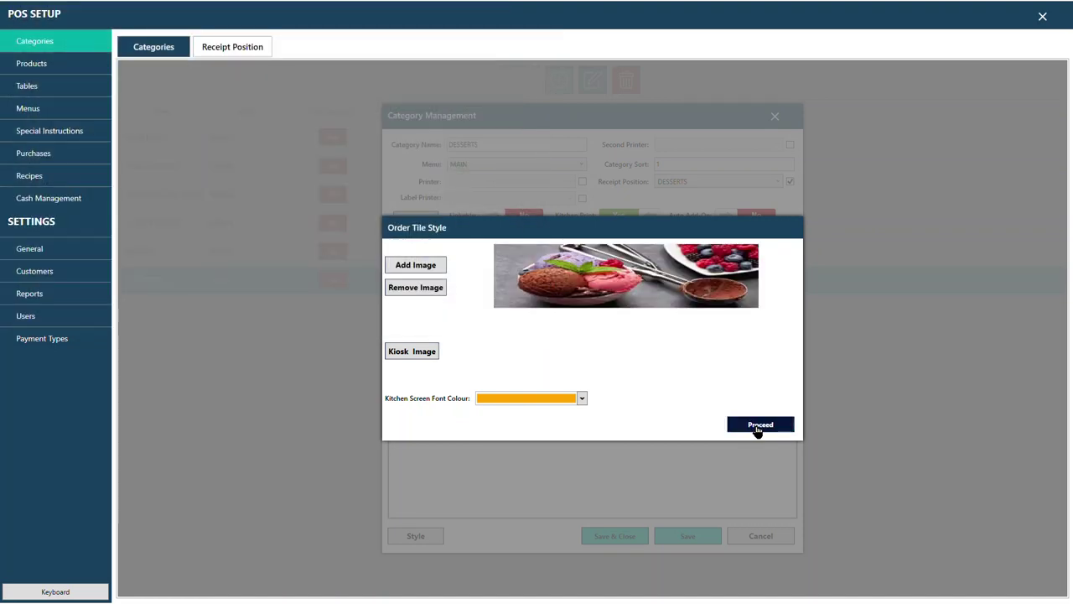
pyautogui.click(755, 434)
pyautogui.click(624, 537)
# On the order screen, view all six category tiles' banners, from SIDE ORDERS to DESSERTS
pyautogui.click(1042, 15)
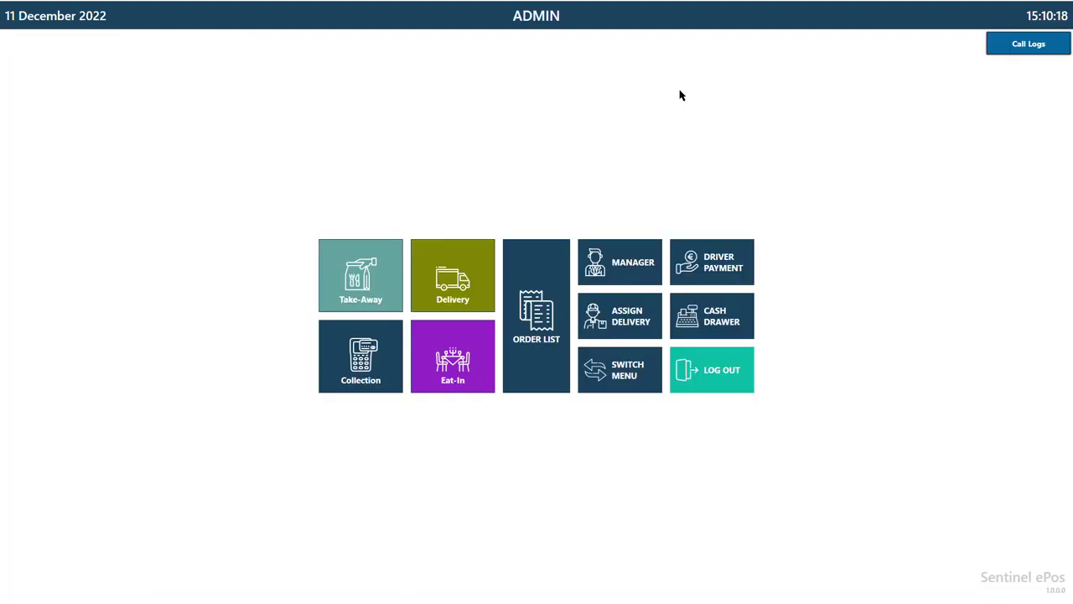
pyautogui.click(351, 280)
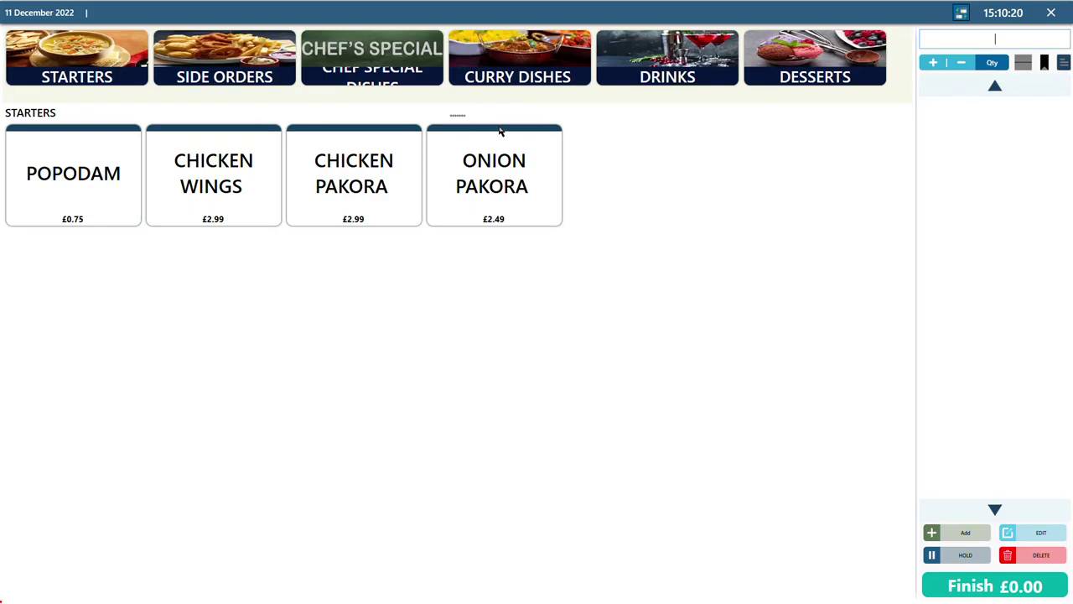
pyautogui.moveTo(457, 114)
pyautogui.mouseDown()
pyautogui.moveTo(458, 67)
pyautogui.moveTo(458, 134)
pyautogui.moveTo(458, 118)
pyautogui.mouseUp()
pyautogui.click(235, 67)
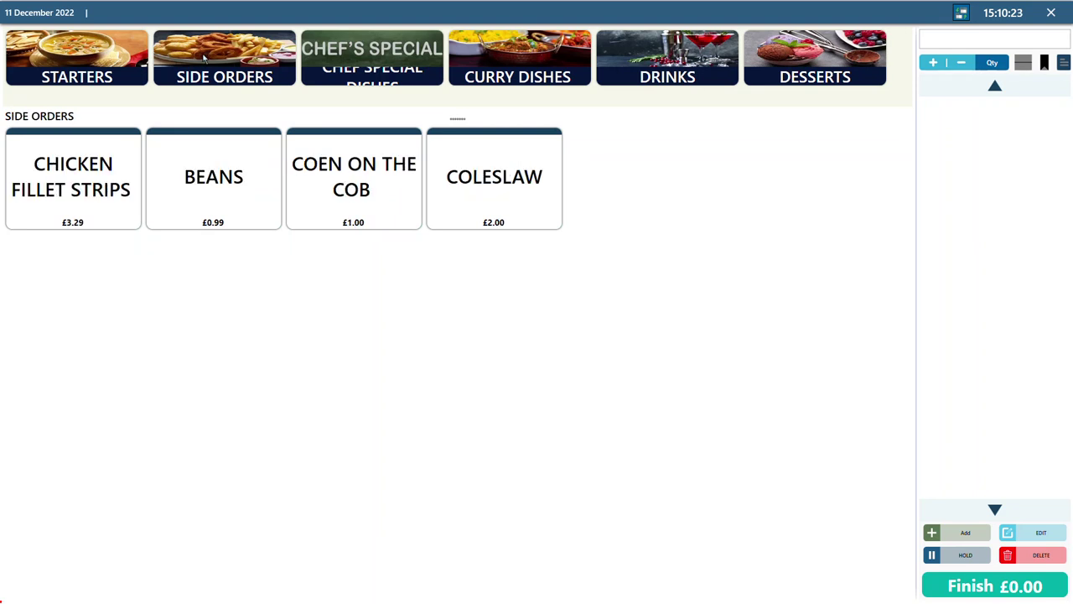
pyautogui.click(371, 71)
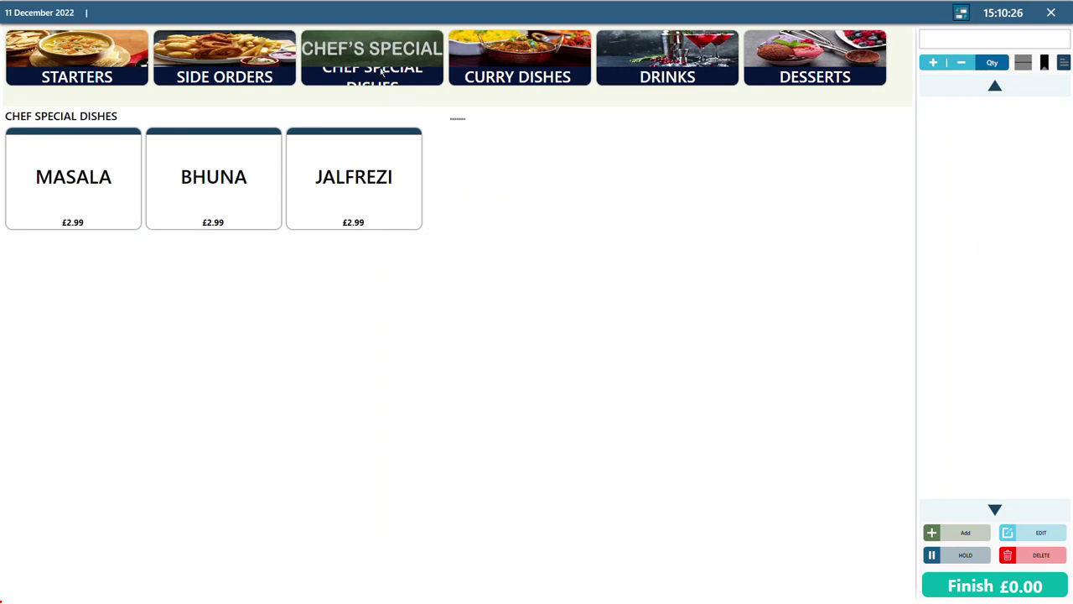
pyautogui.click(550, 75)
pyautogui.click(671, 77)
pyautogui.click(751, 67)
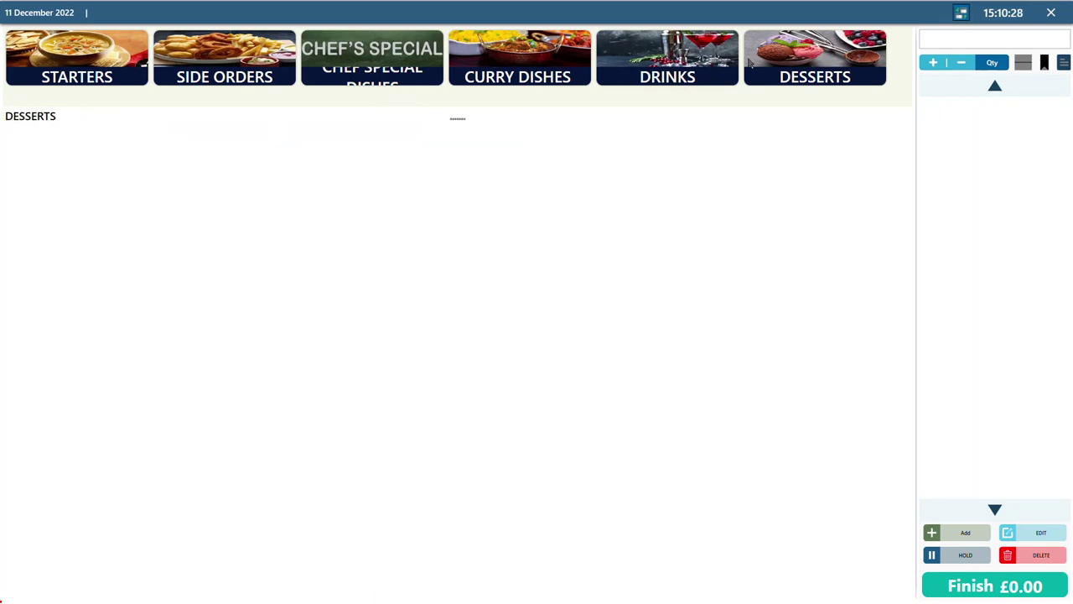
pyautogui.click(63, 50)
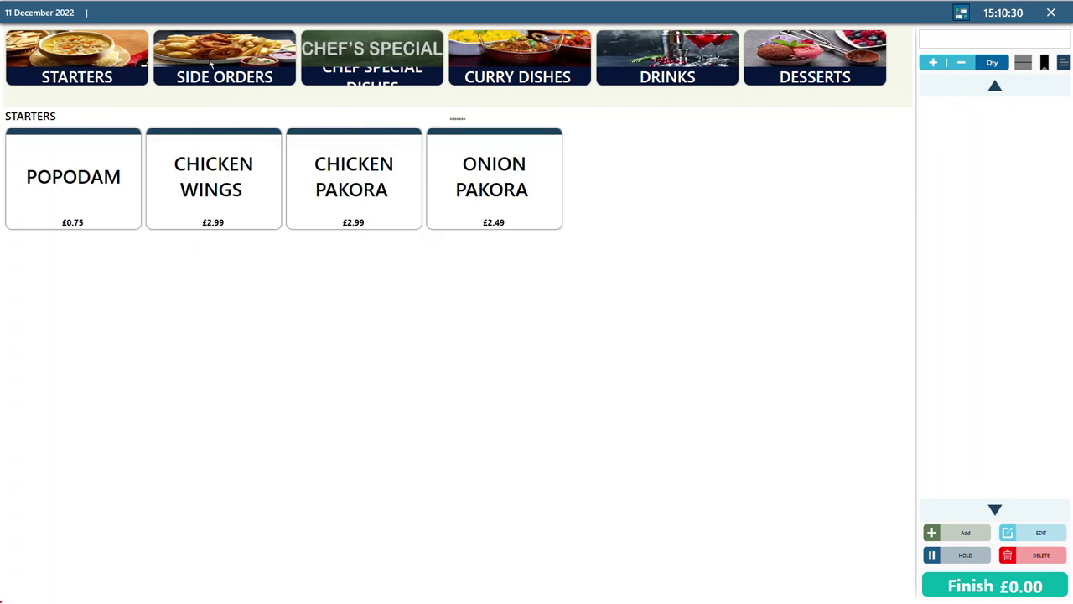
pyautogui.click(1052, 13)
# Re-confirm the STARTERS tile style, save the category, and close POS Setup
pyautogui.click(603, 266)
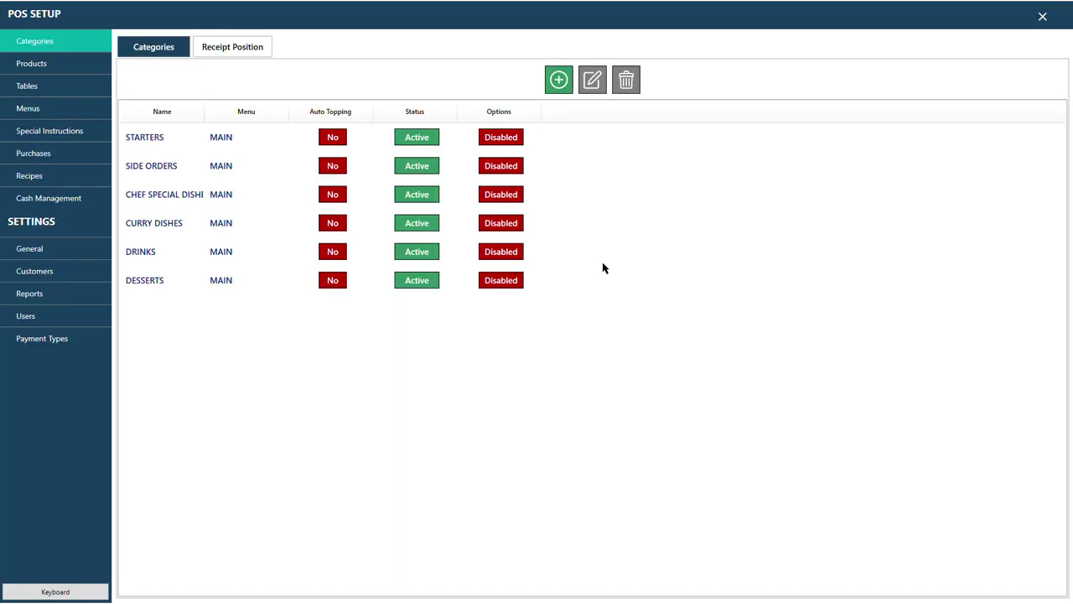
pyautogui.click(136, 139)
pyautogui.click(591, 82)
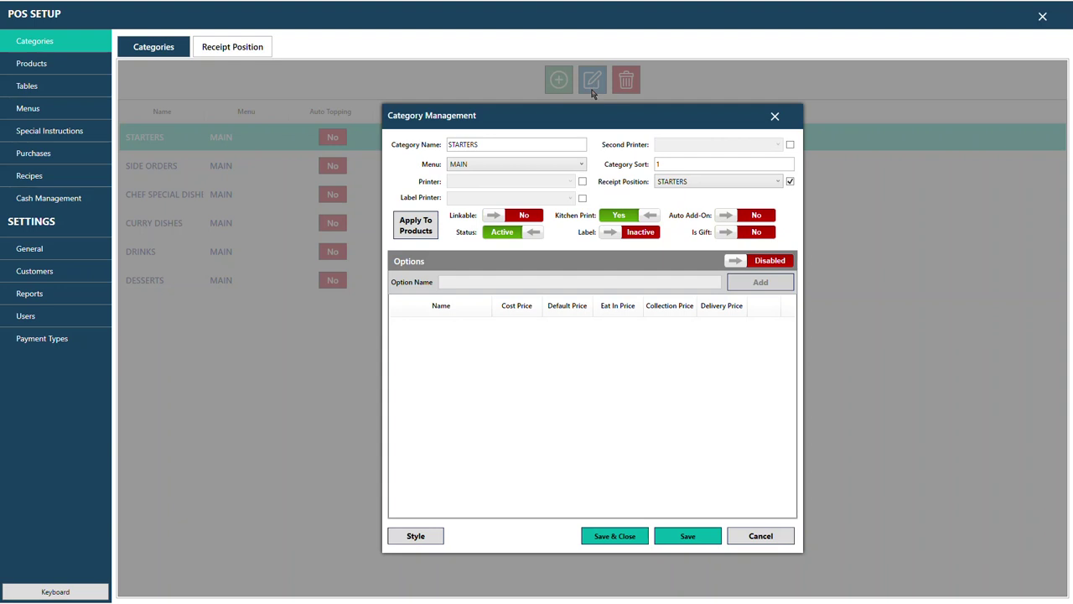
pyautogui.click(414, 535)
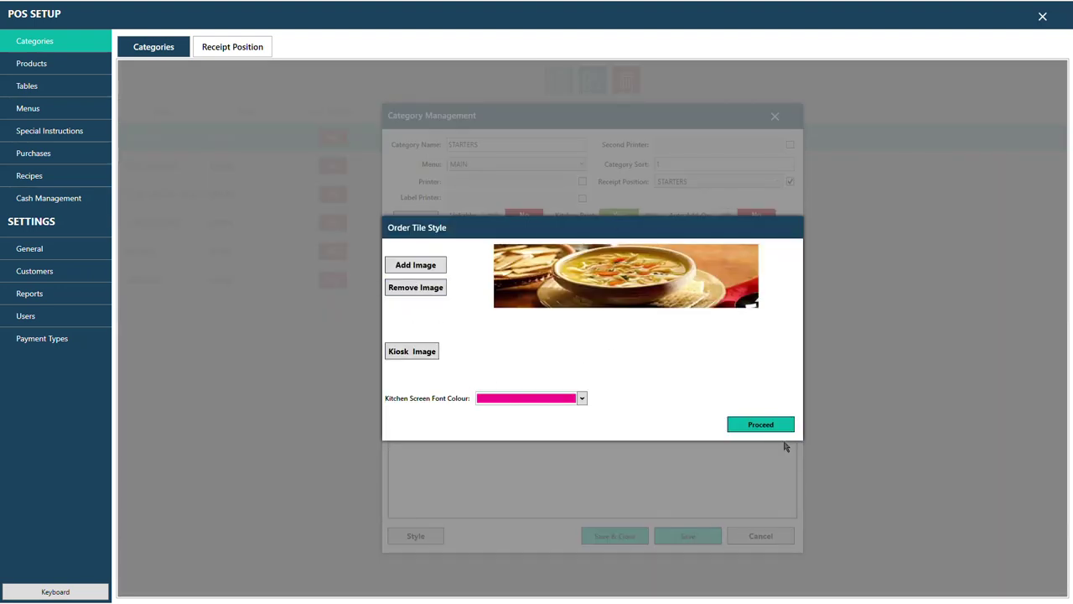
pyautogui.click(761, 424)
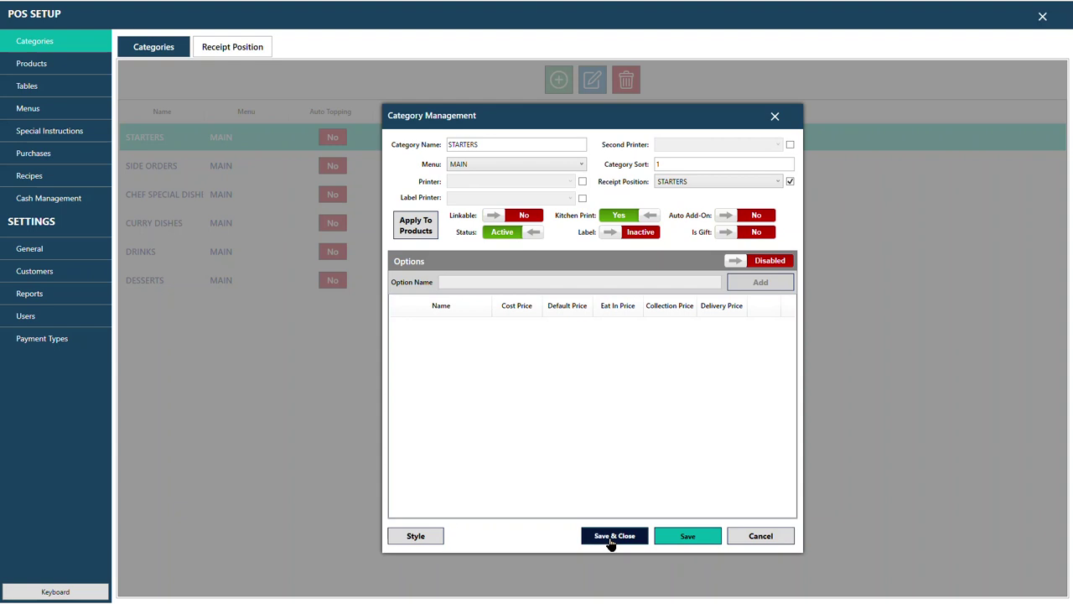
pyautogui.click(612, 536)
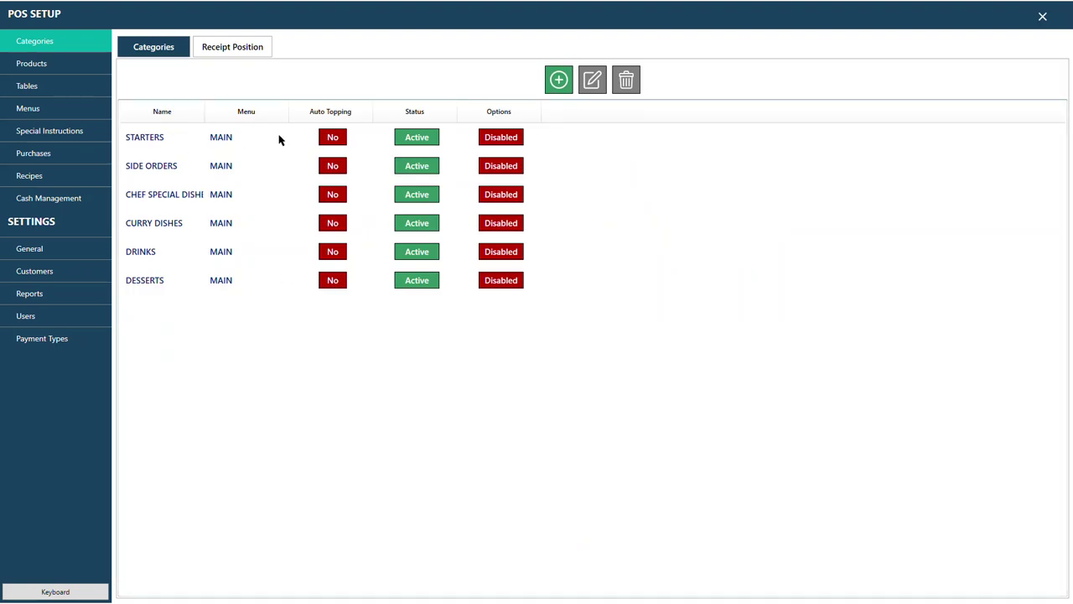
pyautogui.click(1042, 16)
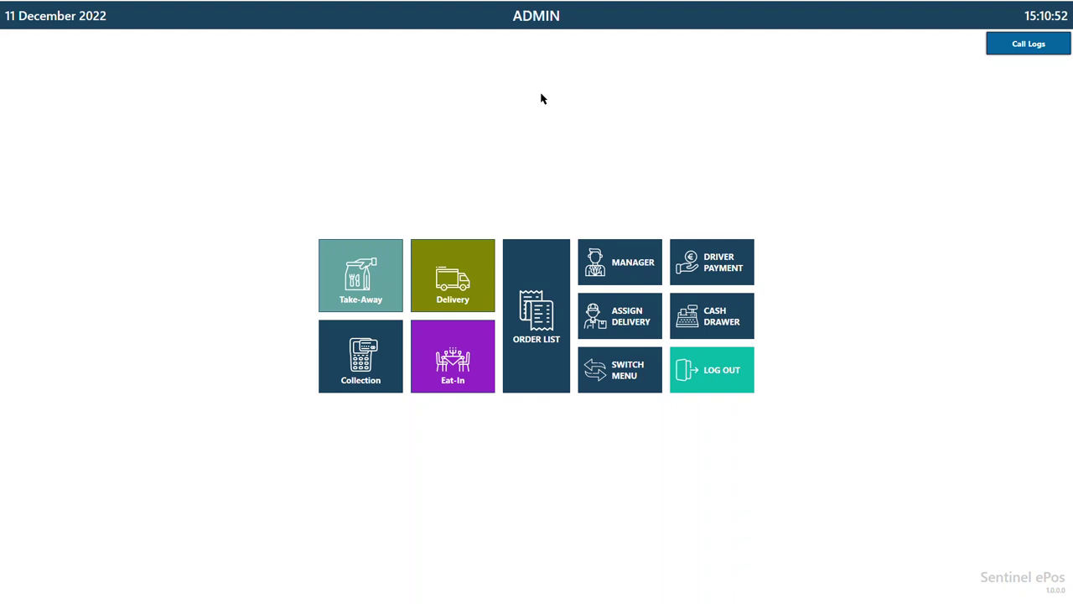
pyautogui.click(352, 267)
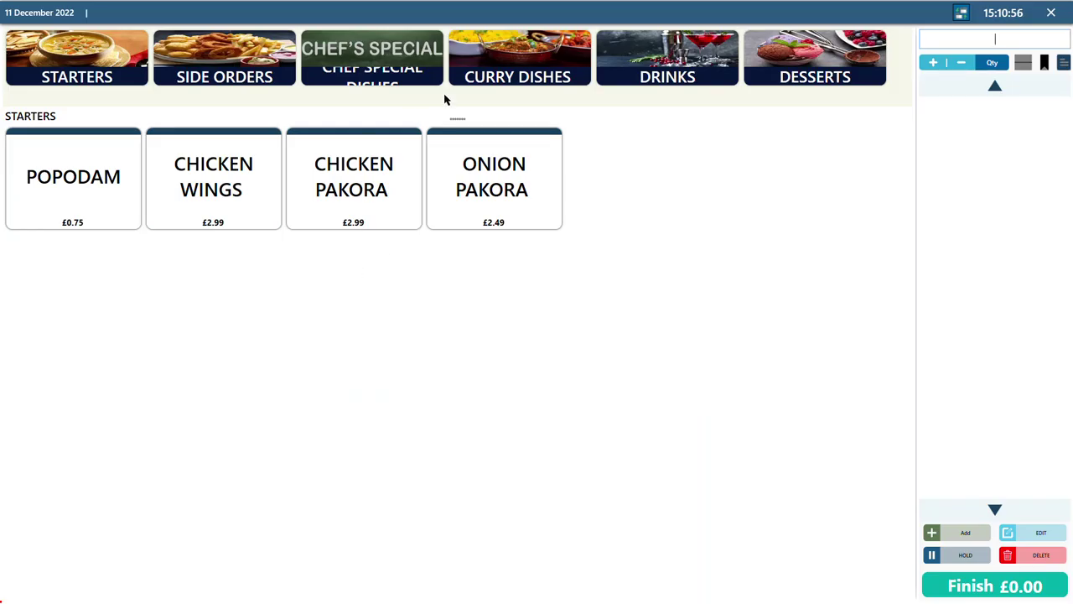
pyautogui.click(484, 62)
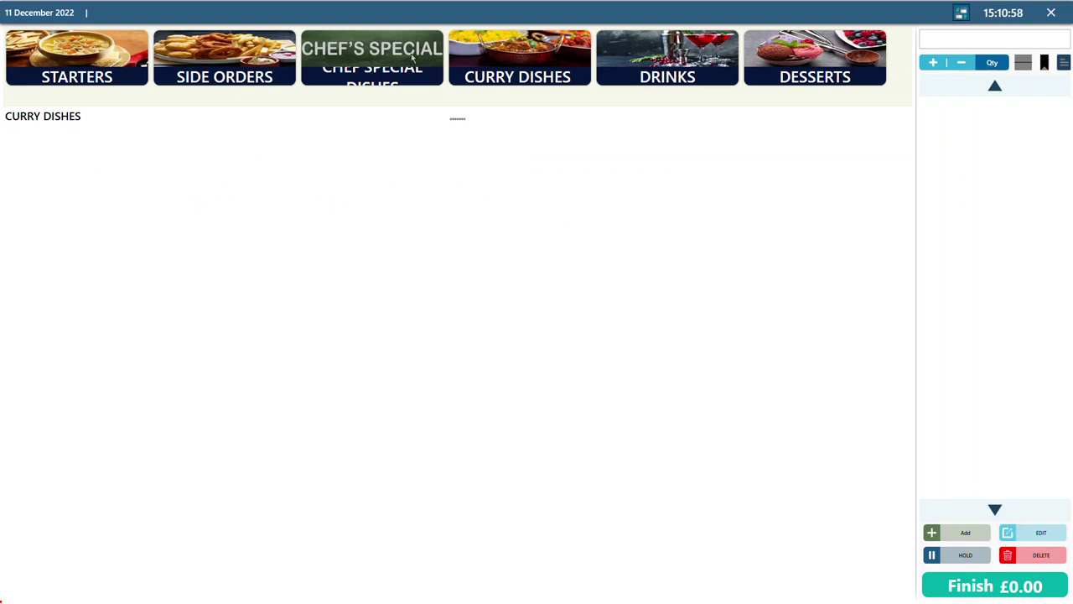
pyautogui.click(108, 221)
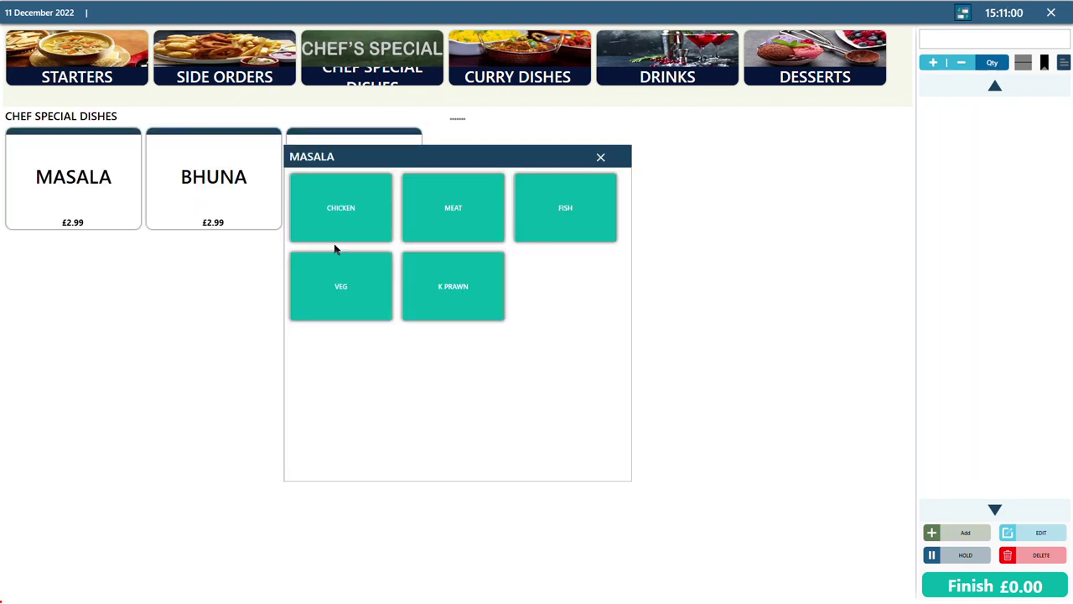
pyautogui.click(347, 238)
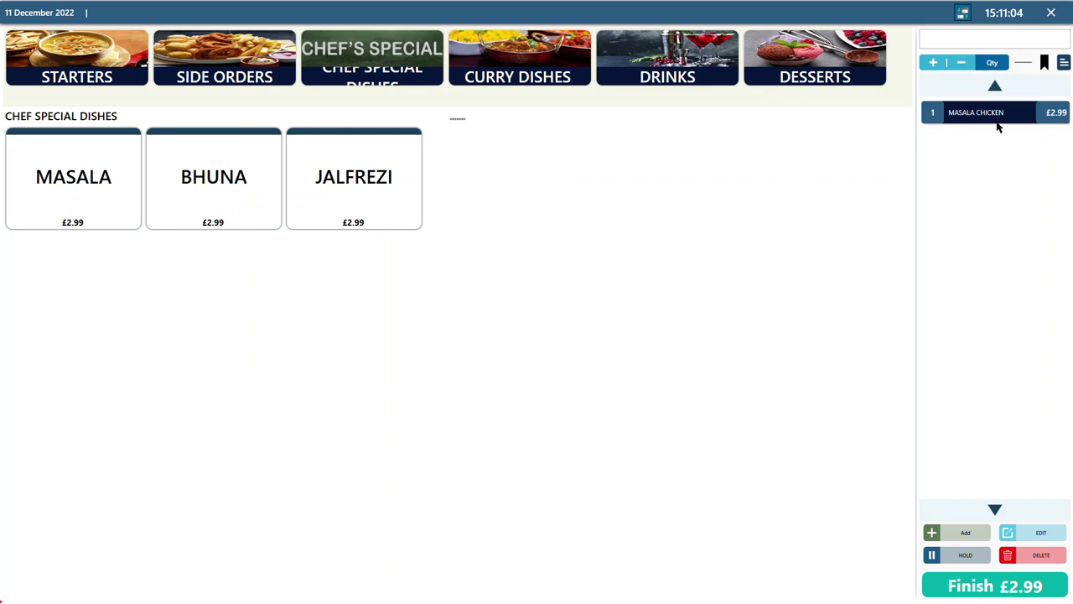
pyautogui.click(1053, 23)
pyautogui.click(555, 337)
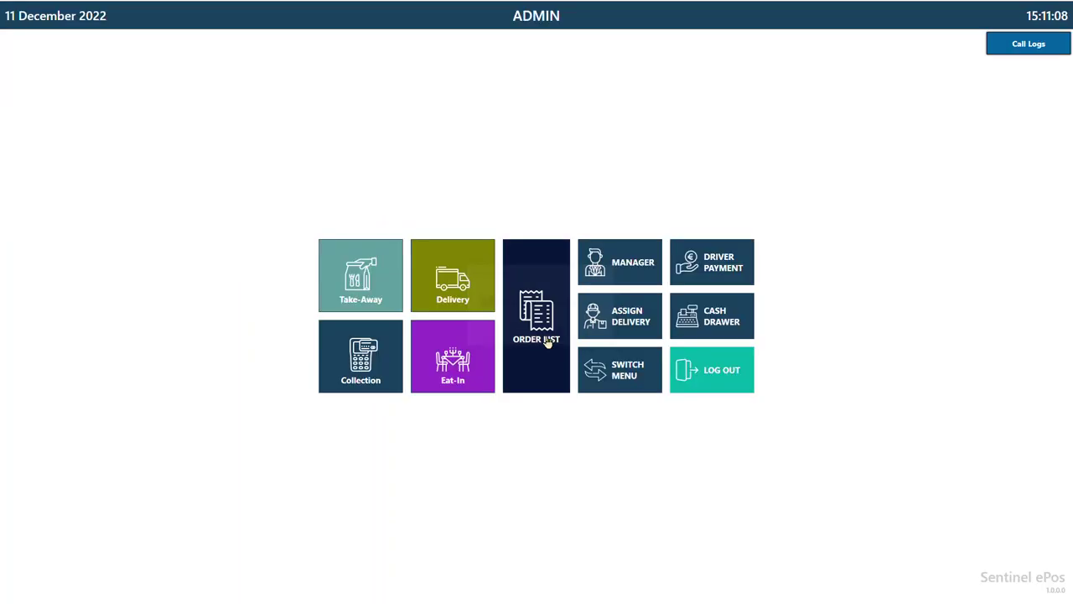
# Delete the blank entry from the Products Add On Types list
pyautogui.click(605, 285)
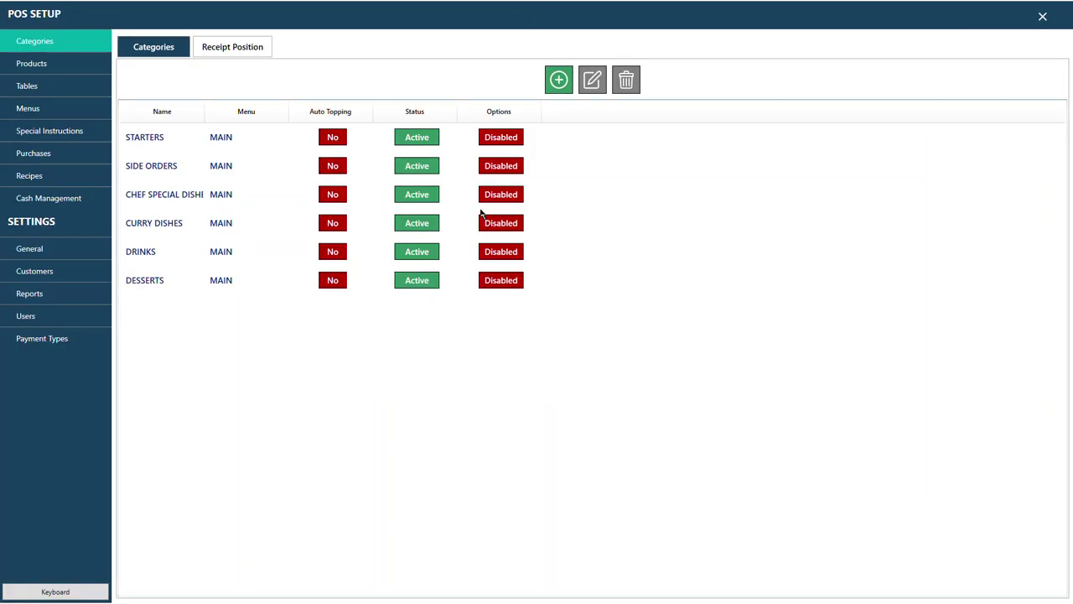
pyautogui.click(45, 67)
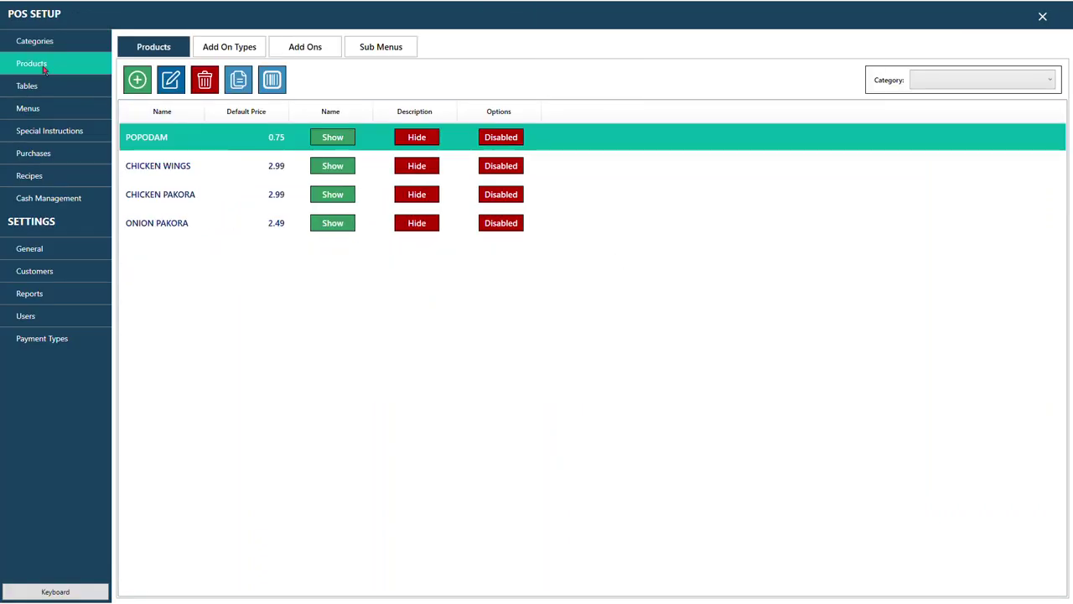
pyautogui.click(319, 55)
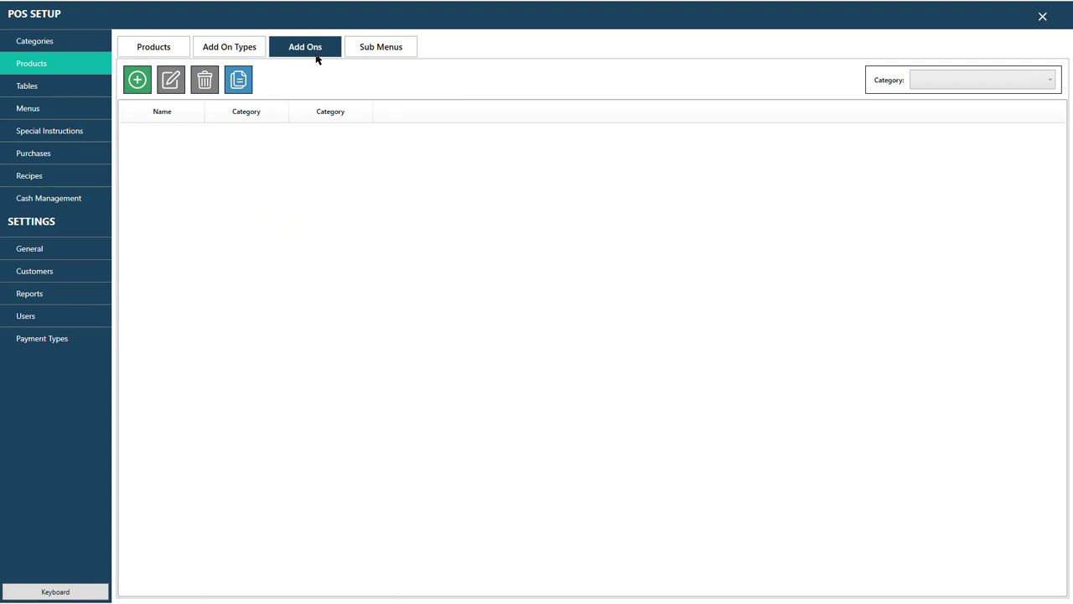
pyautogui.click(224, 55)
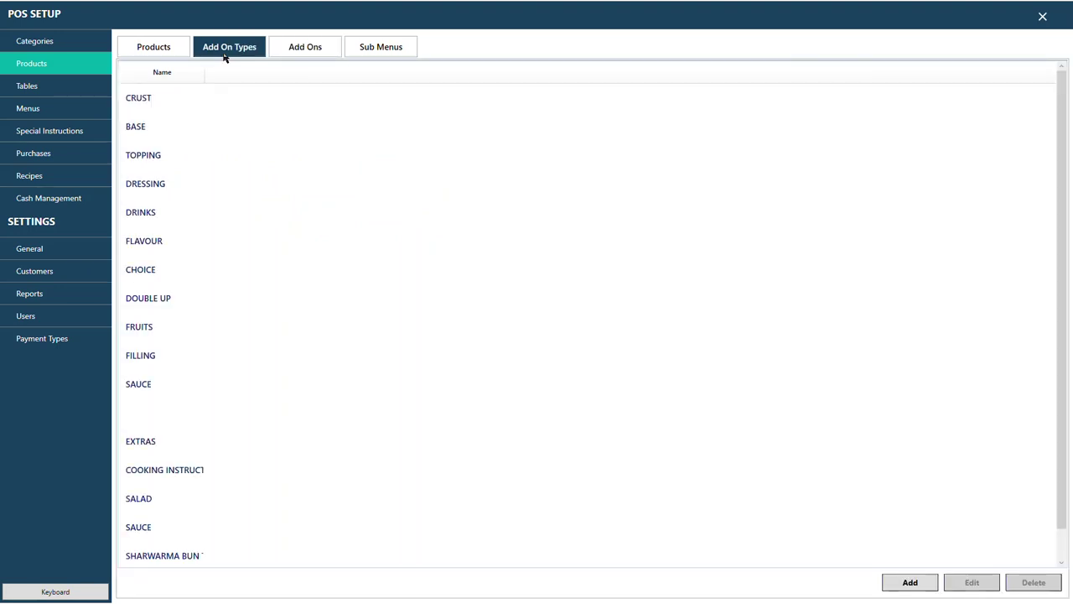
pyautogui.scroll(-1, 224, 196)
pyautogui.click(144, 384)
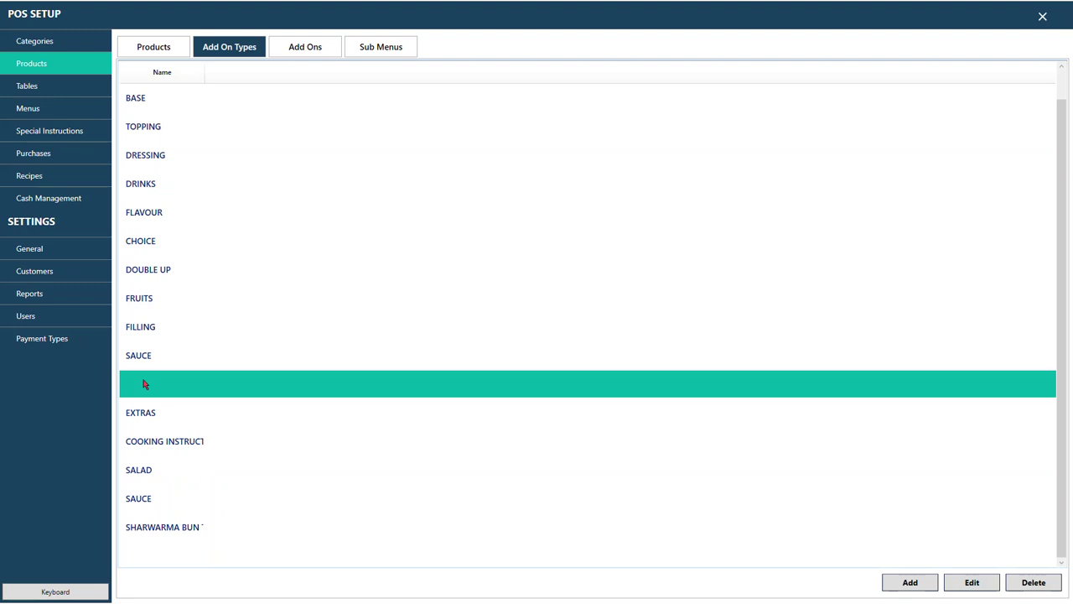
pyautogui.click(554, 336)
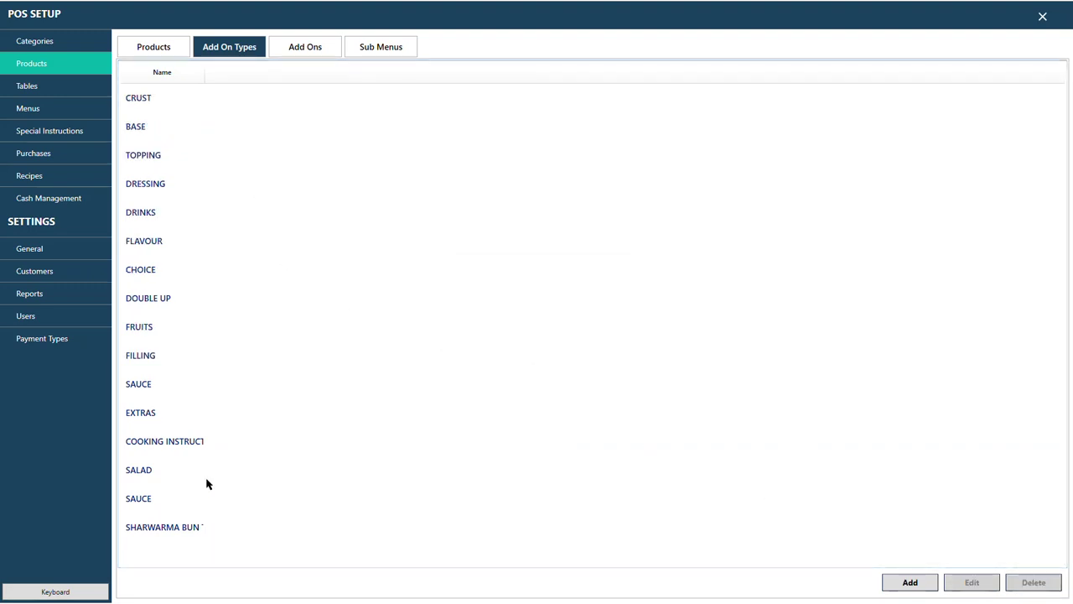
# Widen the Name column and begin a new add-on type
pyautogui.moveTo(204, 72); pyautogui.dragTo(306, 76)
pyautogui.click(910, 582)
pyautogui.click(507, 303)
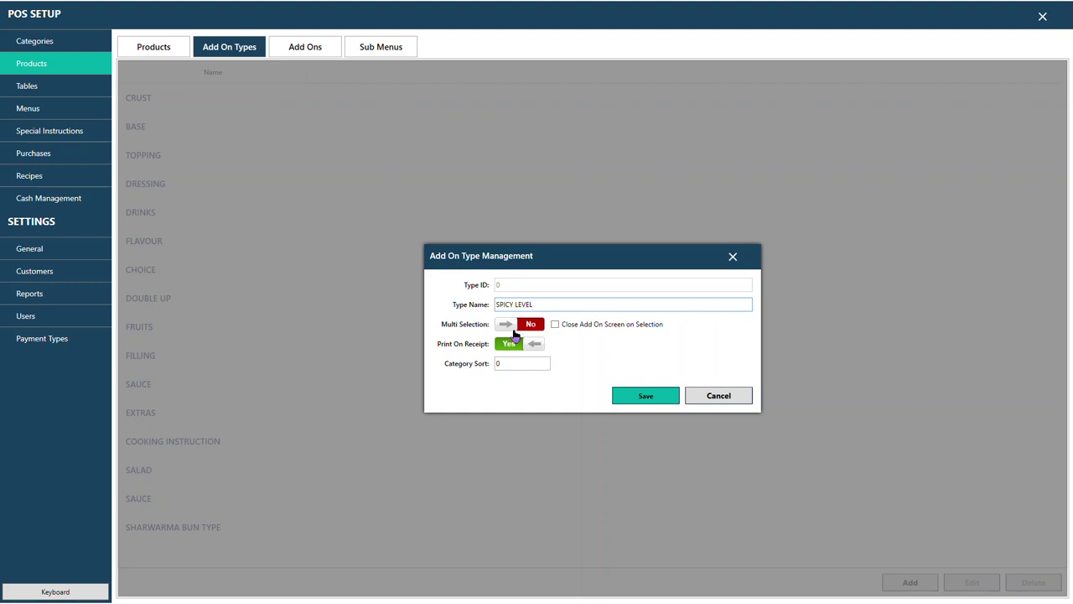
# Save the SPICY LEVEL add-on type with Print On Receipt set to No
pyautogui.moveTo(545, 304); pyautogui.dragTo(495, 306)
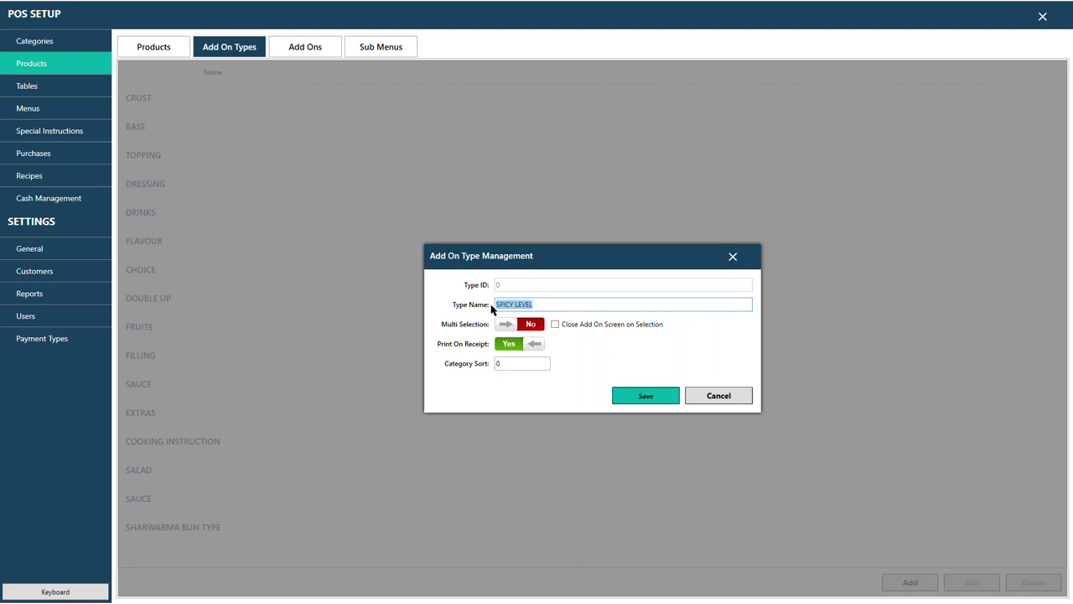
pyautogui.click(501, 347)
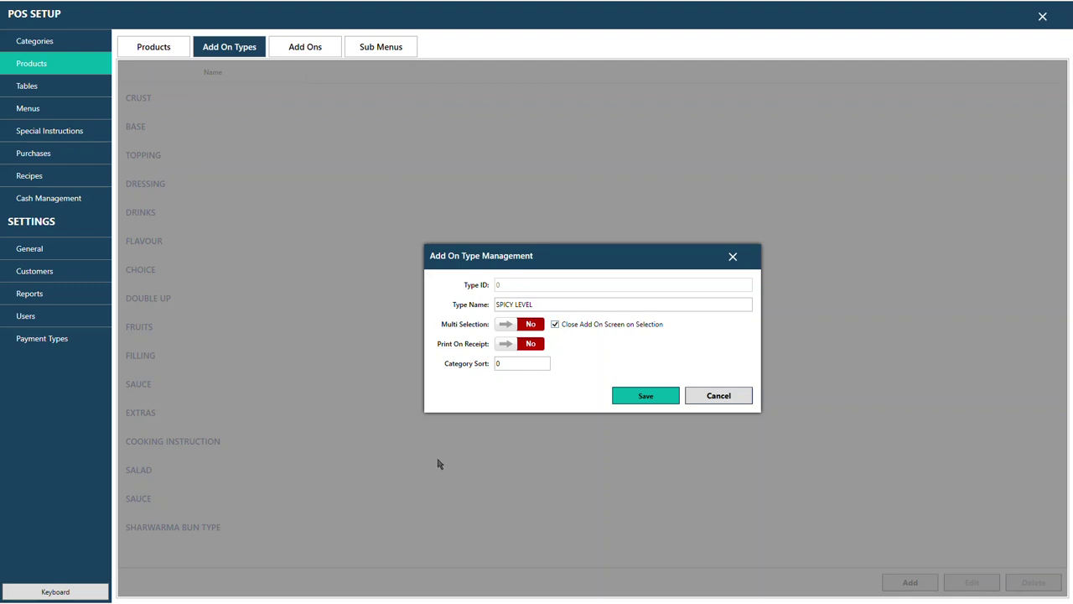
pyautogui.click(652, 398)
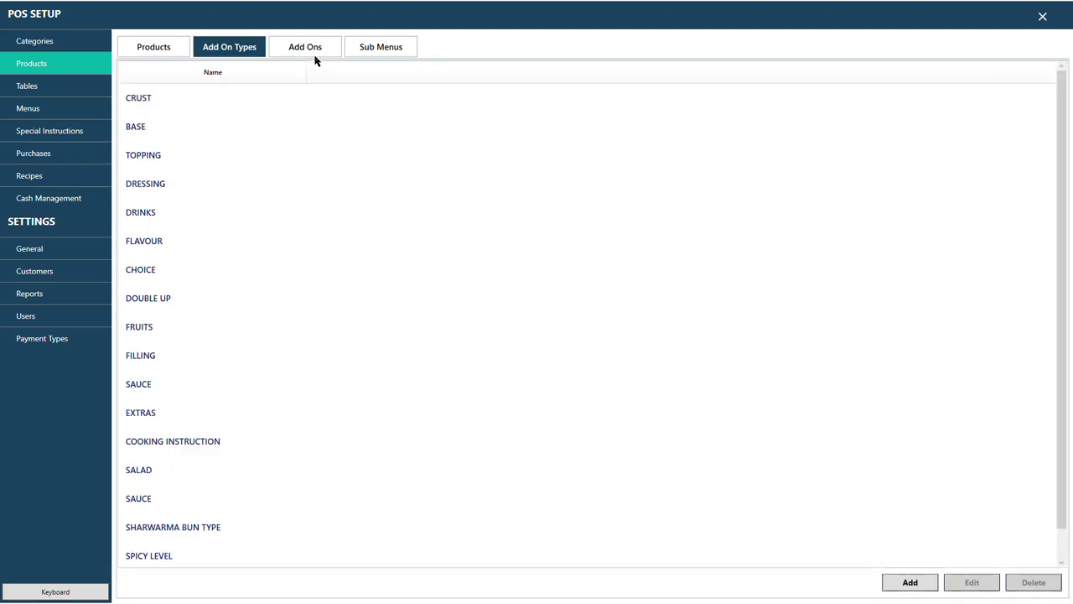
# Filter the Add Ons list to CHEF SPECIAL DISHES and start a new add-on
pyautogui.click(153, 48)
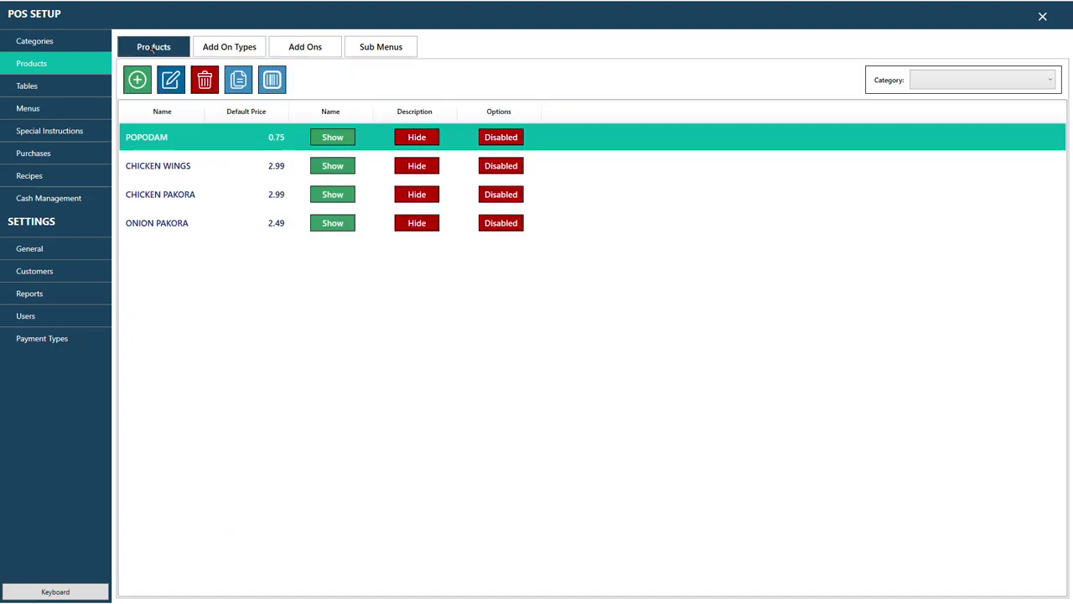
pyautogui.click(933, 81)
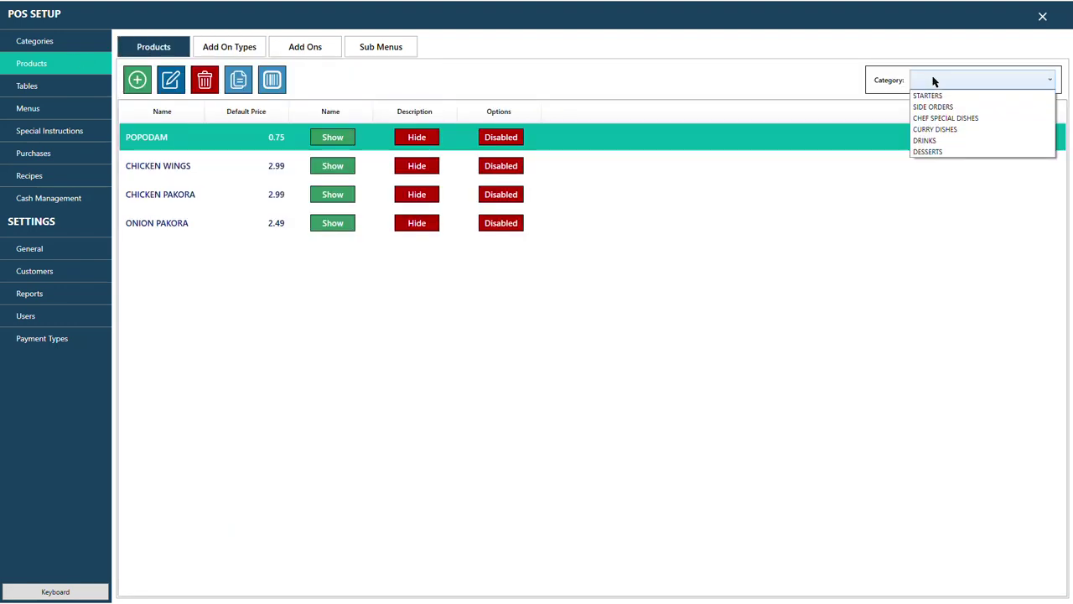
pyautogui.click(944, 118)
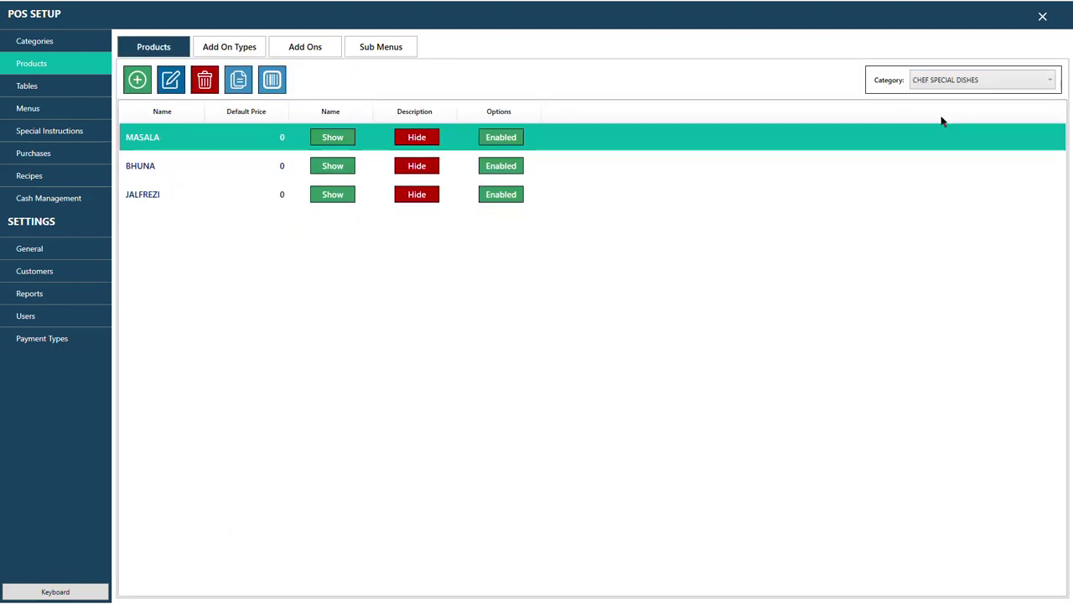
pyautogui.click(321, 46)
pyautogui.click(933, 81)
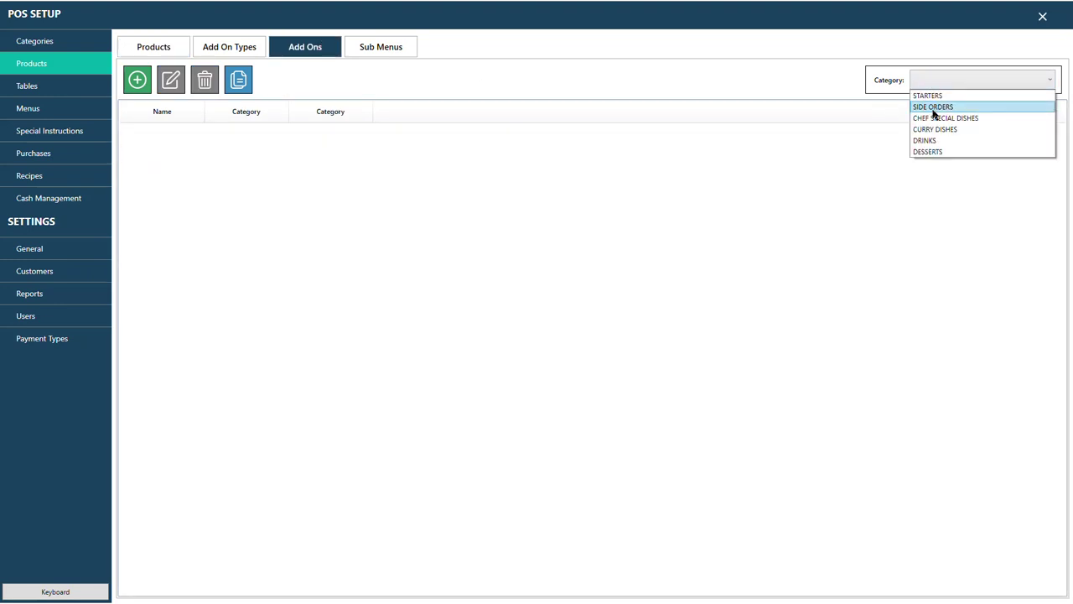
pyautogui.click(935, 120)
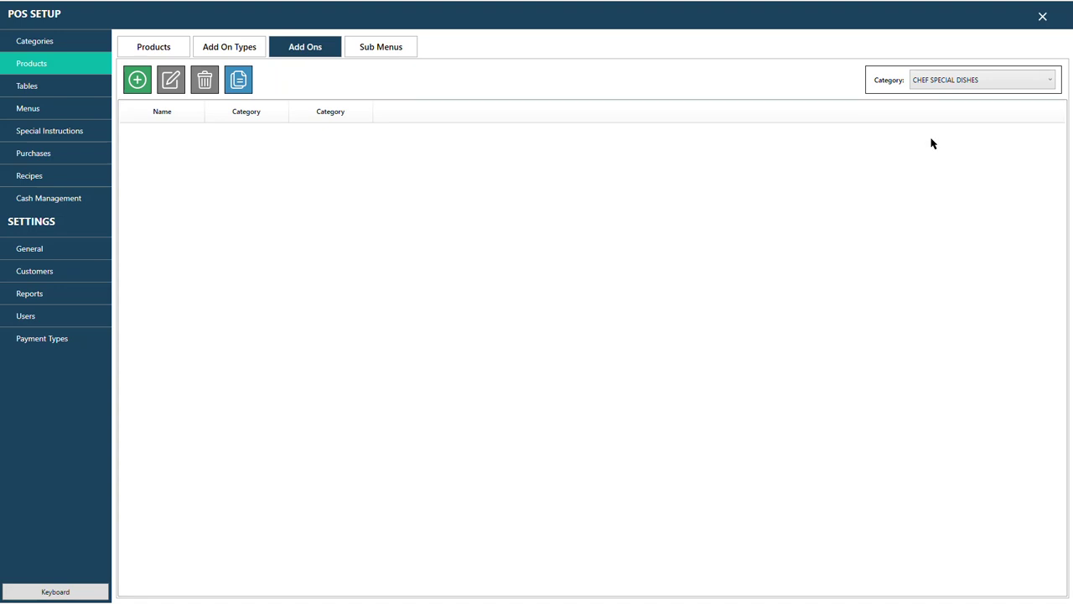
pyautogui.click(138, 81)
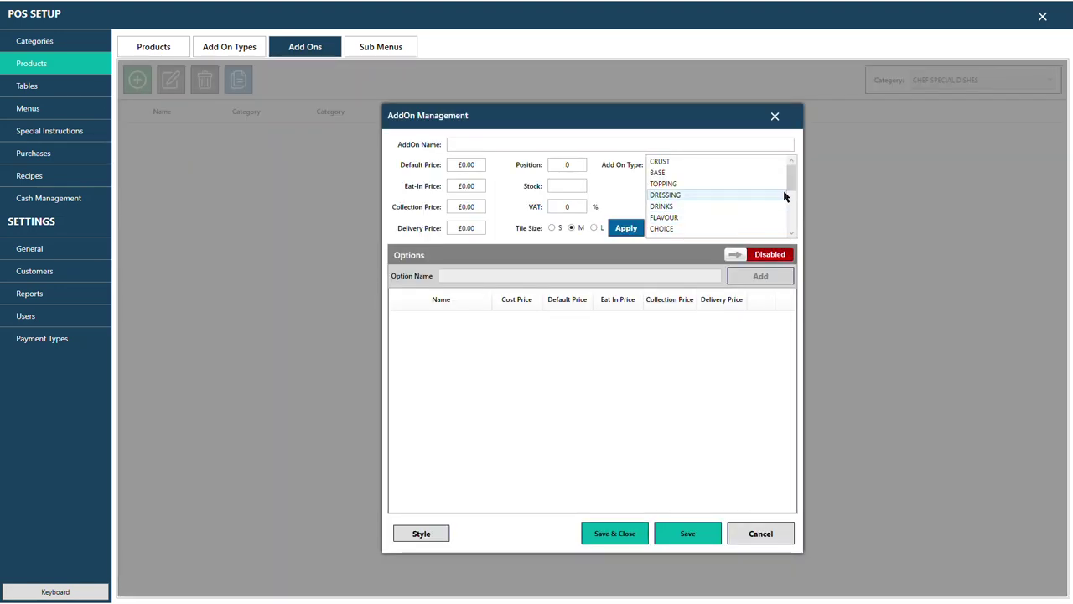
# Create MILD and MEDIUM as SPICY LEVEL add-ons
pyautogui.moveTo(786, 184); pyautogui.dragTo(795, 218)
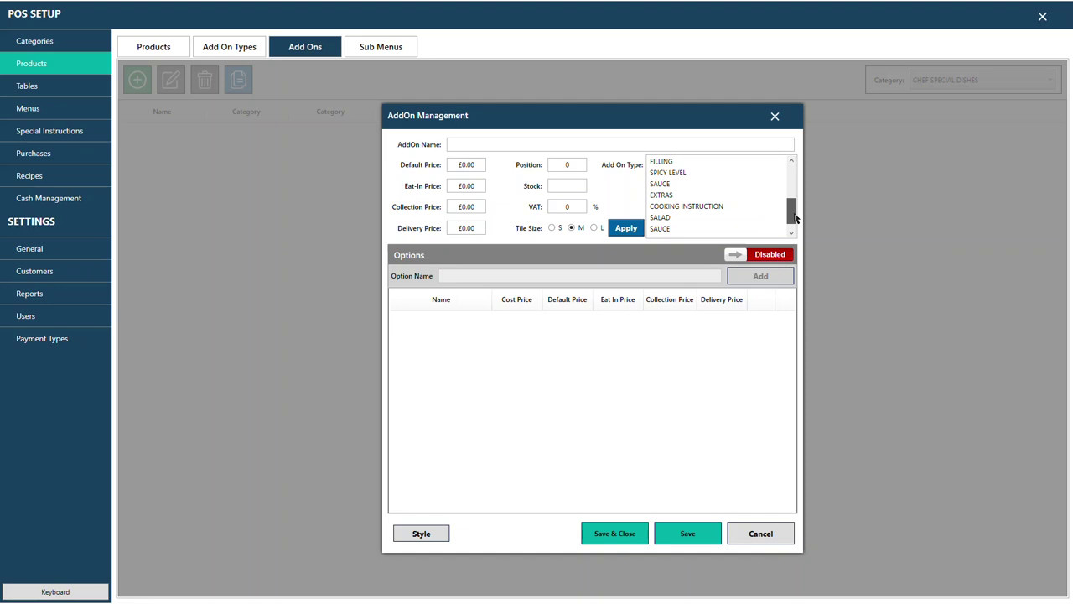
pyautogui.click(674, 172)
pyautogui.click(576, 143)
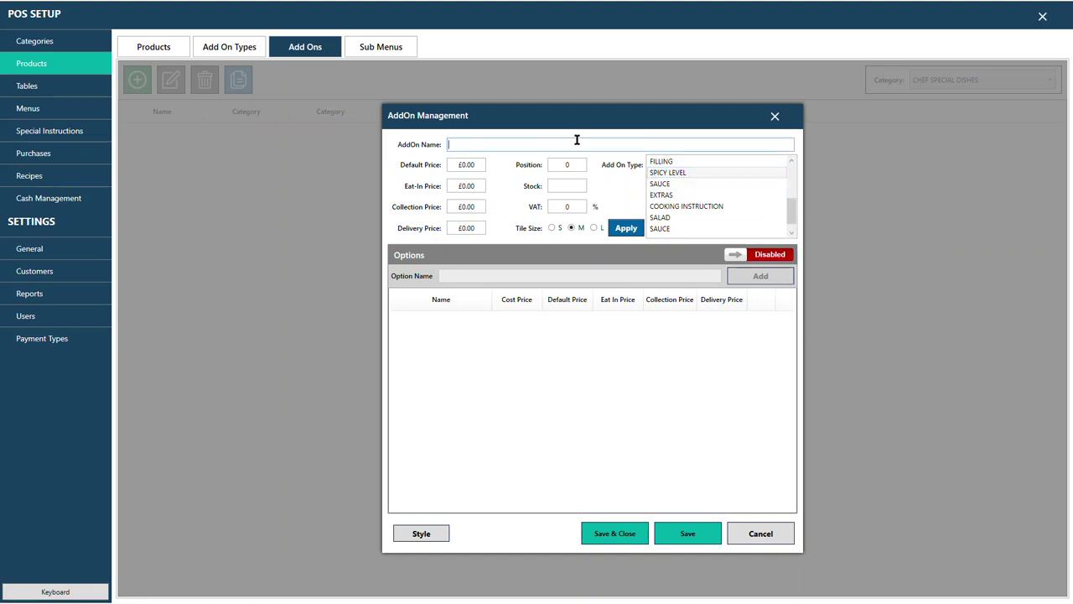
pyautogui.write('MILD')
pyautogui.click(692, 536)
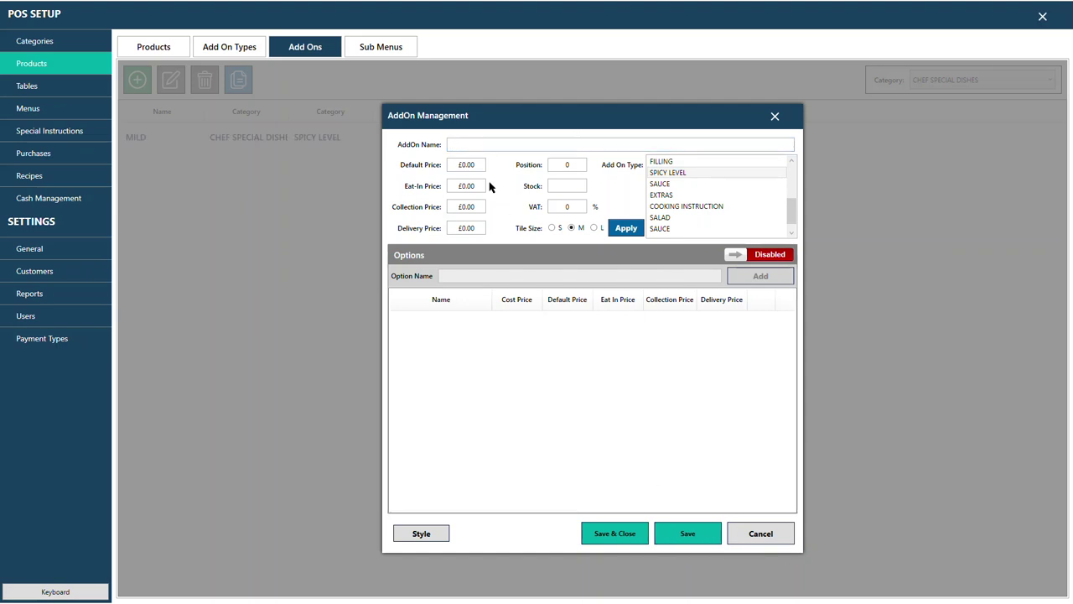
pyautogui.click(481, 142)
pyautogui.write('MEDIUM')
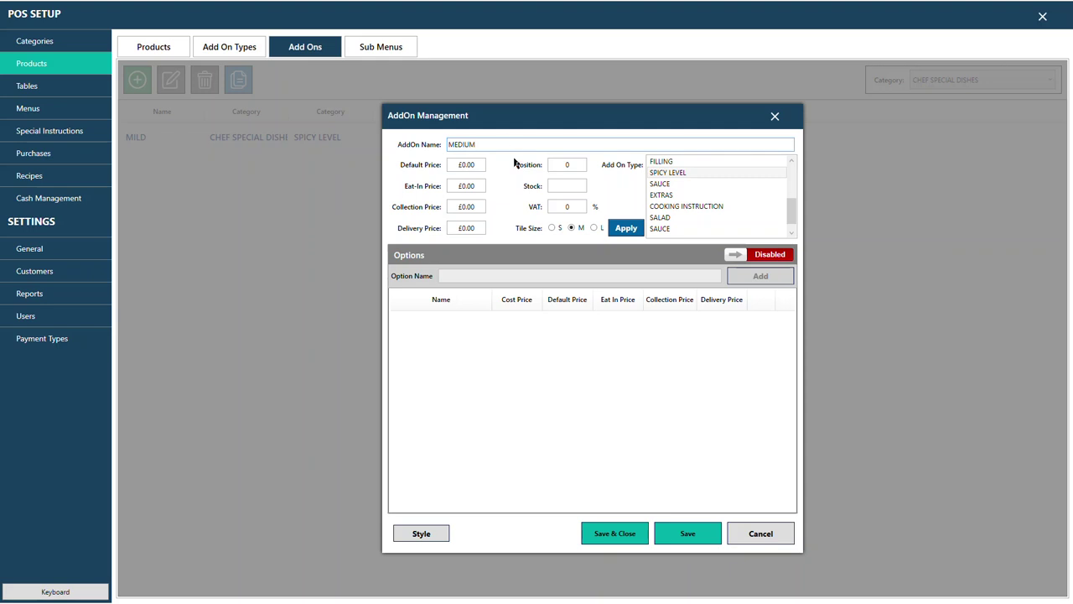
pyautogui.click(708, 534)
# Add HOT and EX HOT as SPICY LEVEL add-ons, then close the add-on editor
pyautogui.write('HOT')
pyautogui.click(690, 535)
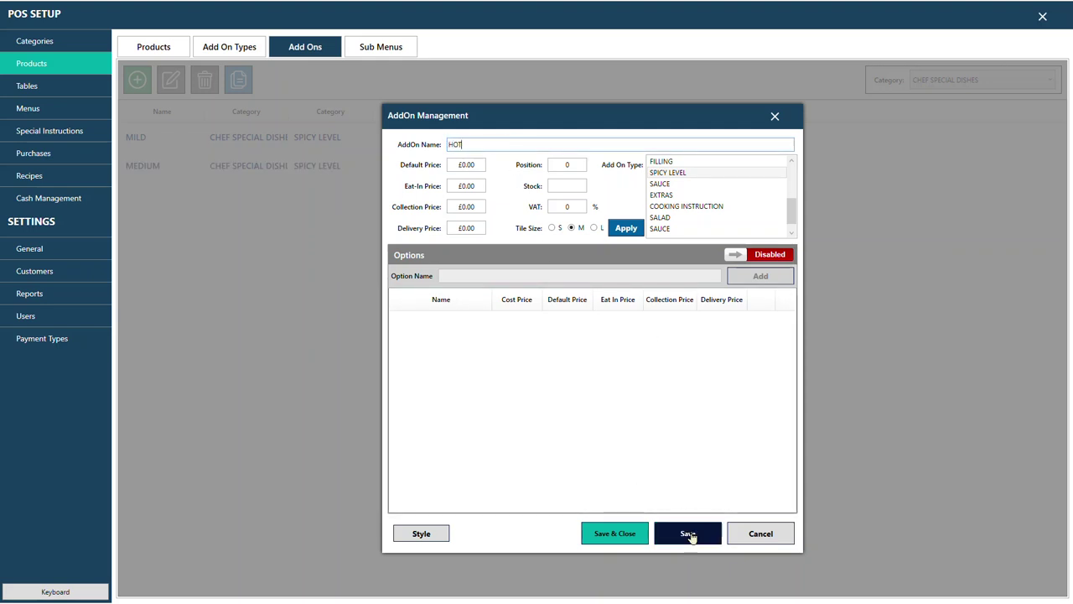
pyautogui.click(510, 148)
pyautogui.write('EX HOT')
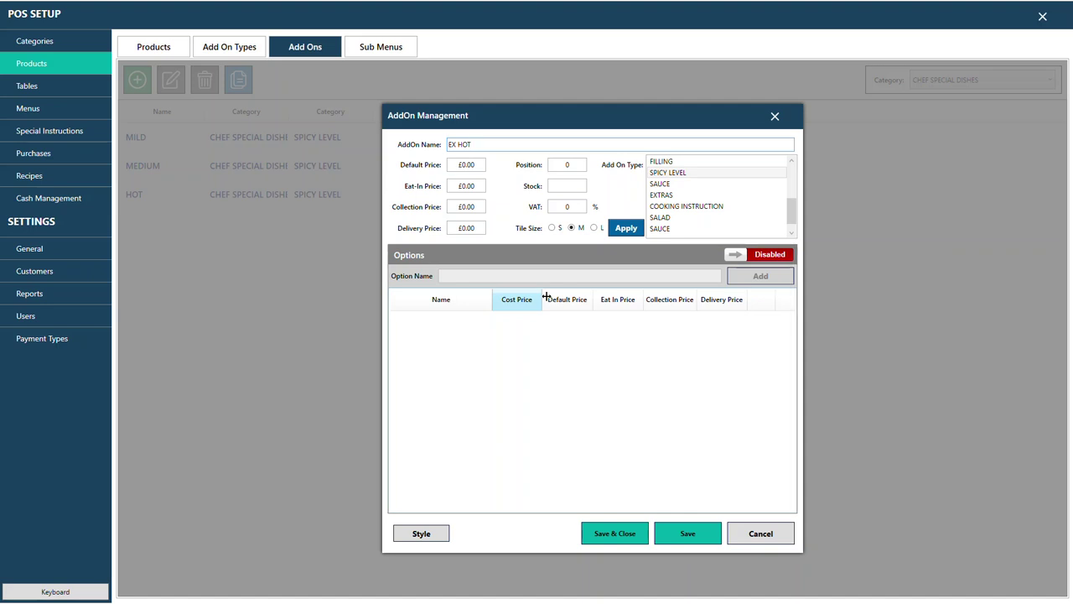
pyautogui.click(473, 164)
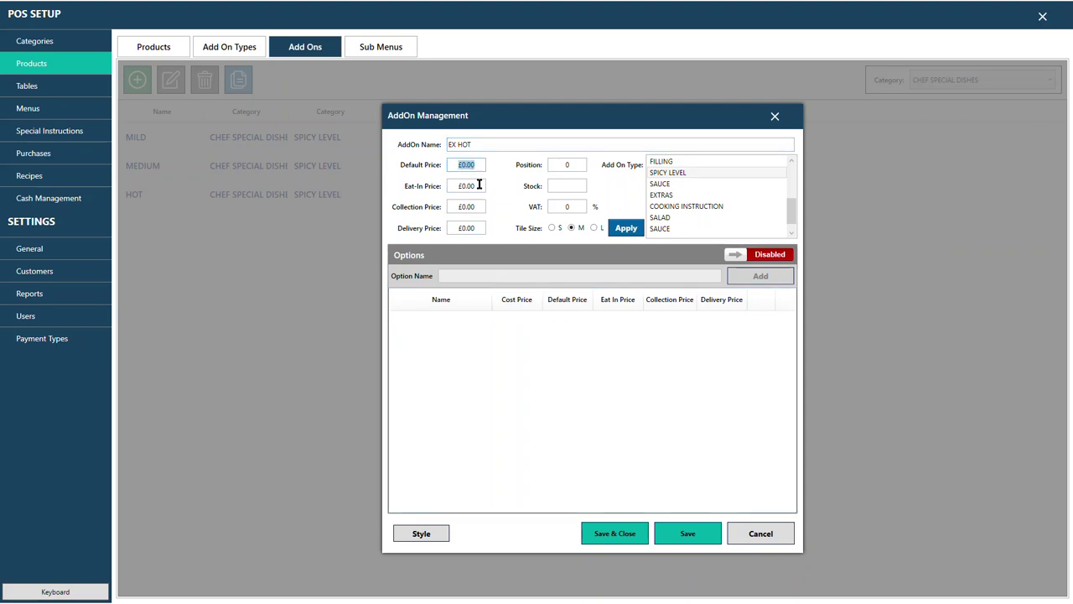
pyautogui.click(483, 144)
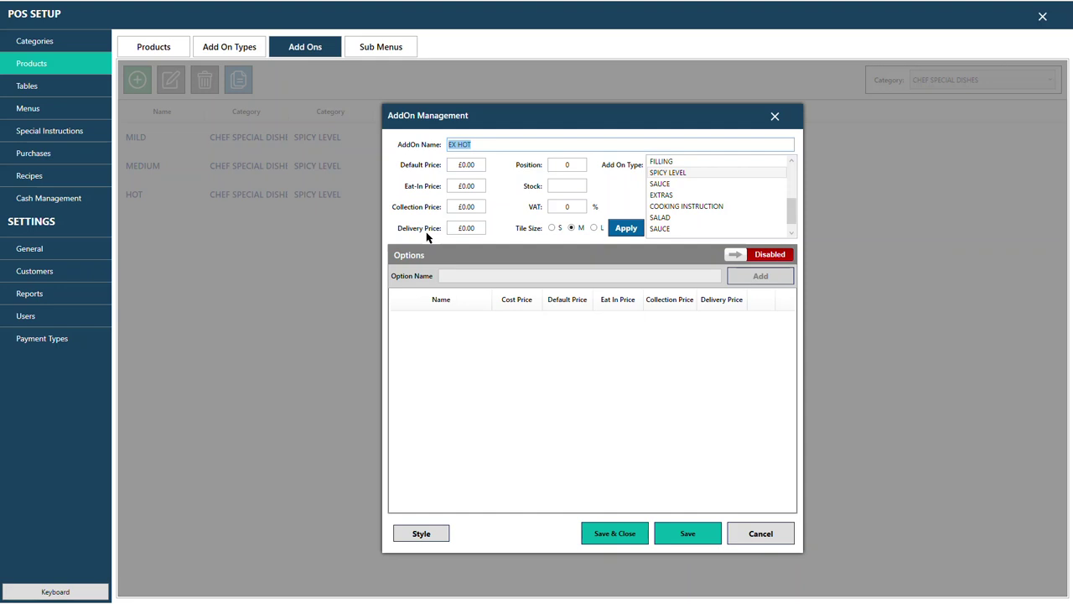
pyautogui.click(691, 536)
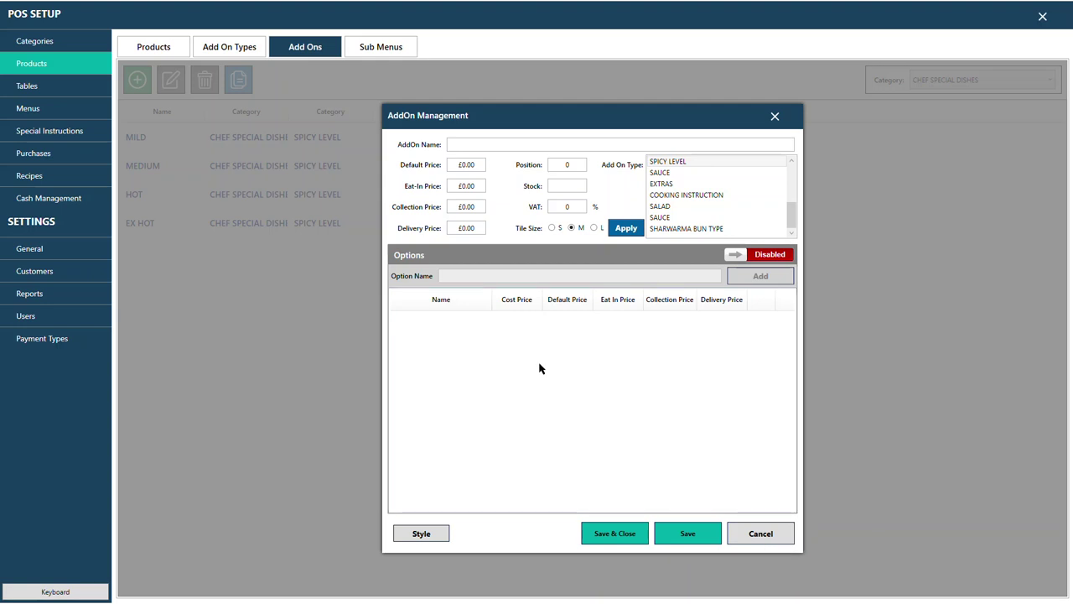
pyautogui.click(761, 534)
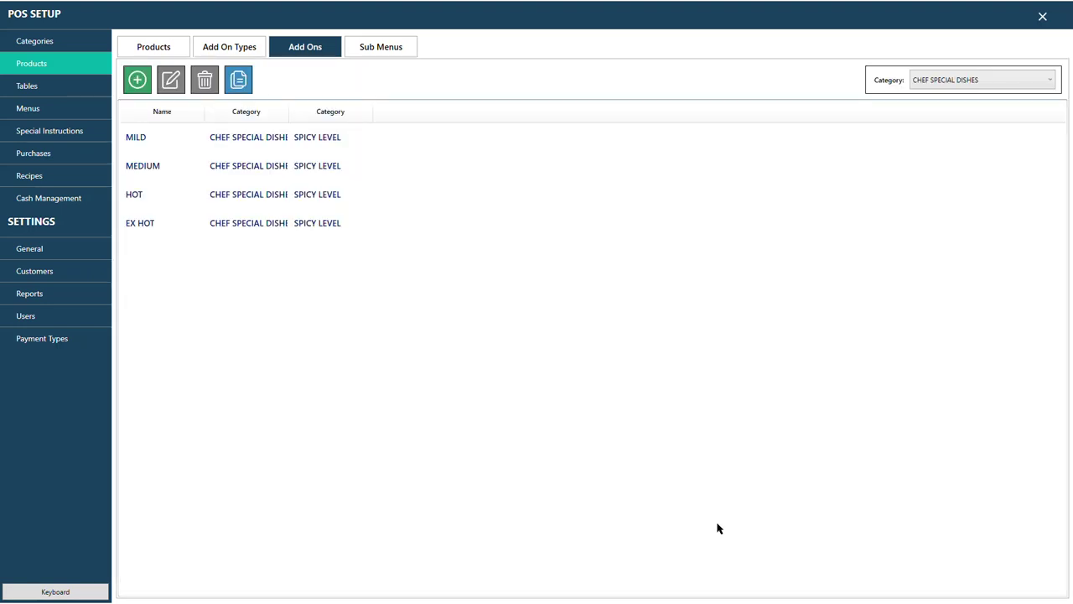
pyautogui.click(1044, 20)
pyautogui.click(365, 279)
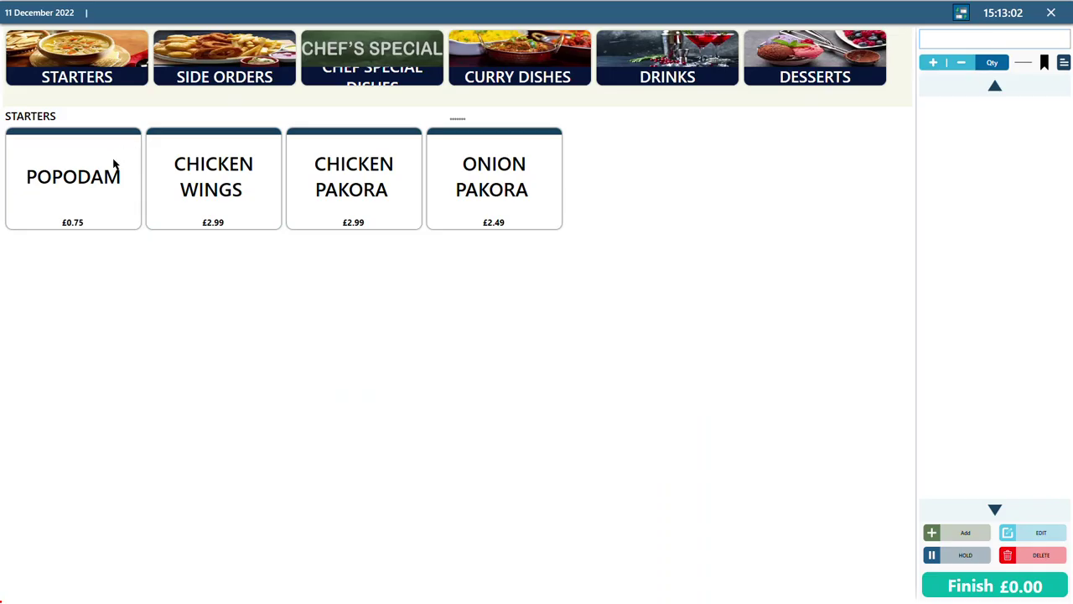
pyautogui.click(409, 55)
pyautogui.click(86, 186)
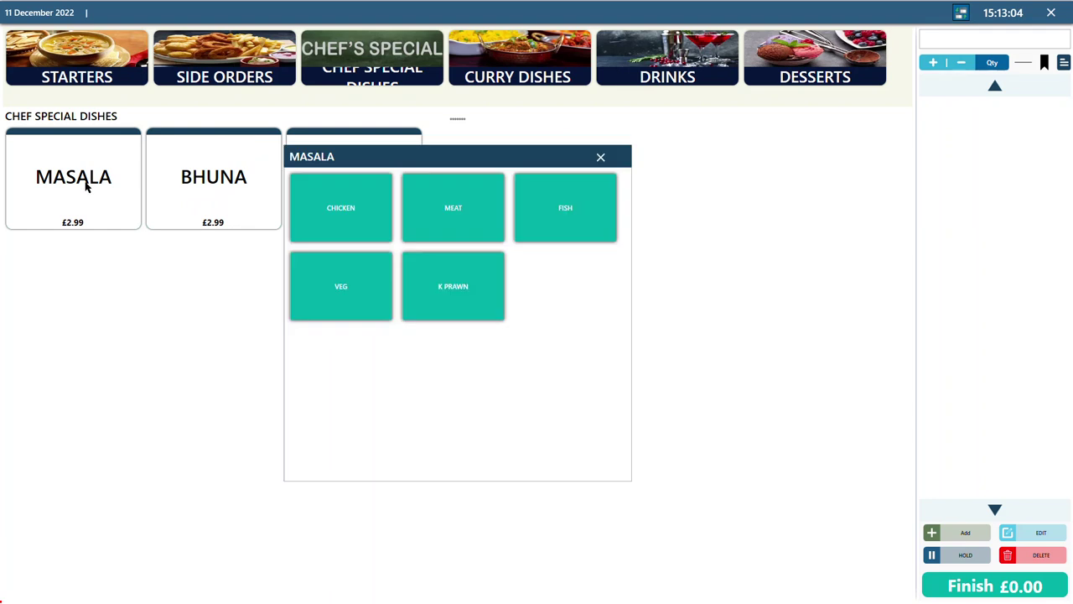
pyautogui.click(341, 209)
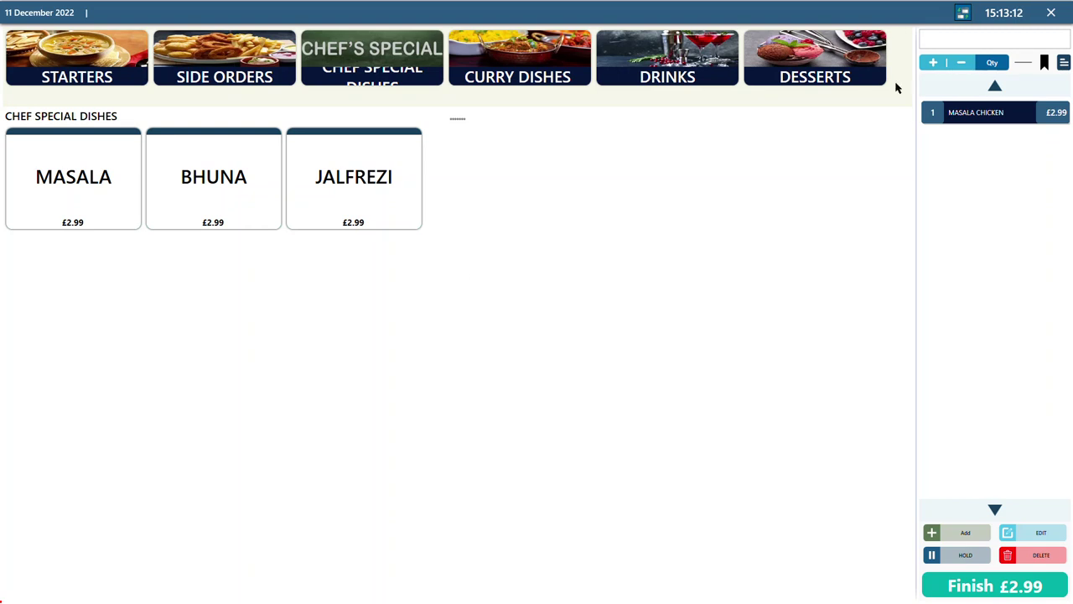
pyautogui.click(961, 118)
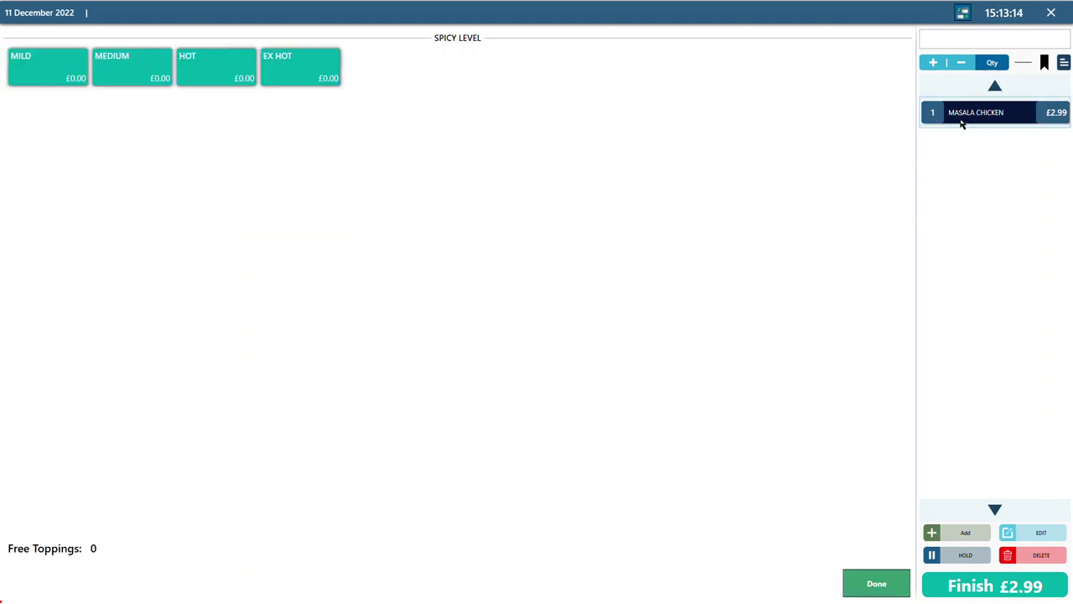
pyautogui.click(226, 78)
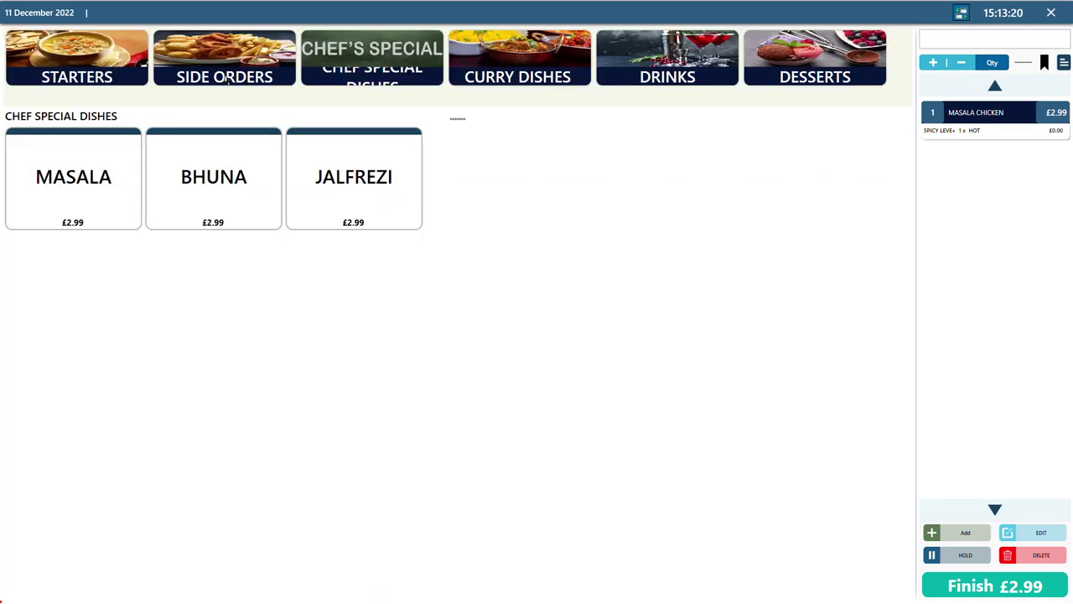
pyautogui.click(1045, 555)
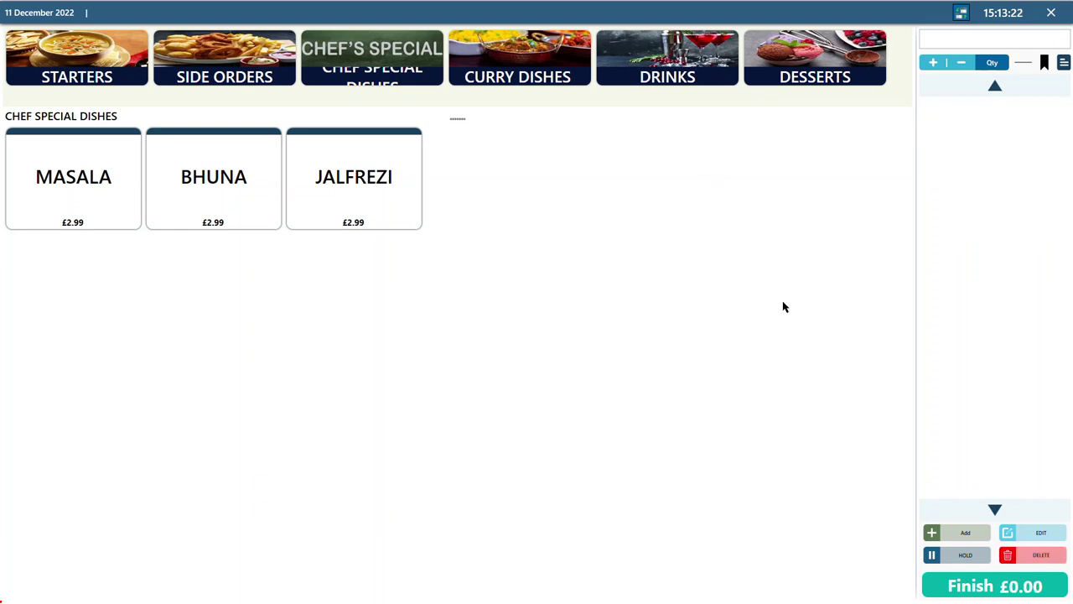
pyautogui.click(1051, 14)
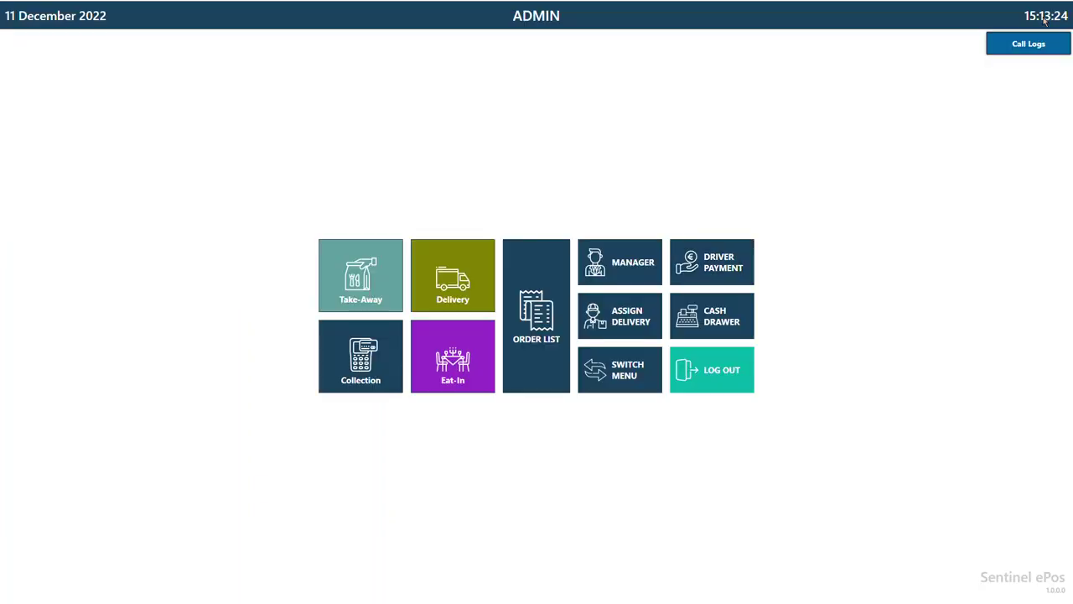
pyautogui.click(651, 259)
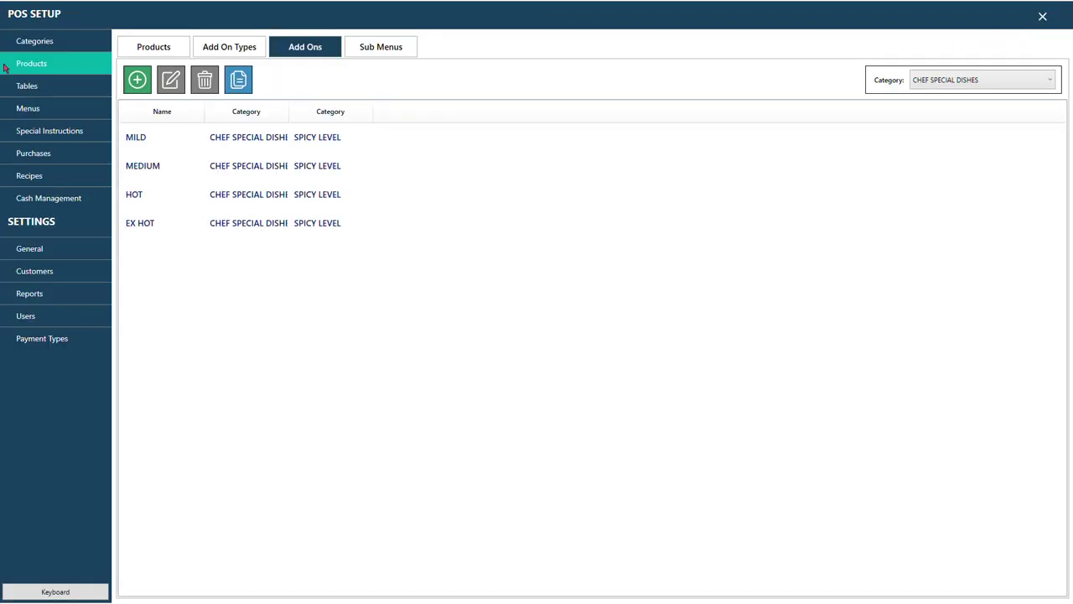
# Turn on automatic add-ons for the CHEF SPECIAL DISHES category and apply them to its products
pyautogui.click(49, 43)
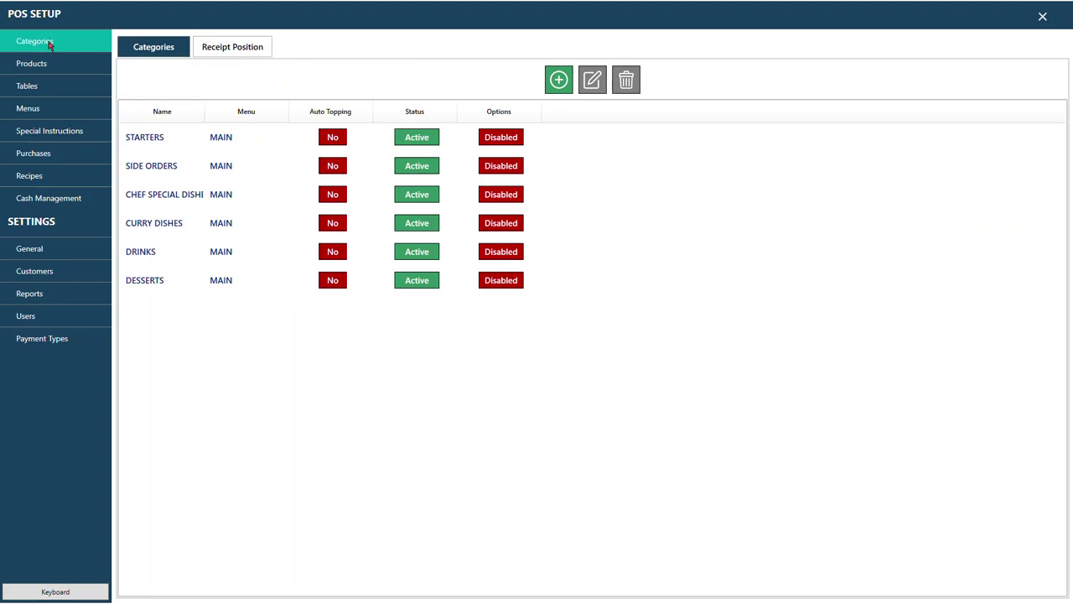
pyautogui.click(162, 193)
pyautogui.click(592, 79)
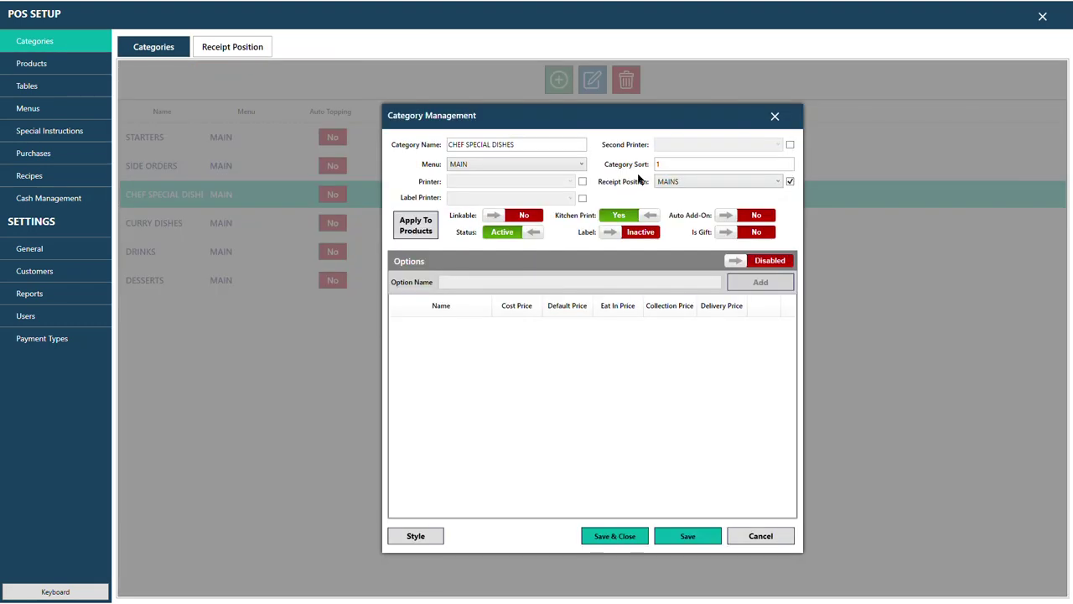
pyautogui.click(751, 218)
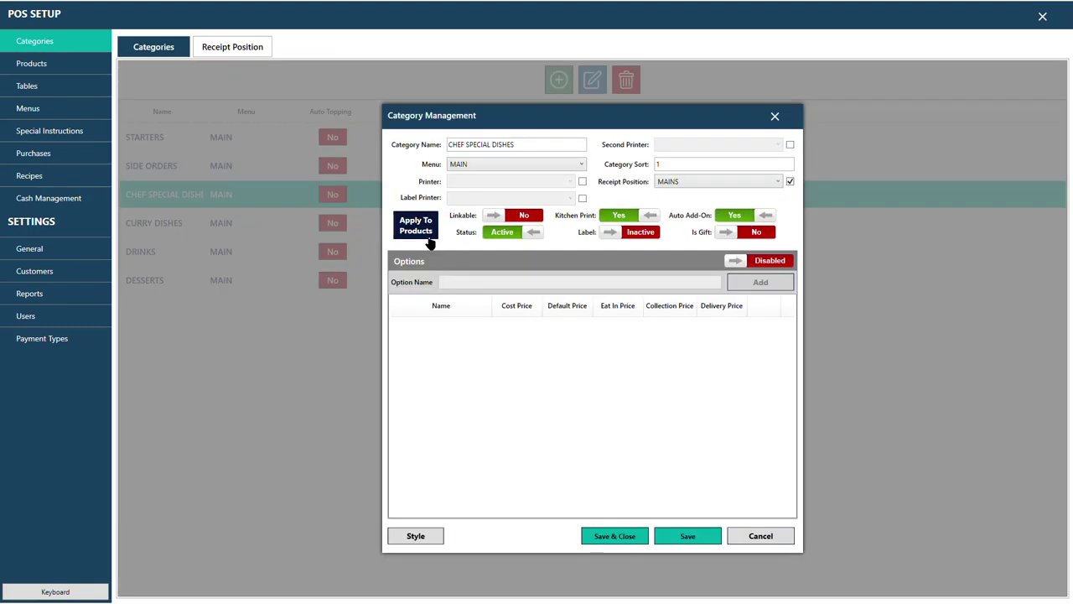
pyautogui.click(427, 235)
pyautogui.click(616, 336)
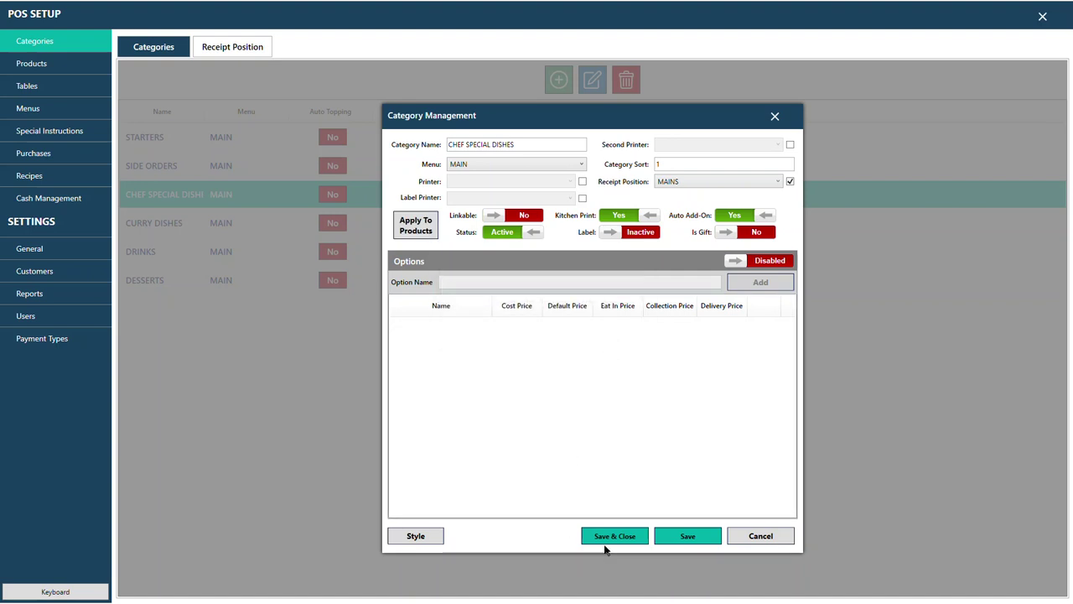
pyautogui.click(613, 537)
# Test a take-away Bhuna Meat with HOT spice level, then discard the order
pyautogui.click(1043, 18)
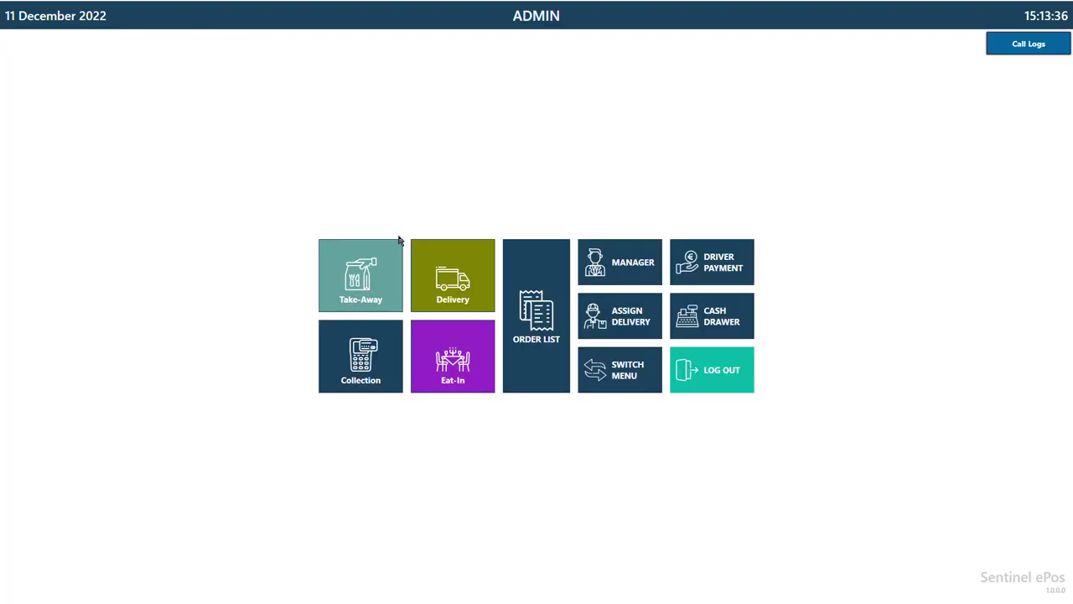
pyautogui.click(400, 240)
pyautogui.click(372, 57)
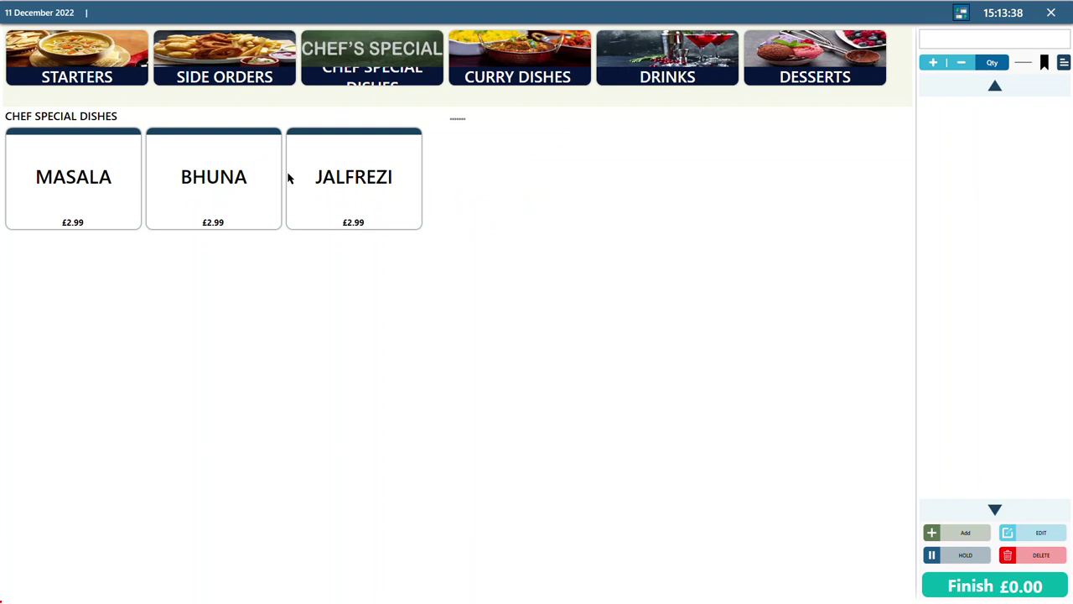
pyautogui.click(220, 206)
pyautogui.click(448, 257)
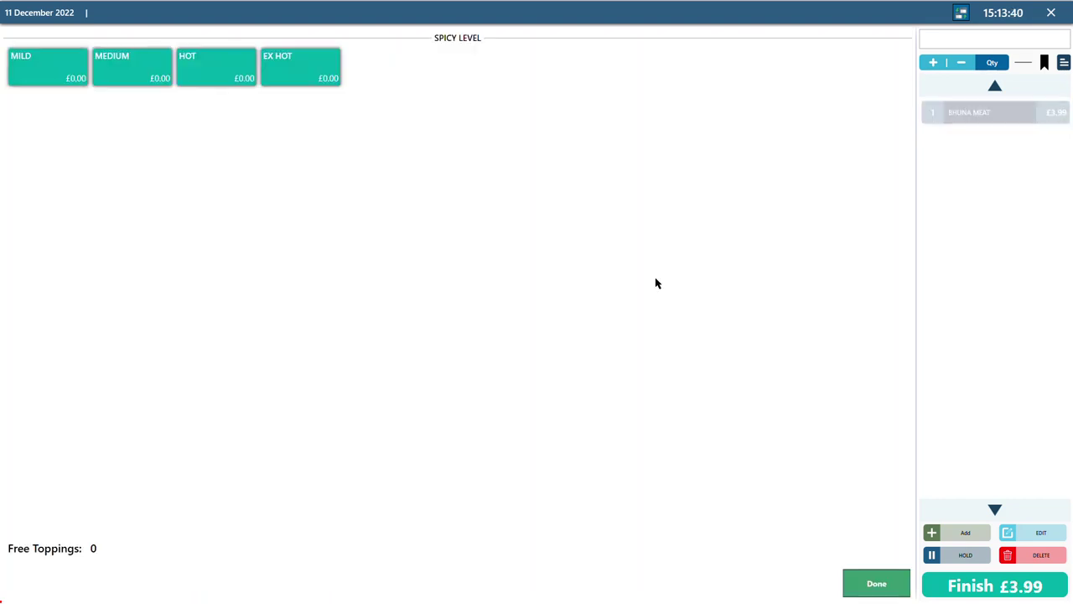
pyautogui.click(195, 77)
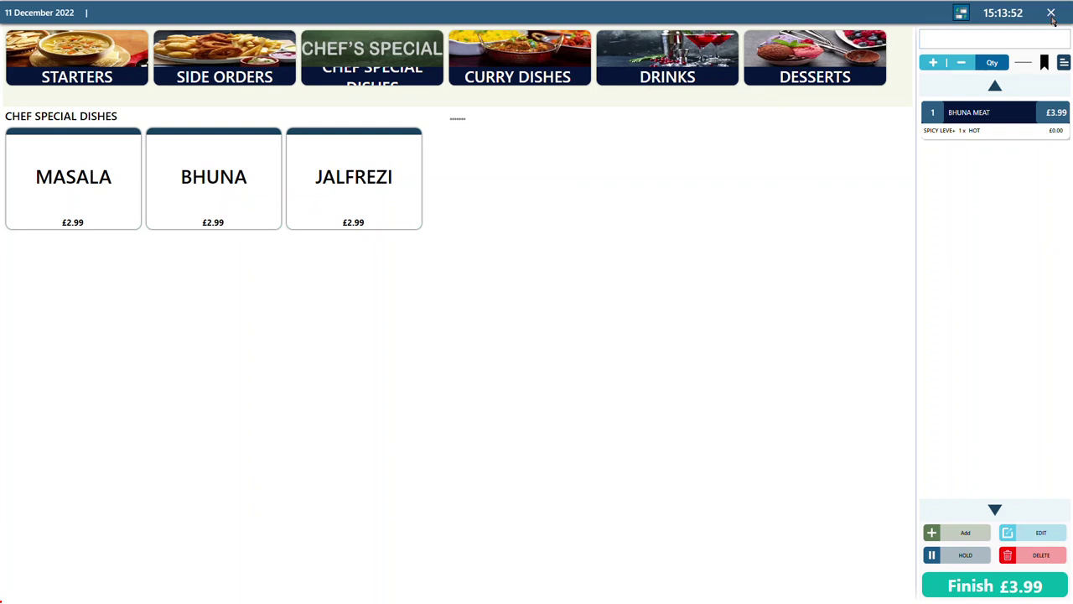
pyautogui.click(1050, 14)
pyautogui.click(555, 335)
# Edit BHUNA in the CHEF SPECIAL DISHES products and set its Auto Add-On to No
pyautogui.click(634, 272)
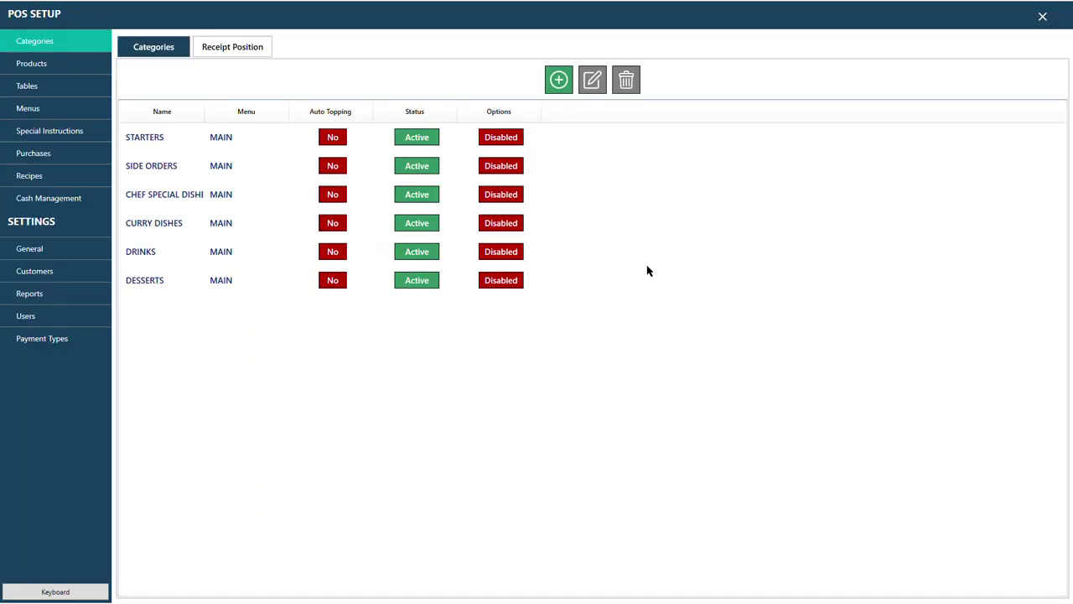
pyautogui.click(38, 85)
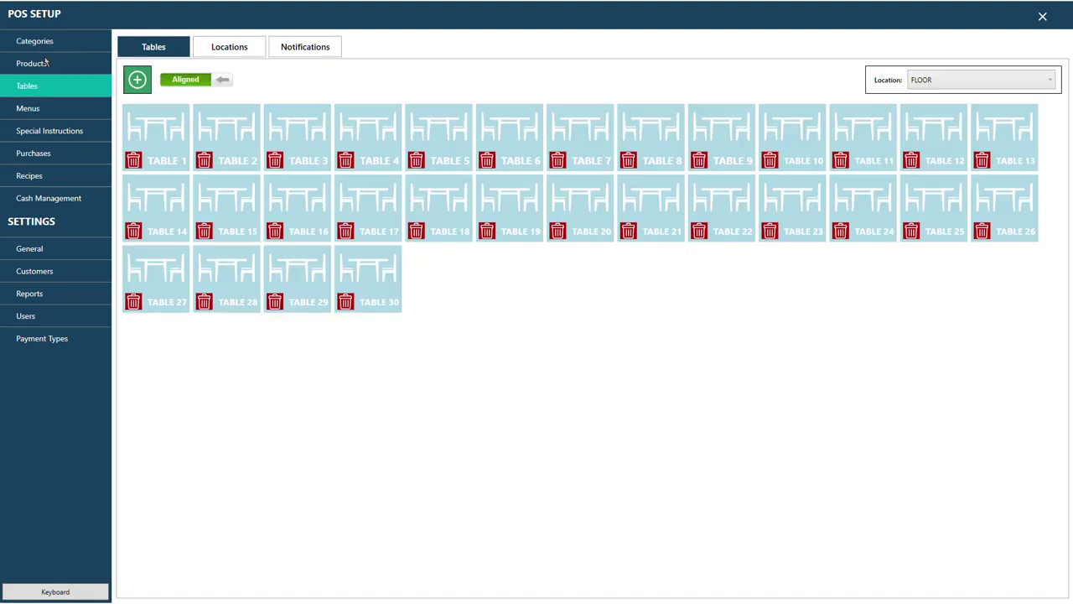
pyautogui.click(42, 64)
pyautogui.click(939, 79)
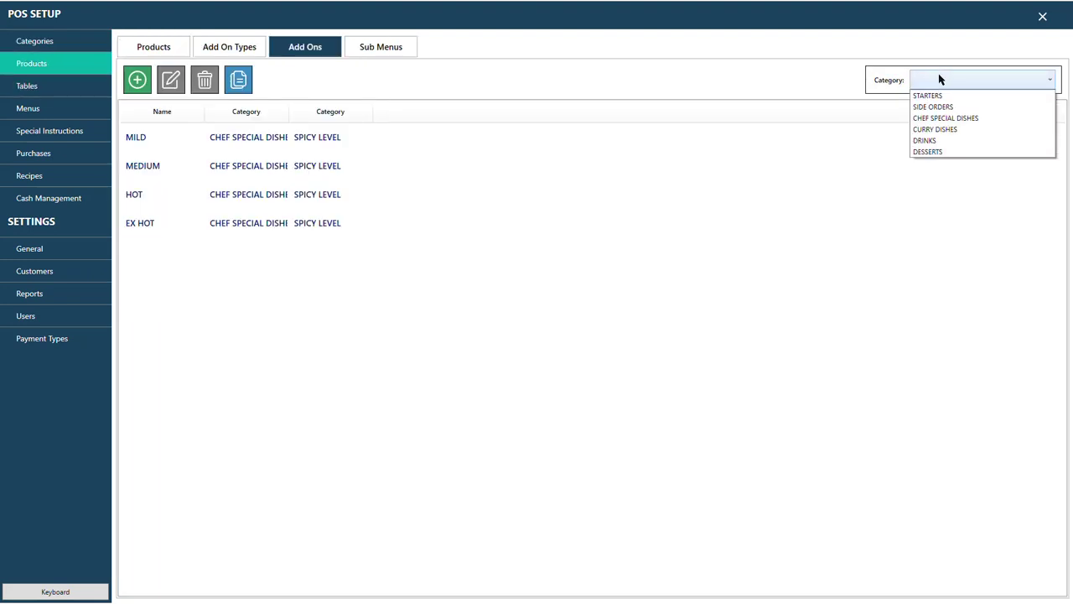
pyautogui.click(948, 116)
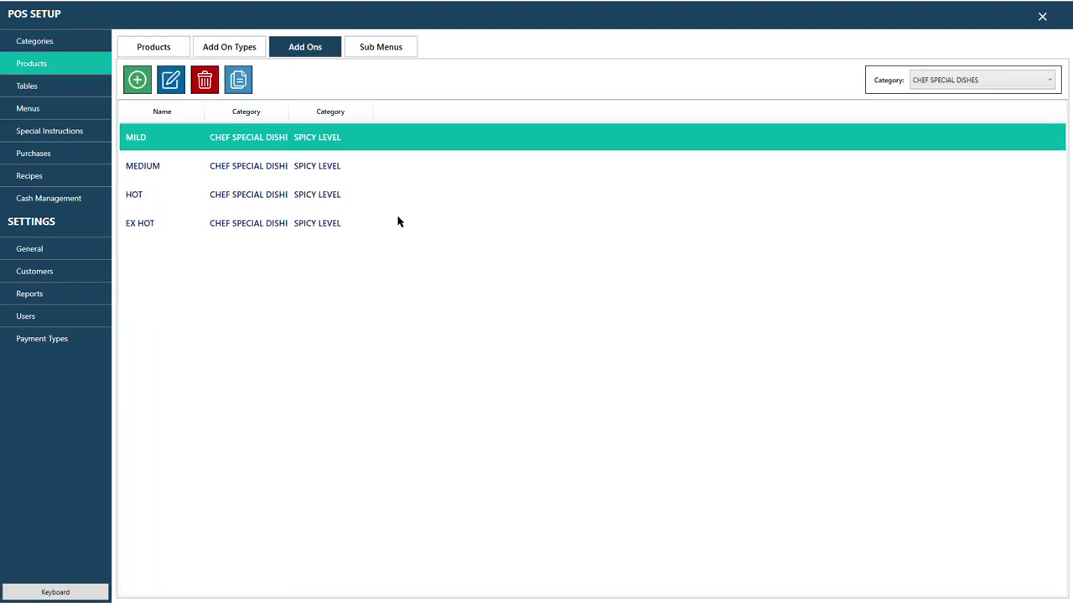
pyautogui.click(150, 47)
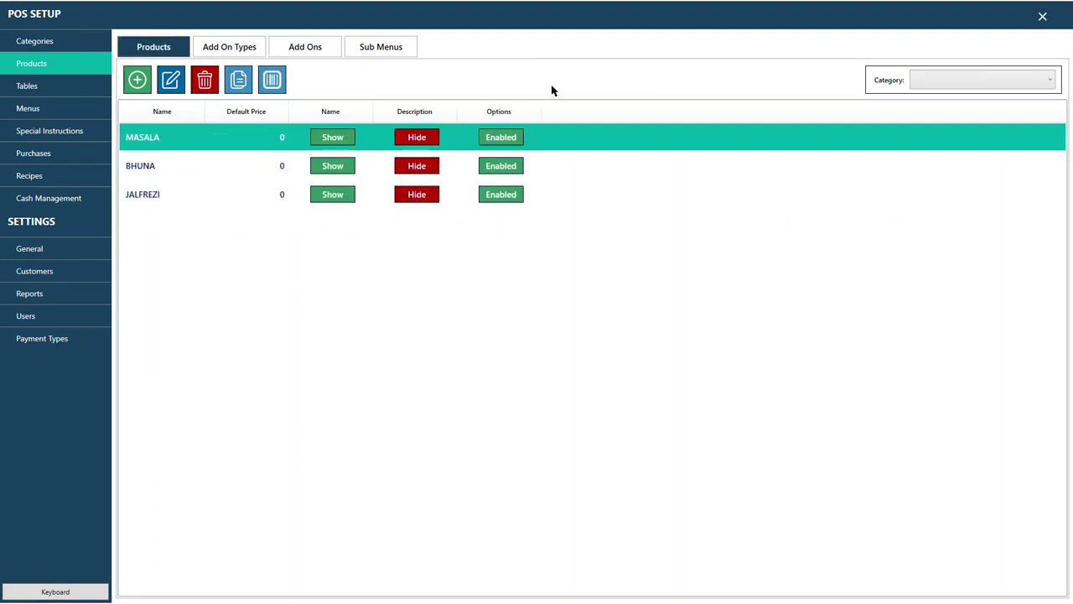
pyautogui.click(939, 80)
pyautogui.click(946, 120)
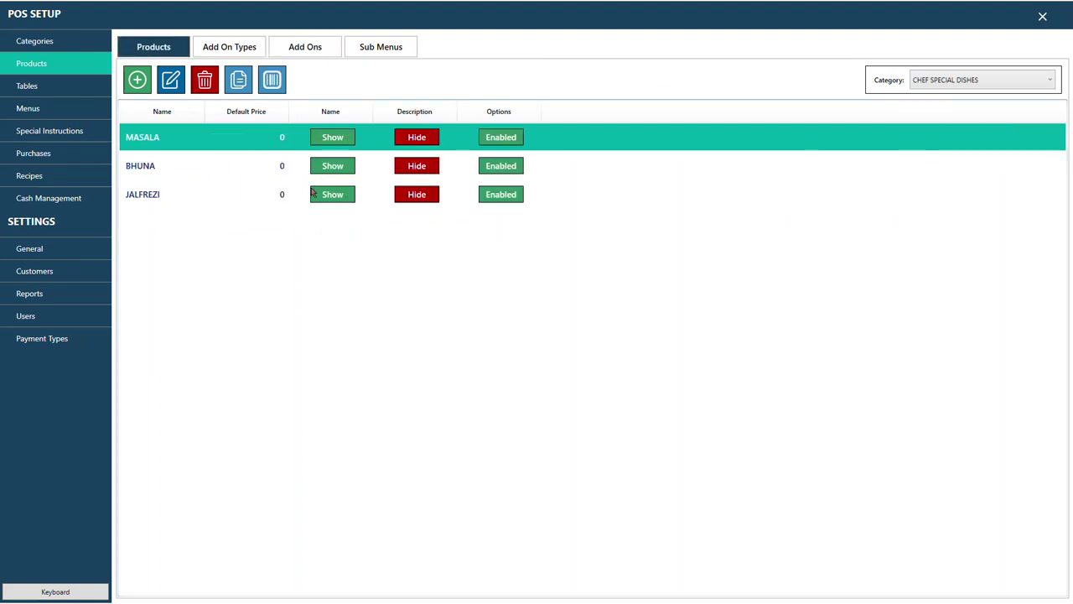
pyautogui.click(143, 168)
pyautogui.click(171, 81)
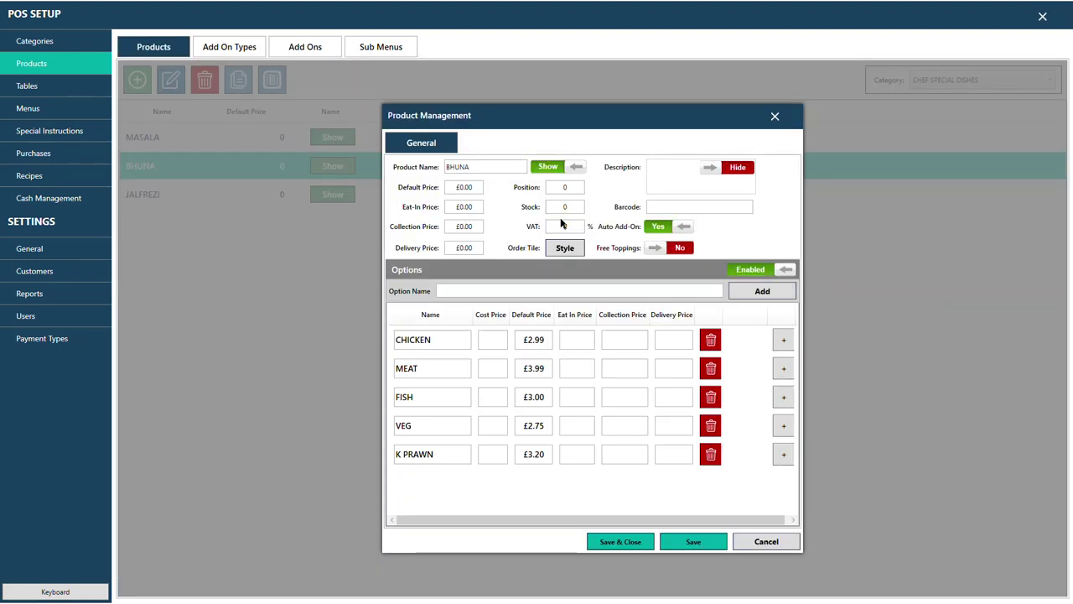
pyautogui.click(654, 228)
pyautogui.moveTo(491, 168); pyautogui.dragTo(382, 172)
# Save the BHUNA change and start a take-away with Masala Meat at HOT
pyautogui.click(619, 540)
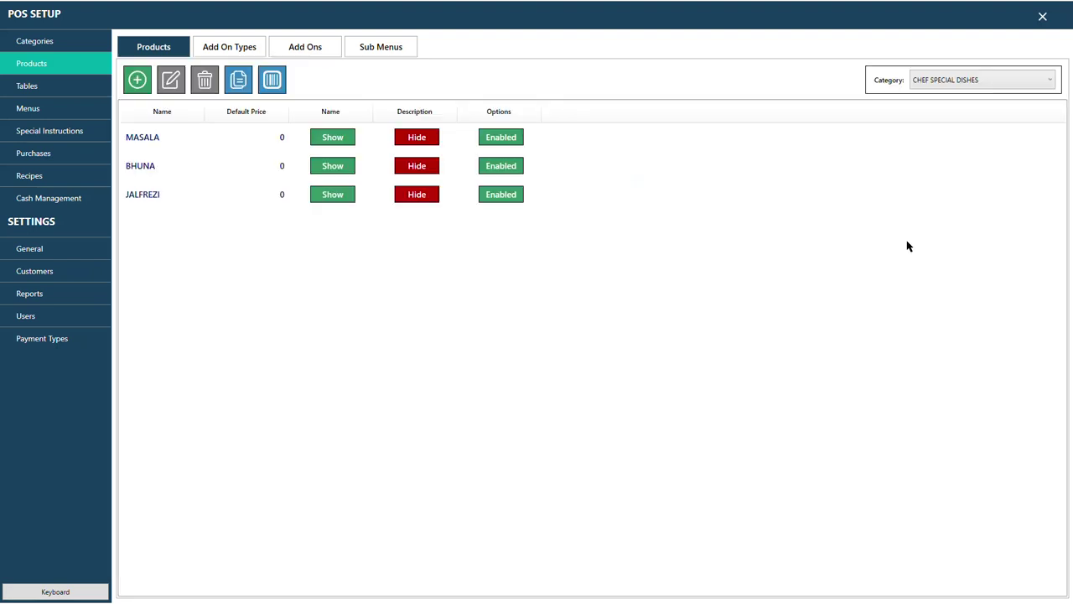
pyautogui.click(1037, 18)
pyautogui.click(352, 268)
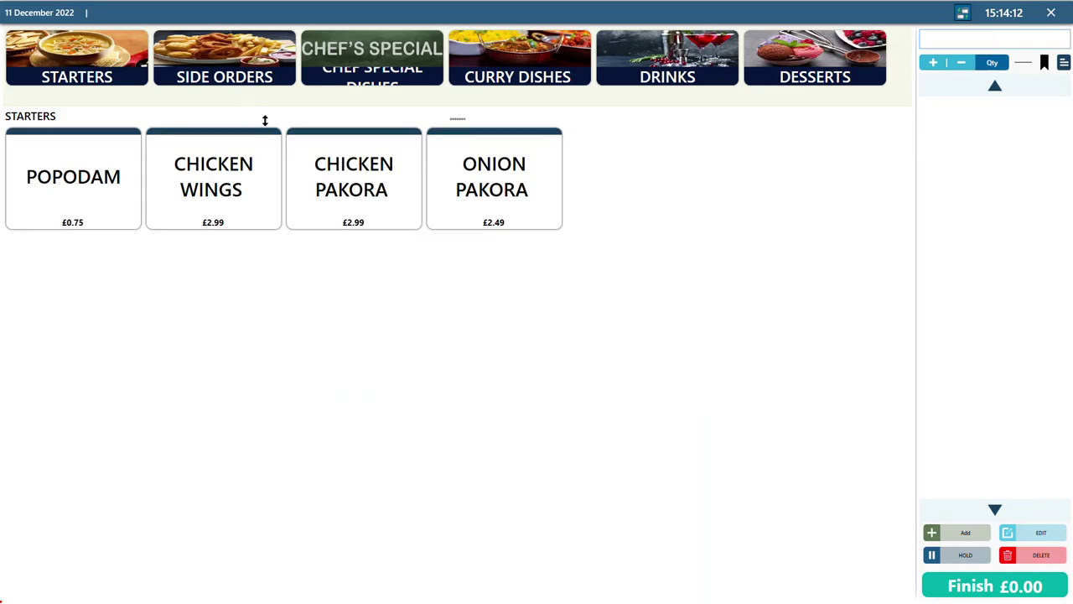
pyautogui.click(365, 77)
pyautogui.click(76, 199)
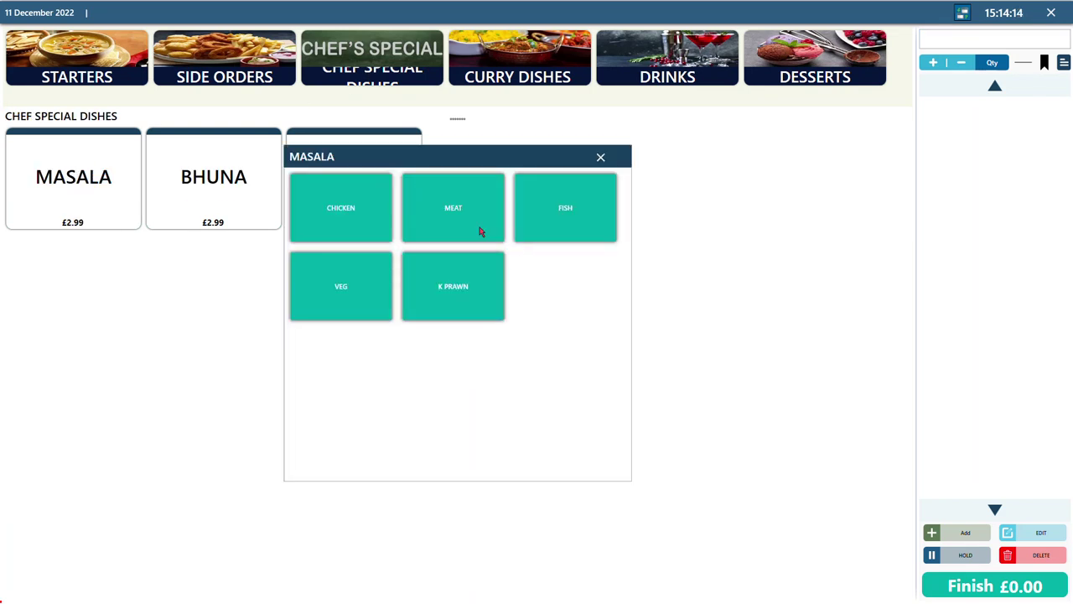
pyautogui.click(481, 233)
pyautogui.click(235, 72)
# Add Jalfrezi at EX HOT and Bhuna Chicken without a spice prompt, then delete all items
pyautogui.click(352, 205)
pyautogui.click(304, 76)
pyautogui.click(196, 176)
pyautogui.click(331, 218)
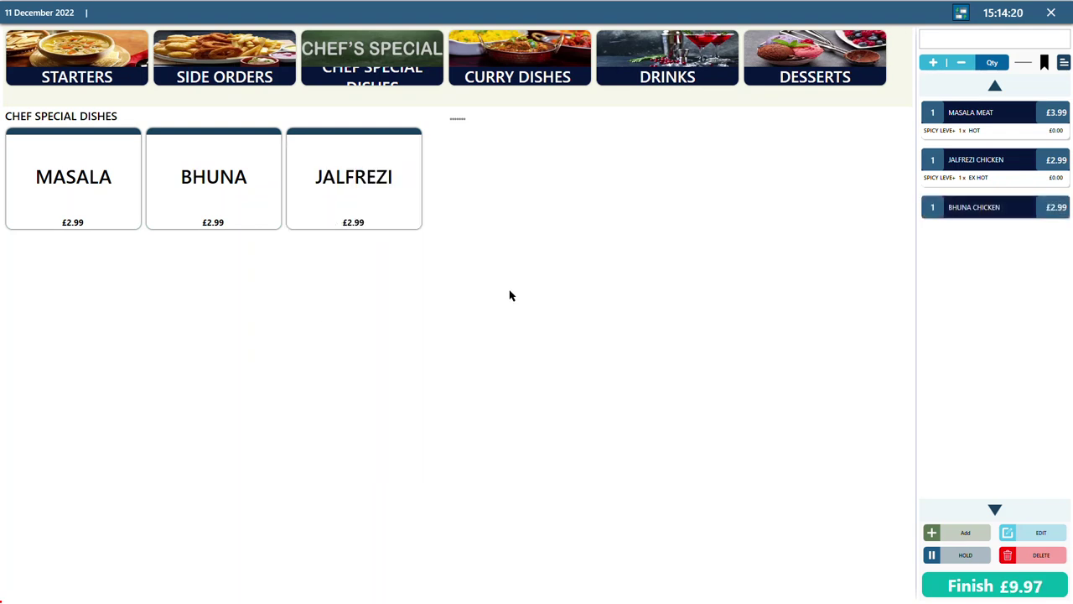
pyautogui.click(1047, 558)
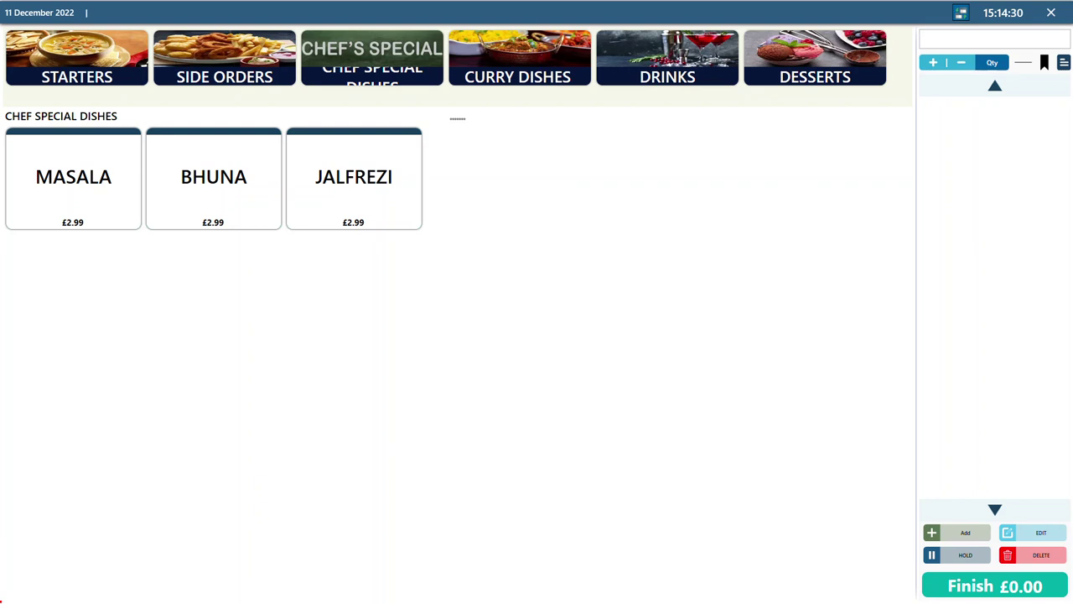
pyautogui.moveTo(465, 118); pyautogui.dragTo(473, 199)
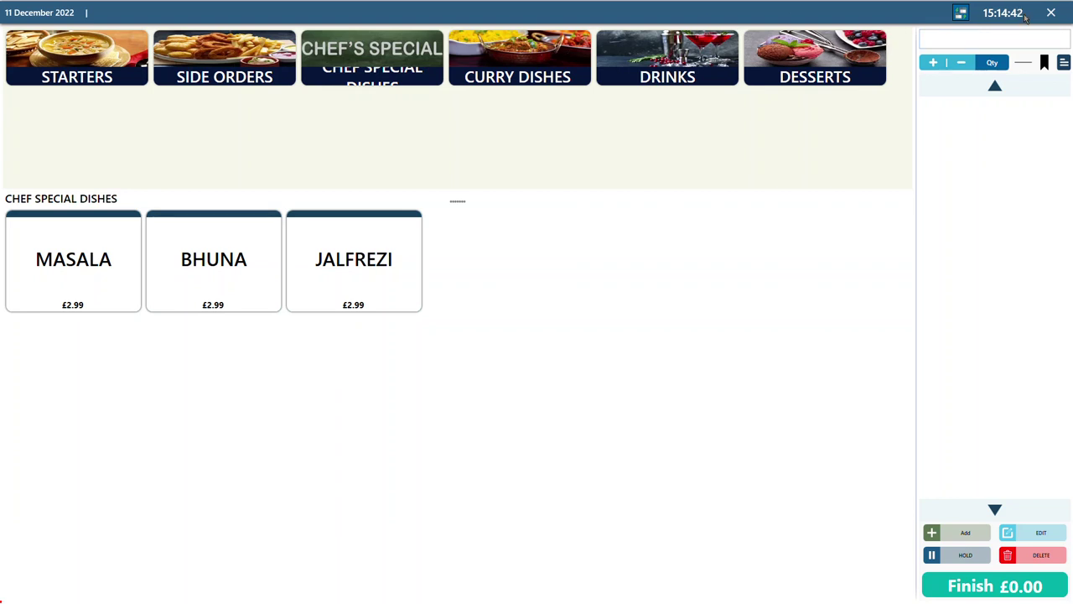
# Untick Close Add On Screen on Selection for SPICY LEVEL, save, and begin a take-away order
pyautogui.click(1058, 20)
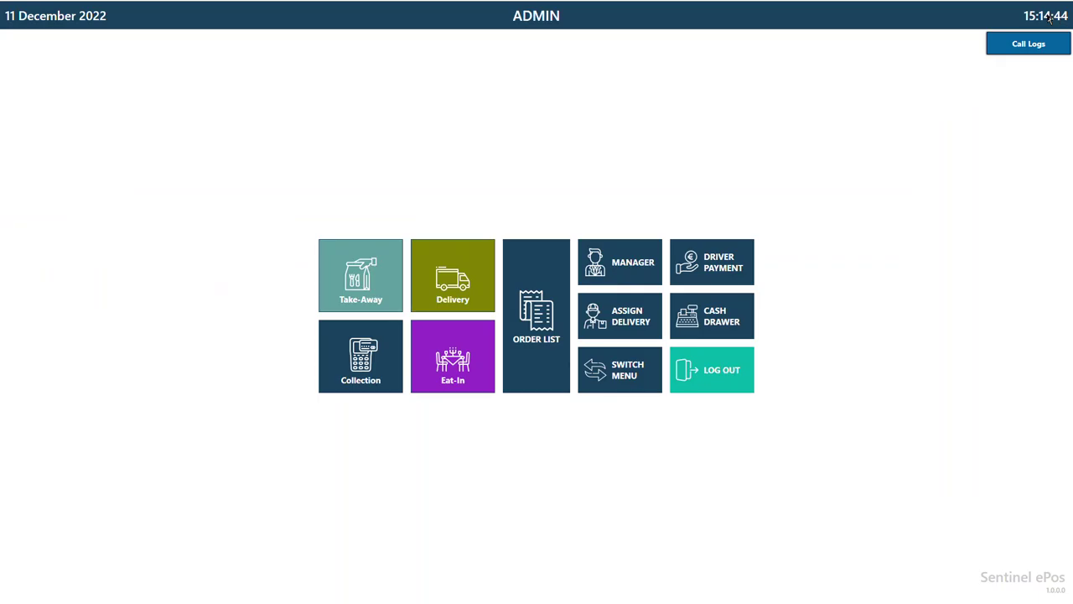
pyautogui.click(384, 284)
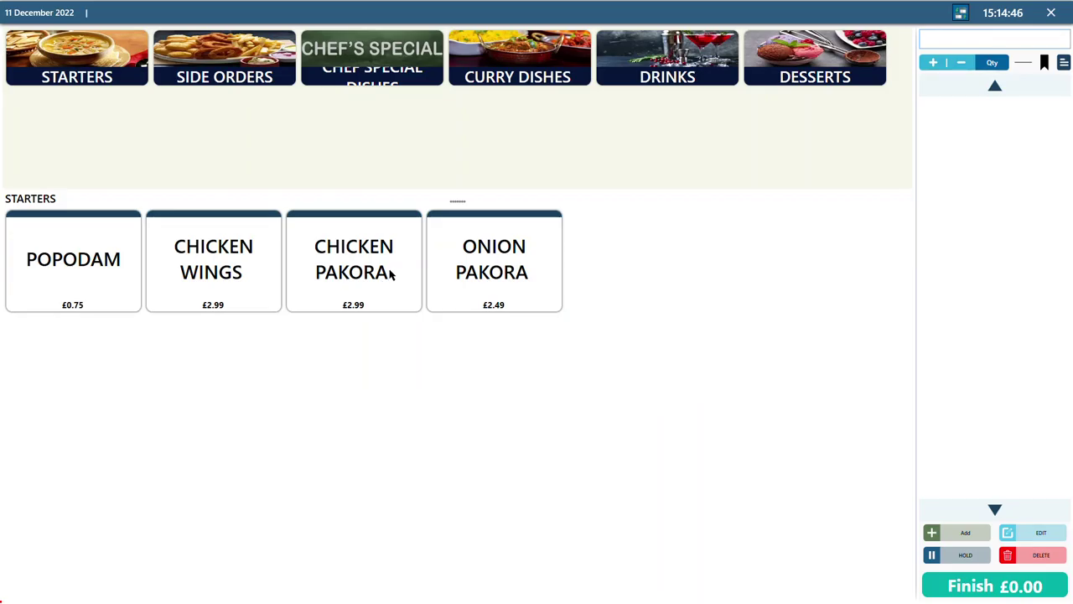
pyautogui.click(1050, 19)
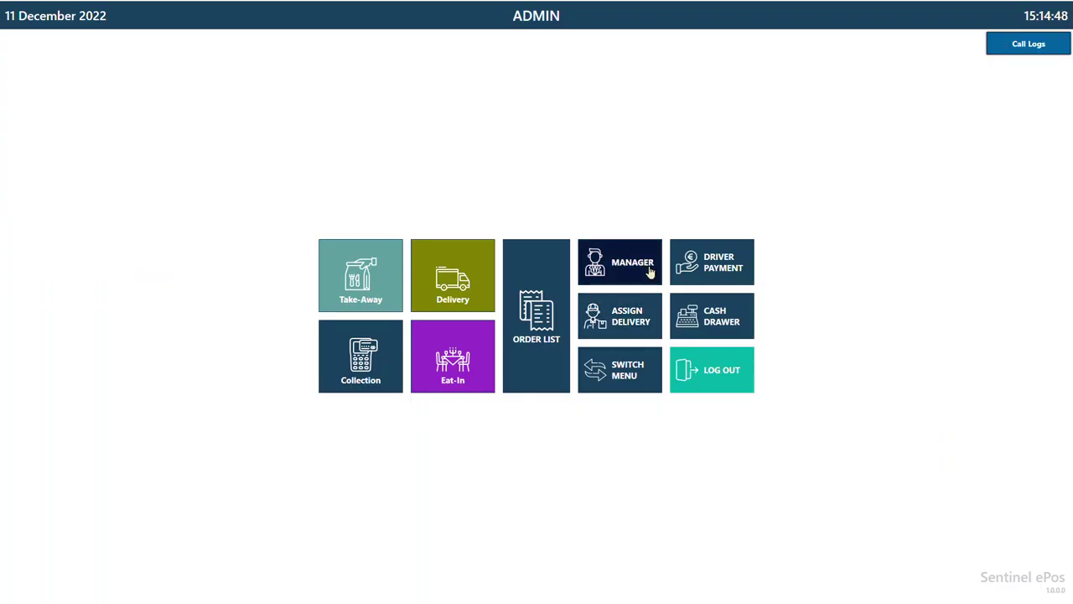
pyautogui.click(617, 266)
pyautogui.click(238, 52)
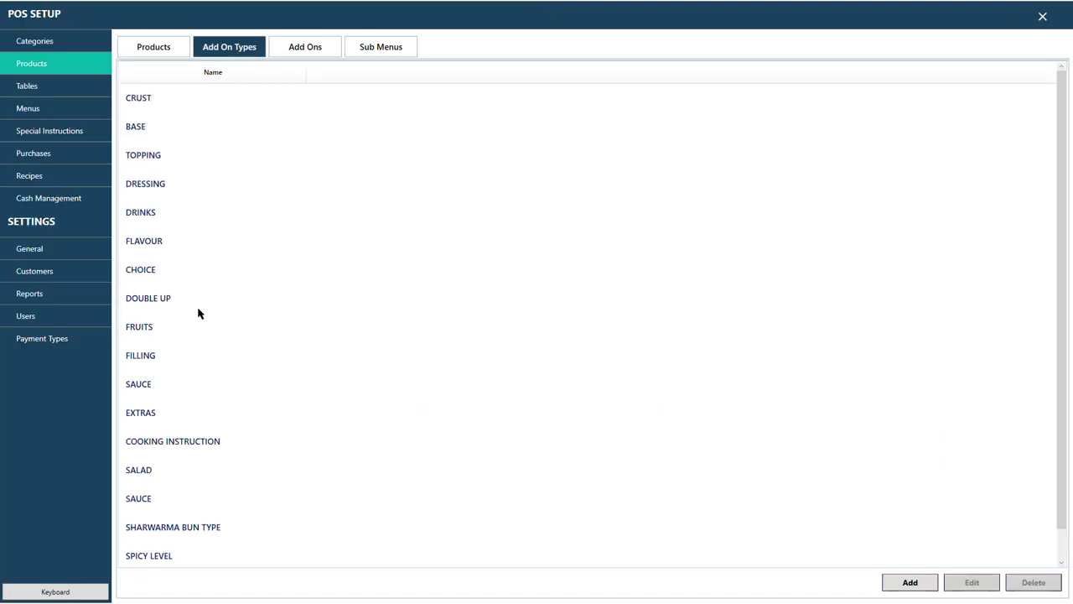
pyautogui.click(165, 534)
pyautogui.click(970, 581)
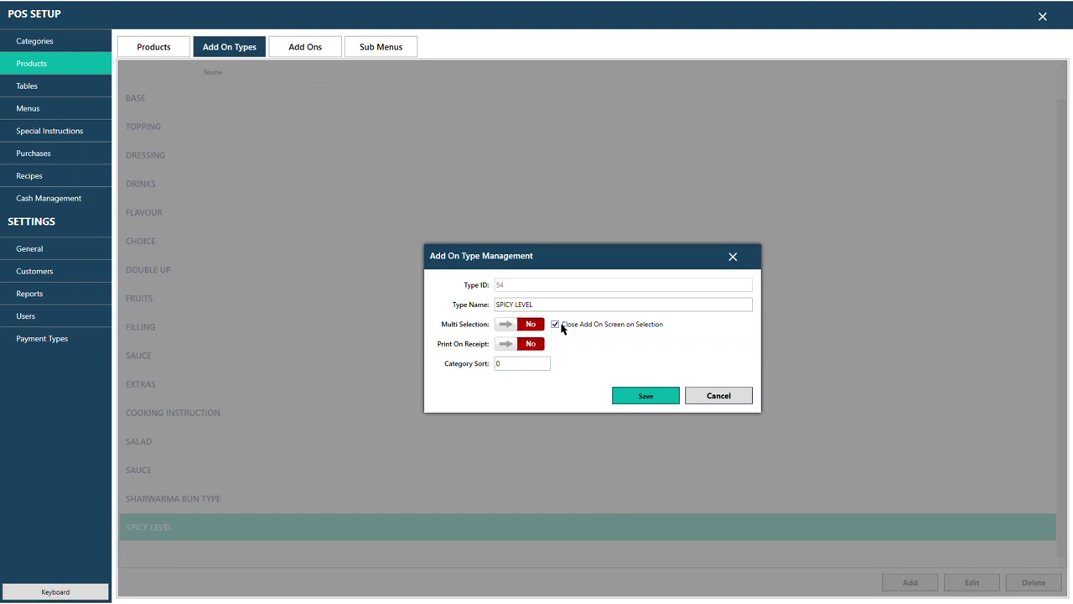
pyautogui.click(646, 399)
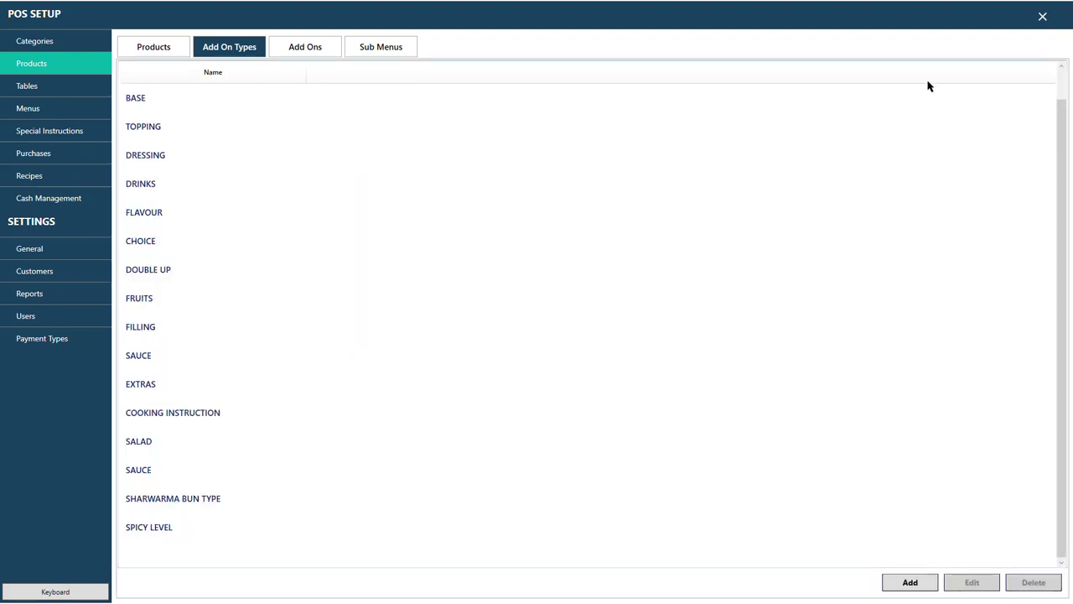
pyautogui.click(1042, 18)
pyautogui.click(336, 270)
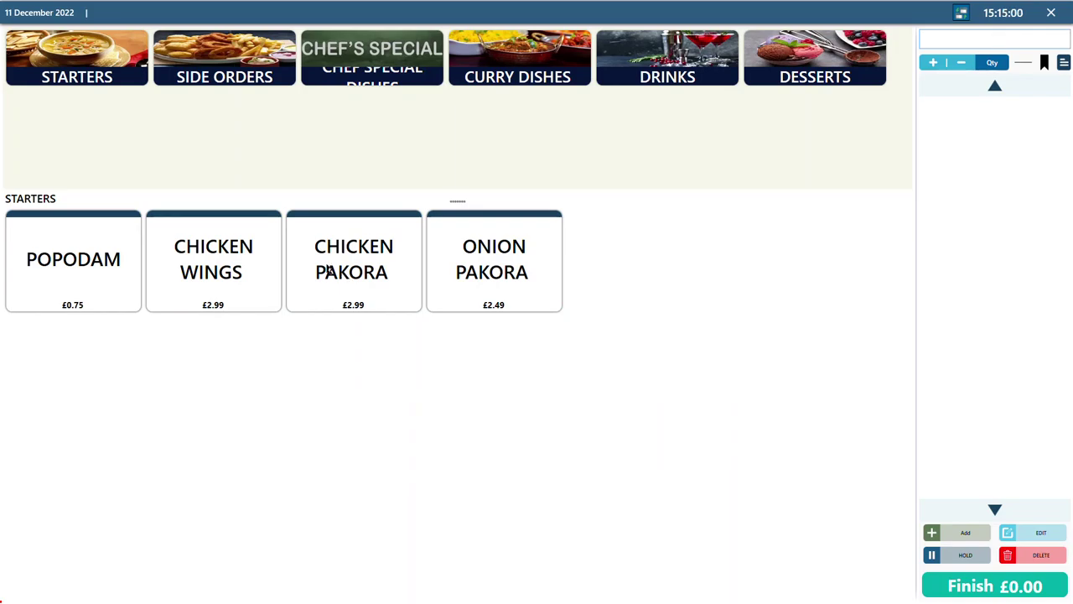
# Add Masala Chicken, try each spice level before settling on HOT, then close the order
pyautogui.click(354, 63)
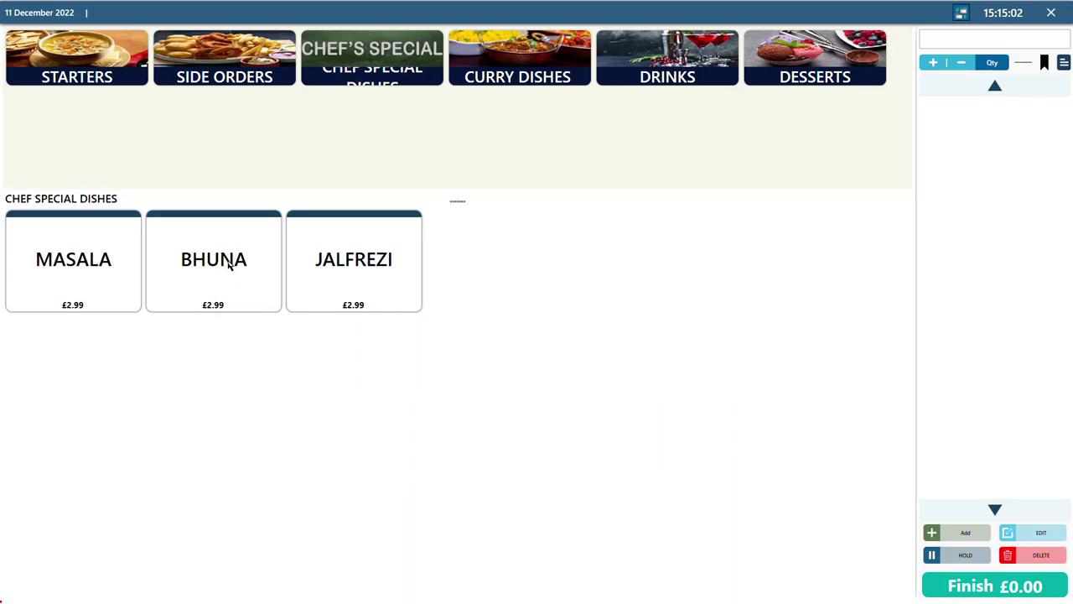
pyautogui.click(58, 268)
pyautogui.click(342, 186)
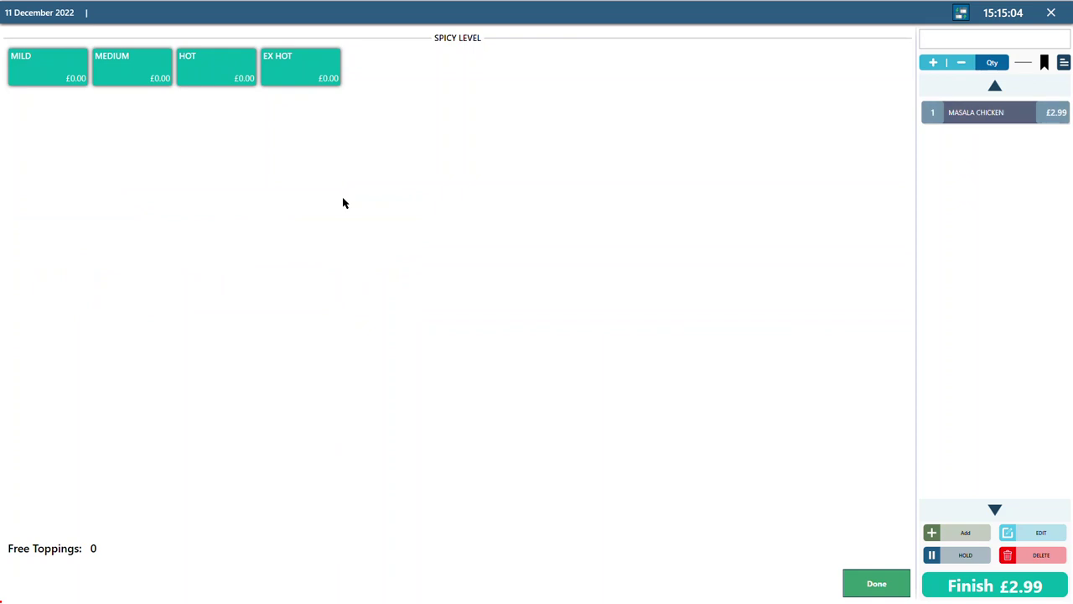
pyautogui.click(222, 84)
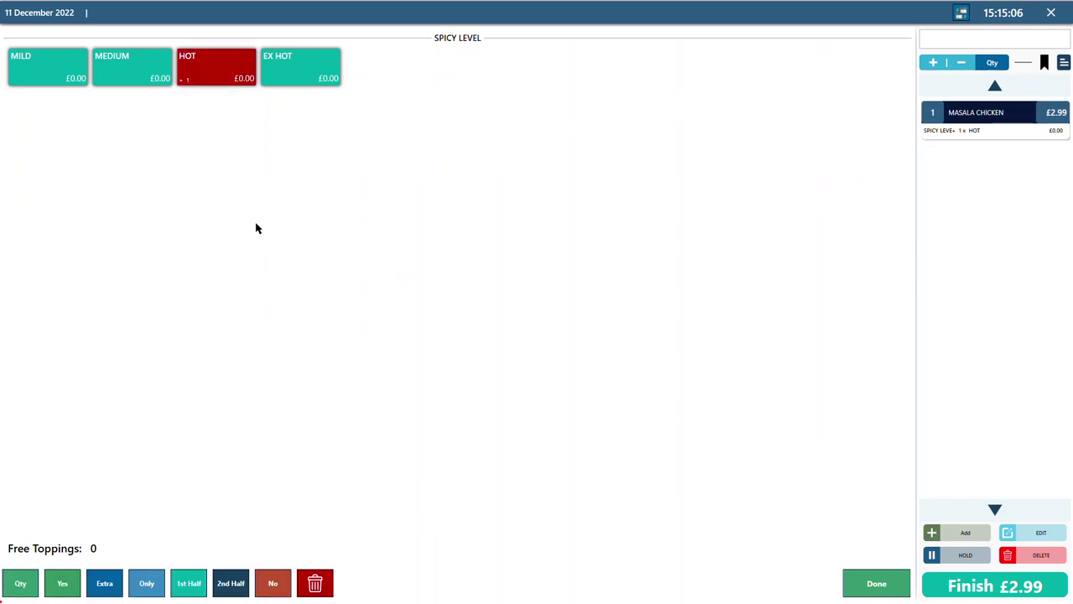
pyautogui.click(148, 77)
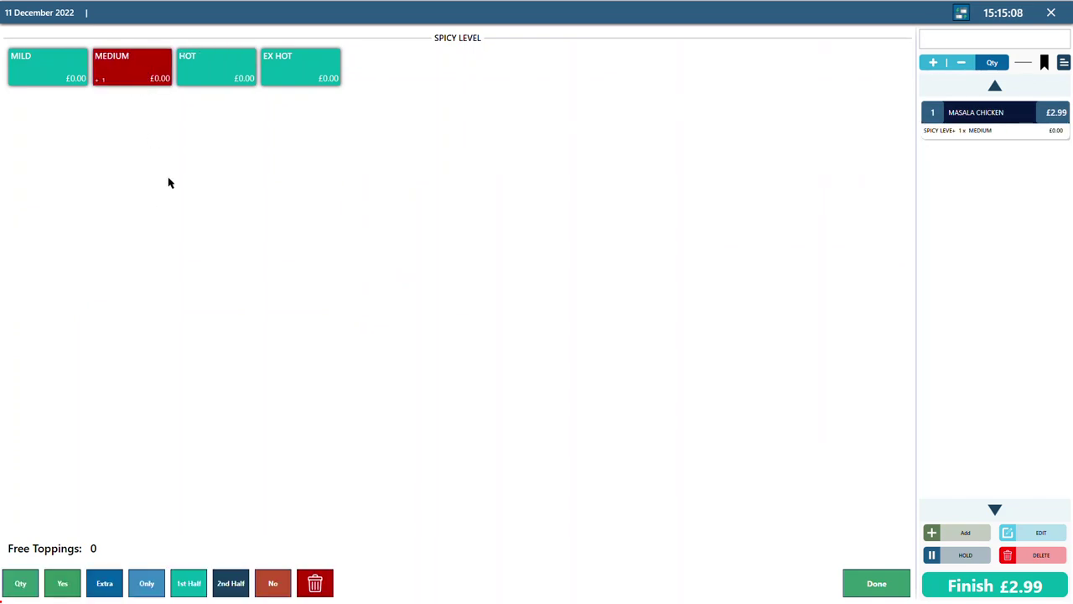
pyautogui.click(291, 66)
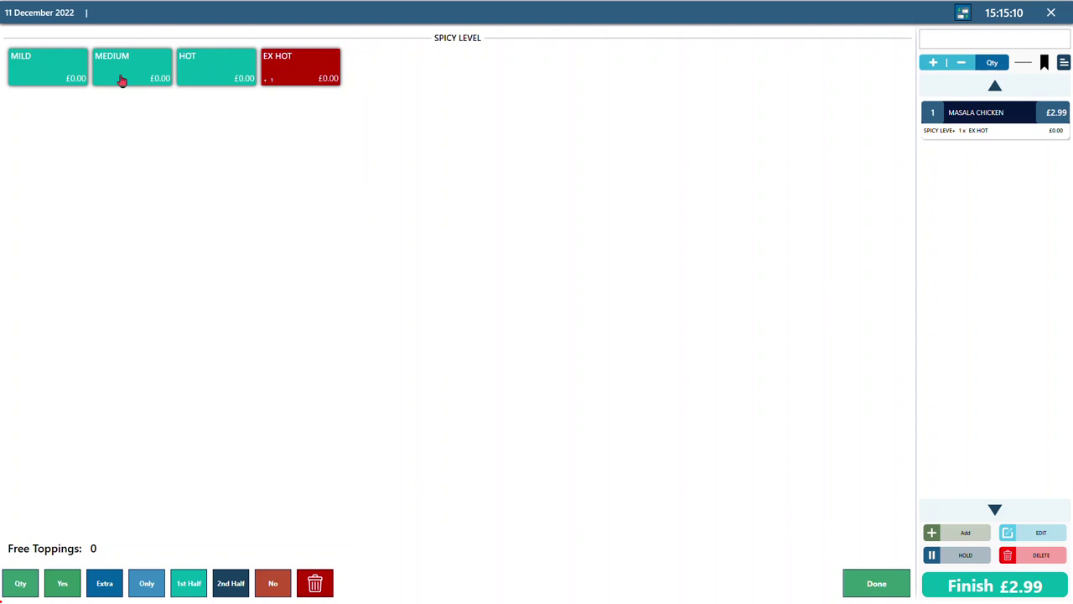
pyautogui.click(36, 75)
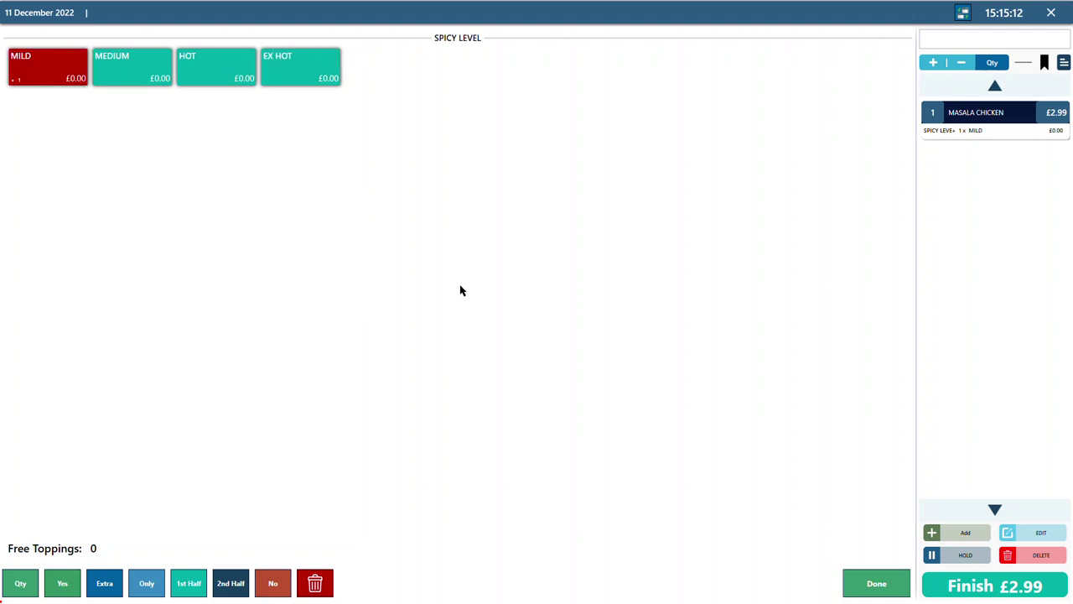
pyautogui.click(136, 74)
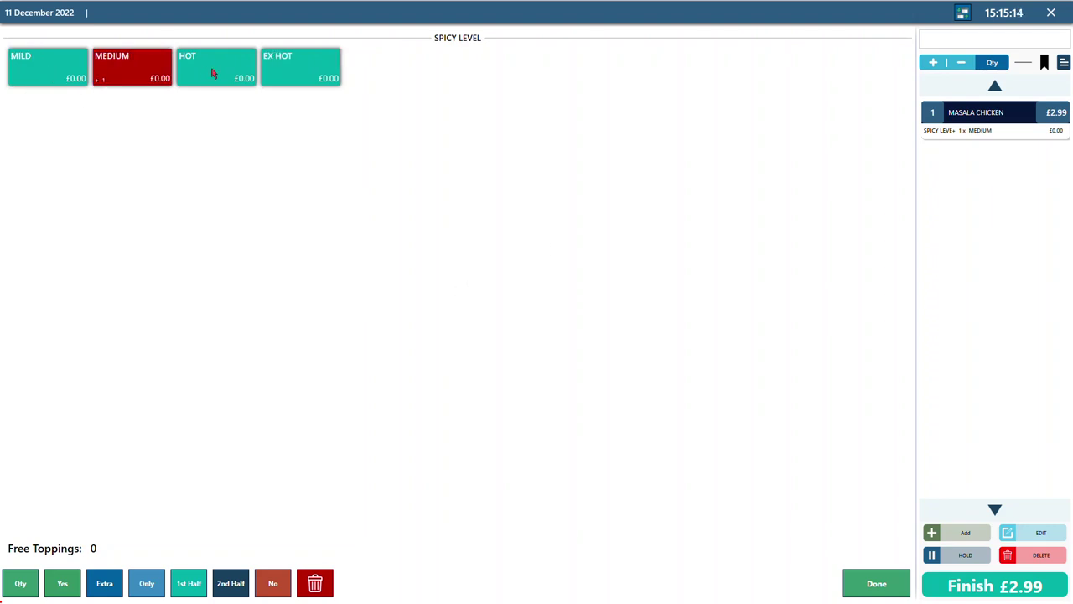
pyautogui.click(213, 72)
pyautogui.click(869, 587)
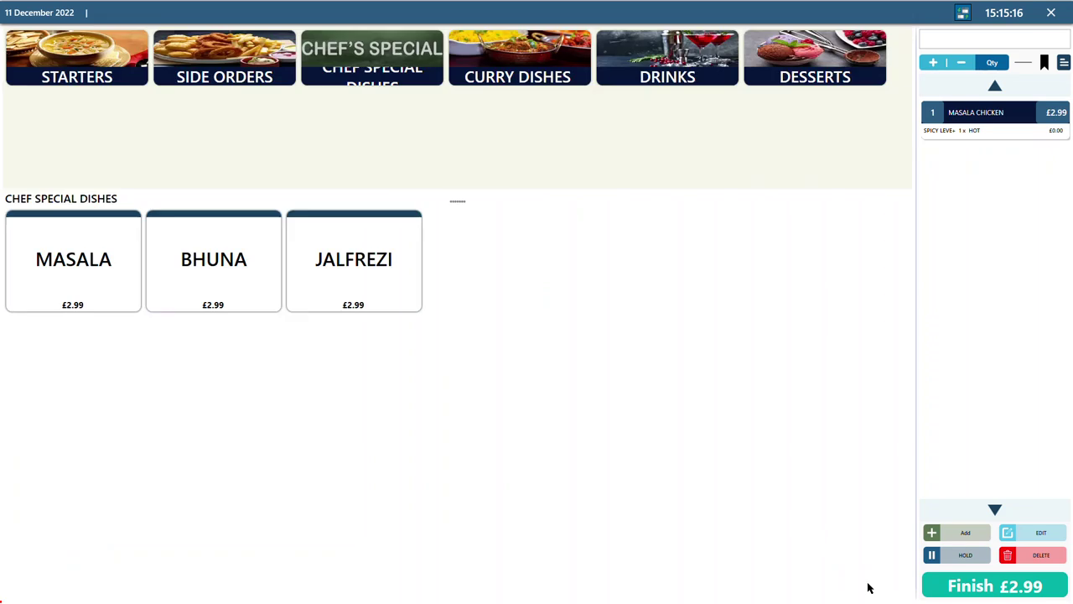
pyautogui.moveTo(458, 200); pyautogui.dragTo(461, 123)
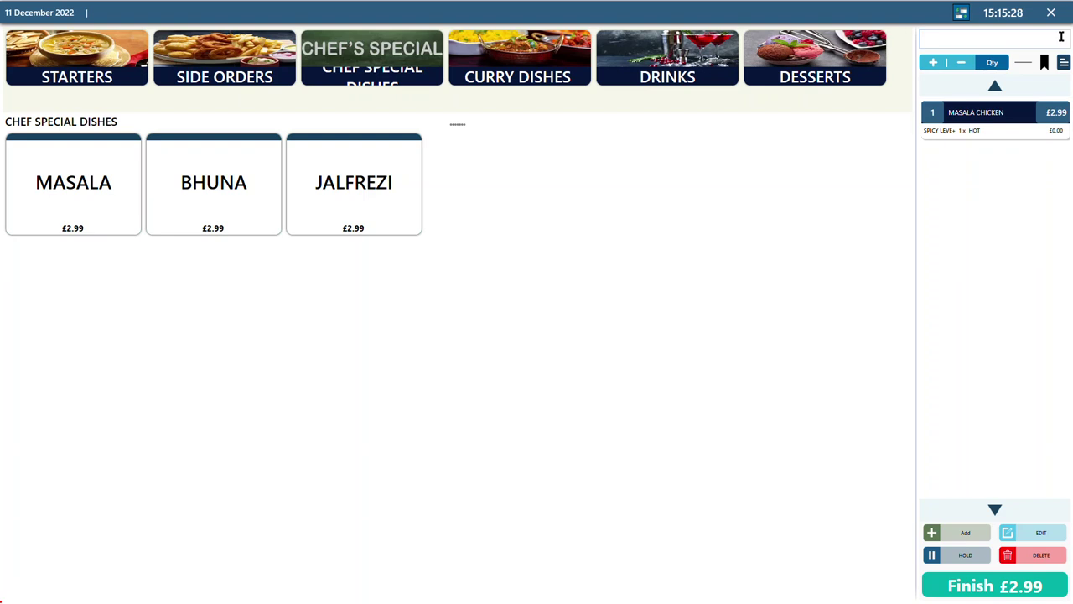
pyautogui.click(1051, 12)
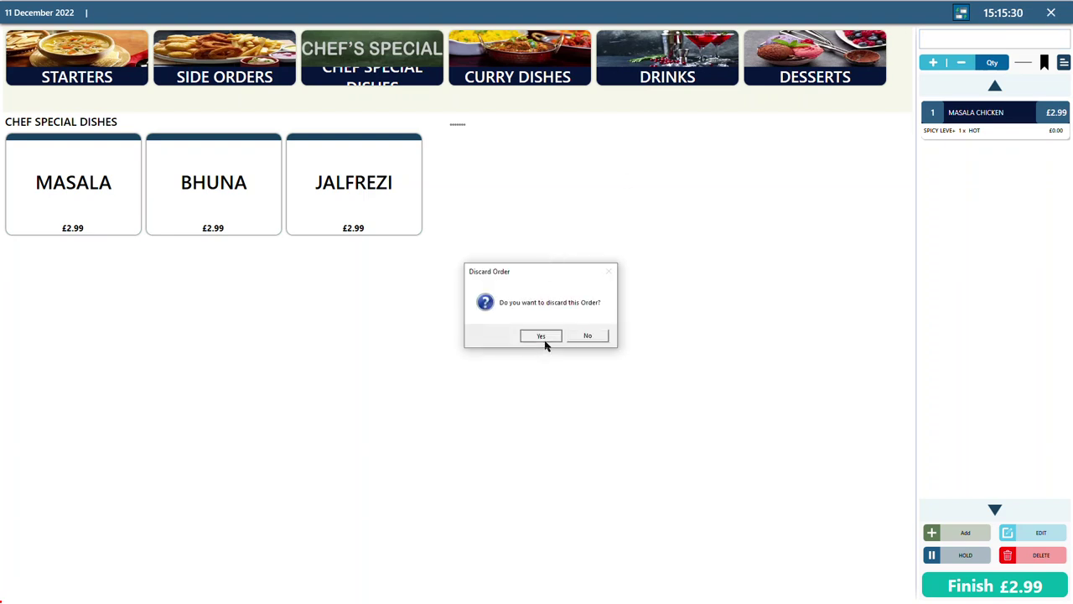
# Discard the old order and start a take-away with Popodam, Chicken Wings and Beans
pyautogui.click(545, 339)
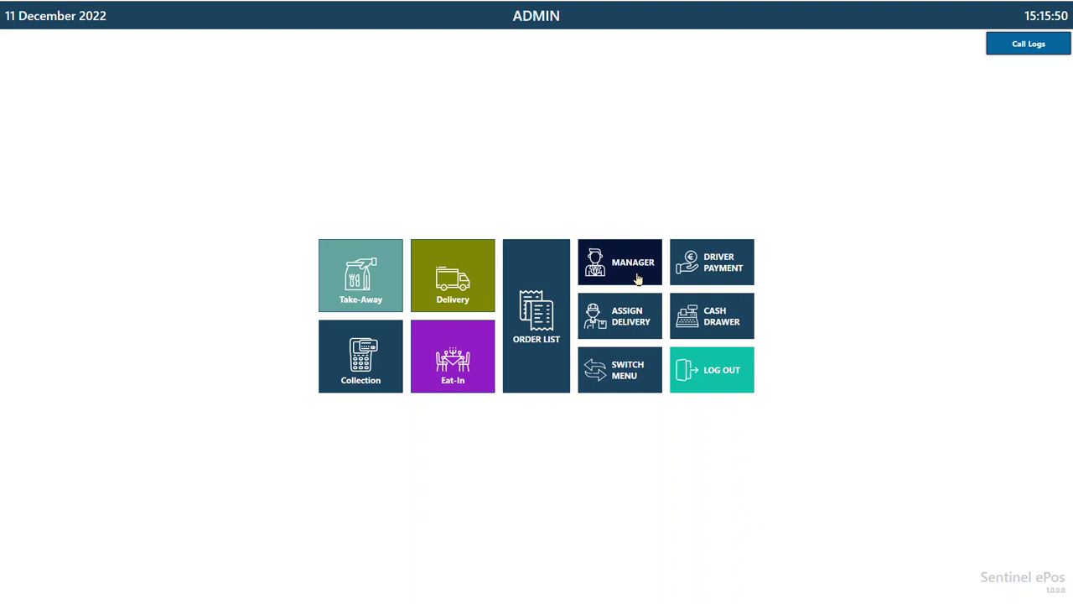
pyautogui.click(359, 301)
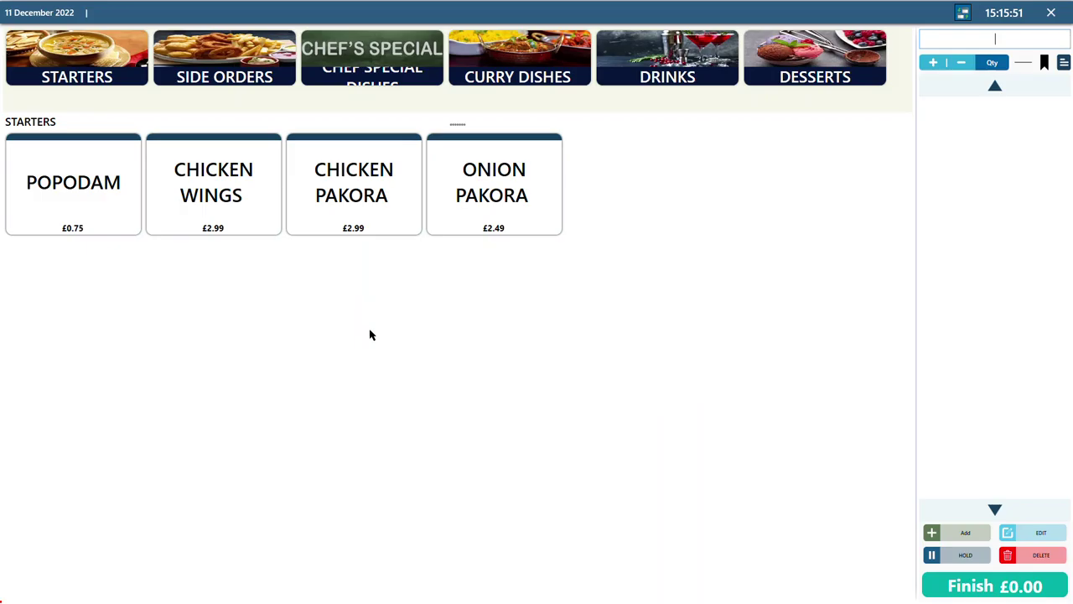
pyautogui.click(87, 213)
pyautogui.click(206, 206)
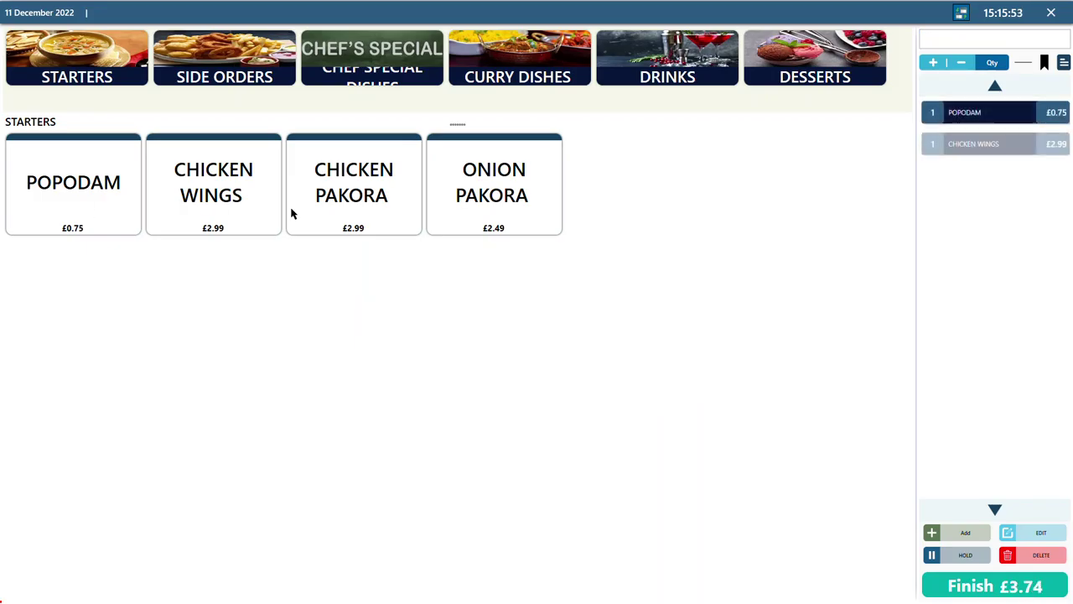
pyautogui.click(251, 75)
pyautogui.click(239, 201)
# Add Bhuna Chicken, 7UP and Dr Pepper, then finish the £9.72 order
pyautogui.click(507, 72)
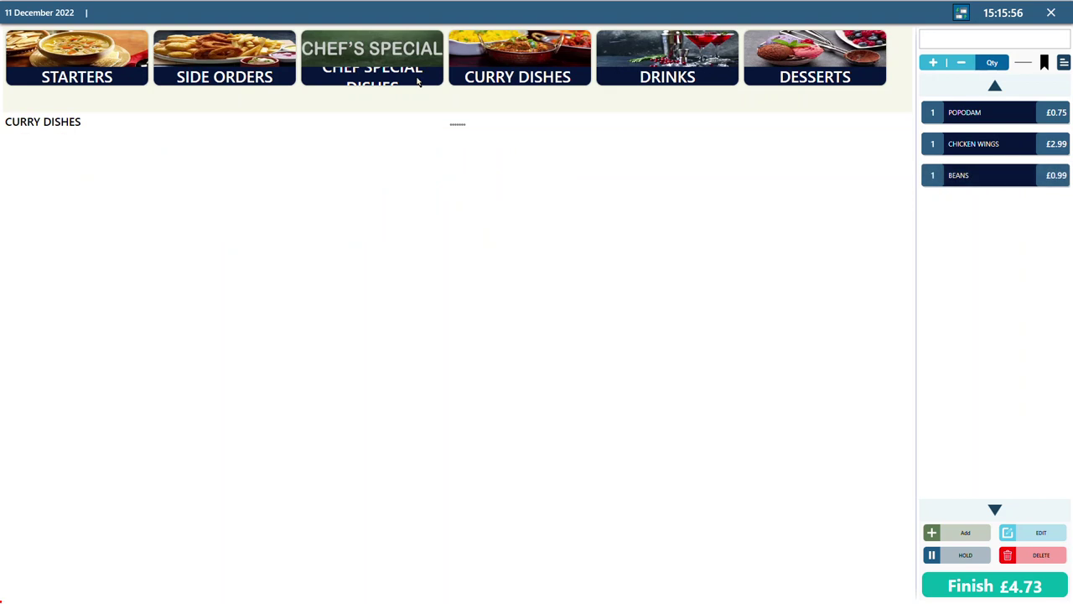
pyautogui.click(382, 74)
pyautogui.click(198, 195)
pyautogui.click(301, 198)
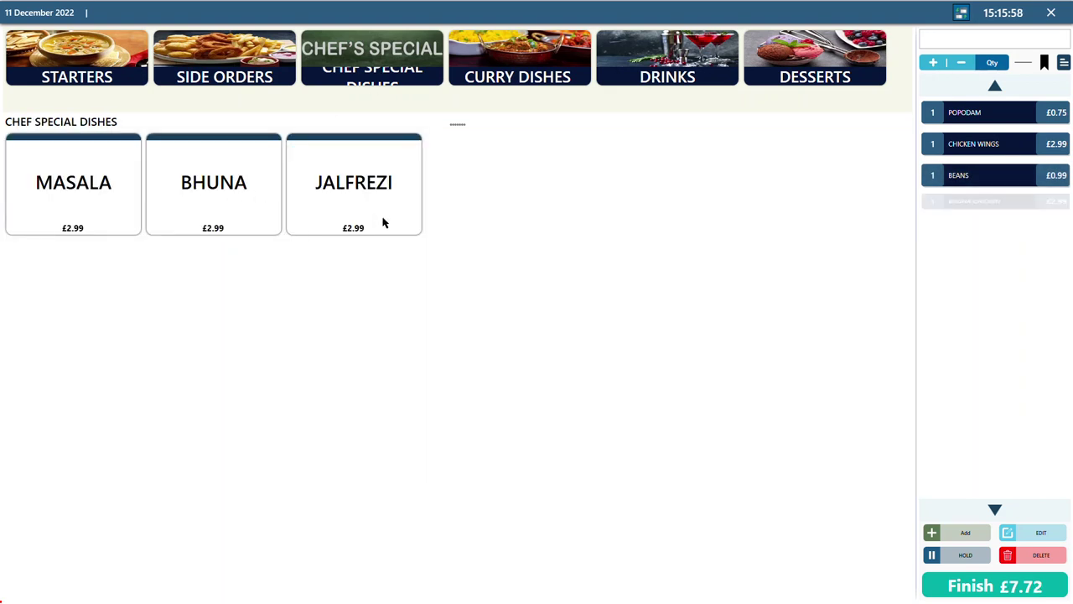
pyautogui.click(626, 71)
pyautogui.click(211, 210)
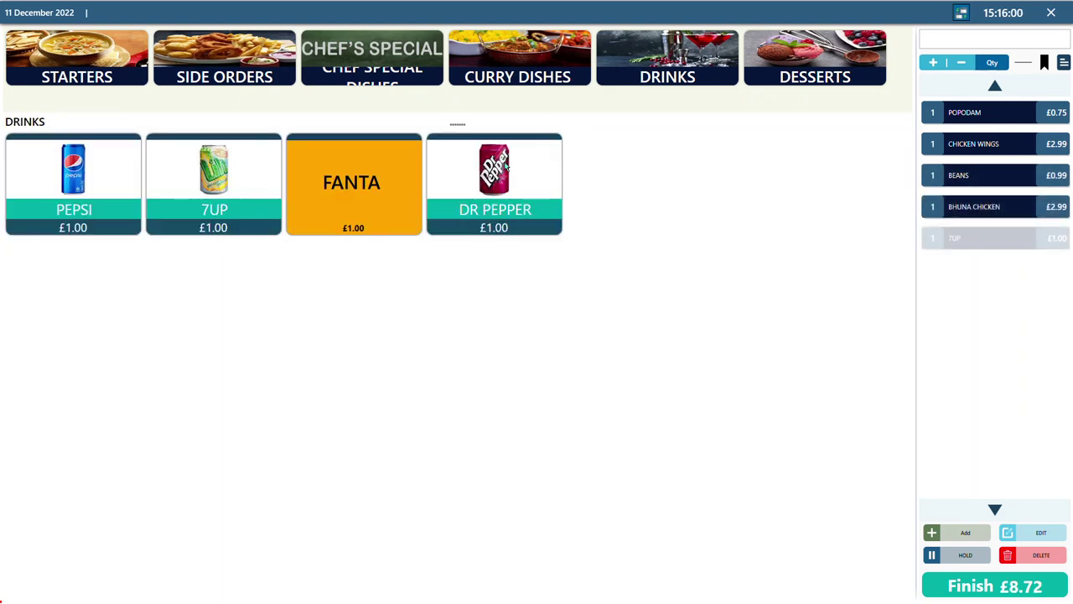
pyautogui.click(504, 200)
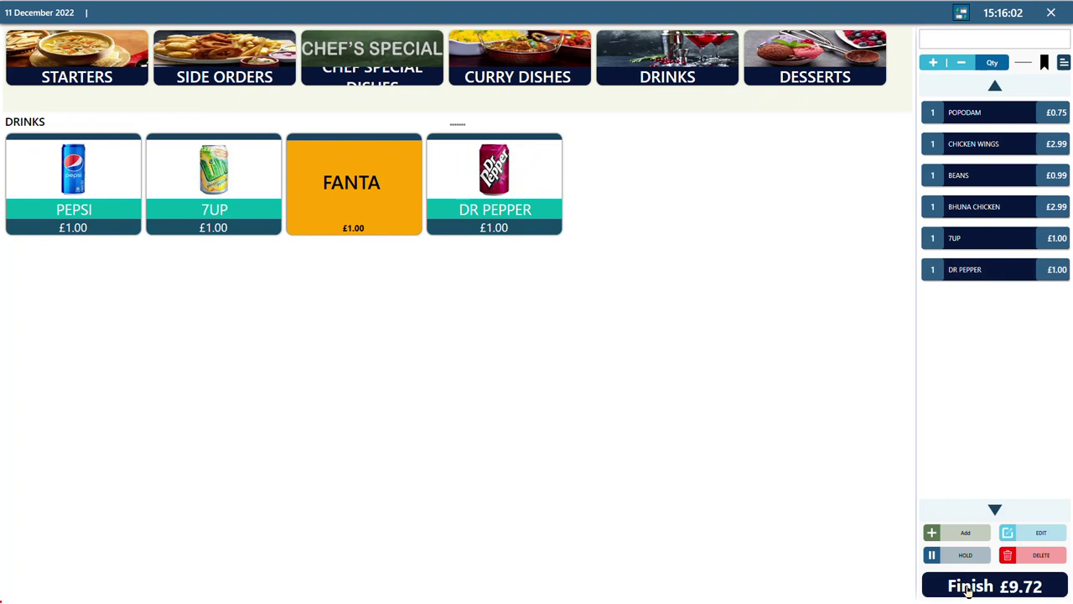
pyautogui.click(968, 585)
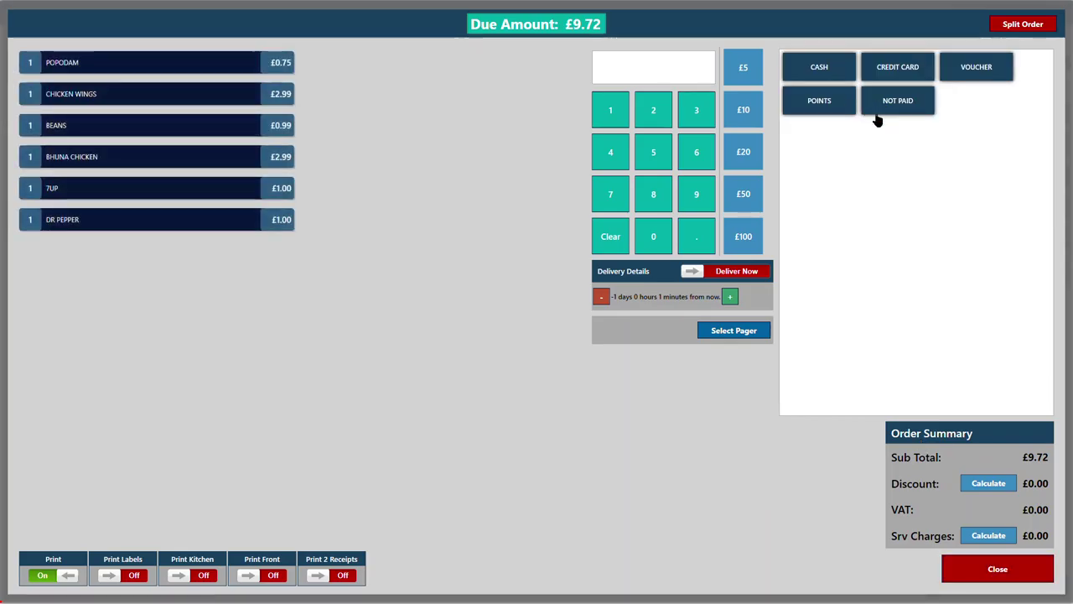
# Mark the £9.72 take-away order as NOT PAID
pyautogui.click(886, 108)
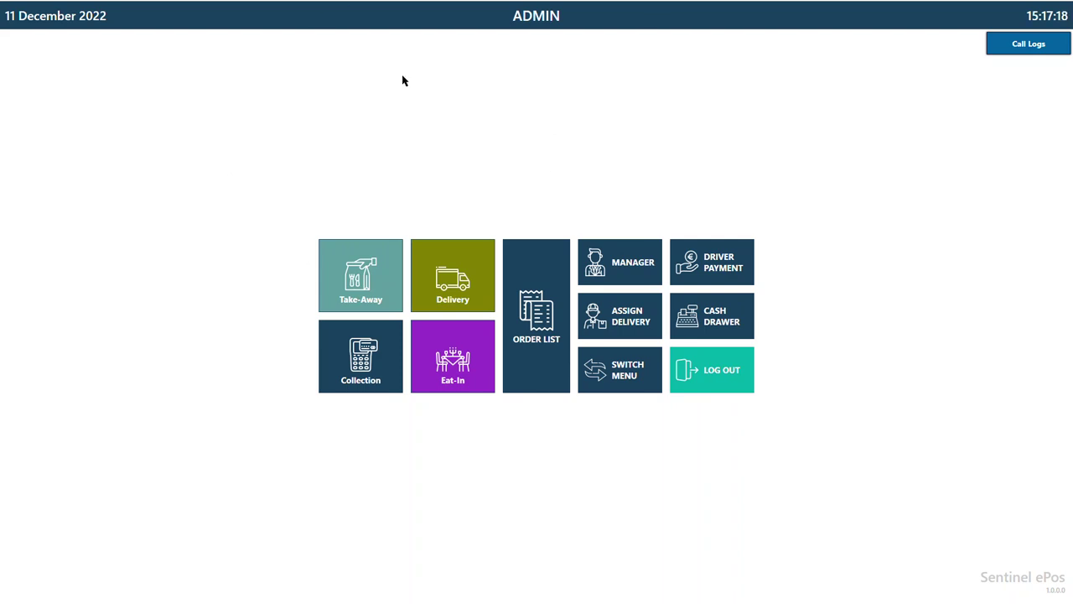
# Enable the Kitchen Status Screen under General > Information Screens, save, and log out
pyautogui.click(647, 282)
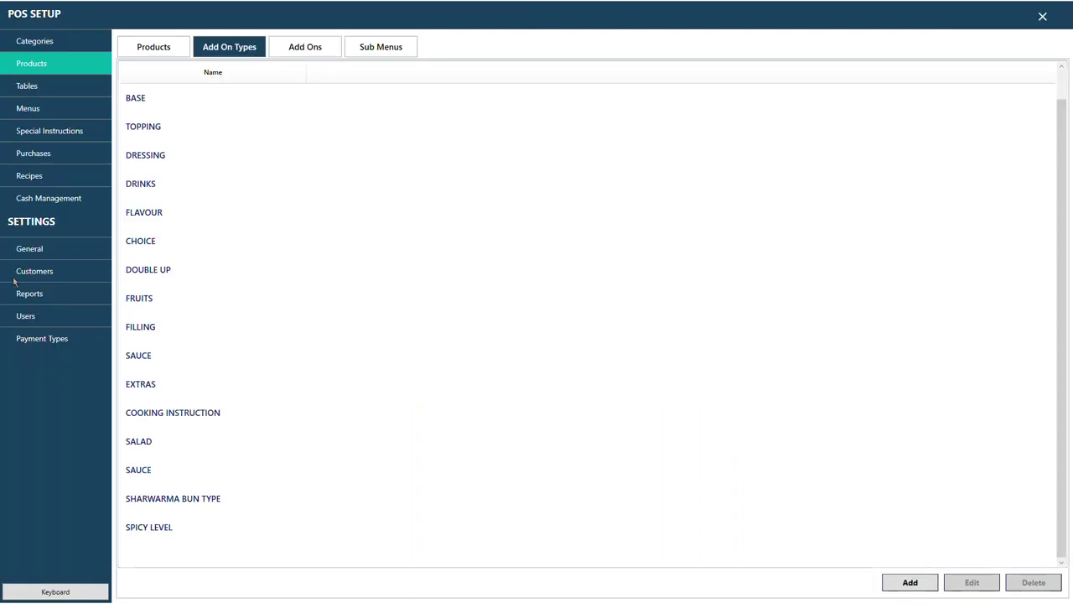
pyautogui.click(49, 249)
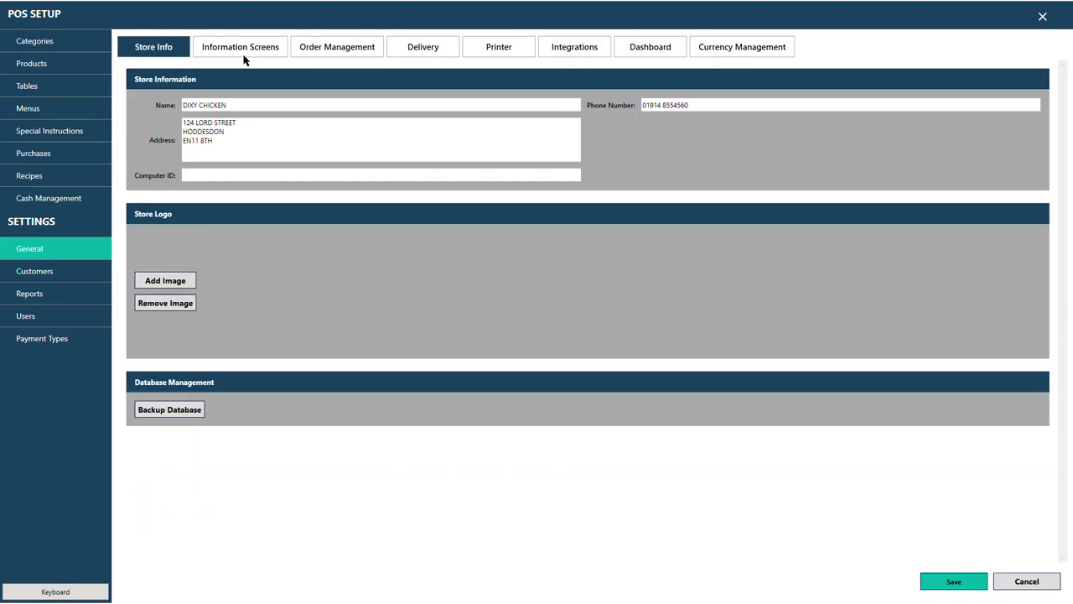
pyautogui.click(248, 52)
pyautogui.click(173, 293)
pyautogui.click(948, 578)
pyautogui.click(615, 321)
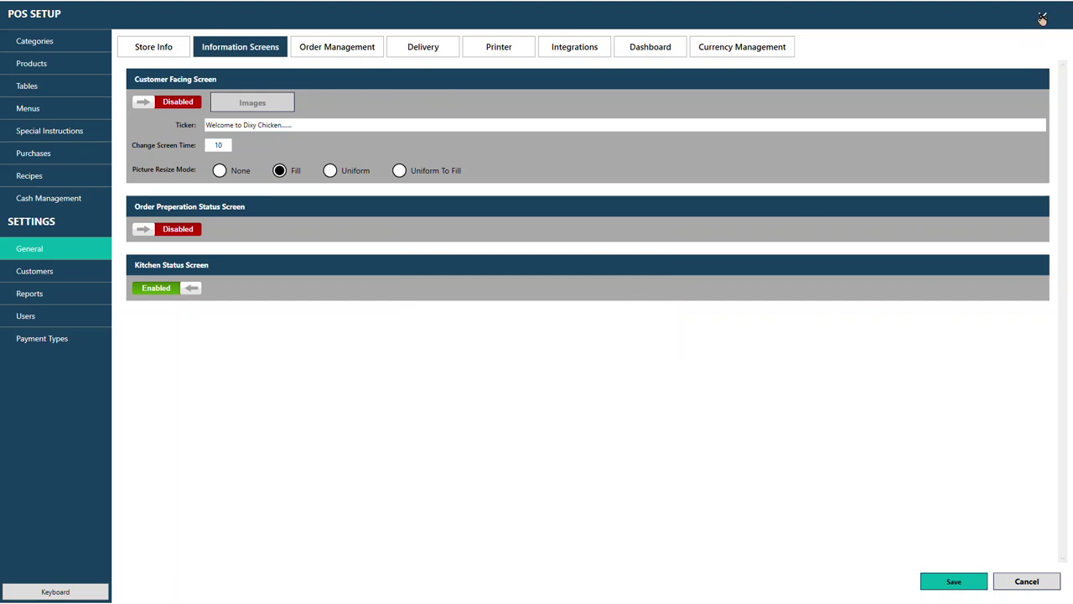
pyautogui.click(1041, 17)
pyautogui.click(730, 376)
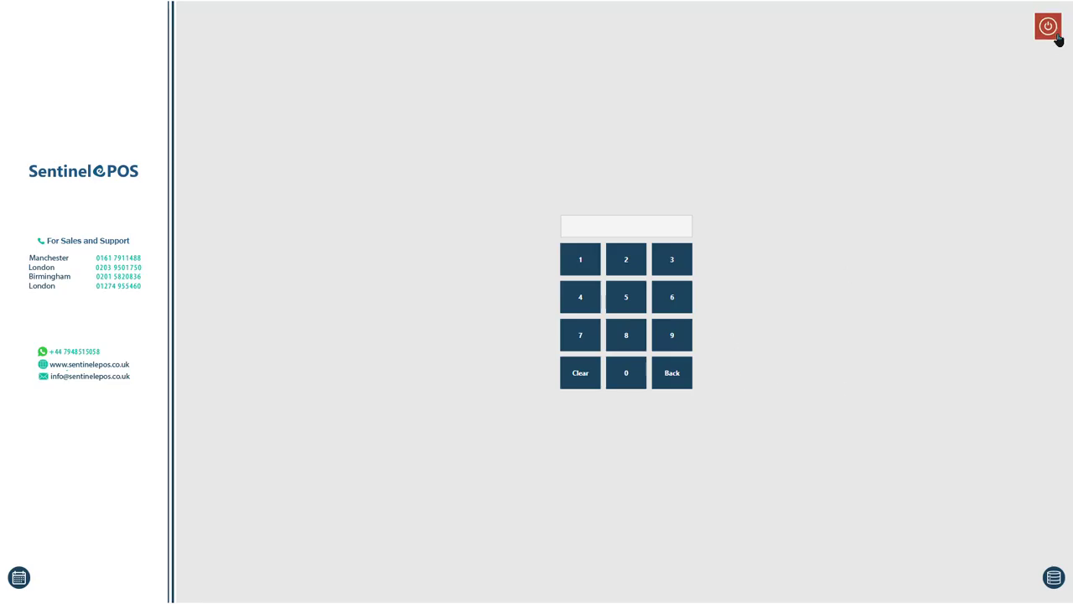
# Restart Sentinel POS to bring up the kitchen Preparing screen
pyautogui.click(1053, 34)
pyautogui.doubleClick(20, 72)
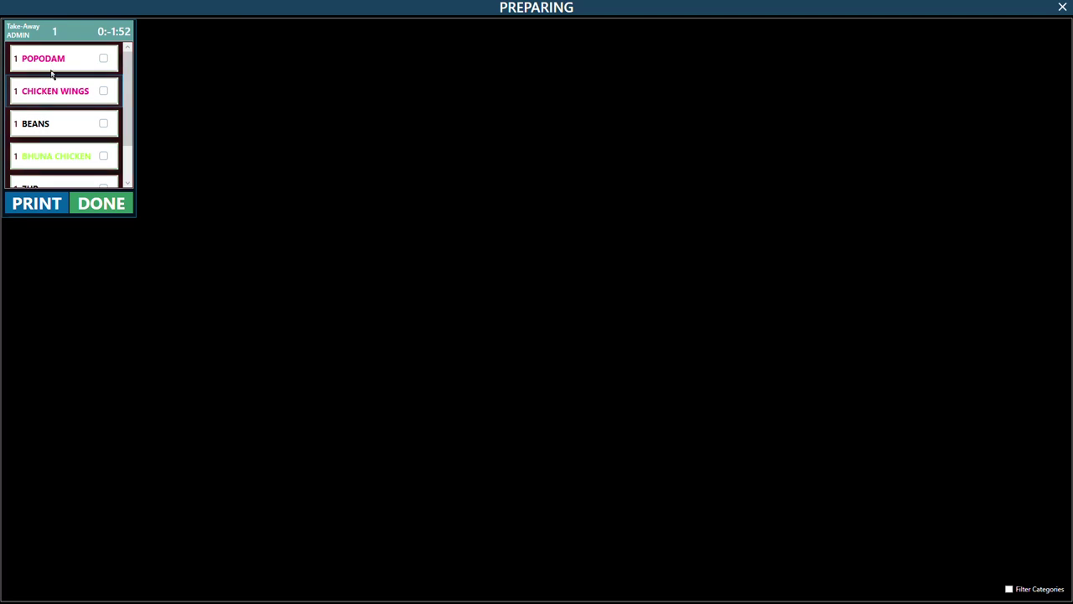
pyautogui.moveTo(131, 84)
pyautogui.mouseDown()
pyautogui.moveTo(129, 121)
pyautogui.moveTo(131, 82)
pyautogui.mouseUp()
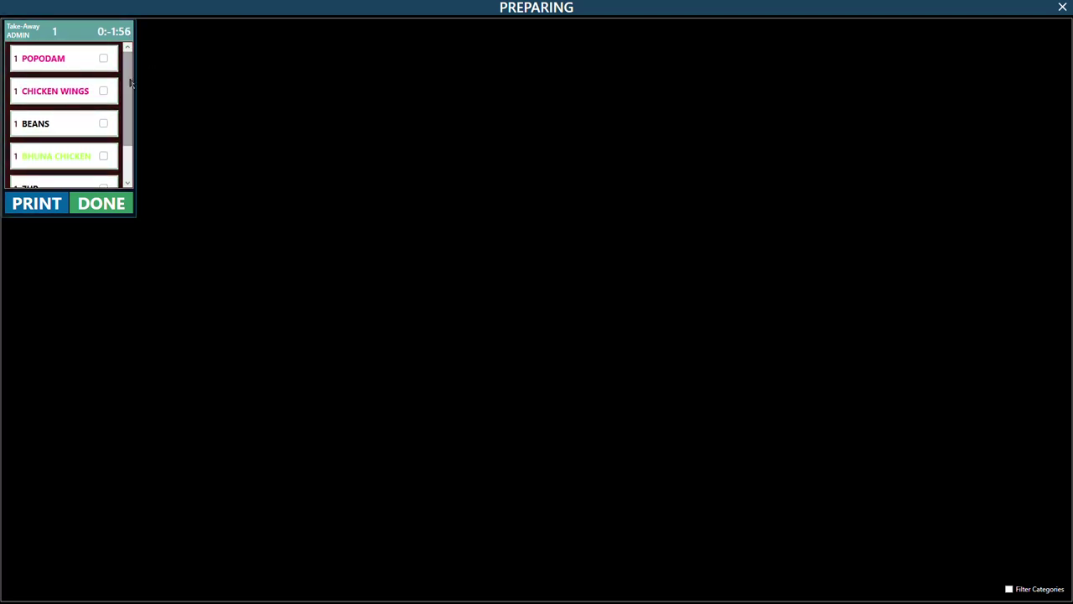
# Tick off Popodam, Chicken Wings, Beans, Dr Pepper, 7UP and Bhuna Chicken, then filter out Desserts by category
pyautogui.click(103, 58)
pyautogui.click(103, 91)
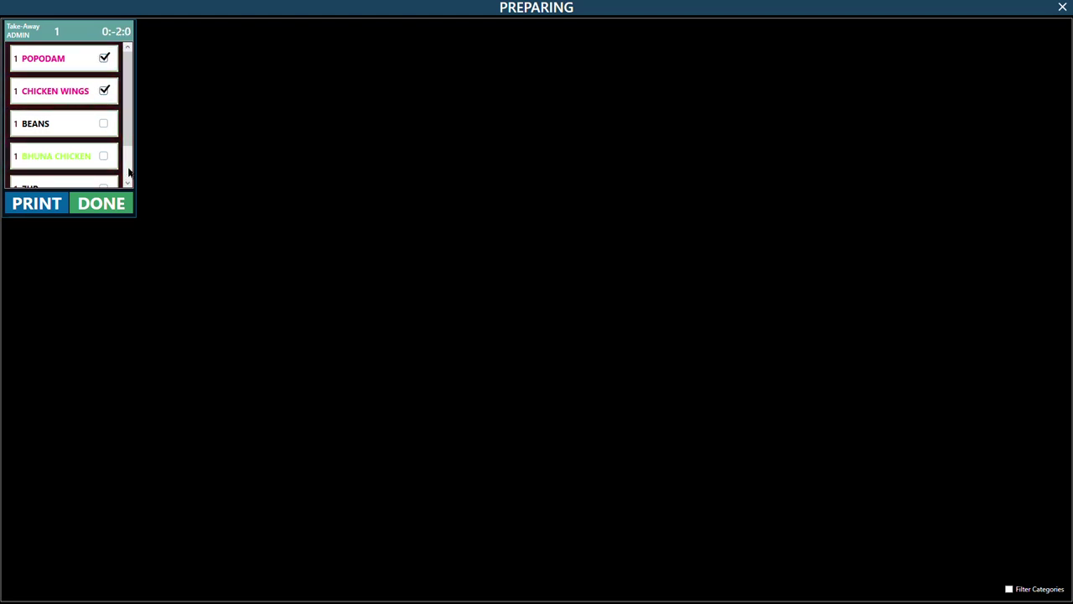
pyautogui.click(108, 123)
pyautogui.moveTo(125, 120); pyautogui.dragTo(115, 170)
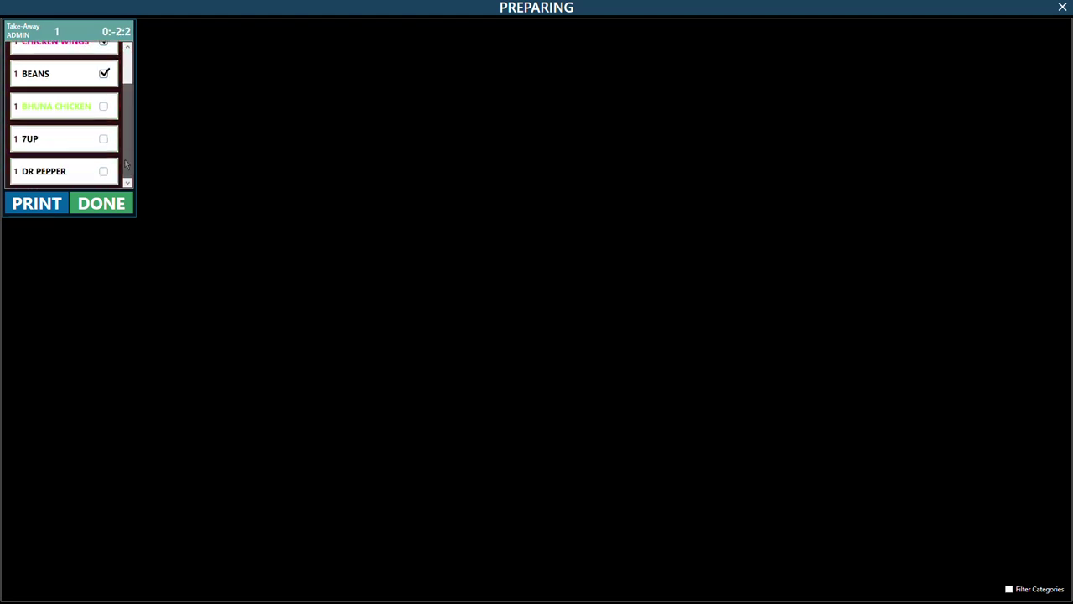
pyautogui.click(107, 171)
pyautogui.click(106, 139)
pyautogui.click(101, 107)
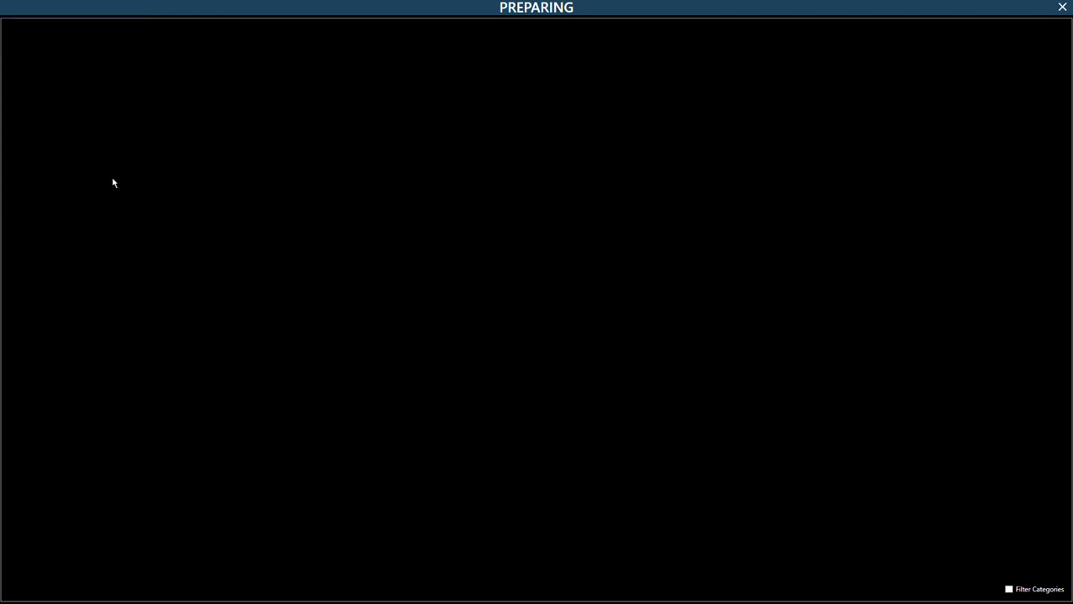
pyautogui.click(1011, 590)
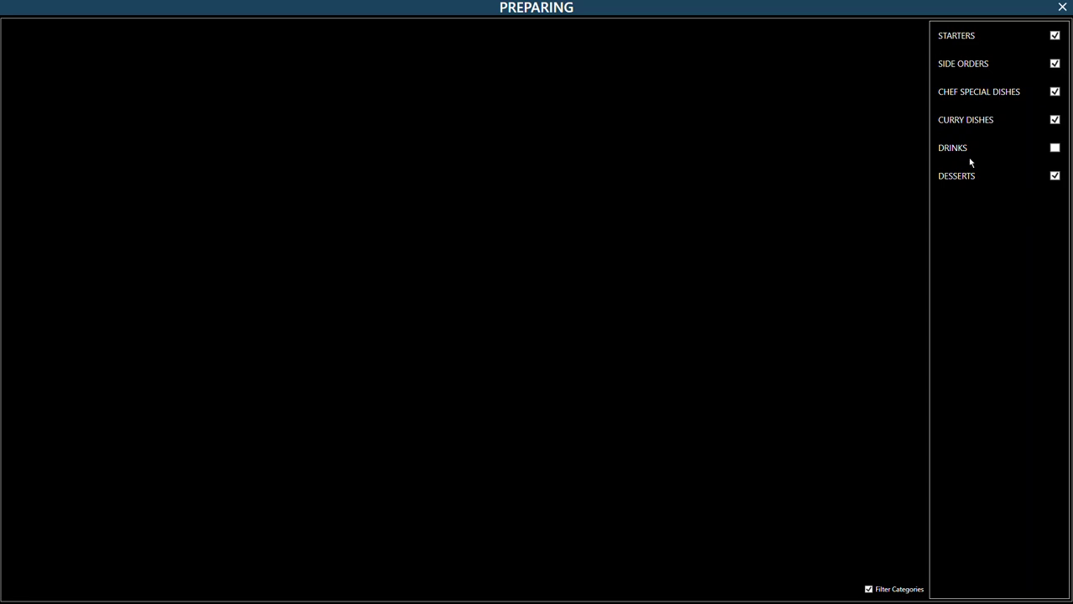
pyautogui.click(1055, 176)
# Close the kitchen screen and sign back in on the PIN keypad
pyautogui.click(1062, 8)
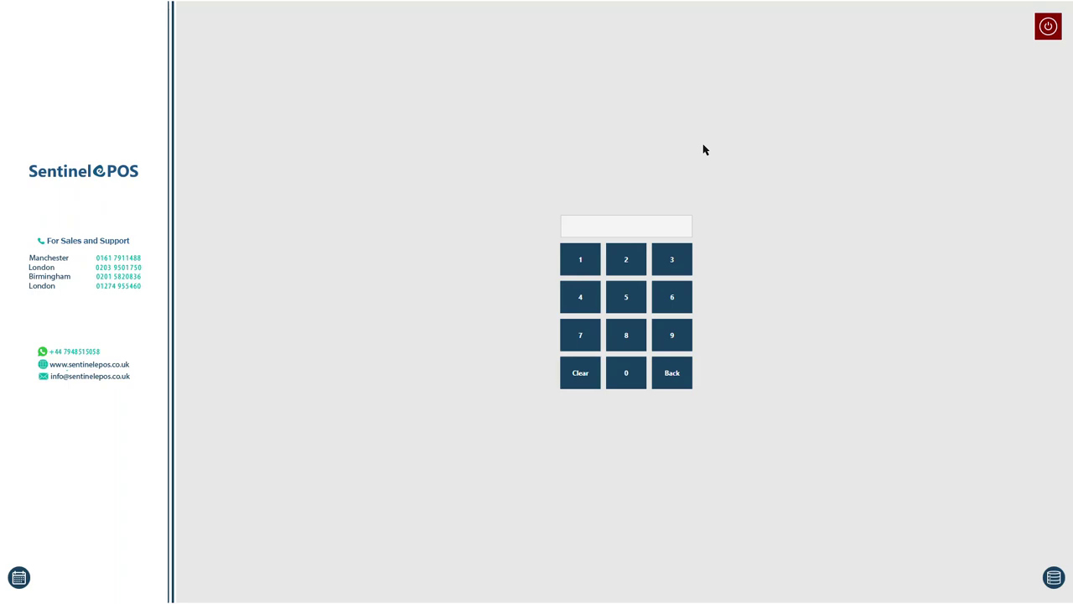
pyautogui.click(578, 265)
pyautogui.click(584, 381)
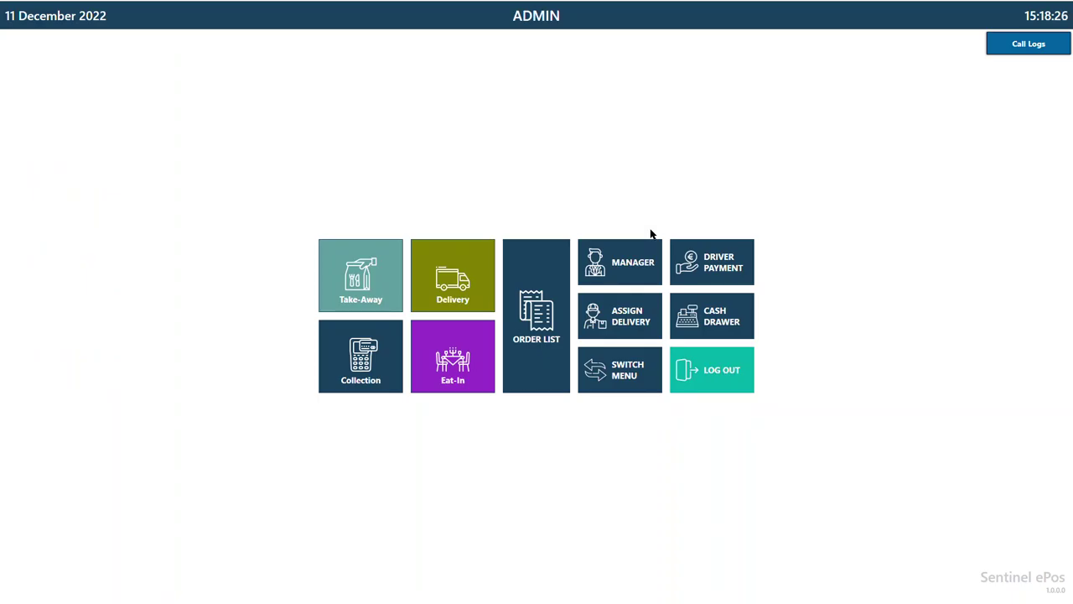
# Reopen the finished £9.72 take-away from the Order List, then discard it unchanged
pyautogui.click(533, 342)
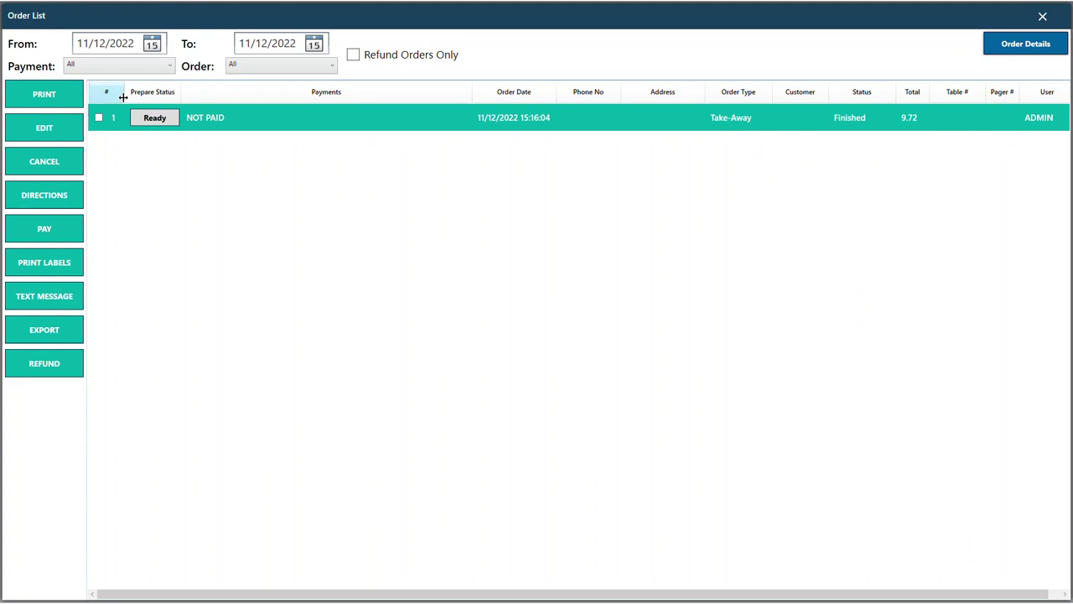
pyautogui.click(81, 134)
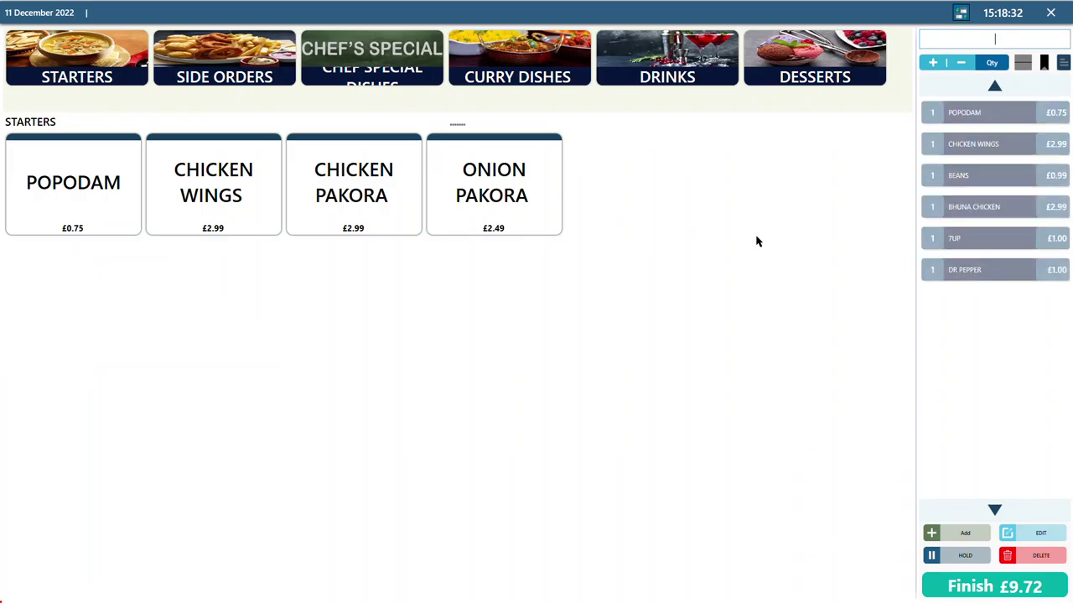
pyautogui.click(1051, 14)
pyautogui.click(550, 338)
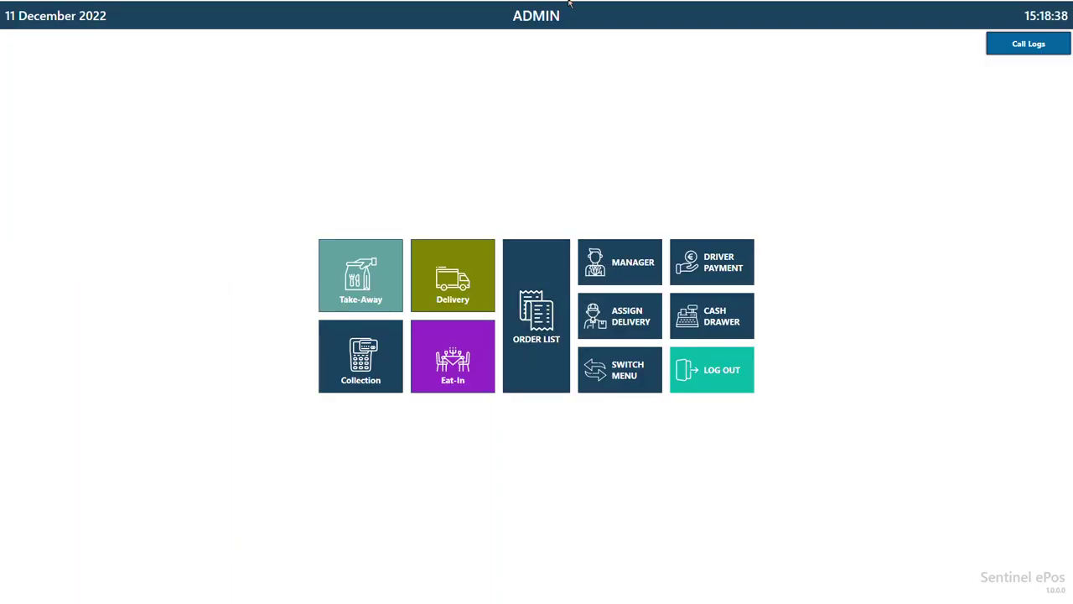
# Review the ADMIN, MANAGER and USER group permissions in User Groups without changing them
pyautogui.click(632, 277)
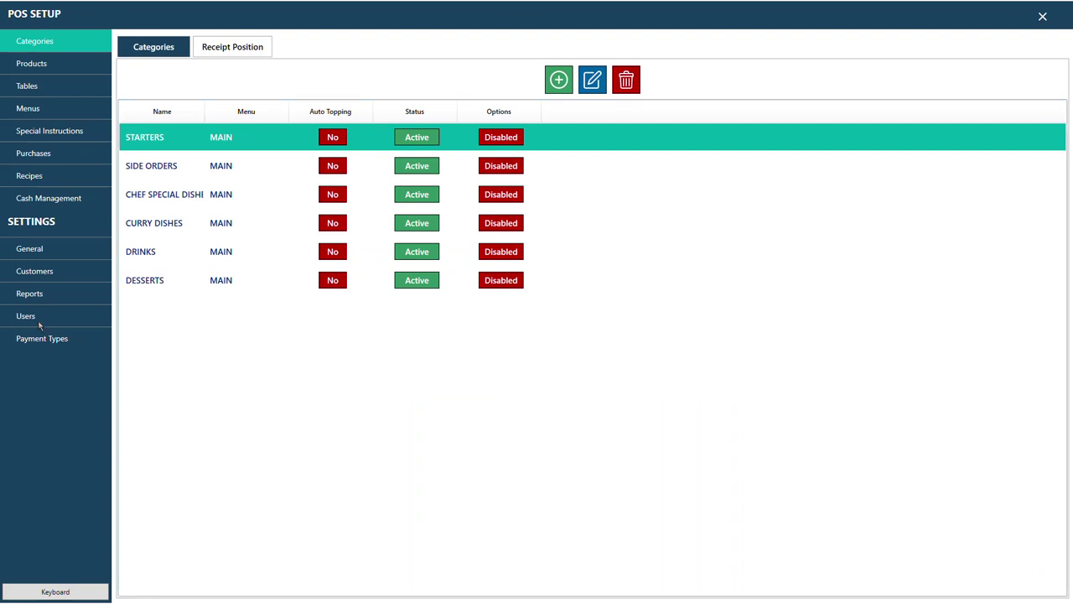
pyautogui.click(42, 323)
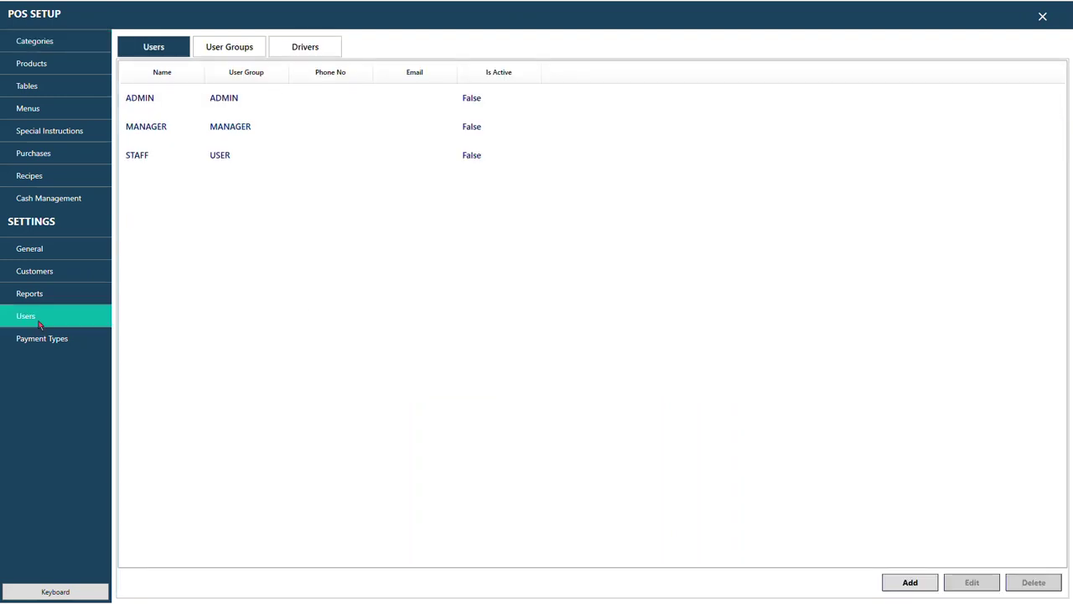
pyautogui.click(234, 49)
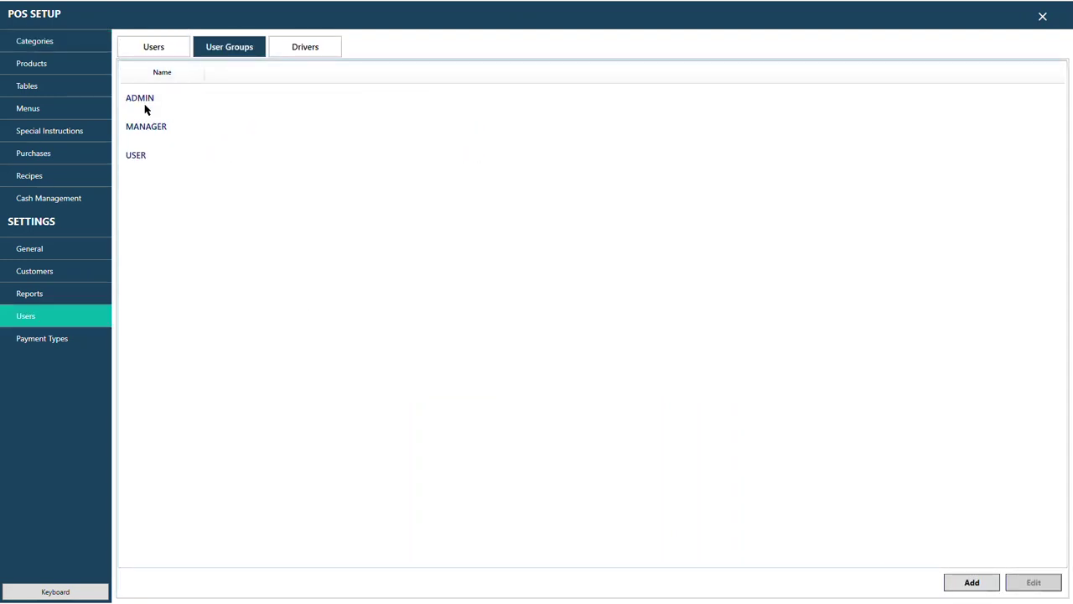
pyautogui.click(146, 105)
pyautogui.click(1034, 582)
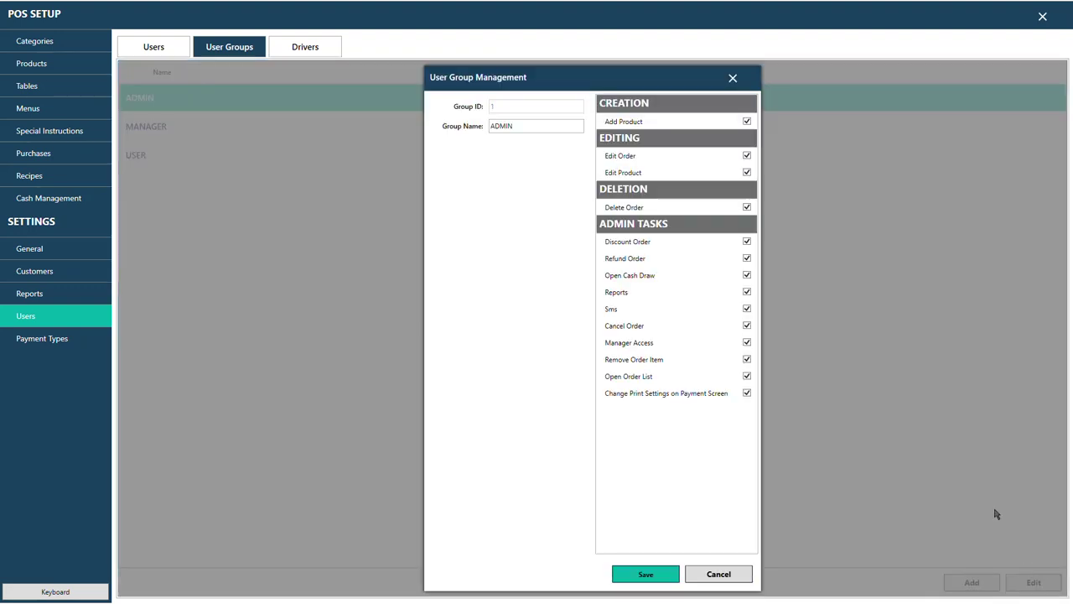
pyautogui.click(700, 575)
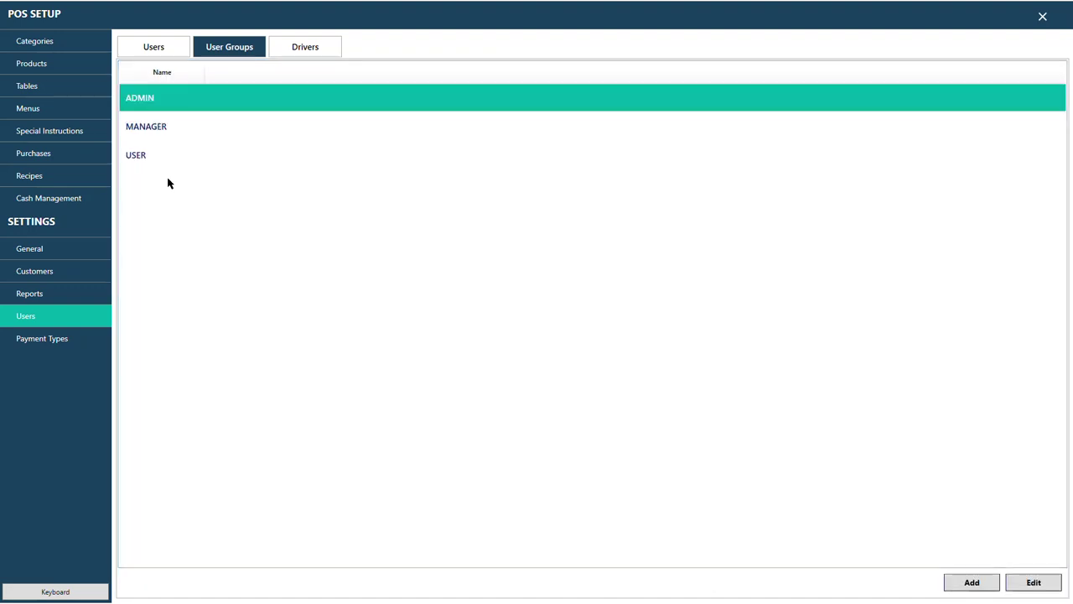
pyautogui.click(144, 130)
pyautogui.click(1034, 581)
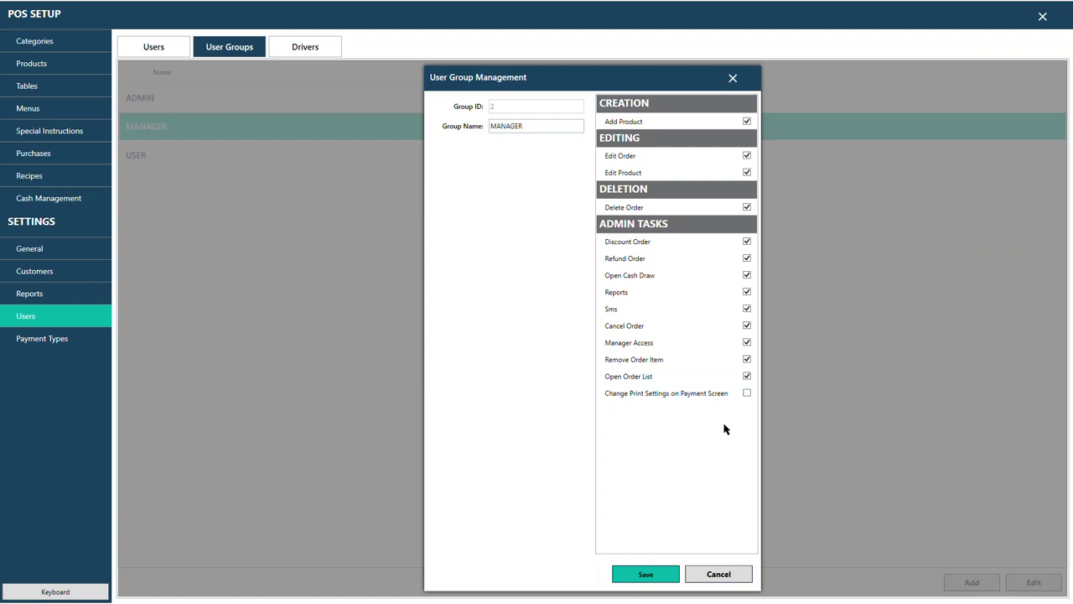
pyautogui.click(721, 575)
pyautogui.click(162, 166)
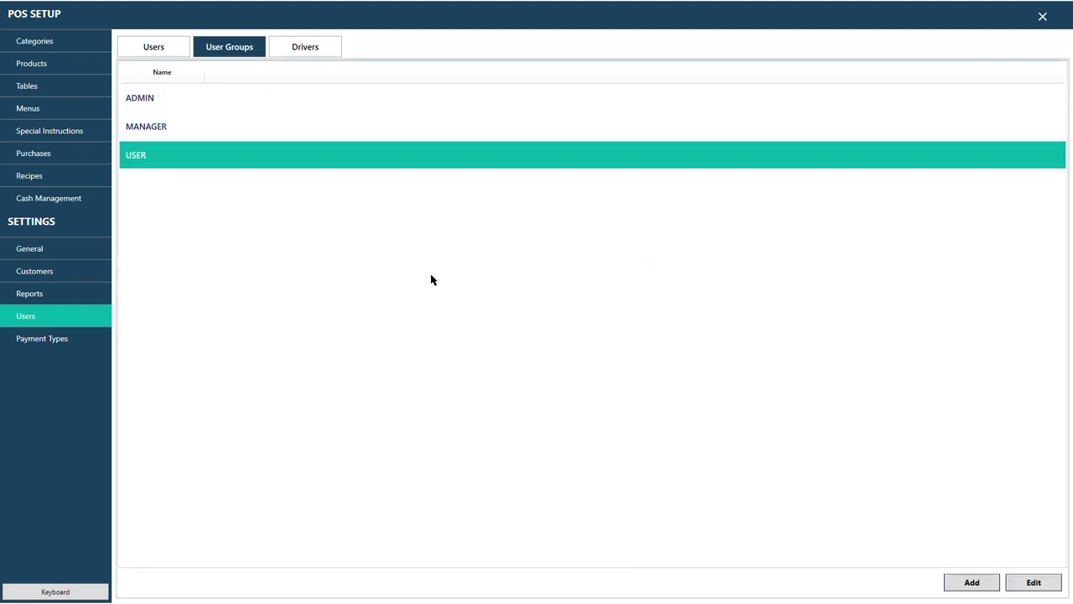
pyautogui.click(1040, 582)
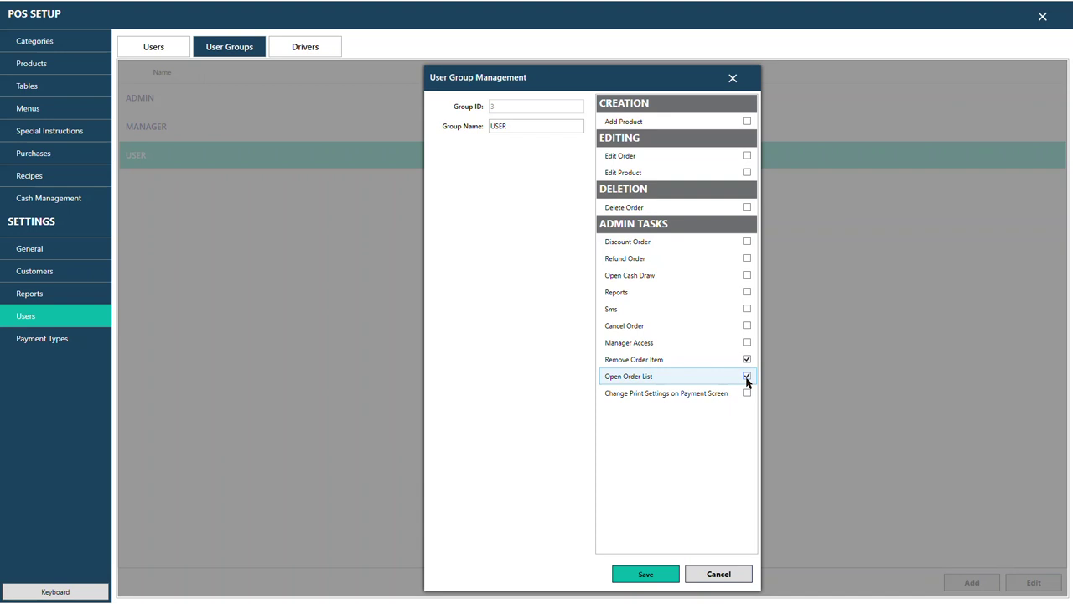
pyautogui.click(734, 574)
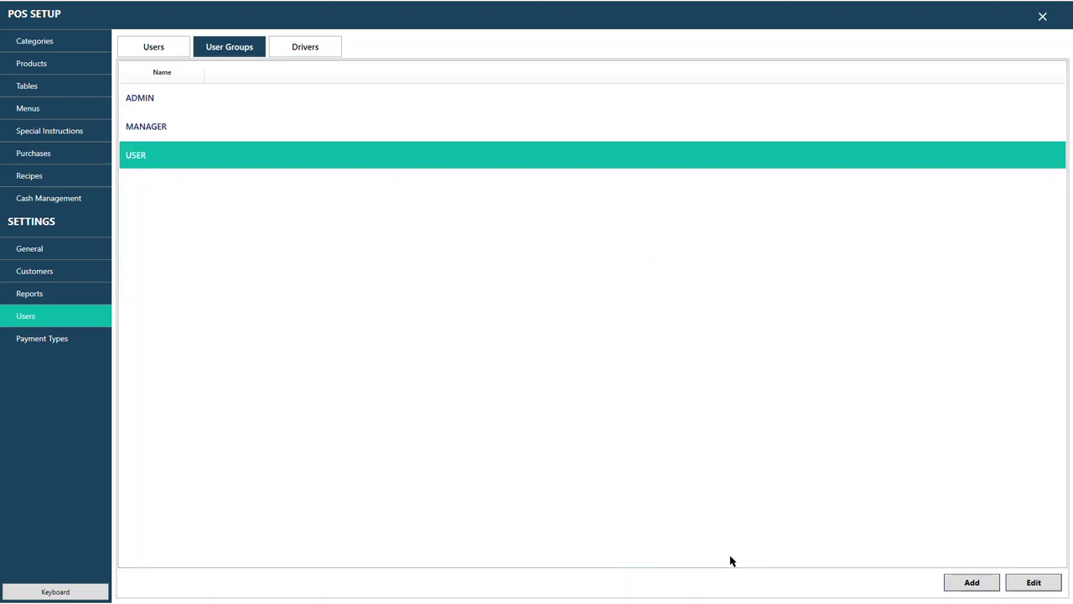
# Add and save a new user group named GENERAL
pyautogui.click(972, 582)
pyautogui.click(506, 126)
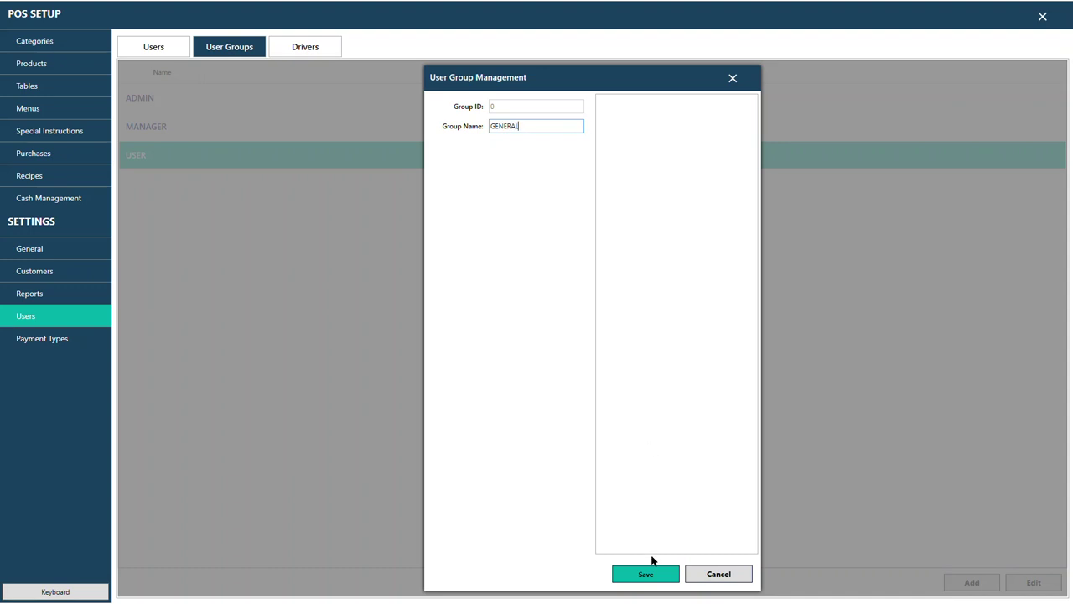
pyautogui.click(650, 582)
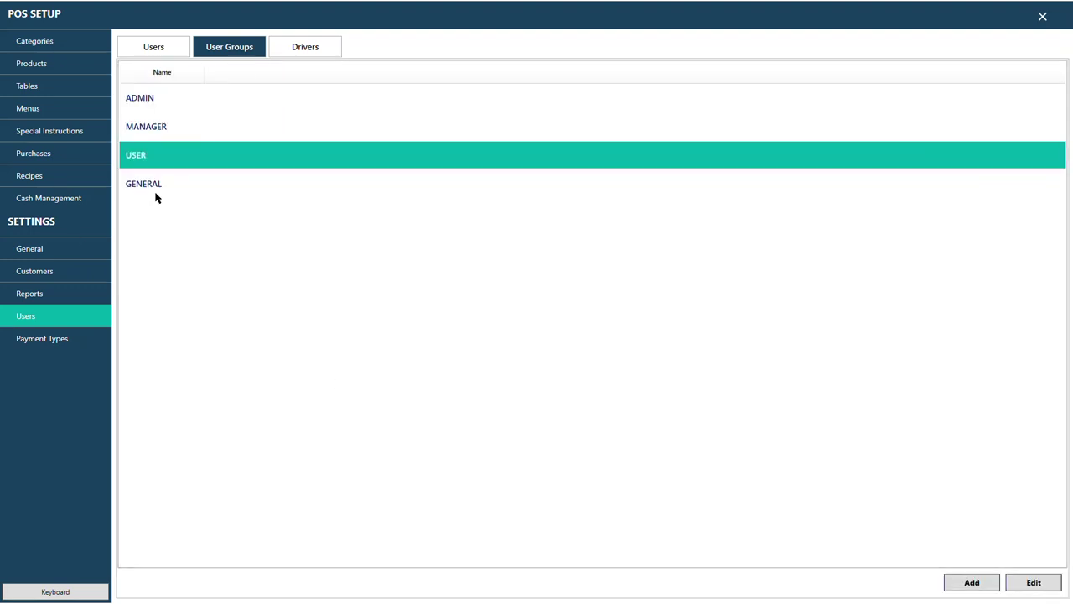
# Remove Print Settings, Open Order List, Open Cash Draw, Discount and Refund permissions from GENERAL
pyautogui.click(159, 192)
pyautogui.click(1034, 582)
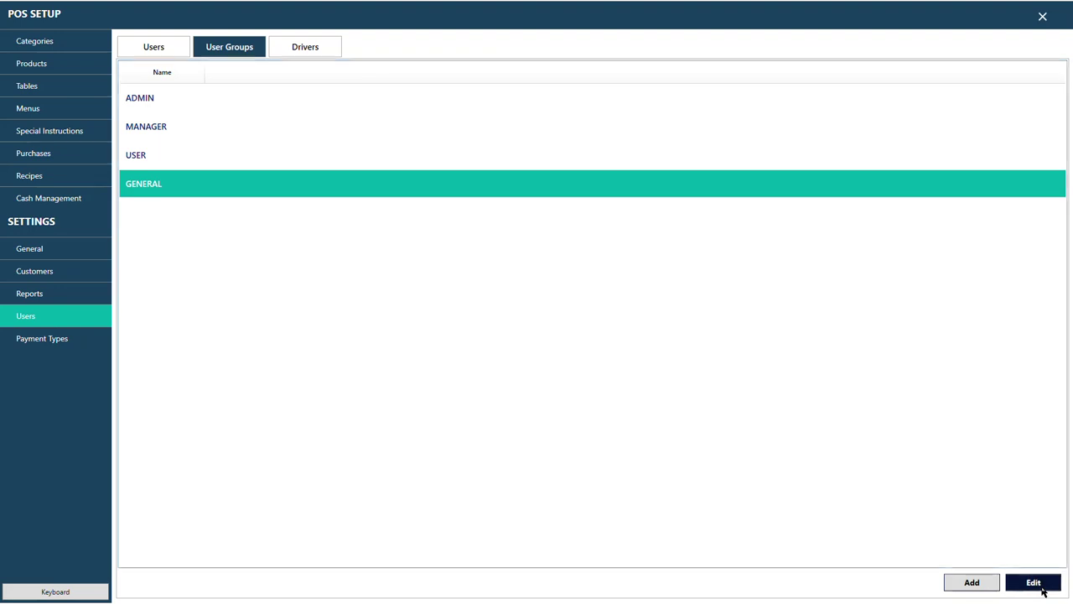
pyautogui.click(747, 393)
pyautogui.click(747, 376)
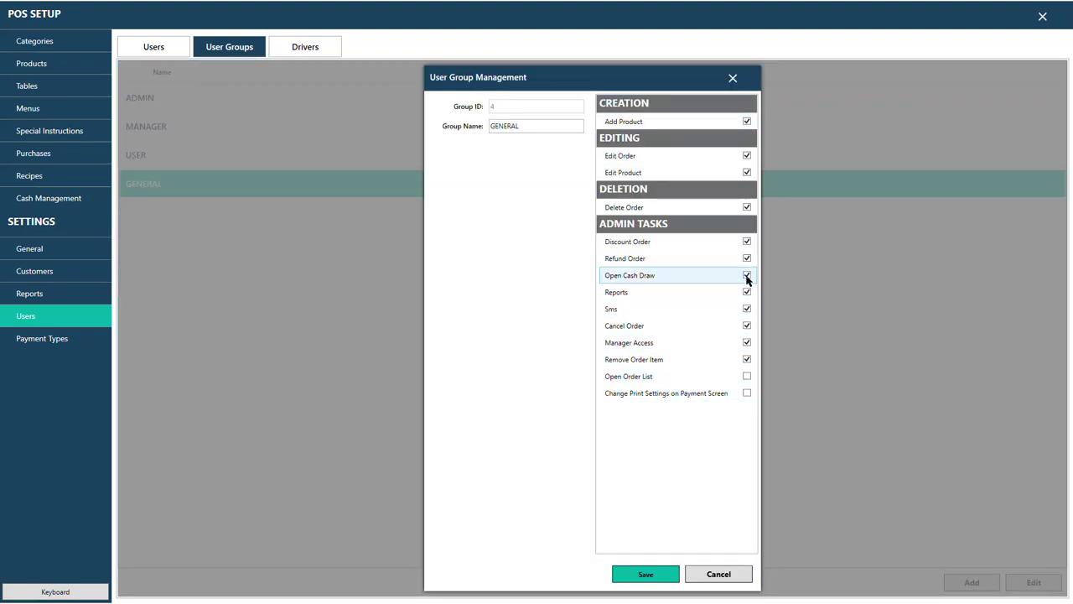
pyautogui.click(744, 275)
pyautogui.click(747, 241)
pyautogui.click(747, 258)
pyautogui.click(646, 574)
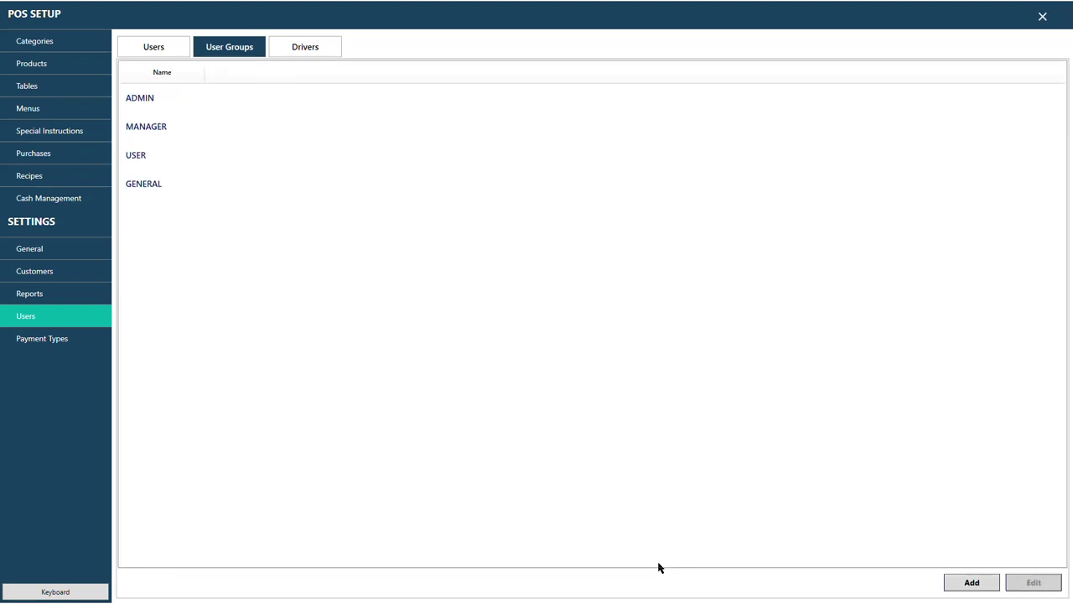
pyautogui.click(155, 188)
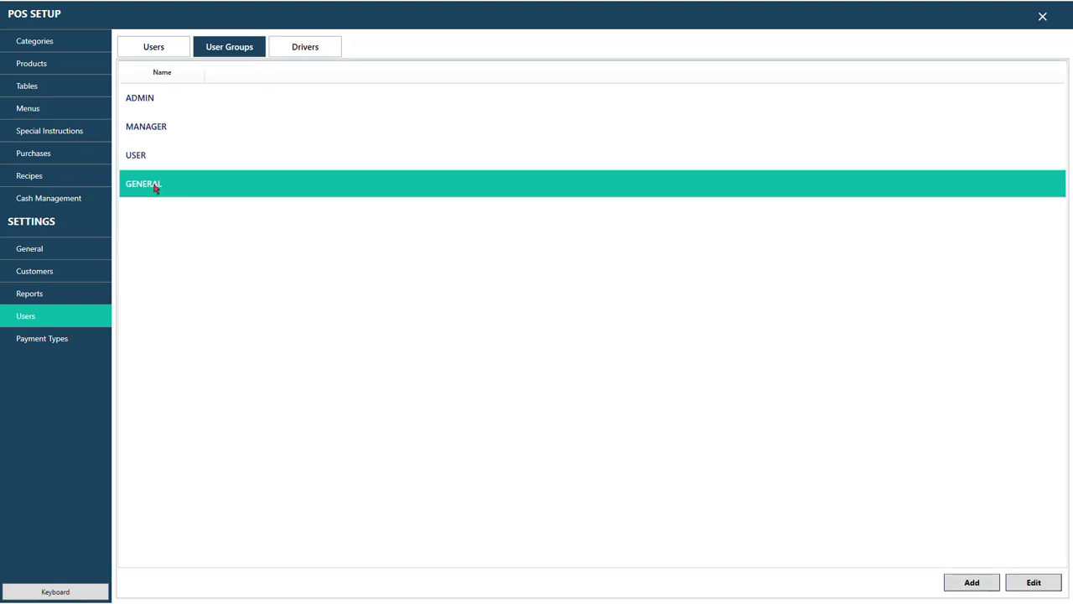
pyautogui.click(153, 49)
# Save a new active user with login name and password in the GENERAL group, then close setup
pyautogui.click(897, 578)
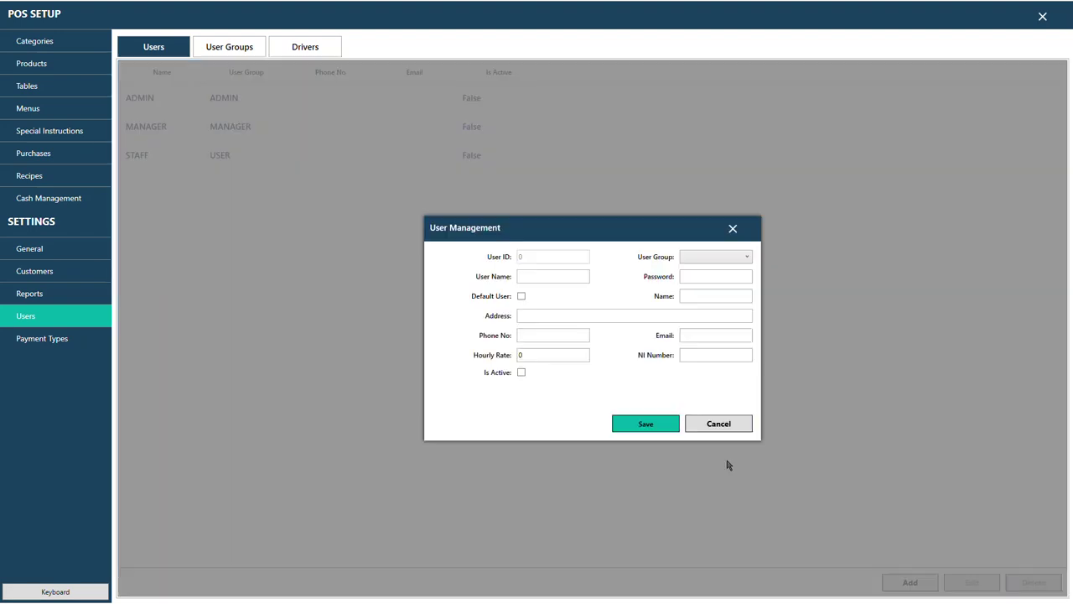
pyautogui.click(533, 277)
pyautogui.click(688, 277)
pyautogui.click(747, 256)
pyautogui.click(710, 302)
pyautogui.click(521, 374)
pyautogui.click(643, 425)
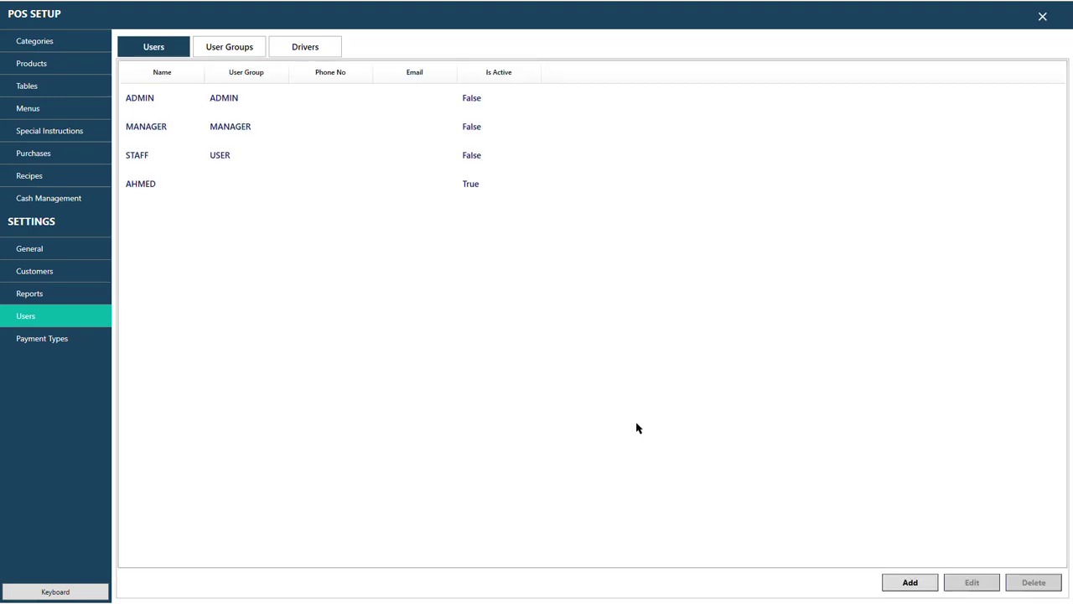
pyautogui.click(145, 194)
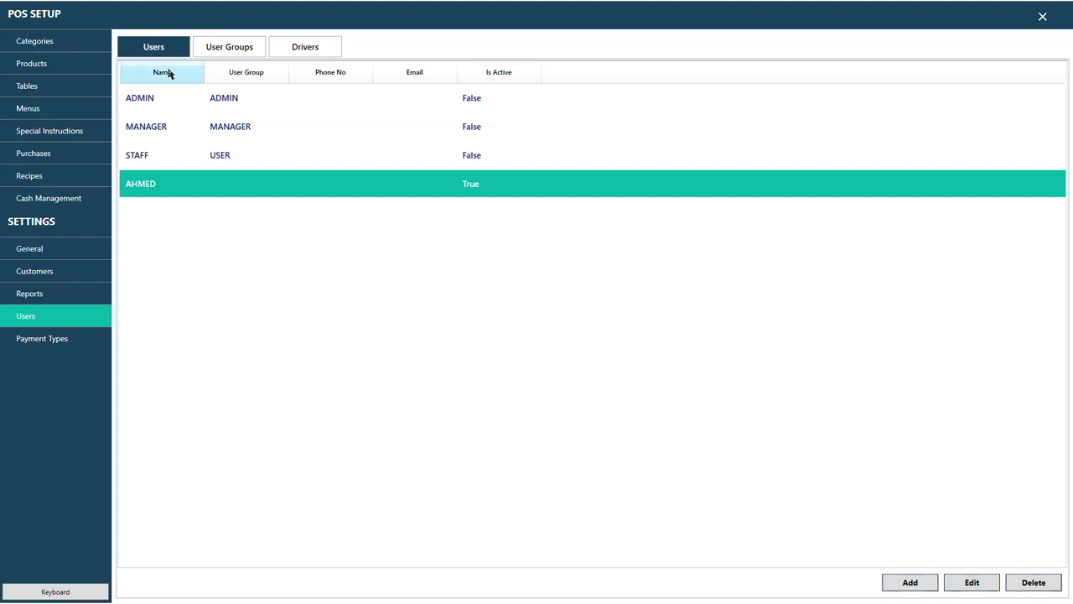
pyautogui.click(1042, 16)
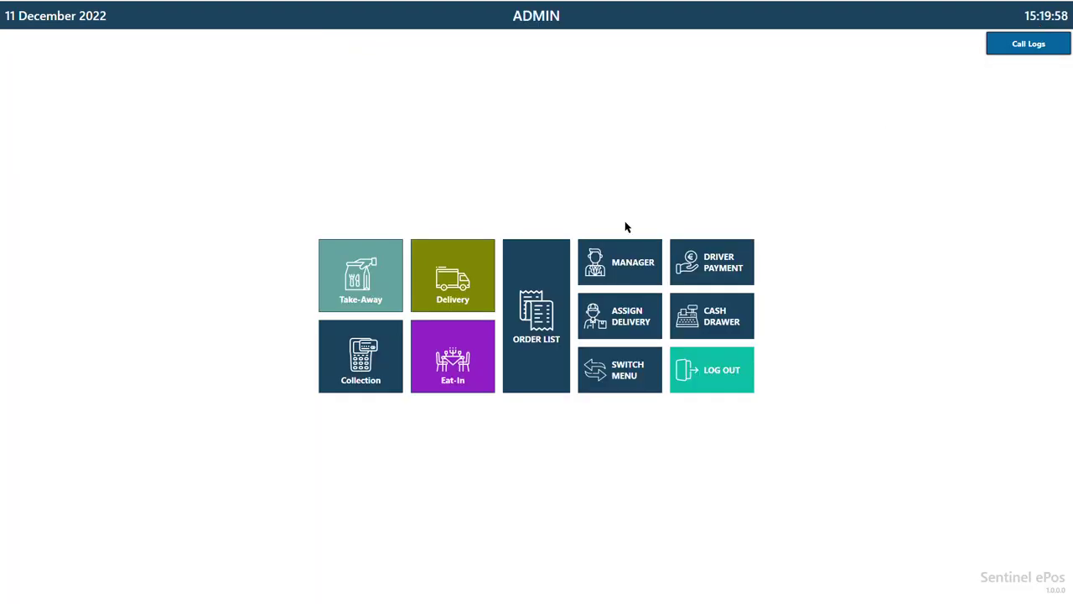
# Log out, restart the POS and sign in with the new user's PIN
pyautogui.click(736, 385)
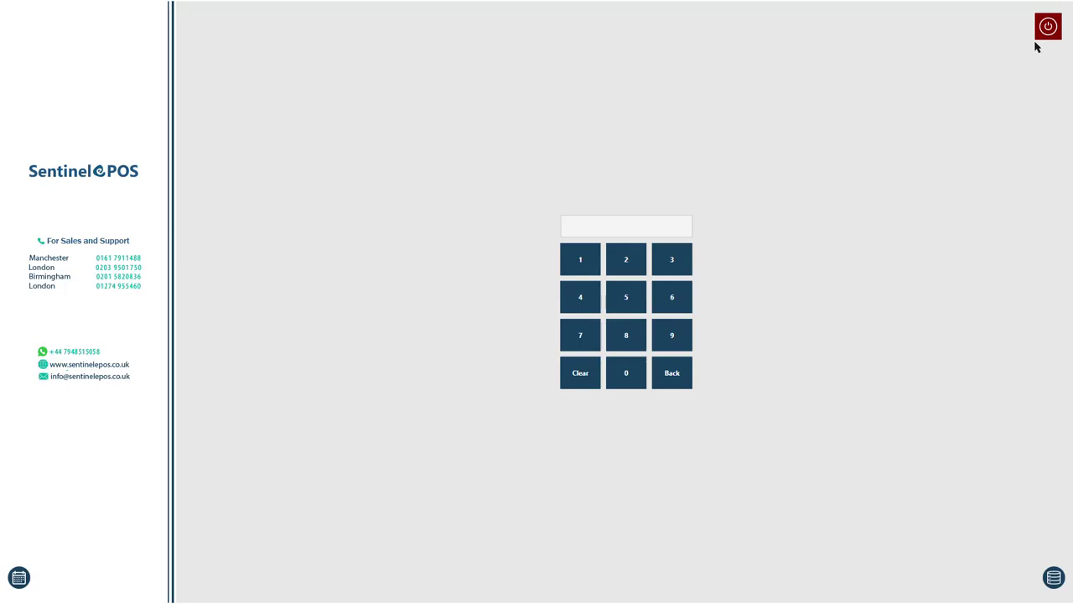
pyautogui.click(1046, 26)
pyautogui.doubleClick(18, 71)
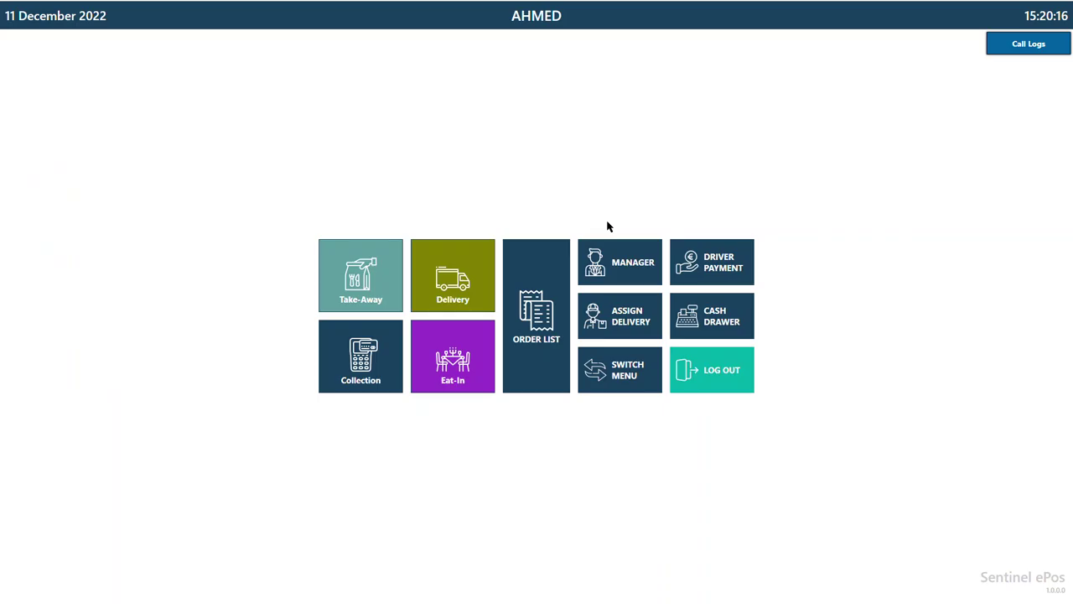
# Test the new user's access to Cash Drawer, Manager settings and Take-Away, then reopen Manager
pyautogui.click(709, 333)
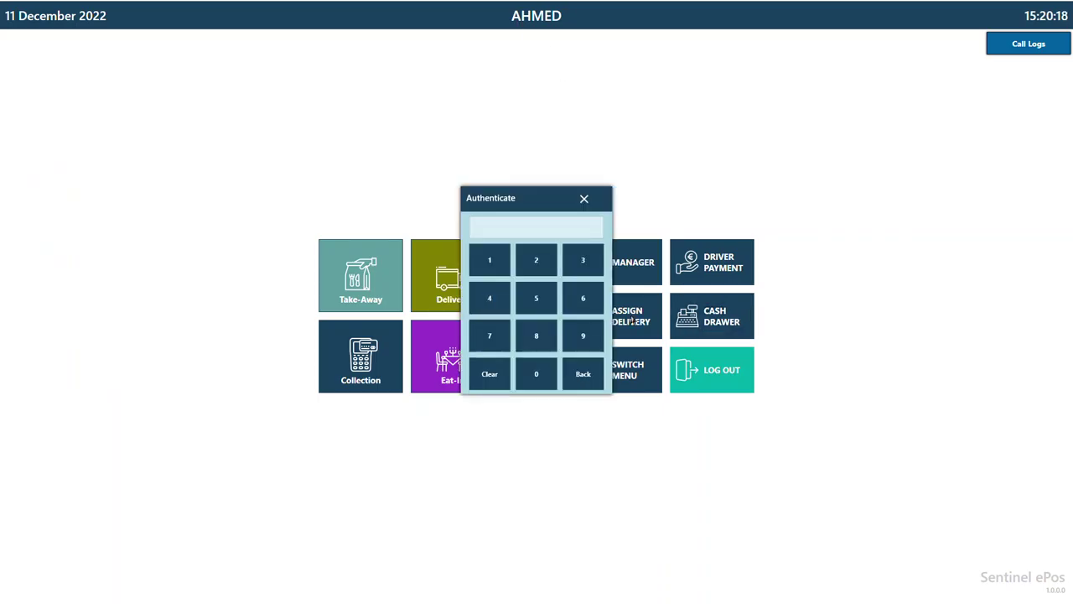
pyautogui.click(585, 198)
pyautogui.click(631, 261)
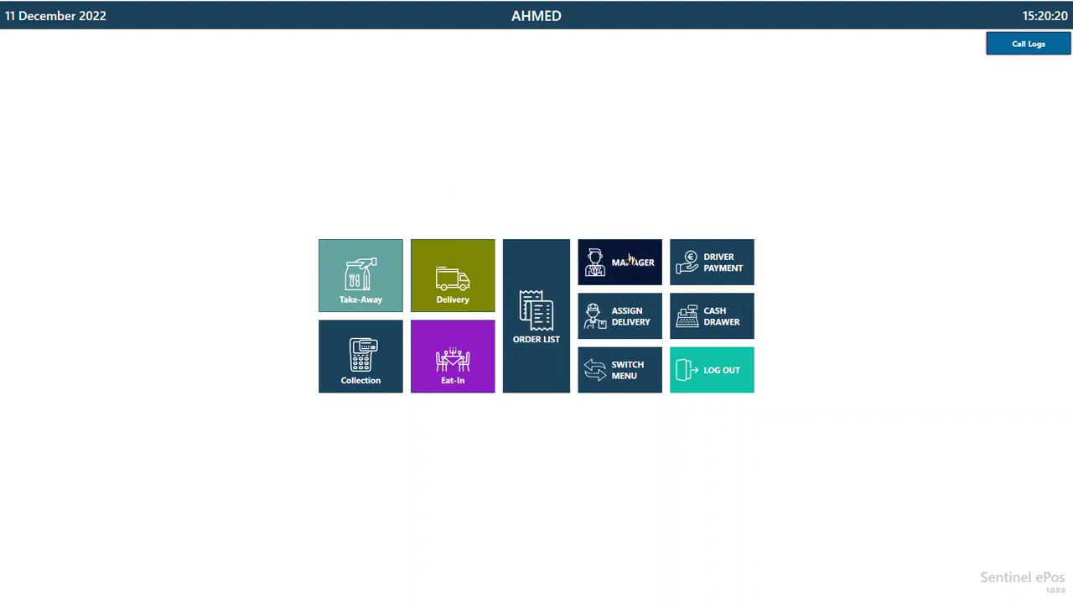
pyautogui.click(24, 252)
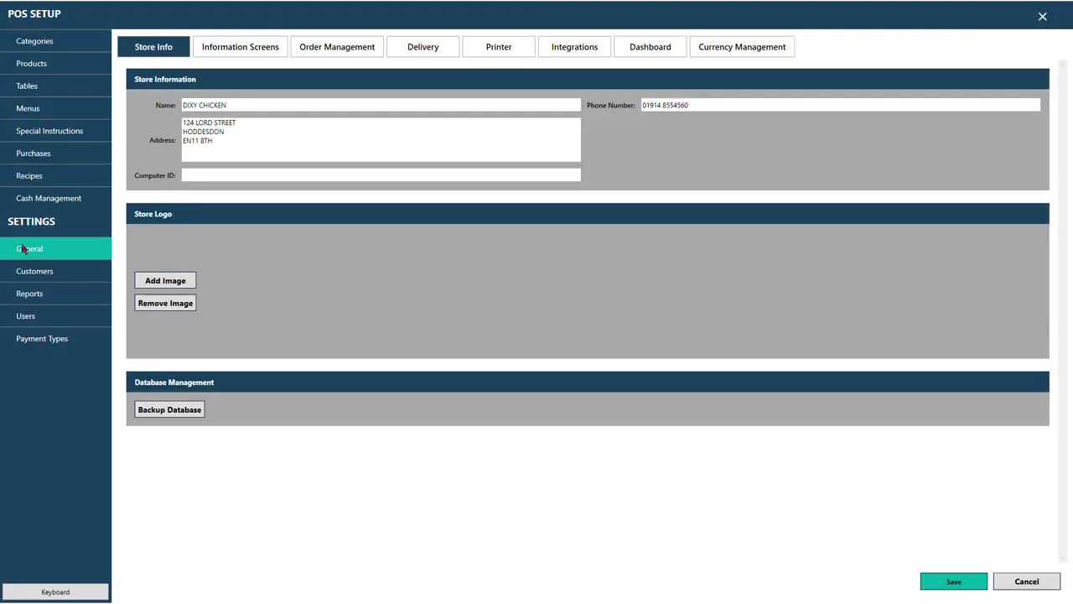
pyautogui.click(1043, 16)
pyautogui.click(360, 274)
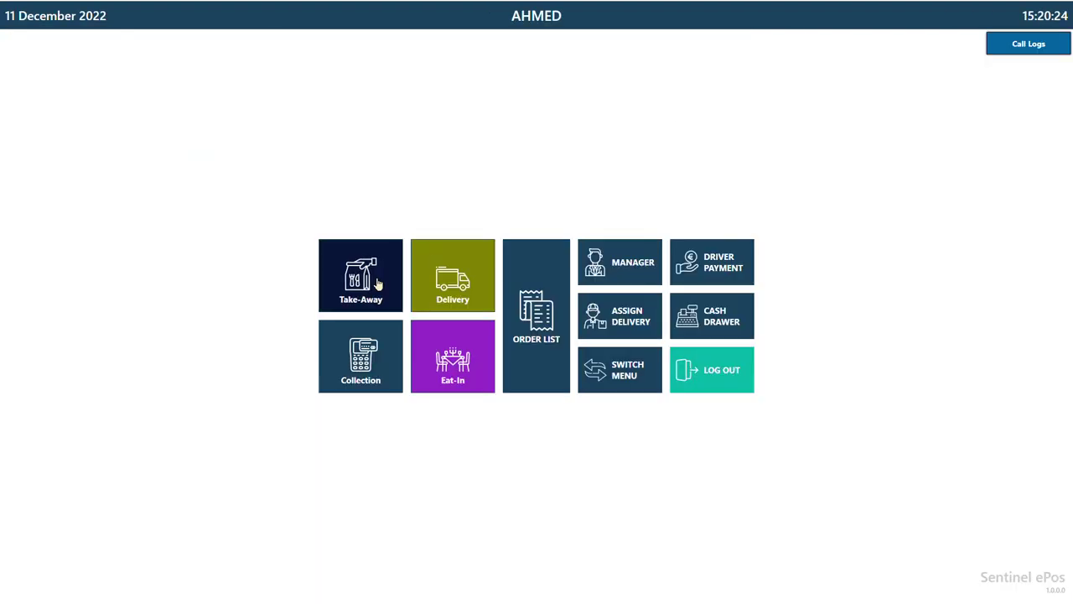
pyautogui.click(1052, 13)
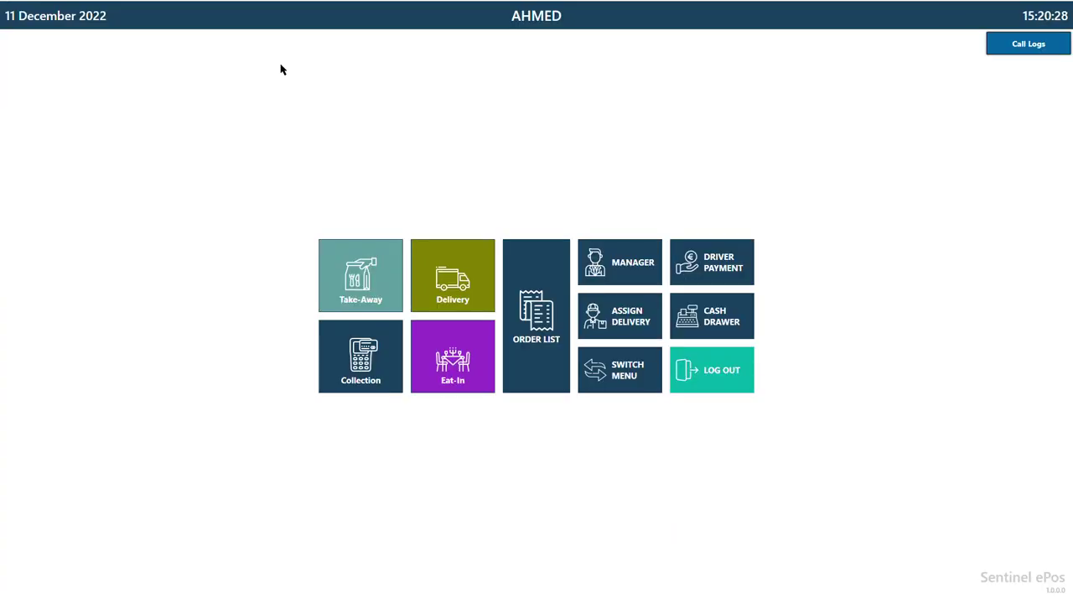
pyautogui.click(596, 244)
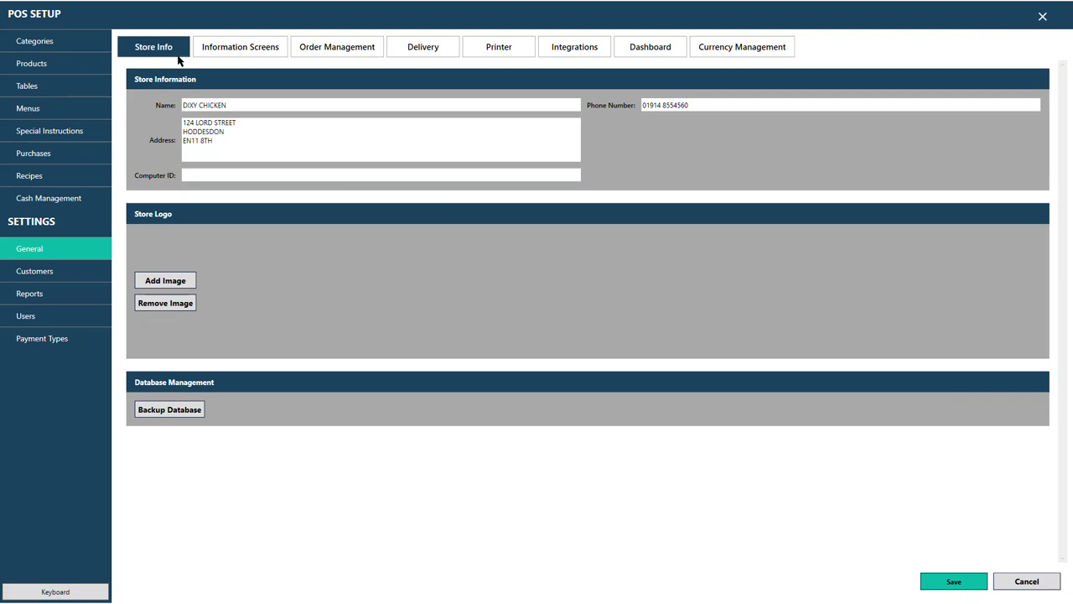
# Open Users, start a new user form, check the NI number and address fields, then cancel
pyautogui.click(53, 315)
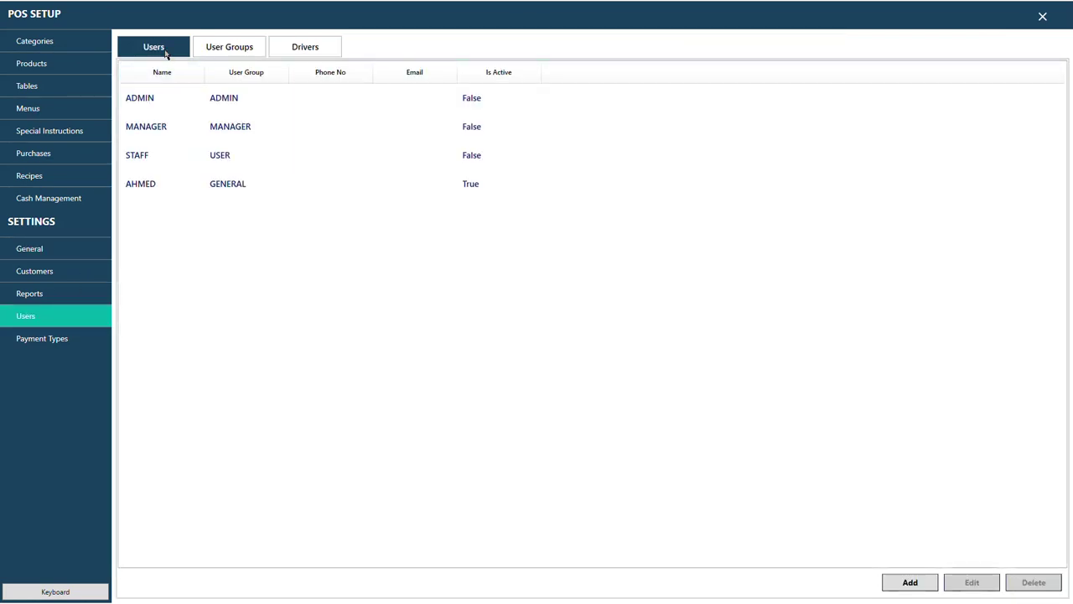
pyautogui.click(911, 584)
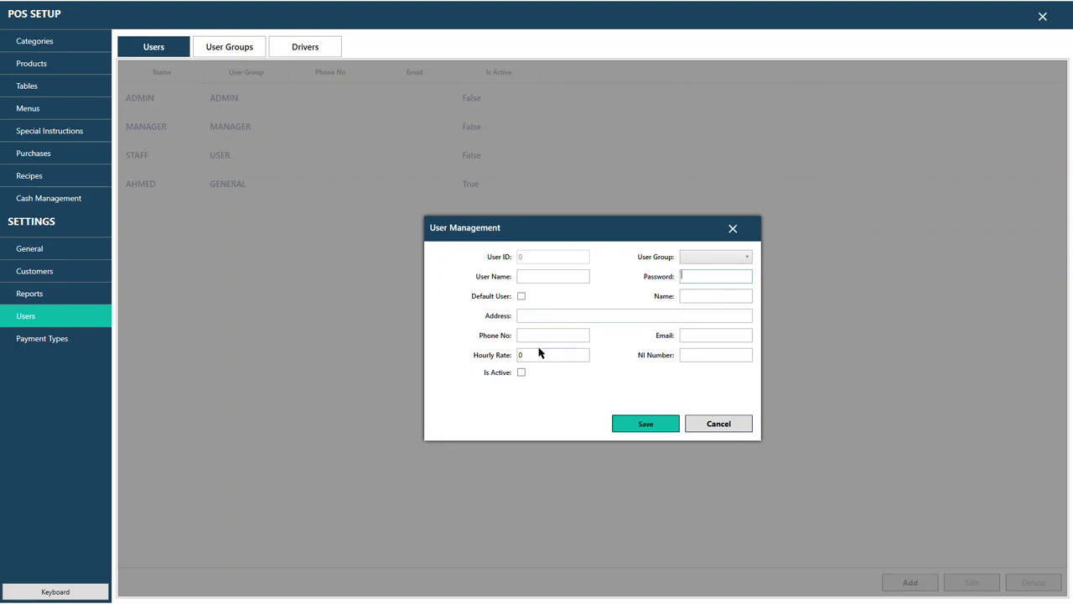
pyautogui.click(703, 356)
pyautogui.click(597, 314)
pyautogui.click(723, 422)
# Close setup, log out of the new user's session and sign in with a PIN
pyautogui.click(1043, 17)
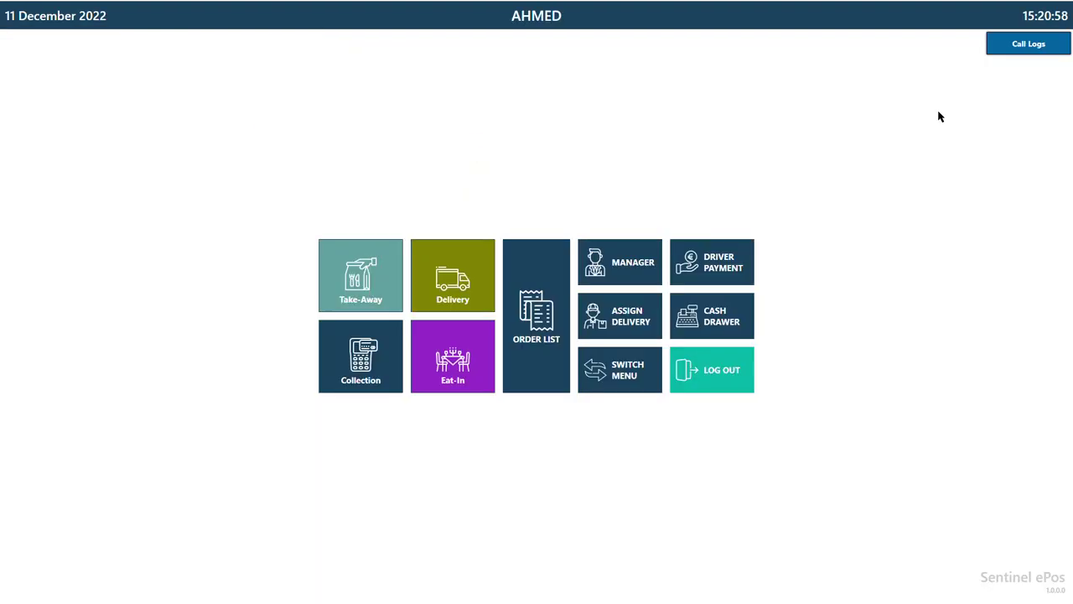
pyautogui.click(738, 388)
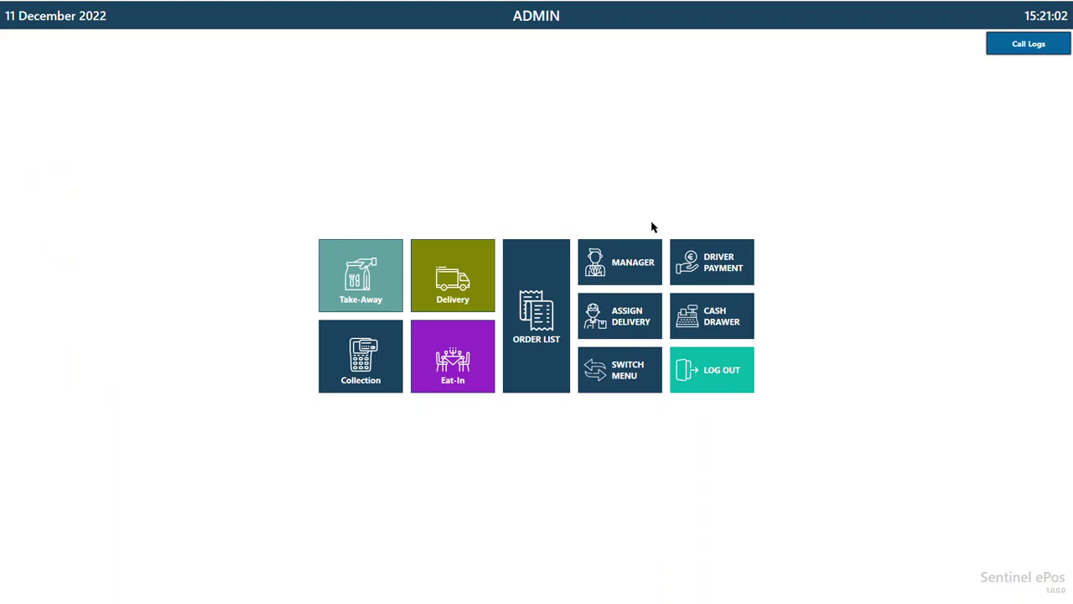
# Place a take-away order of CHICKEN PAKORA and record it as NOT PAID
pyautogui.click(394, 276)
pyautogui.click(390, 219)
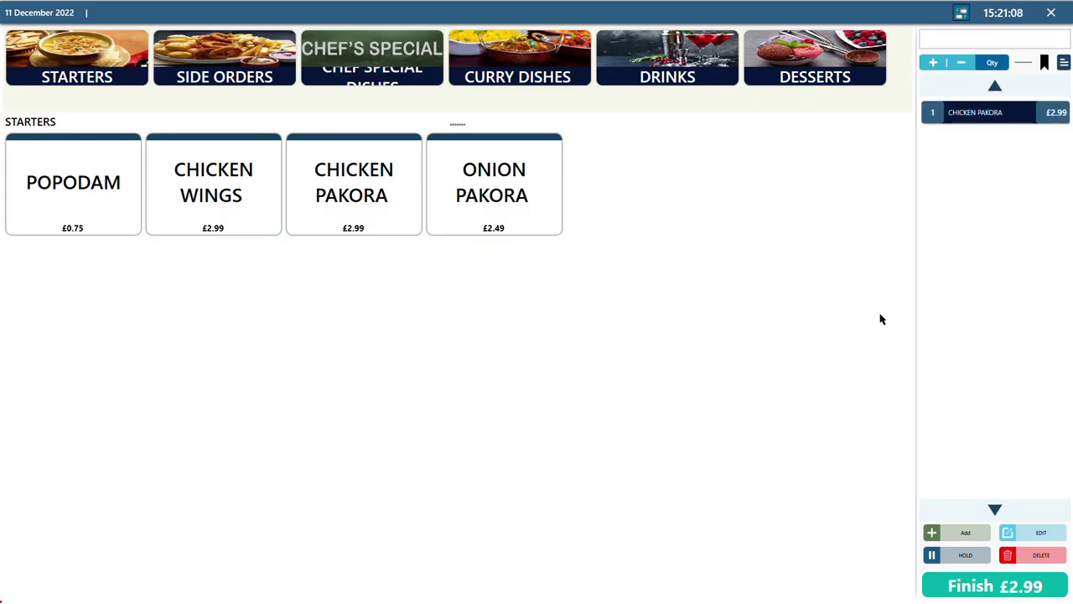
pyautogui.click(970, 586)
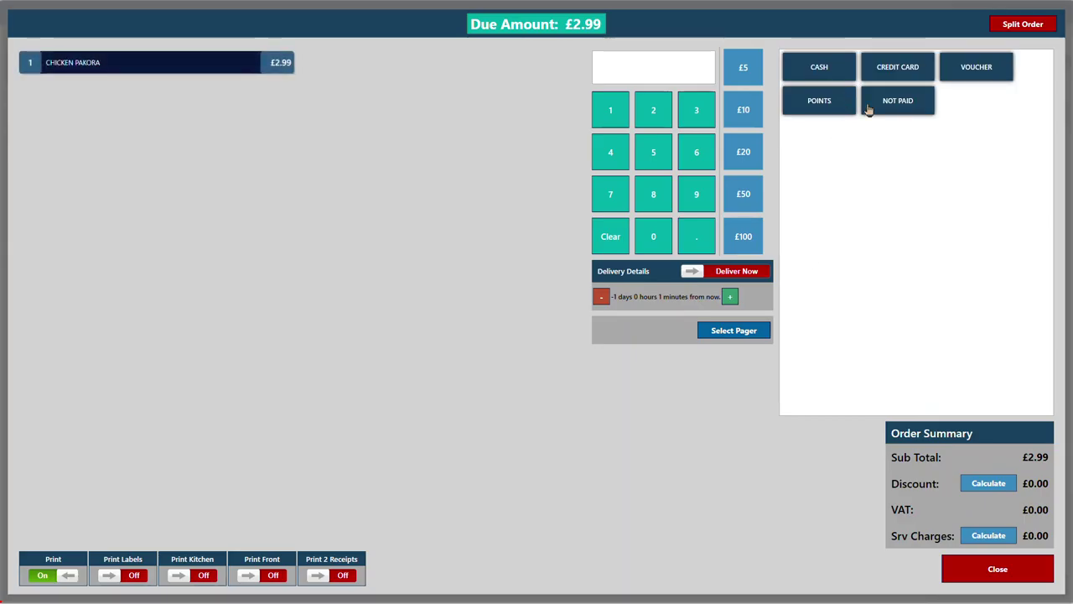
pyautogui.click(895, 107)
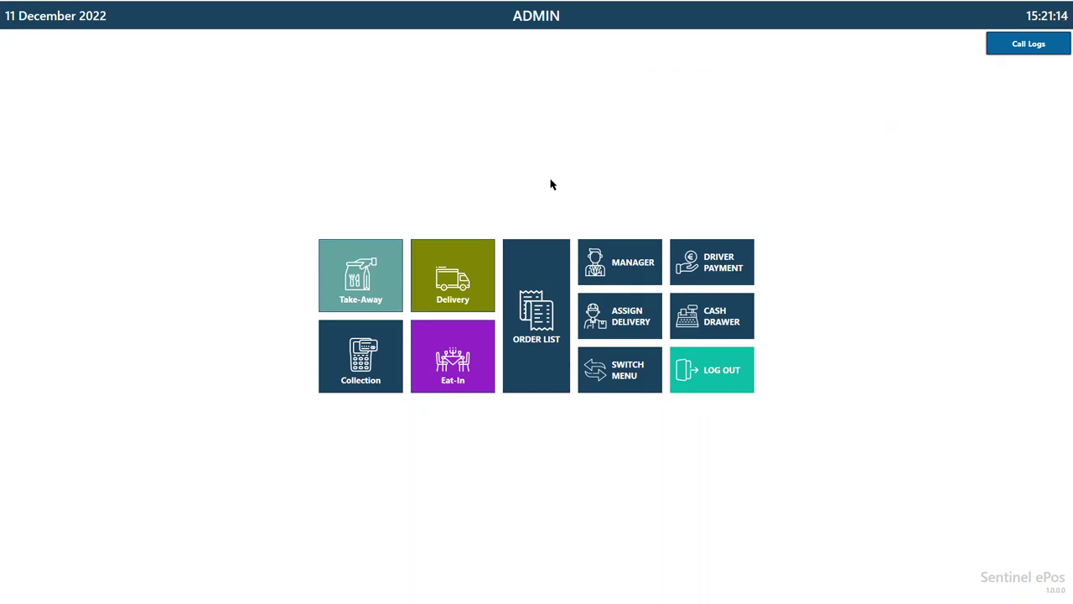
# Log out, sign back in as admin and open POS Setup
pyautogui.click(749, 381)
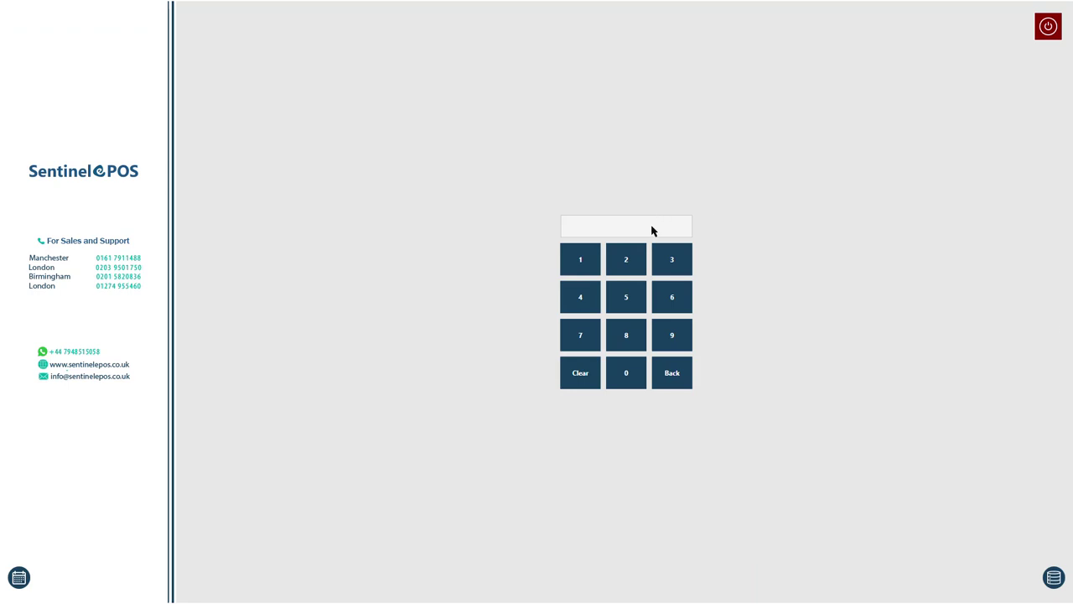
pyautogui.press('Return')
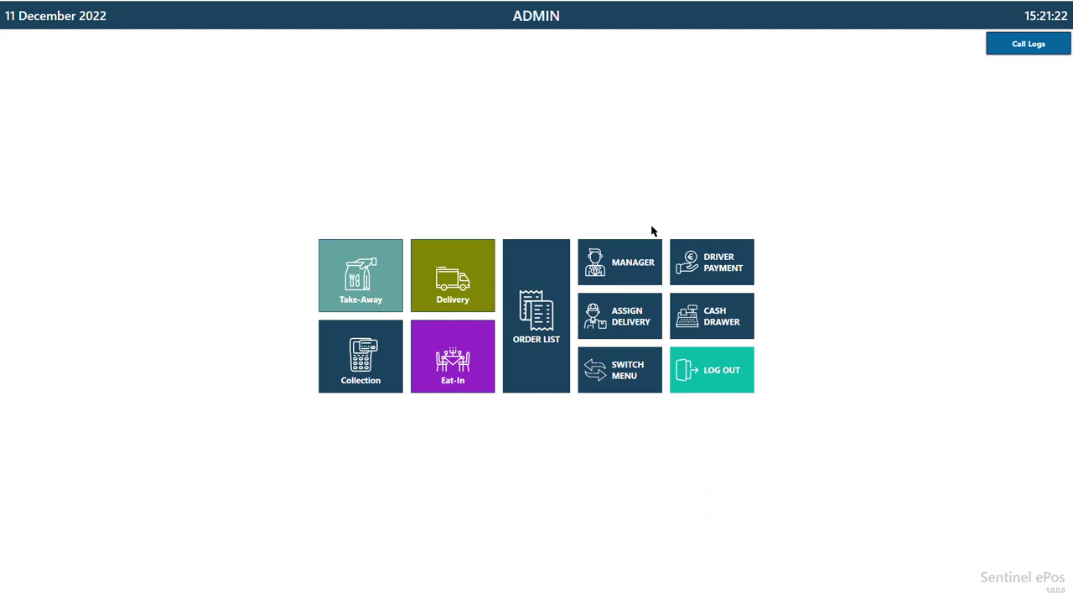
pyautogui.click(622, 262)
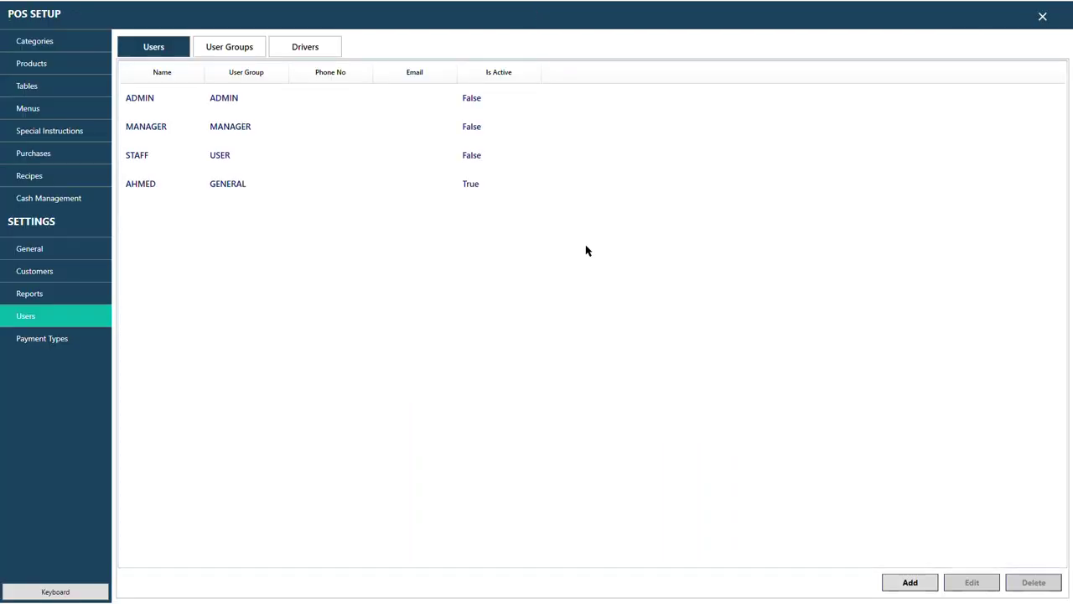
# Generate and preview a Custom Report for 11 December 2022 to 11 December 2022
pyautogui.click(38, 173)
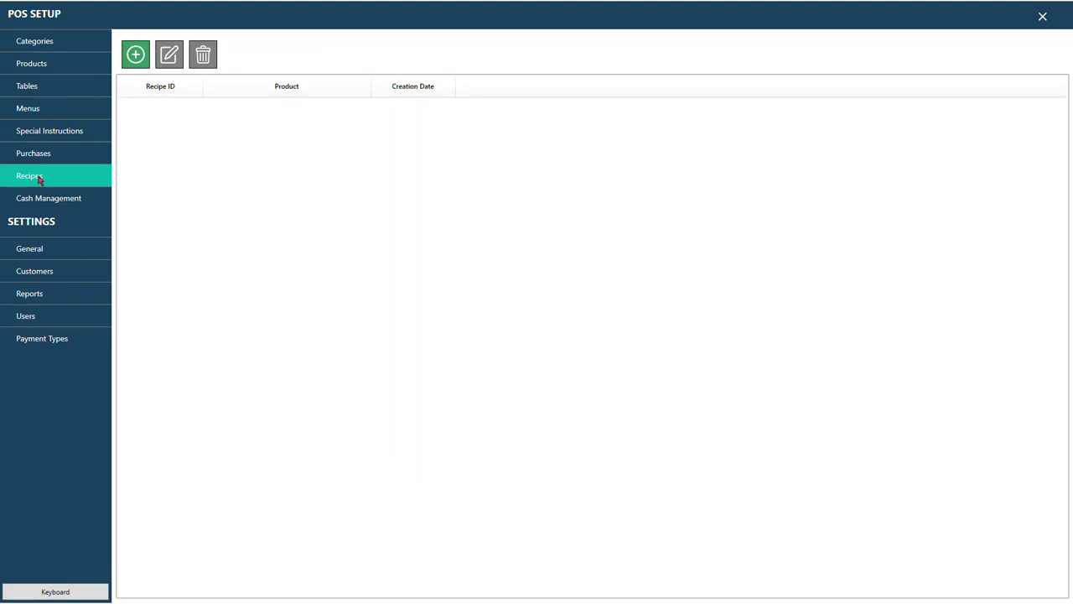
pyautogui.click(46, 296)
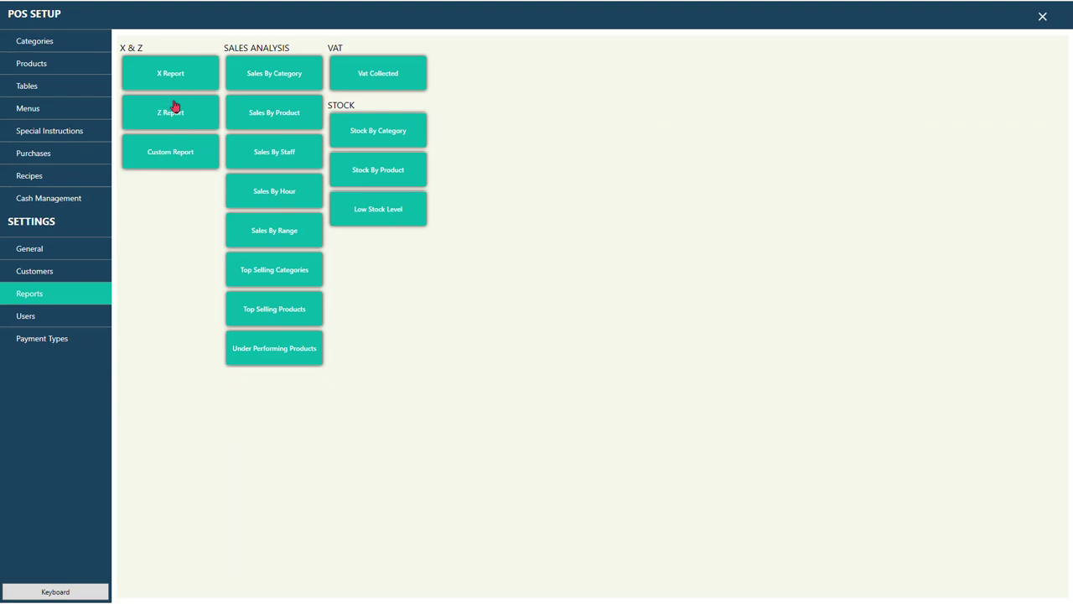
pyautogui.click(170, 164)
pyautogui.click(510, 311)
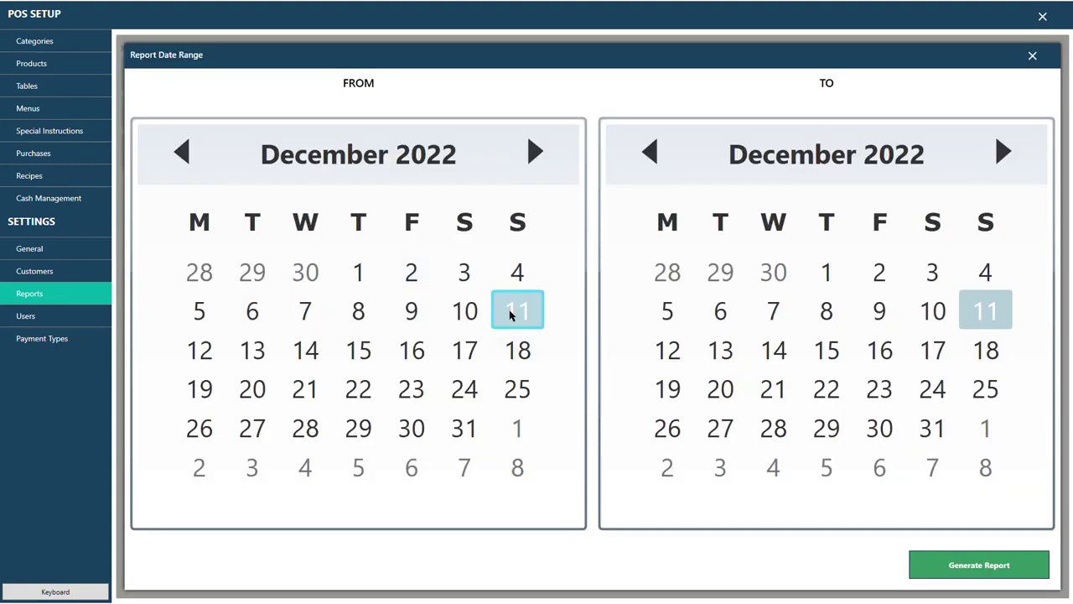
pyautogui.click(986, 311)
pyautogui.click(1006, 577)
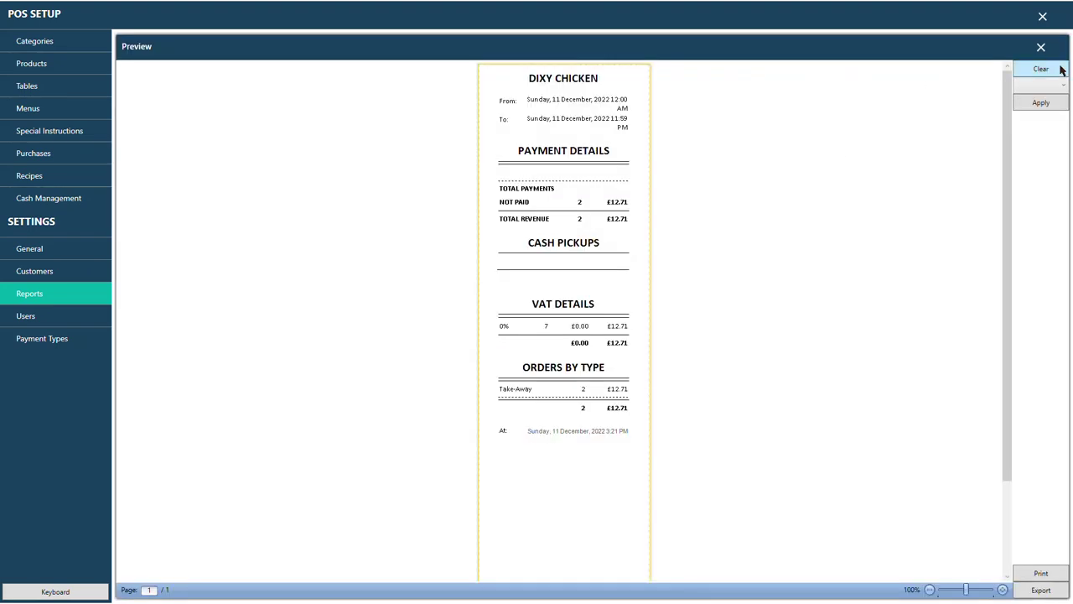
pyautogui.click(1042, 52)
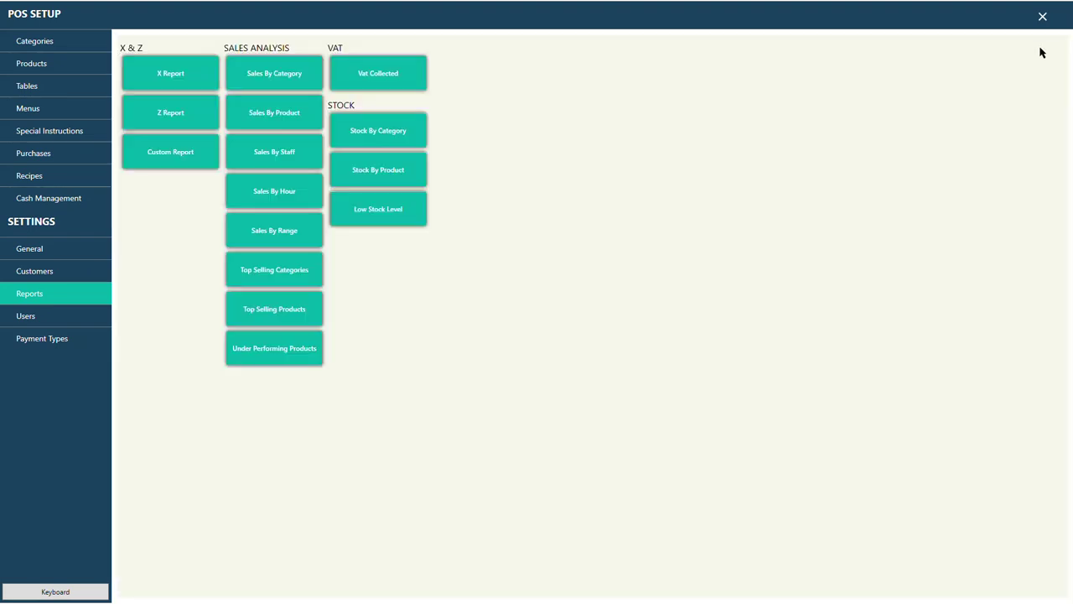
# Generate and preview a Sales By Product report for 11 December 2022, totalling £12.71
pyautogui.click(282, 120)
pyautogui.click(519, 317)
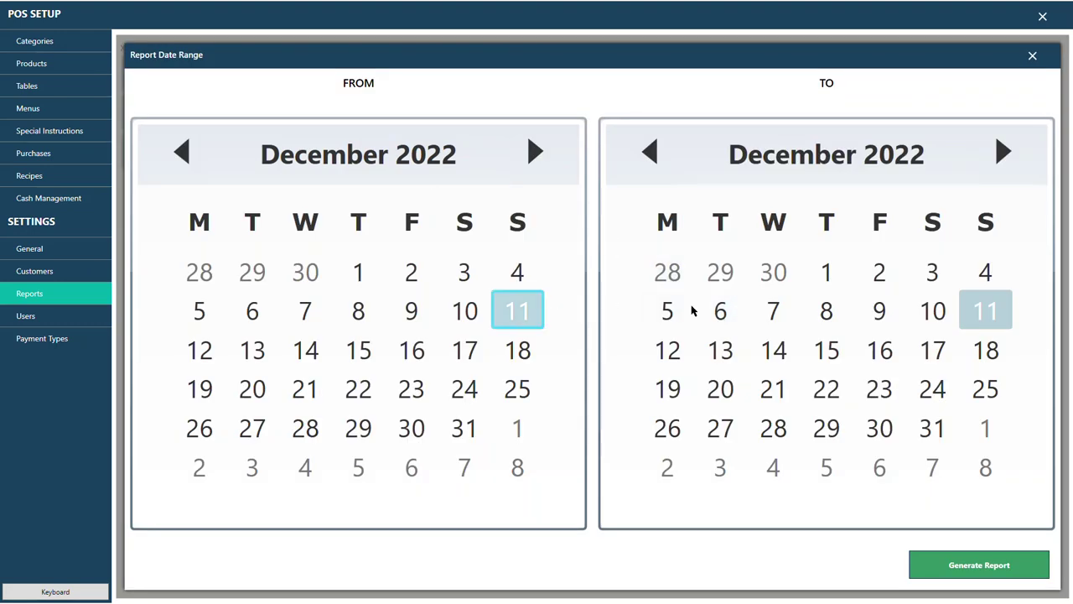
pyautogui.click(976, 553)
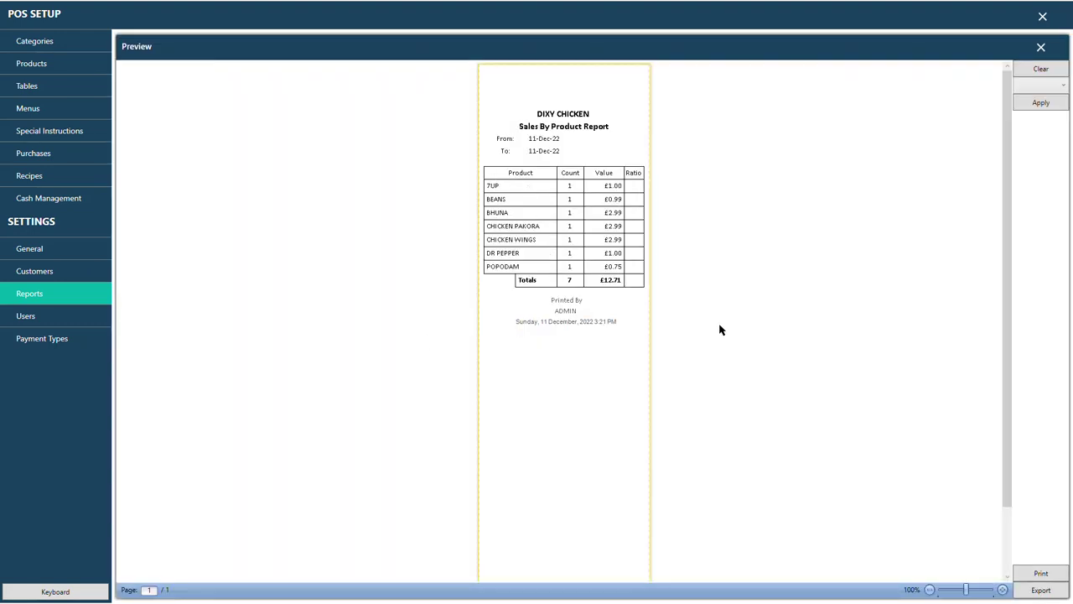
pyautogui.click(1038, 48)
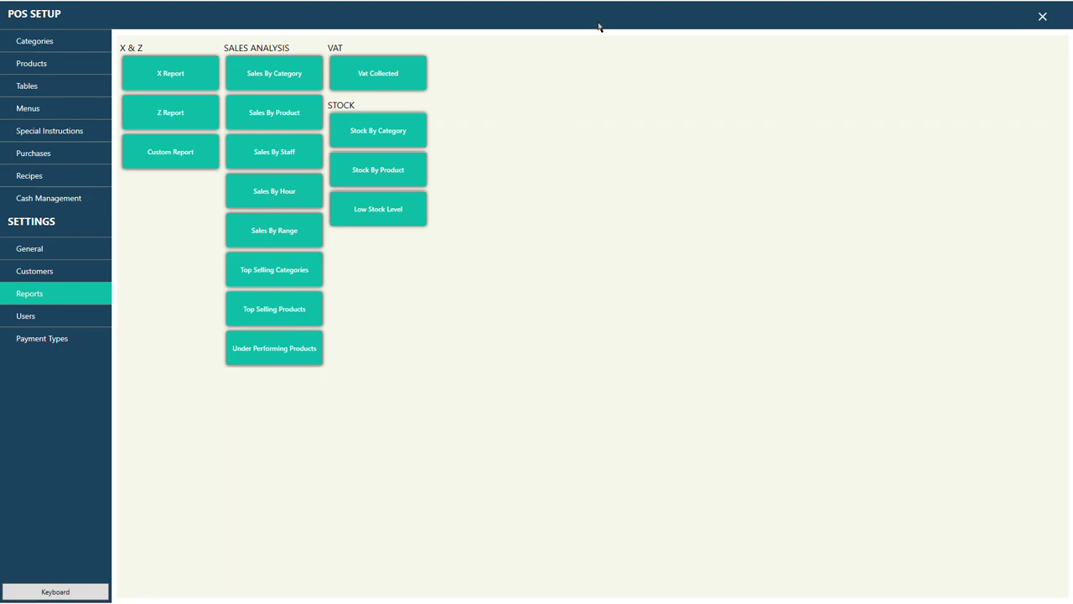
# Start a new purchase with quantity 1 in Purchases, then cancel it
pyautogui.click(50, 159)
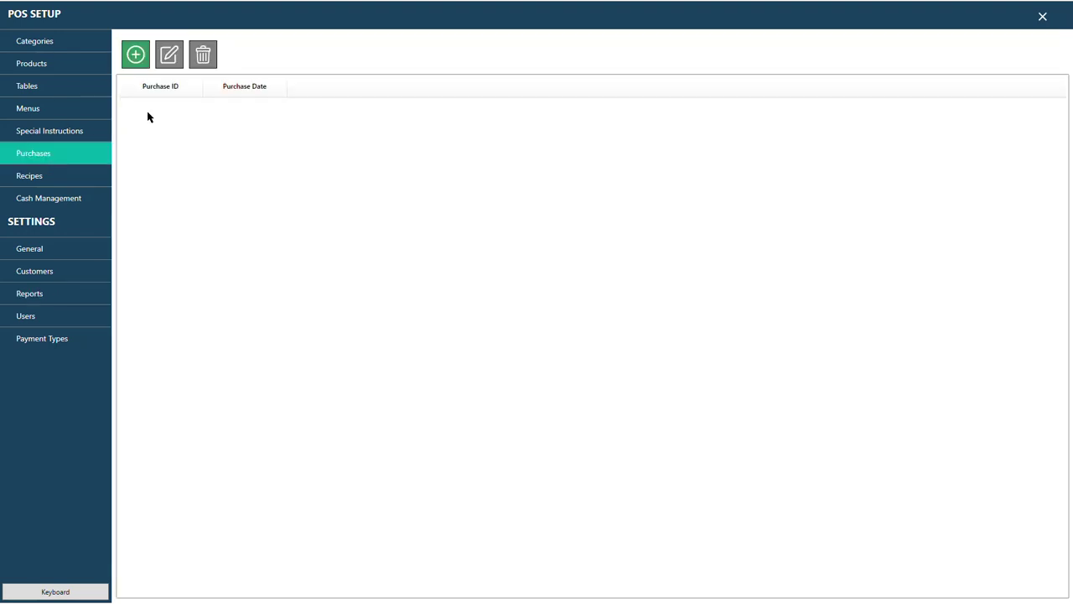
pyautogui.click(136, 54)
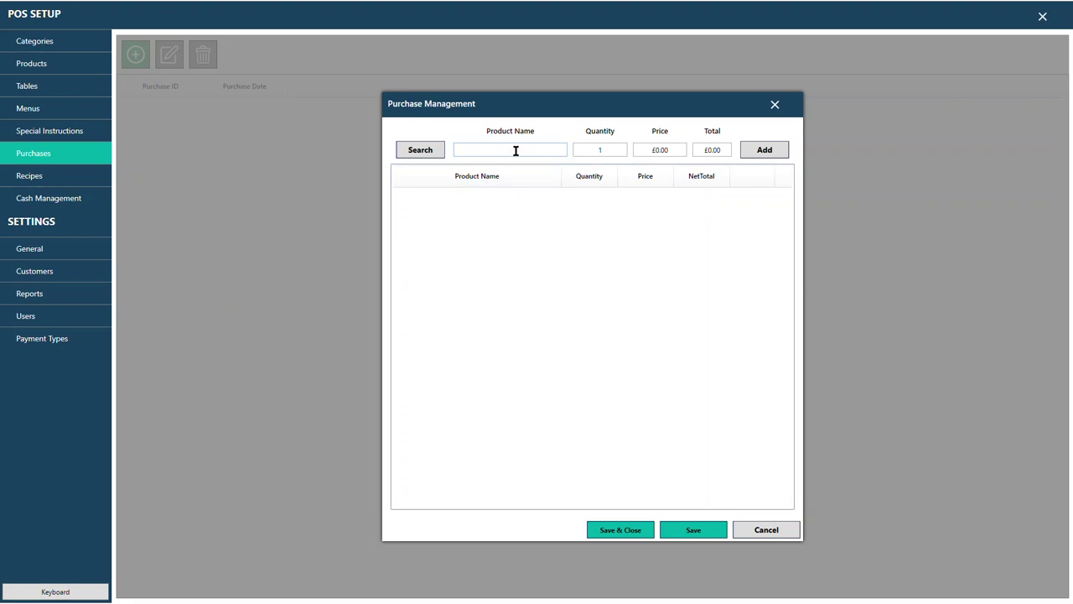
pyautogui.click(601, 150)
pyautogui.write('1')
pyautogui.press('Tab')
pyautogui.press('Tab')
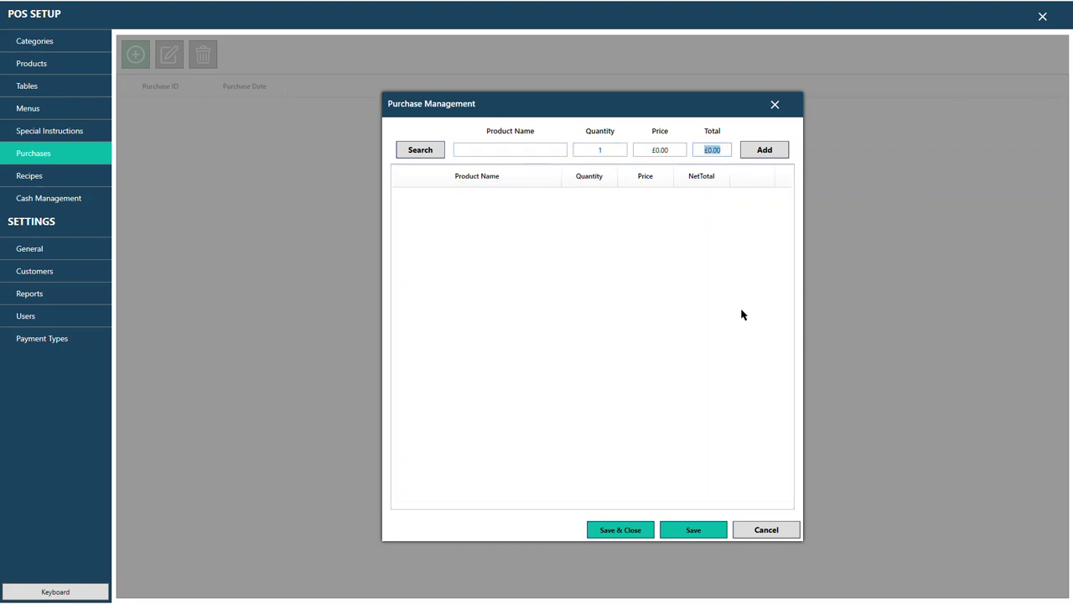
pyautogui.click(766, 532)
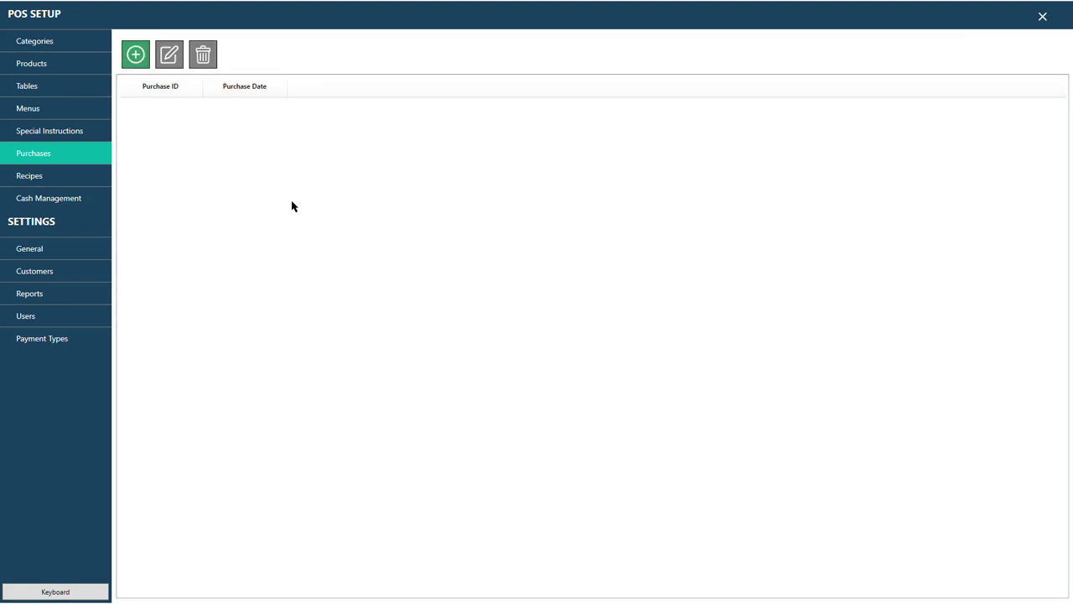
# Add and save a 100 cash pickup in Cash Management
pyautogui.click(60, 202)
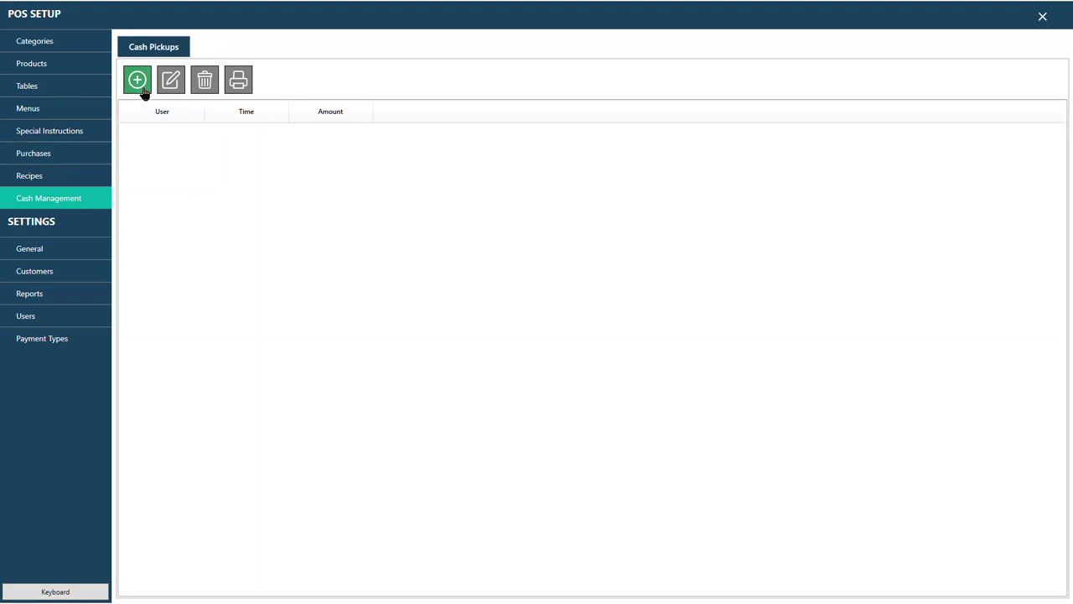
pyautogui.click(143, 87)
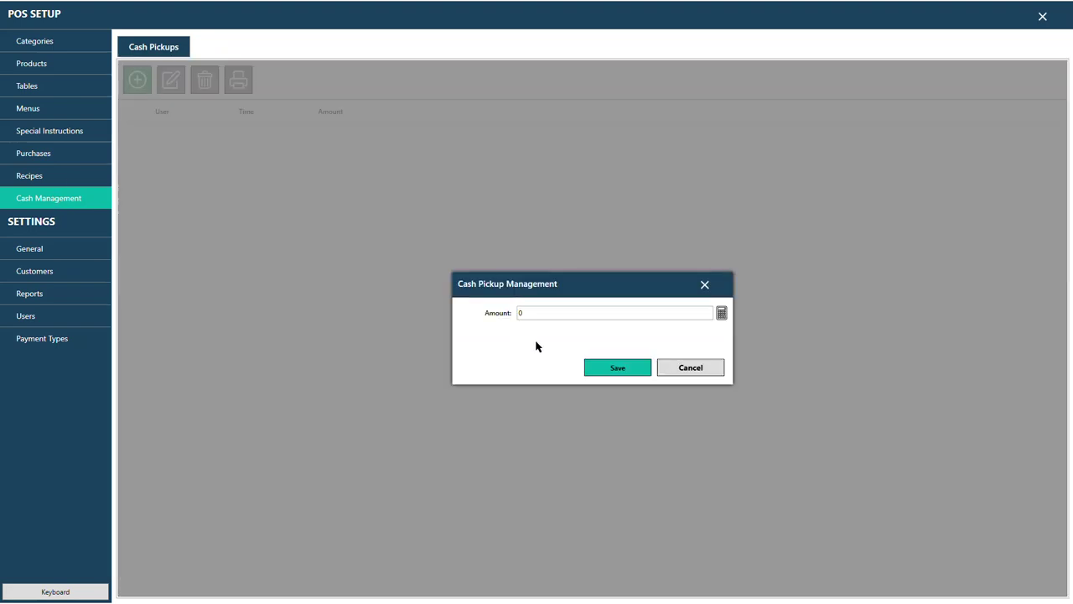
pyautogui.click(548, 310)
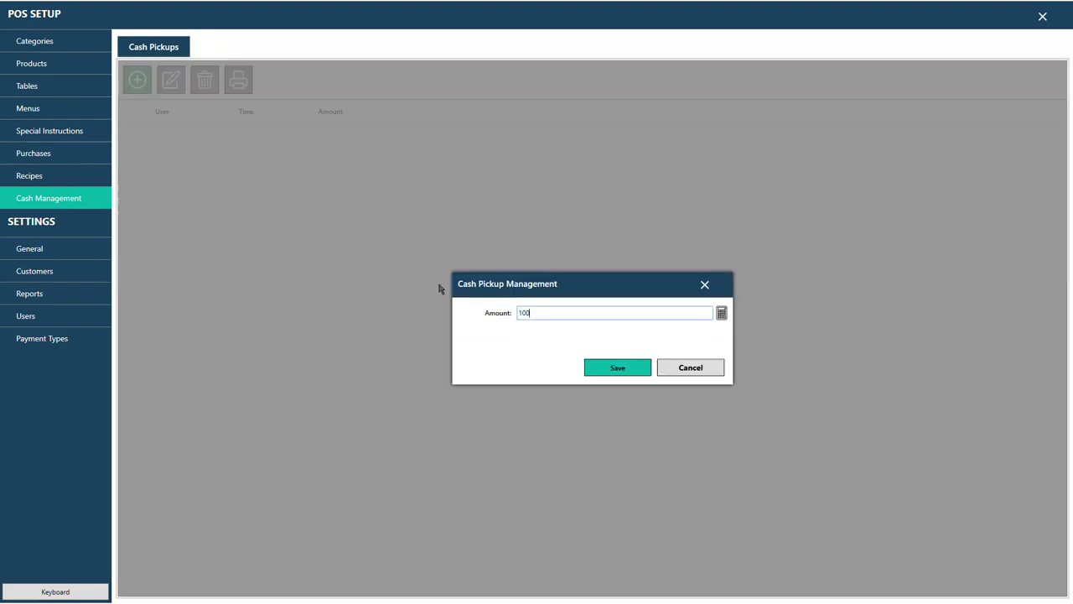
pyautogui.click(618, 380)
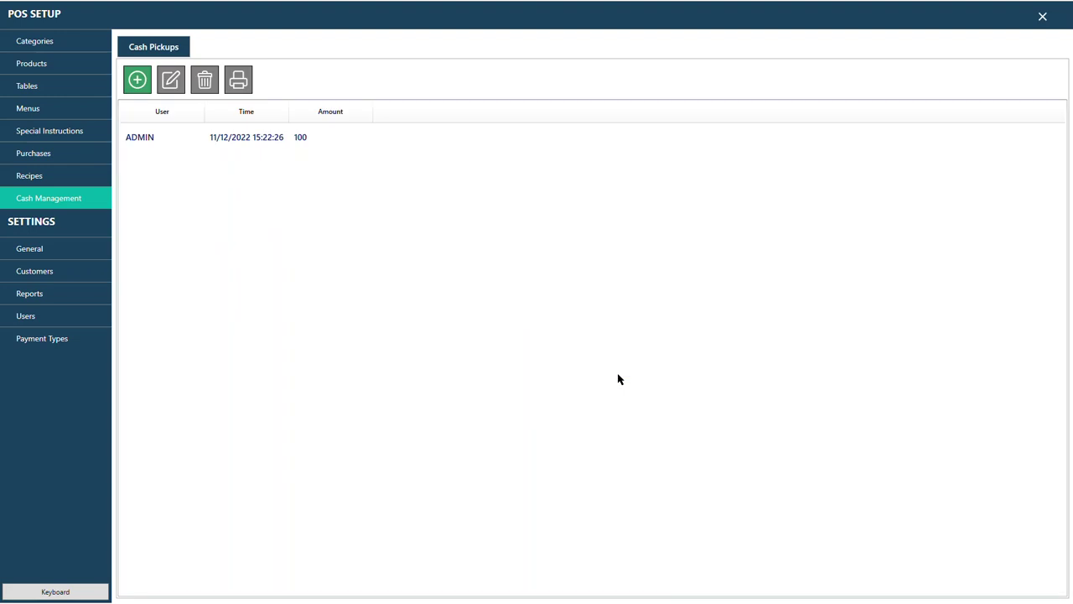
pyautogui.click(249, 146)
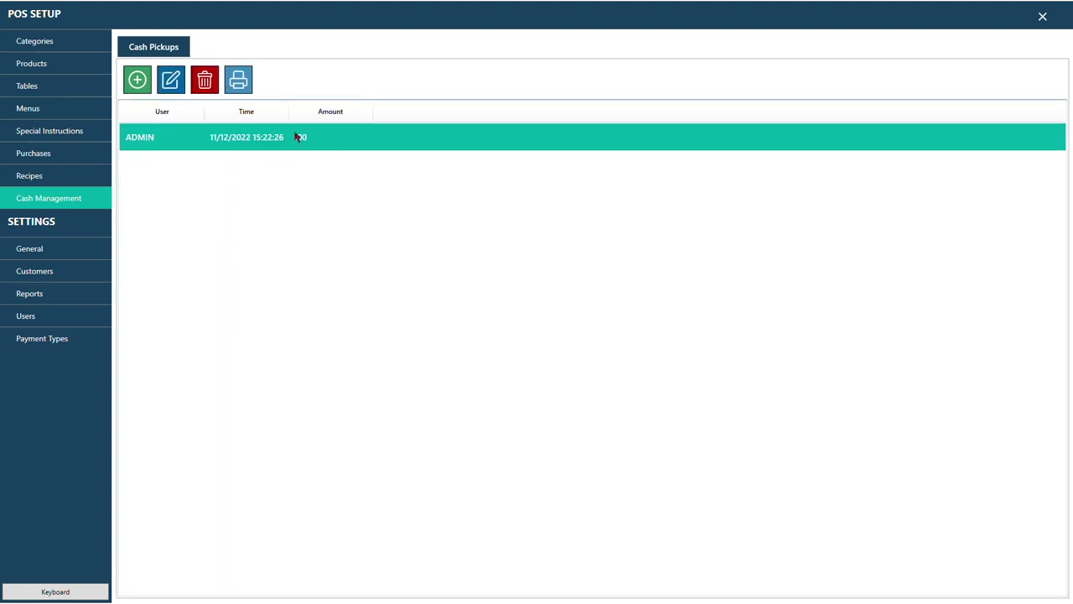
pyautogui.click(38, 251)
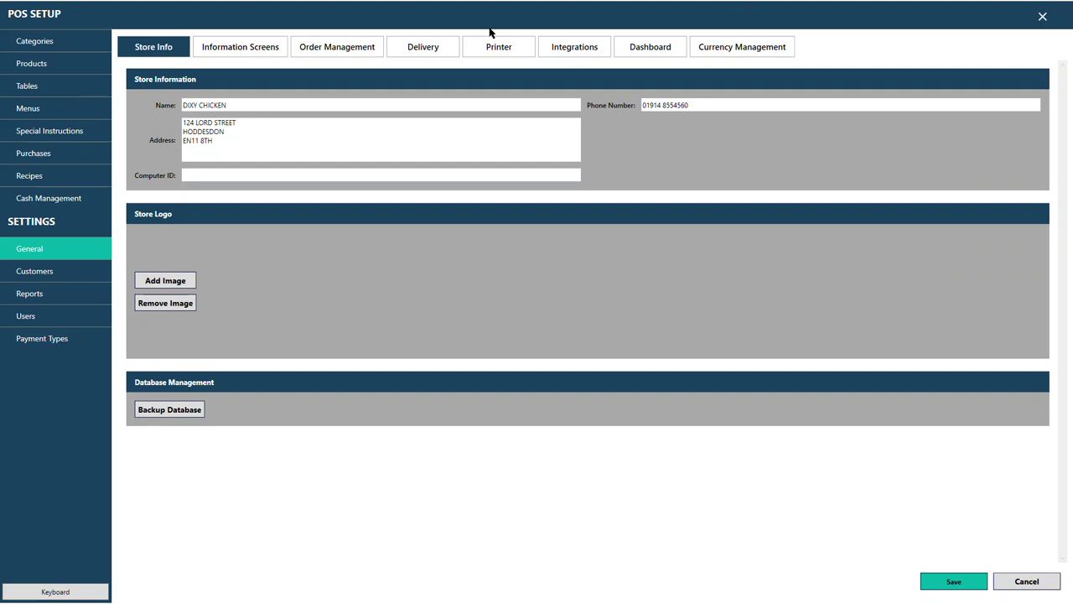
# Hide the Delivery and Collection dashboard tiles, make Eat-In orange-red, and save
pyautogui.click(656, 49)
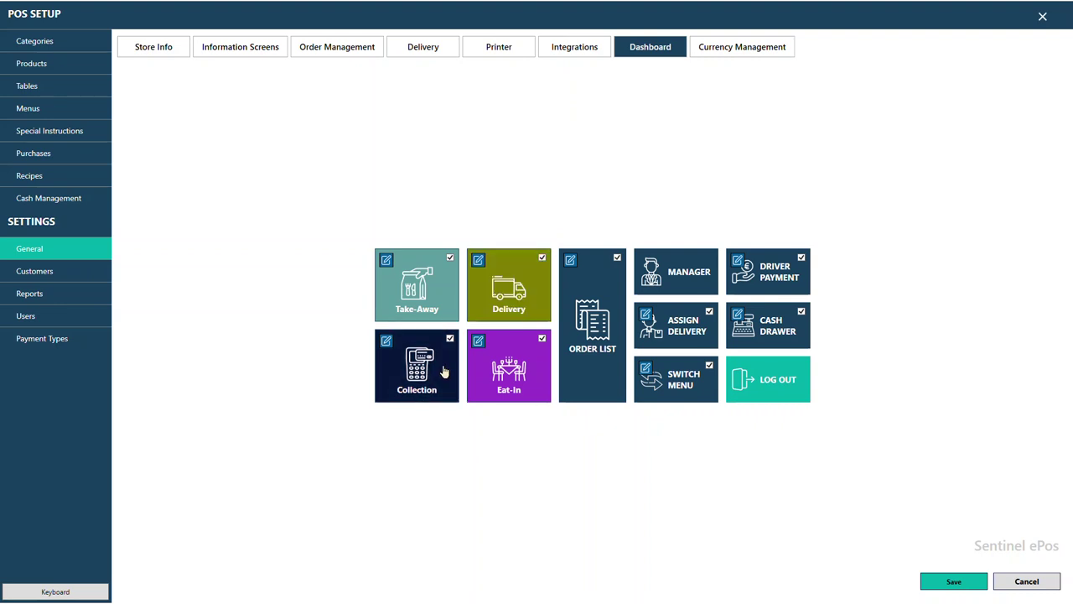
pyautogui.click(541, 259)
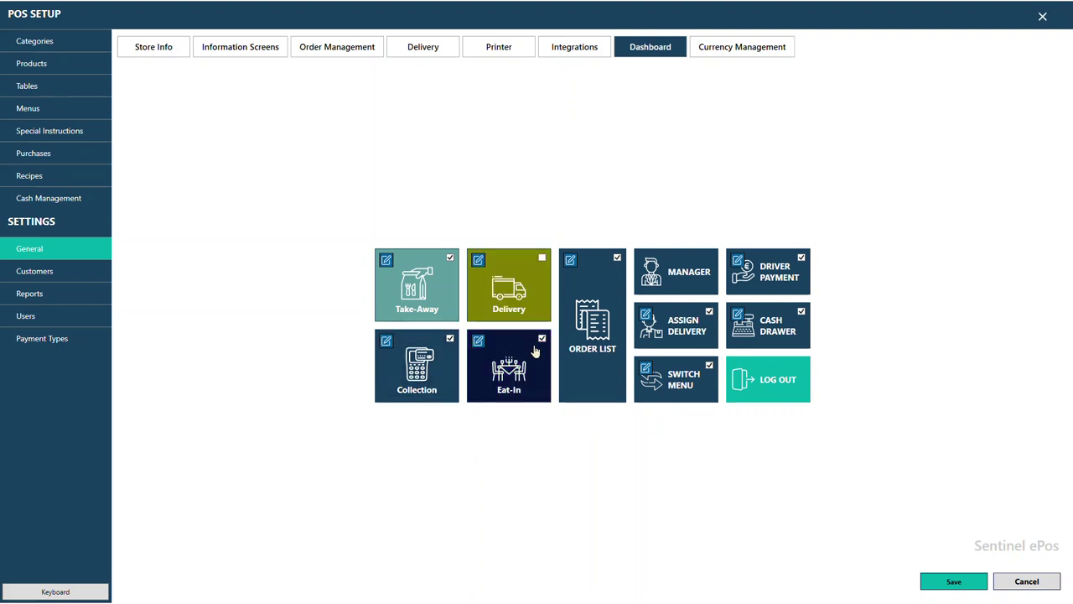
pyautogui.click(450, 340)
pyautogui.click(478, 342)
pyautogui.click(601, 283)
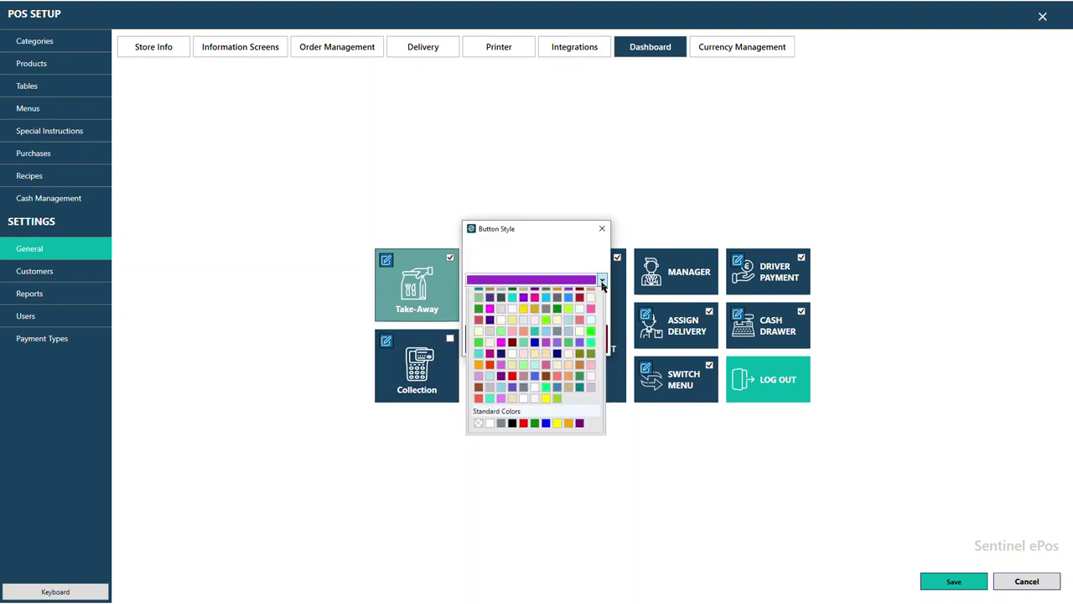
pyautogui.click(537, 346)
pyautogui.click(513, 346)
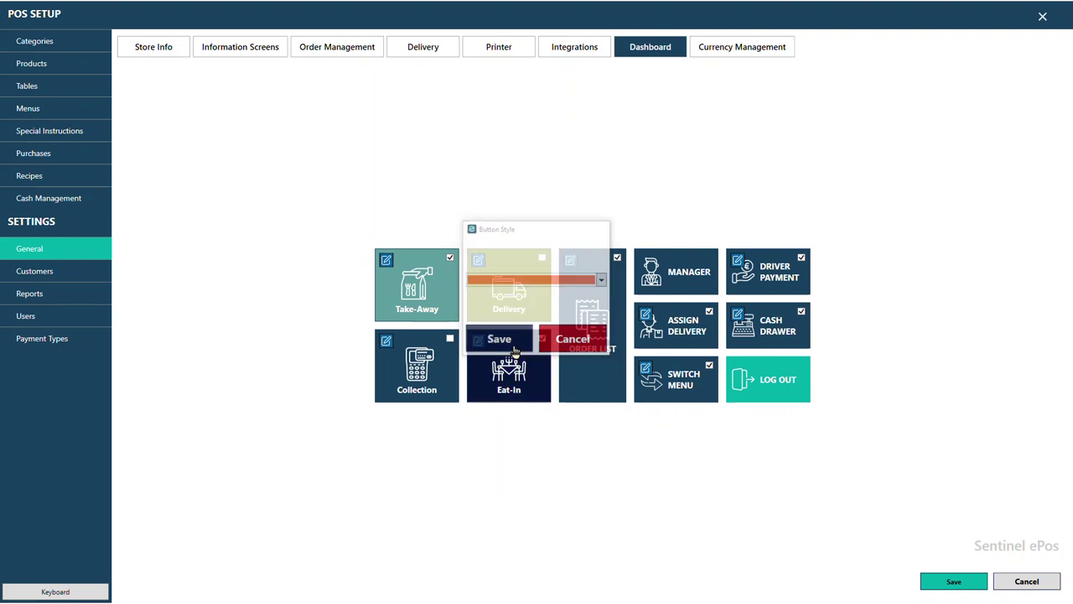
pyautogui.click(953, 581)
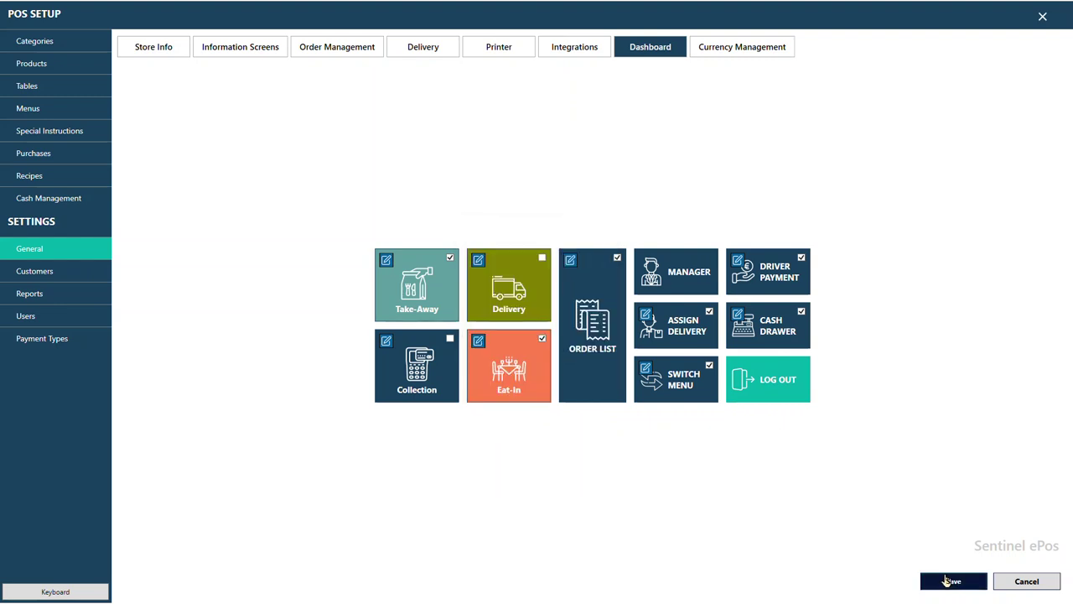
pyautogui.click(617, 320)
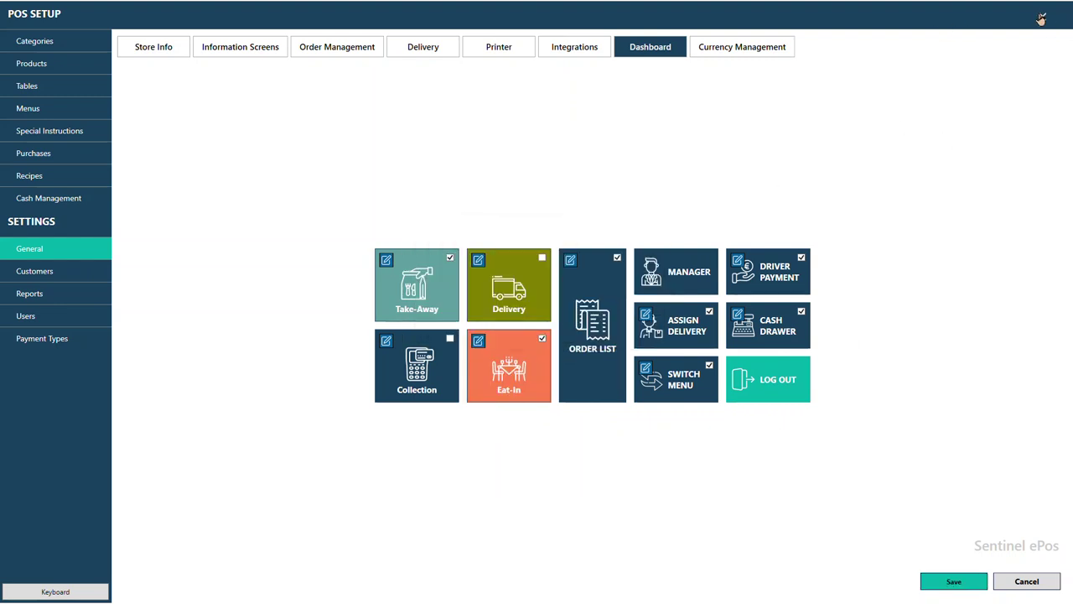
pyautogui.click(1042, 16)
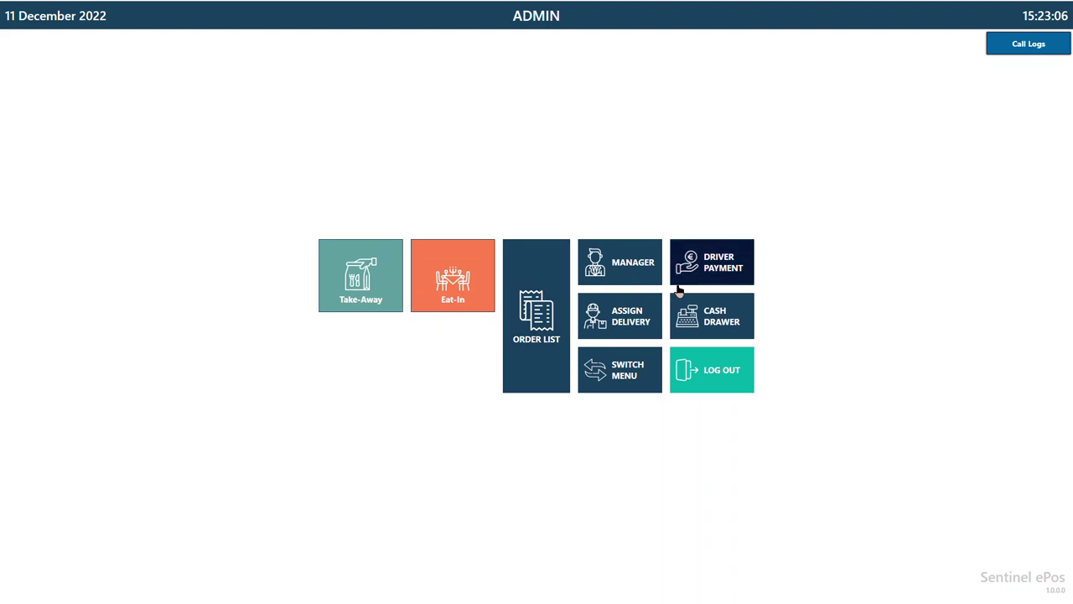
# Hide the Driver Payment, Assign Delivery and Switch Menu tiles and save the dashboard
pyautogui.click(638, 273)
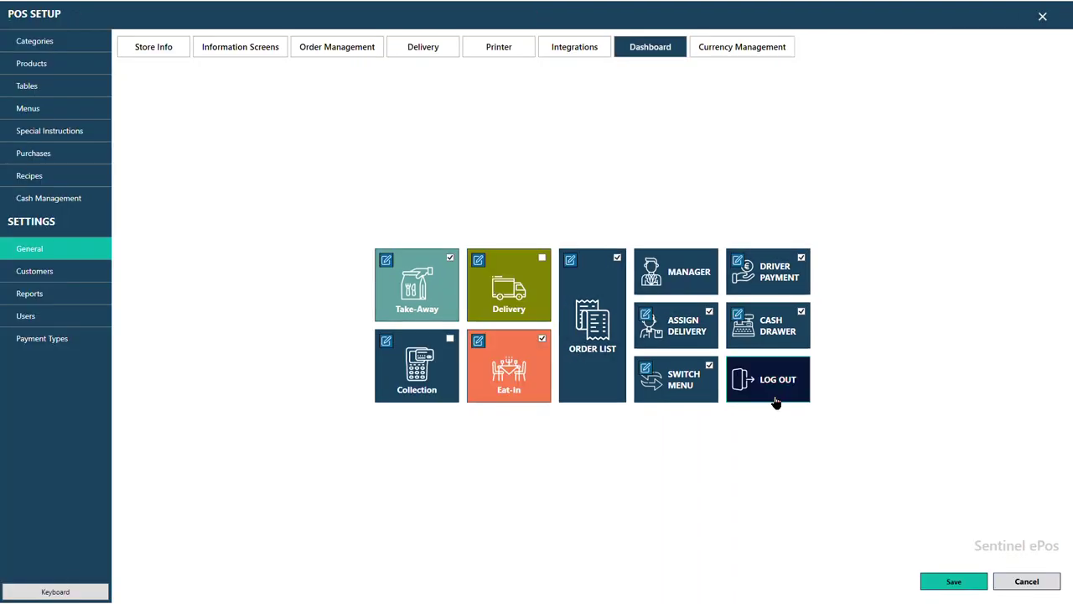
pyautogui.click(801, 258)
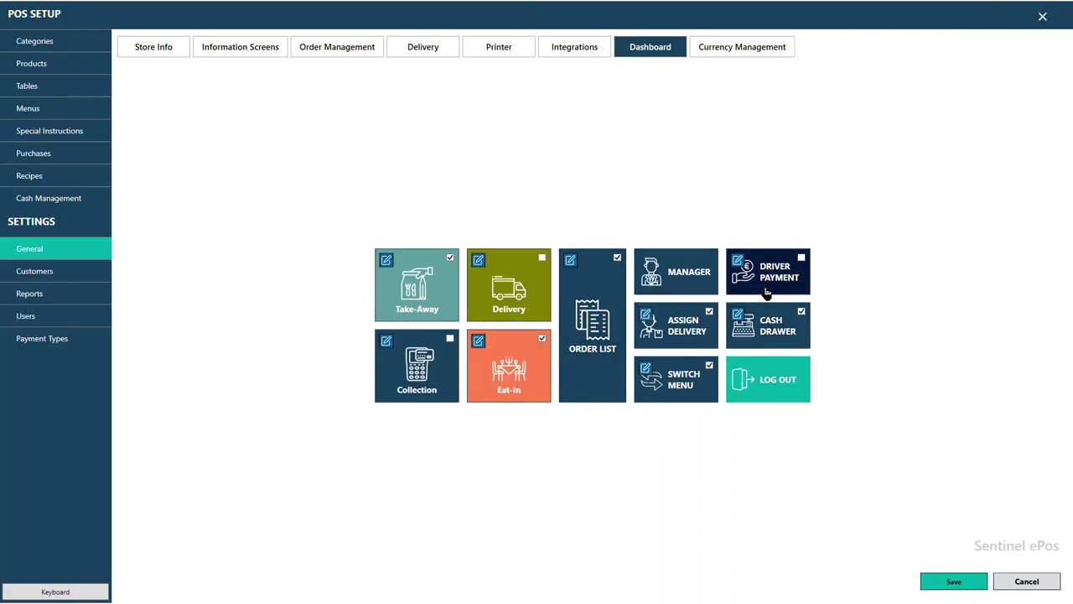
pyautogui.click(709, 311)
pyautogui.click(709, 366)
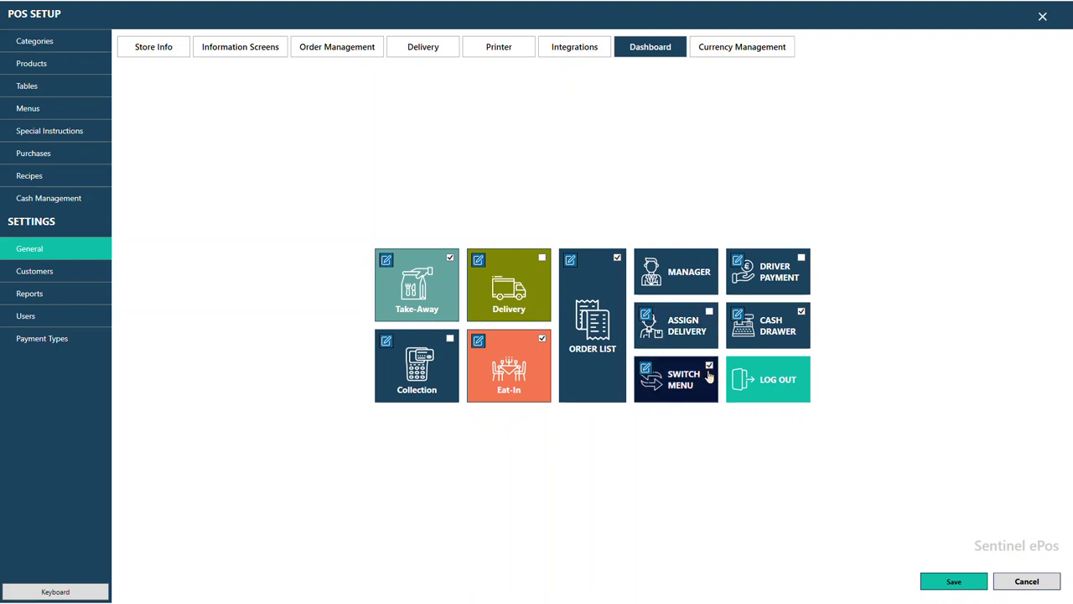
pyautogui.click(710, 369)
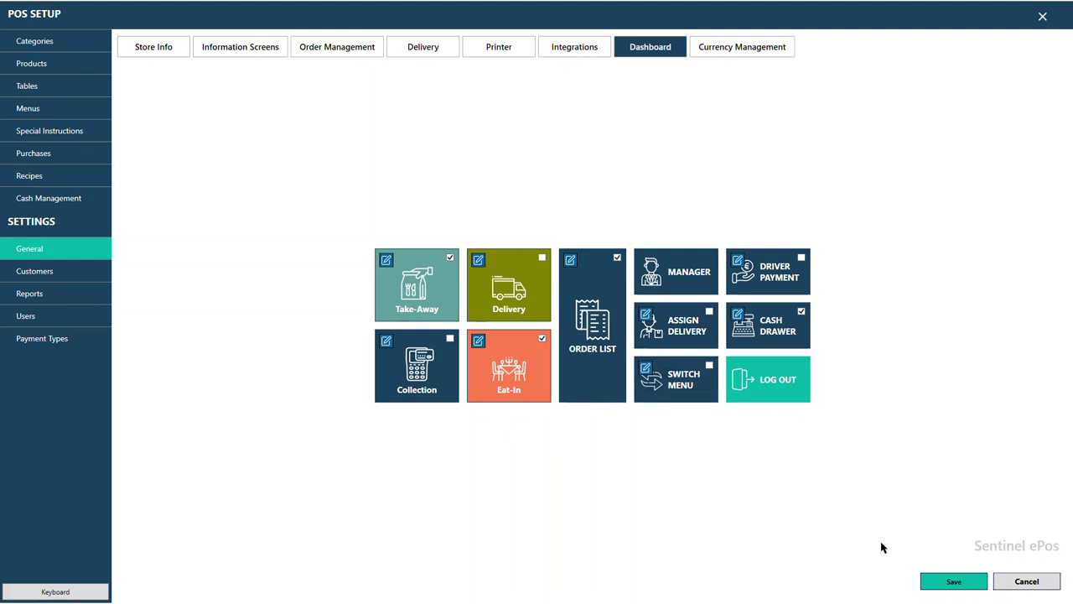
pyautogui.click(976, 581)
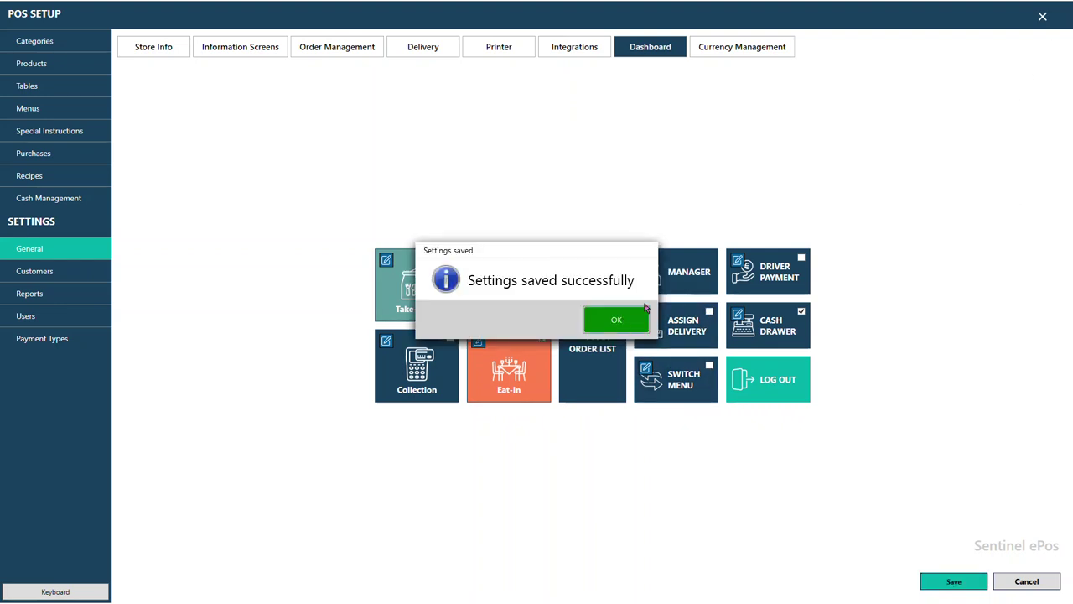
pyautogui.click(618, 318)
pyautogui.click(1042, 16)
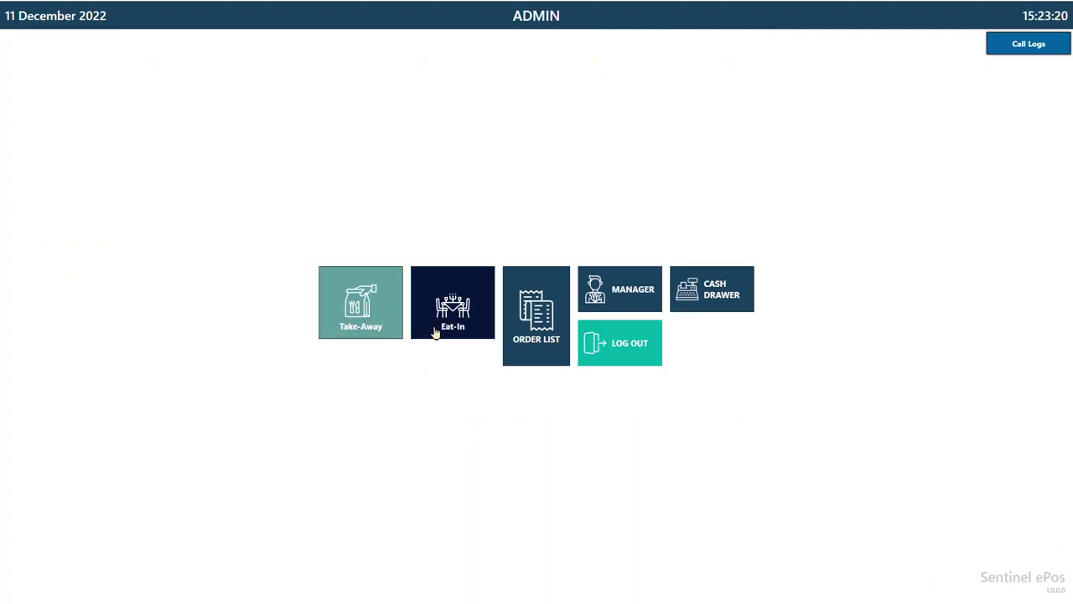
# Log out, sign back in as admin and reopen POS Setup
pyautogui.click(635, 344)
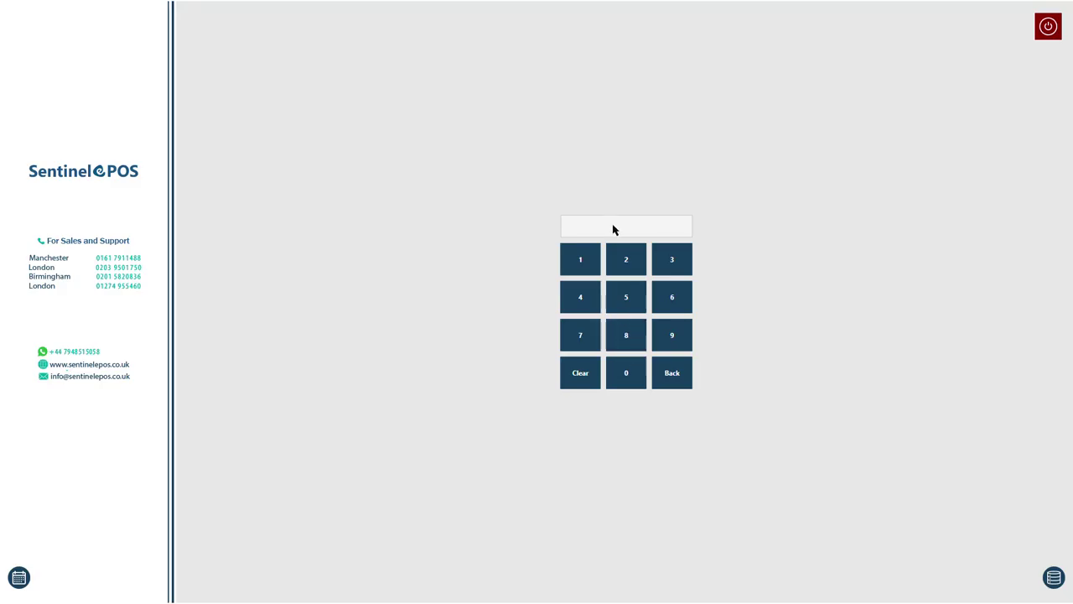
pyautogui.press('Return')
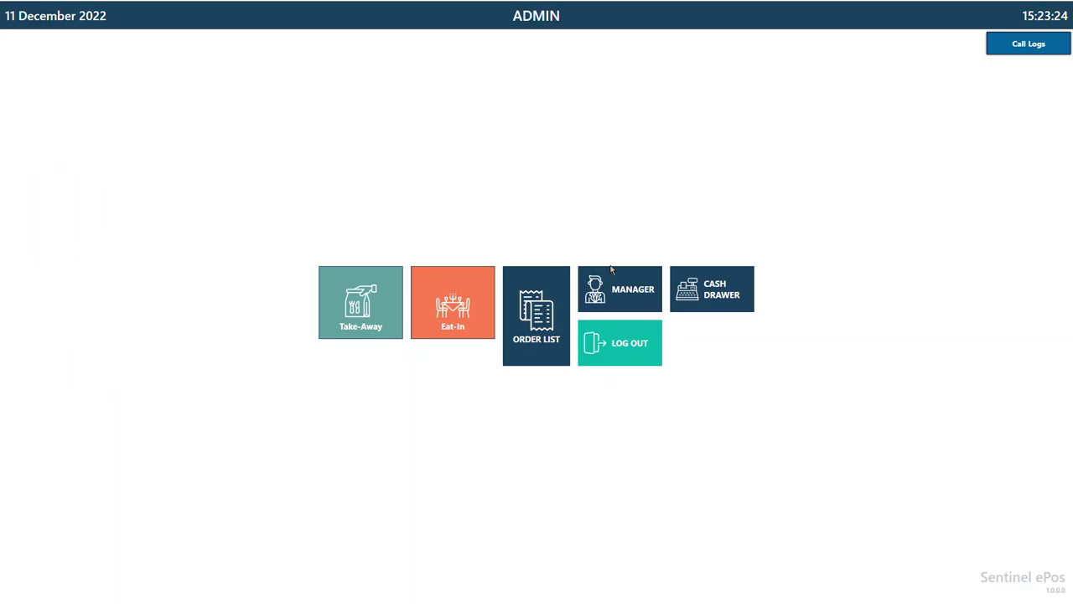
pyautogui.click(605, 288)
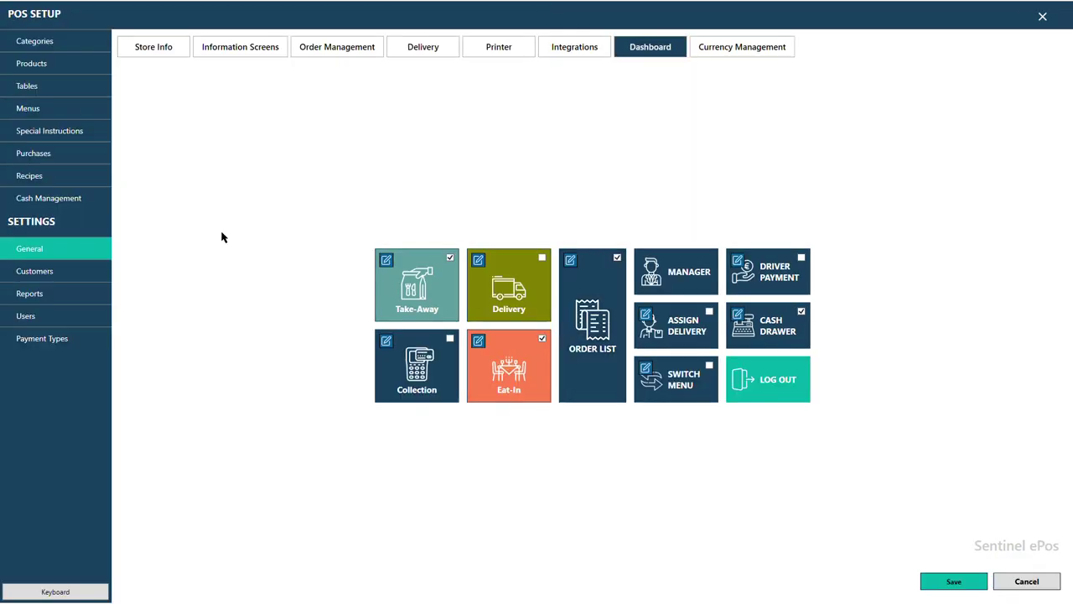
# Enable Start From for Eat-In orders in Order Management, save, and leave setup
pyautogui.click(327, 46)
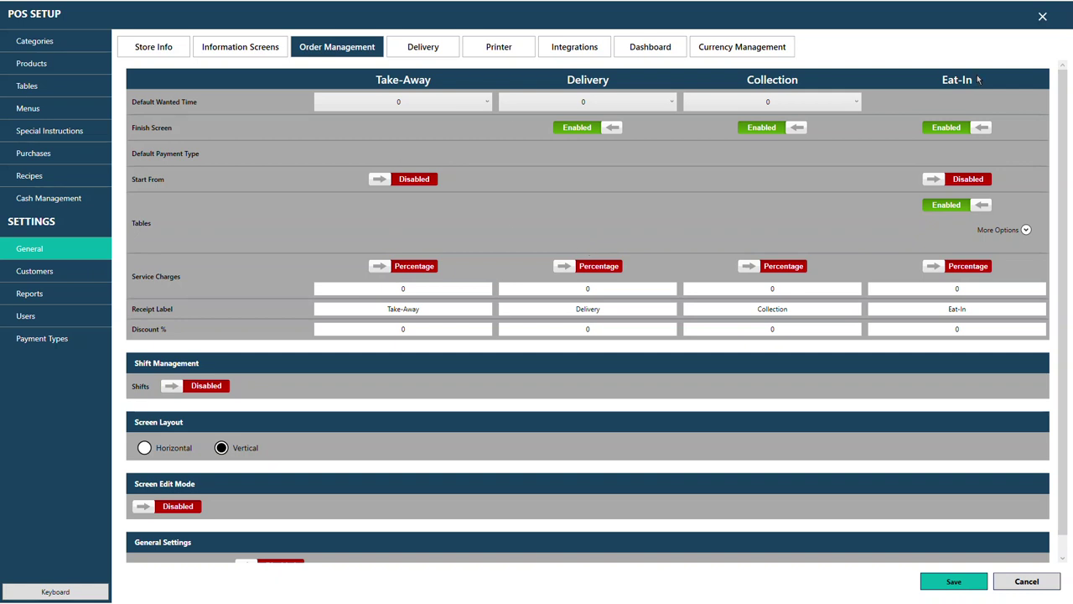
pyautogui.click(966, 179)
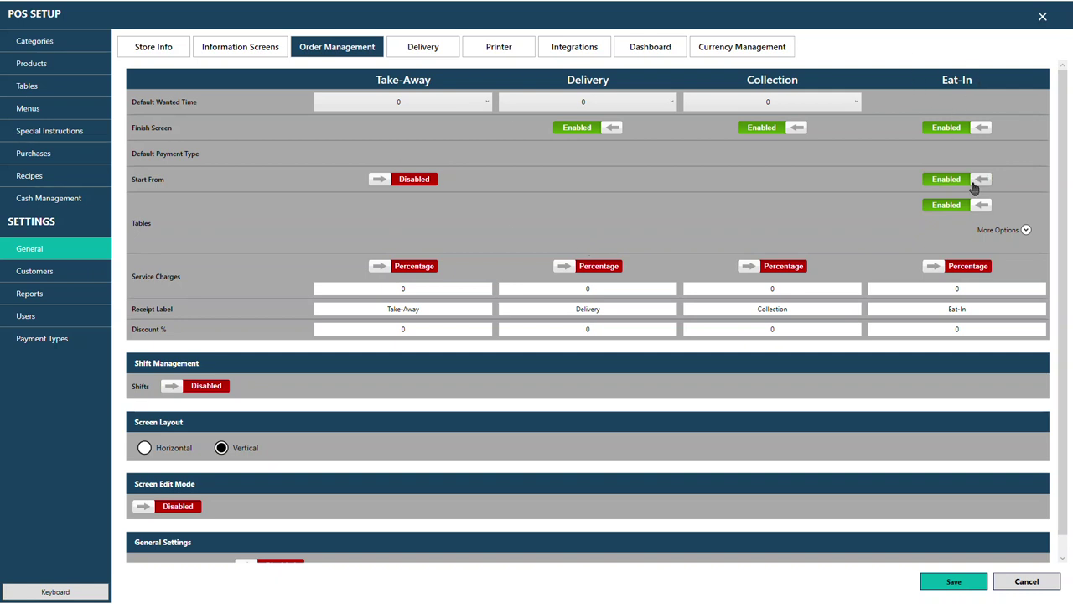
pyautogui.click(956, 583)
pyautogui.click(621, 320)
pyautogui.click(1041, 18)
# Test Eat-In twice, confirming it opens the Tables screen directly
pyautogui.click(453, 312)
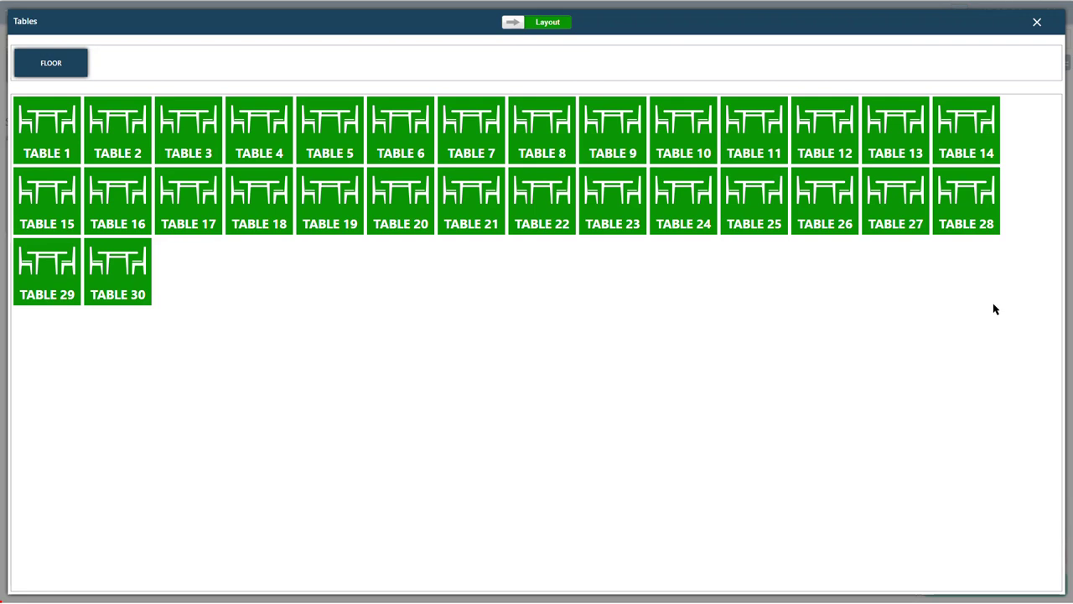
pyautogui.click(1038, 25)
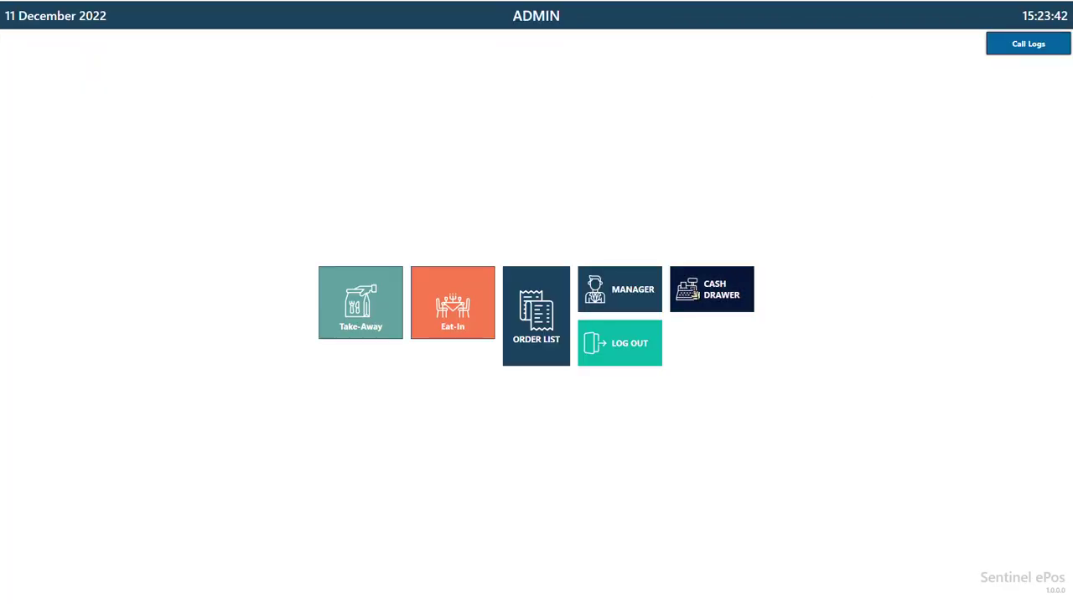
pyautogui.click(459, 322)
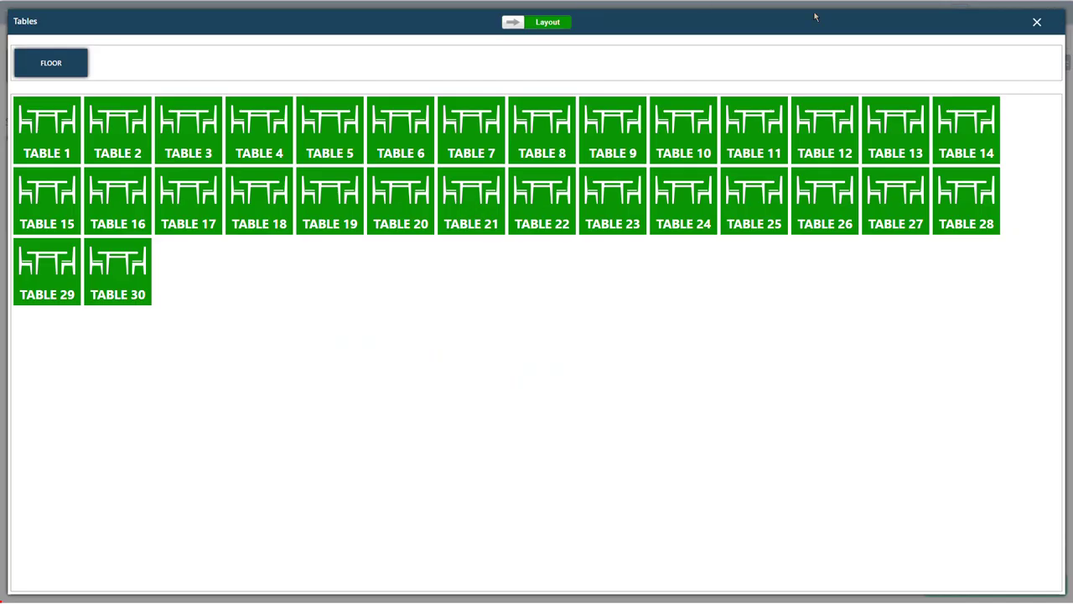
pyautogui.click(1035, 29)
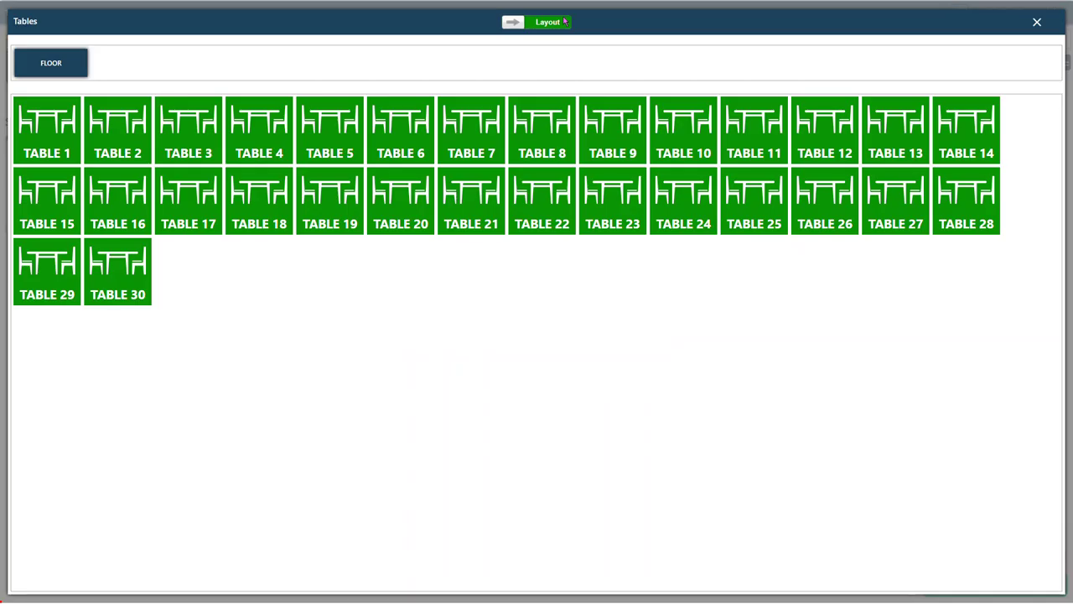
# Switch the tables view to reservation mode and check the empty reservations list
pyautogui.click(563, 22)
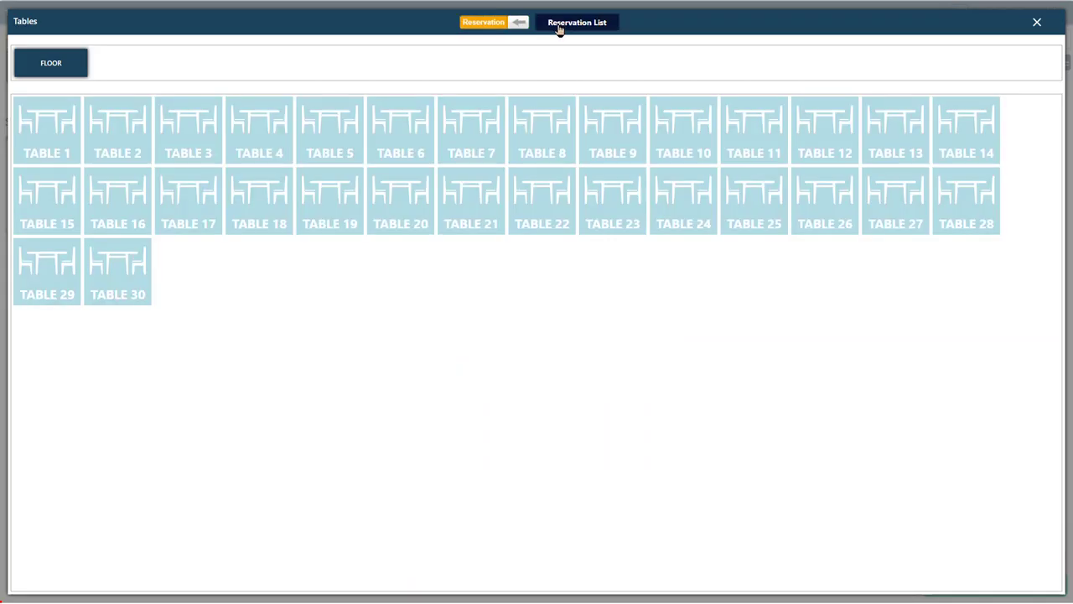
pyautogui.click(575, 25)
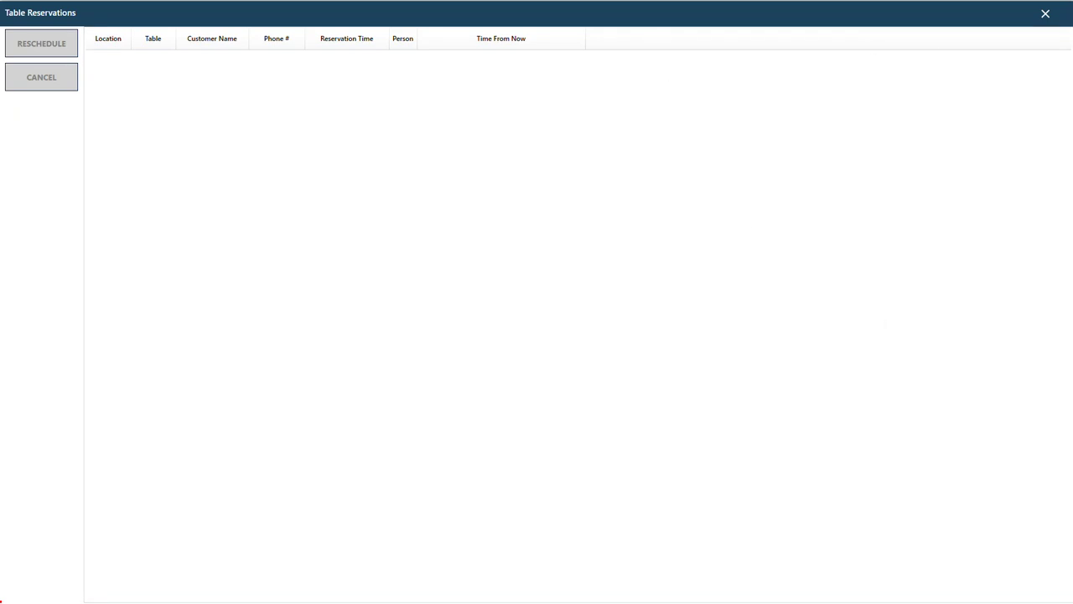
pyautogui.click(1046, 13)
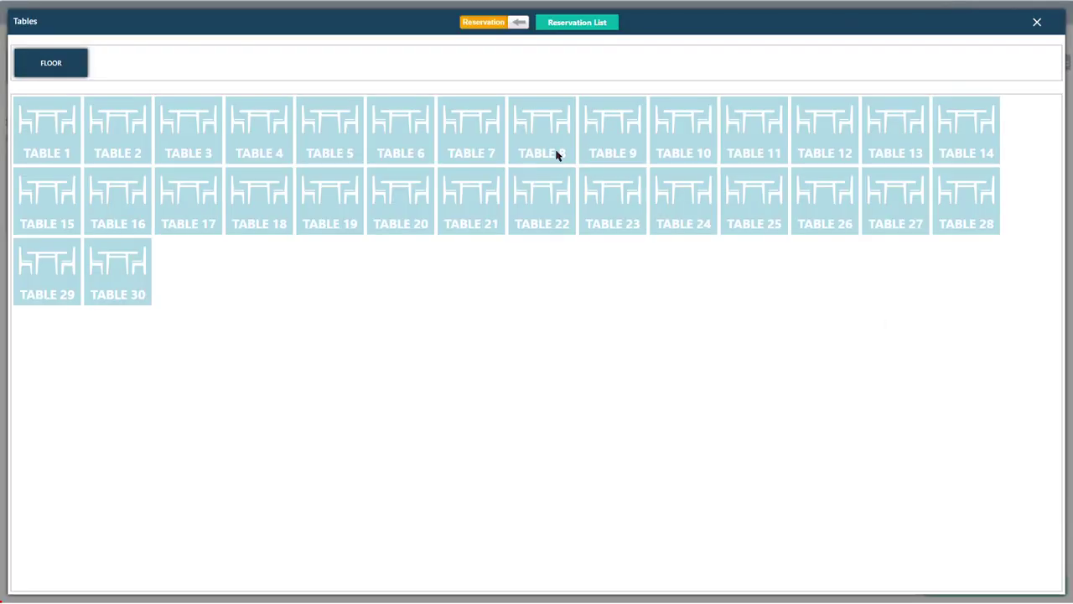
# Book TABLE 8 for 16 December at 1:15 PM
pyautogui.click(541, 149)
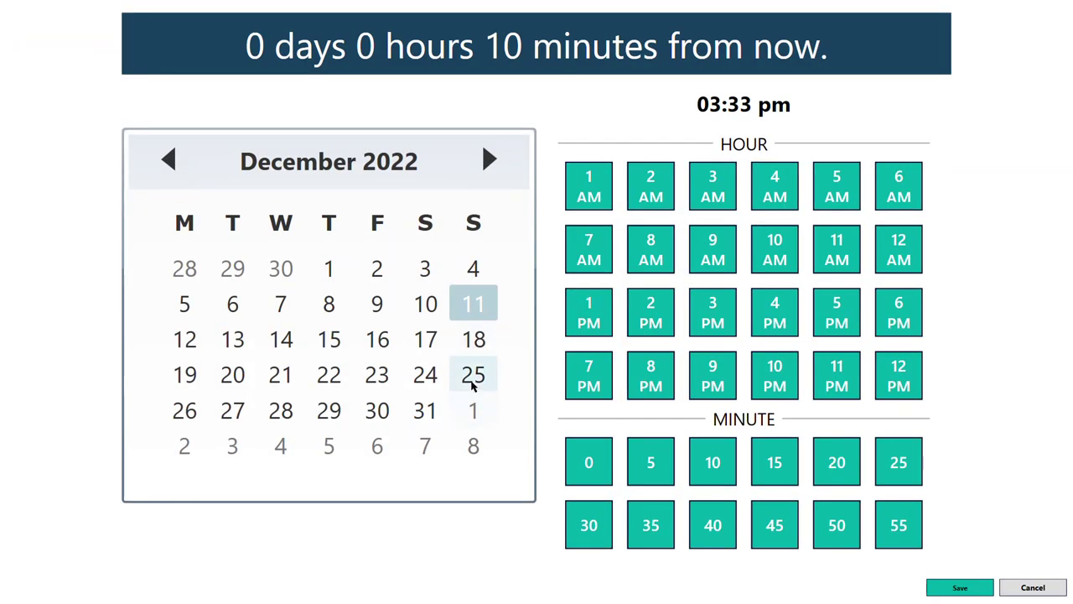
pyautogui.click(377, 340)
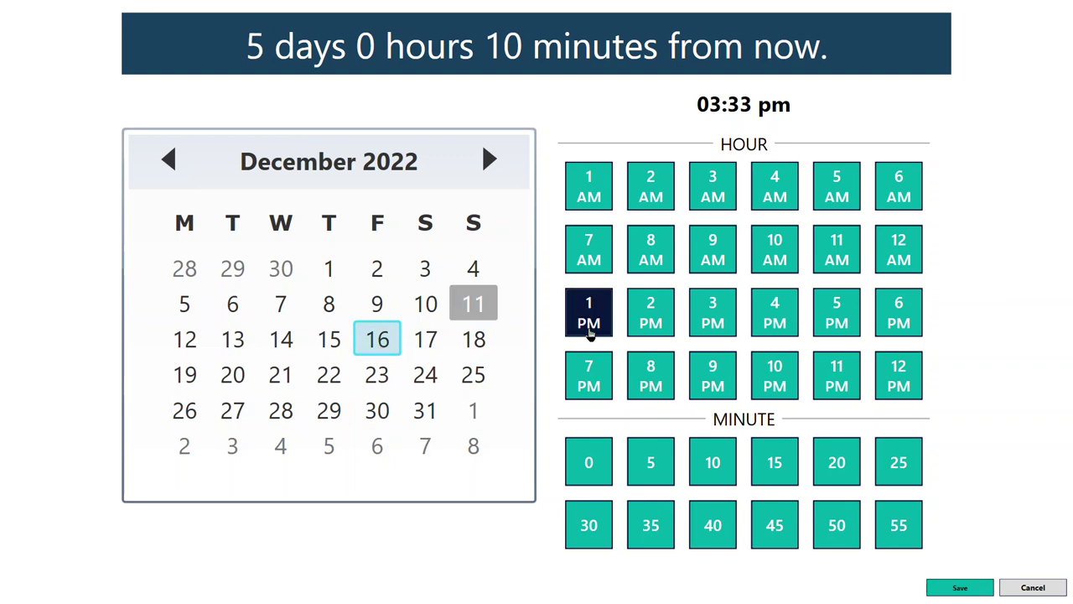
pyautogui.click(589, 335)
pyautogui.click(792, 469)
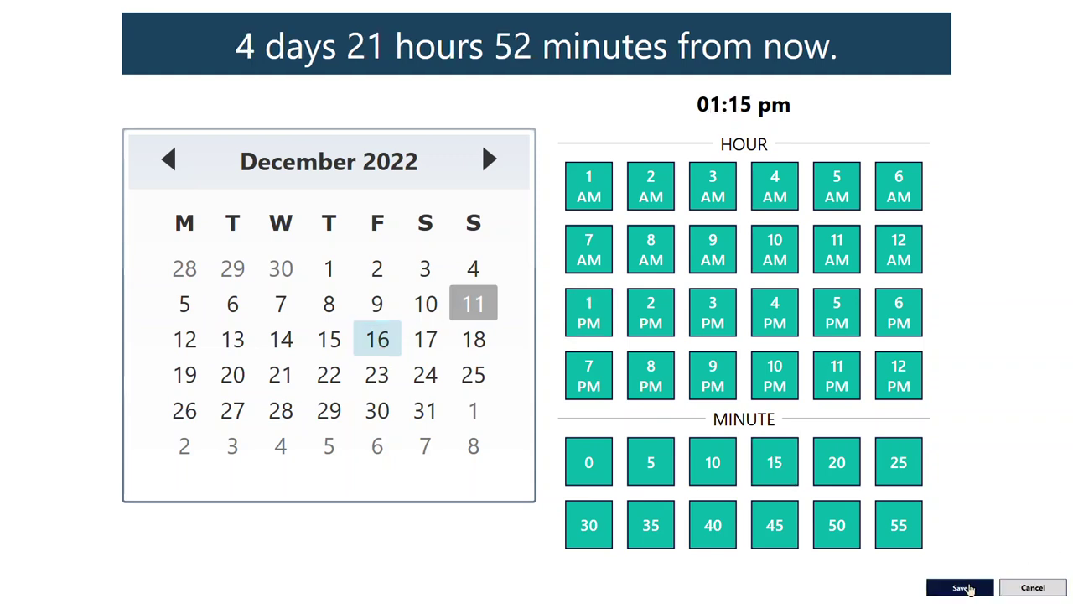
pyautogui.click(966, 590)
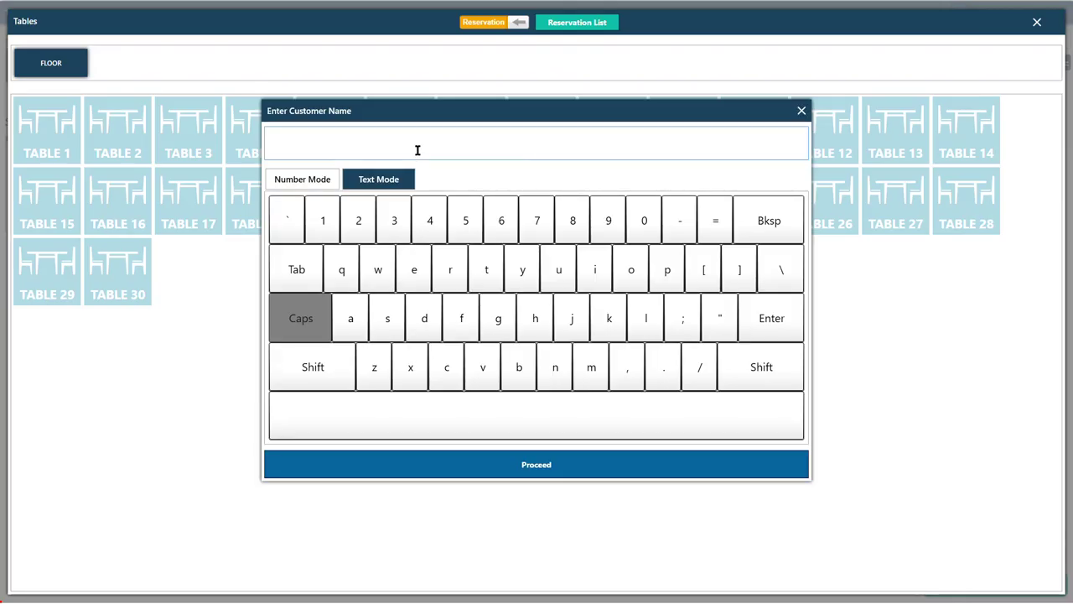
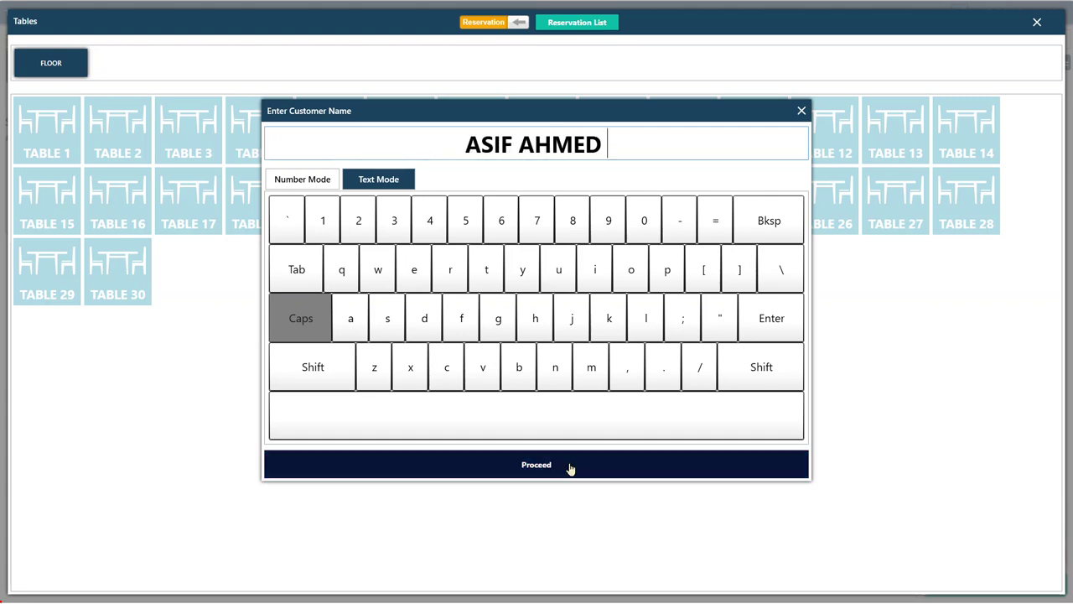
# Enter the customer's name, phone number and 6 persons to finish the booking
pyautogui.click(571, 472)
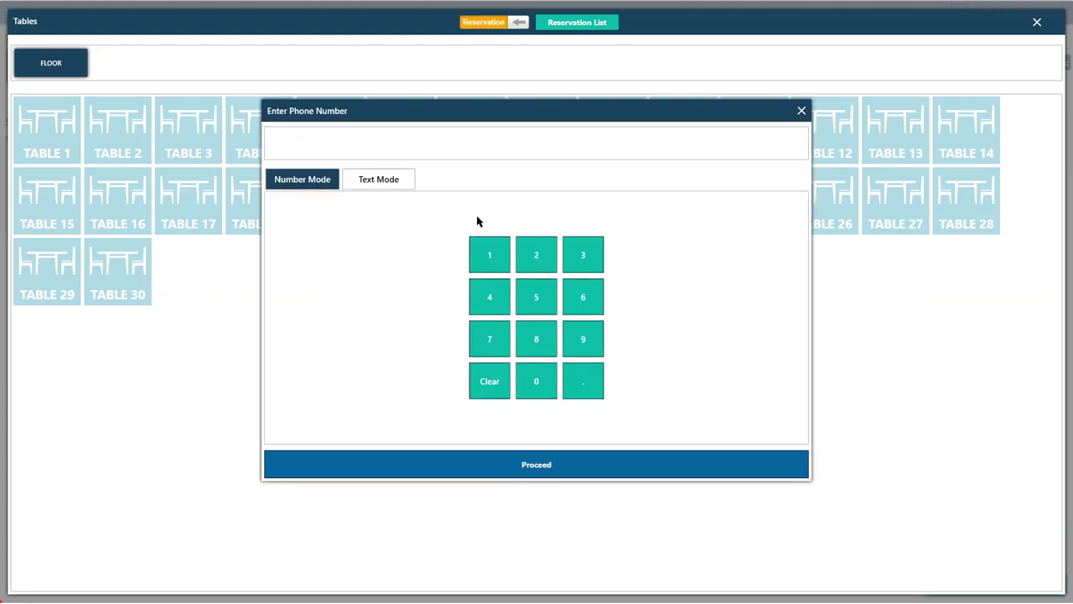
pyautogui.click(395, 144)
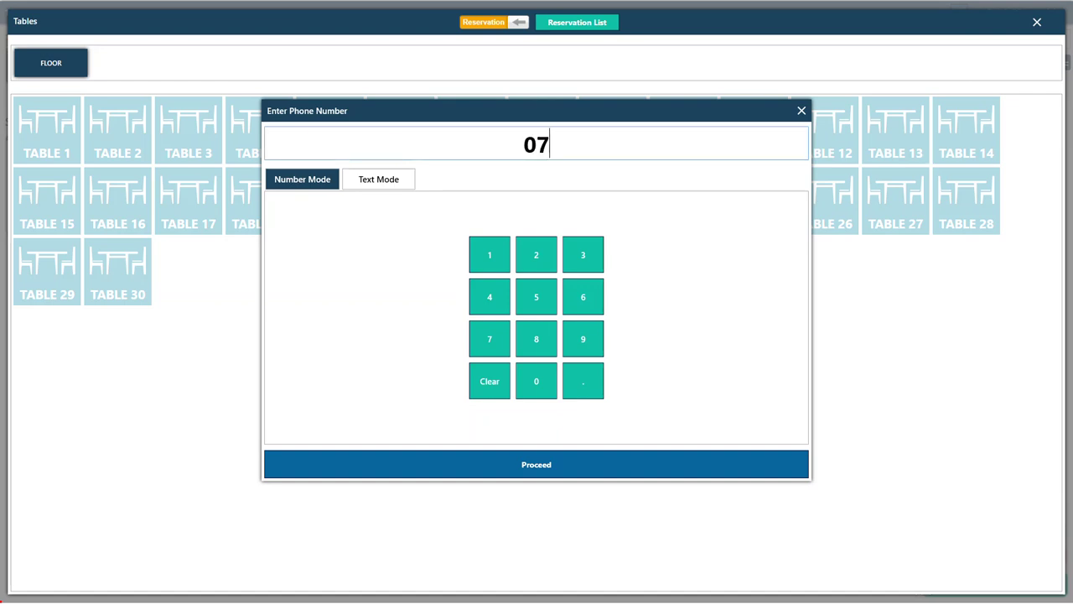
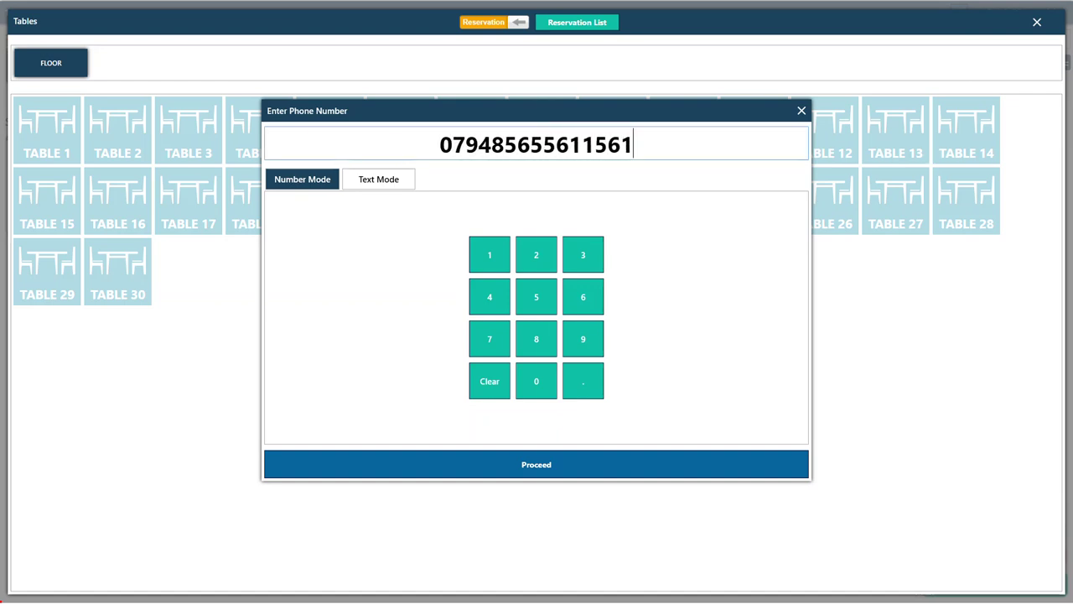
pyautogui.click(559, 465)
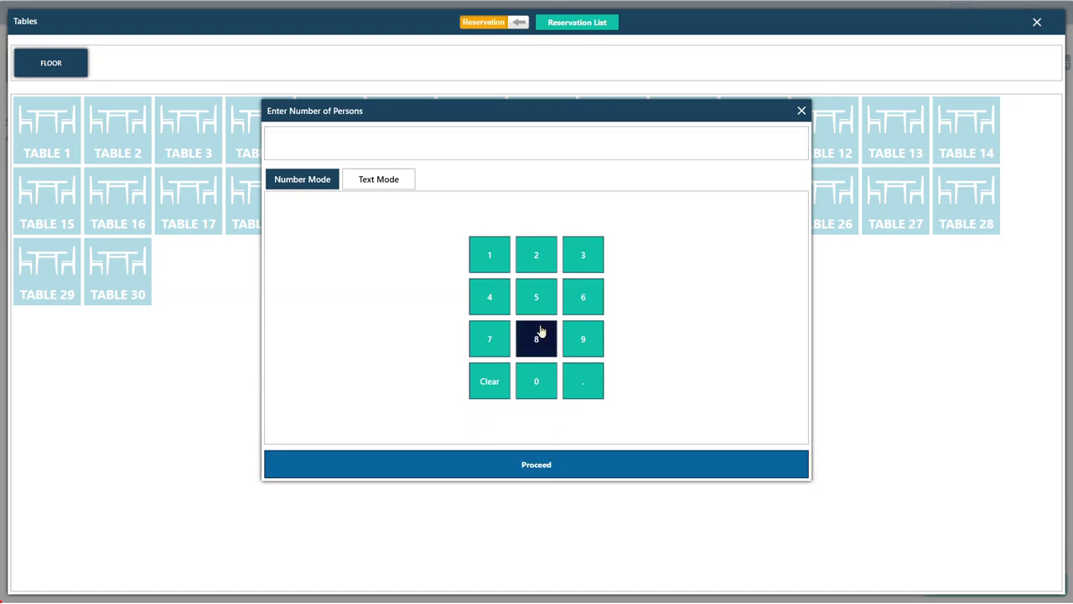
pyautogui.click(437, 154)
pyautogui.write('6')
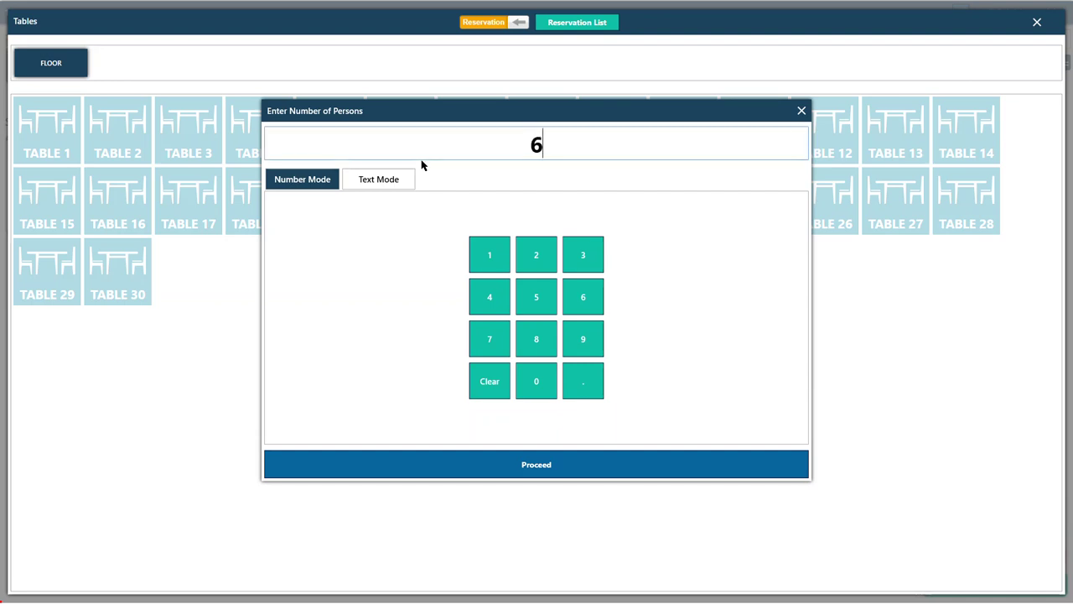
pyautogui.click(556, 470)
pyautogui.click(644, 320)
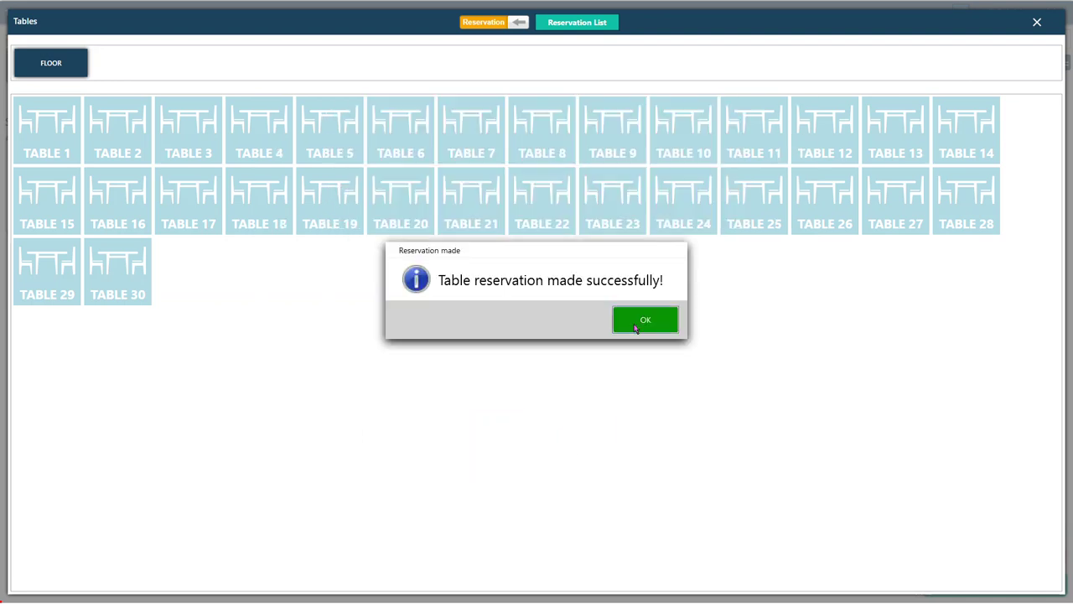
pyautogui.click(465, 324)
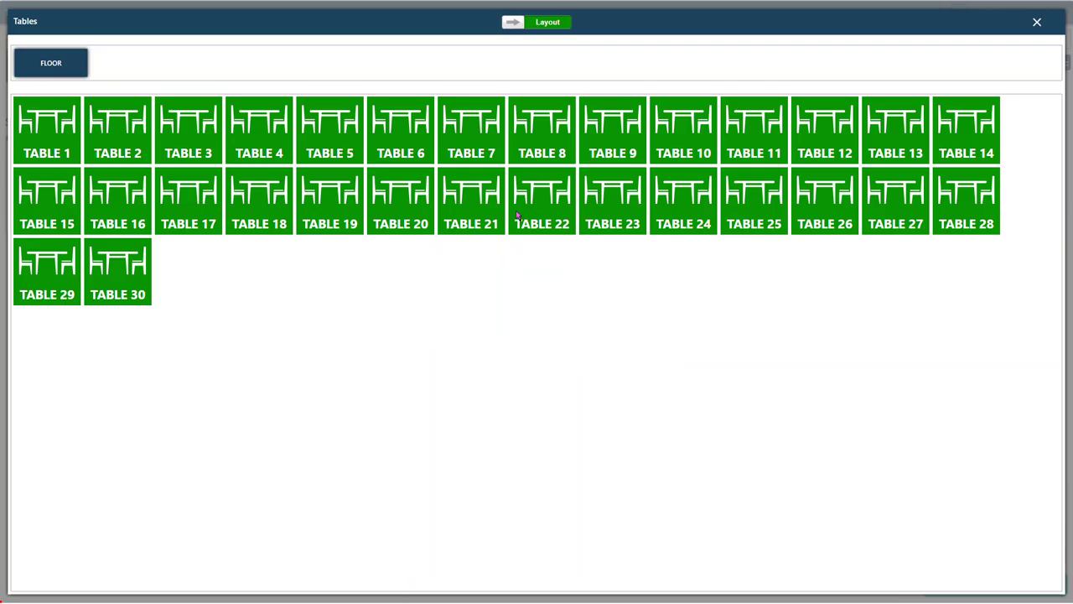
pyautogui.click(543, 22)
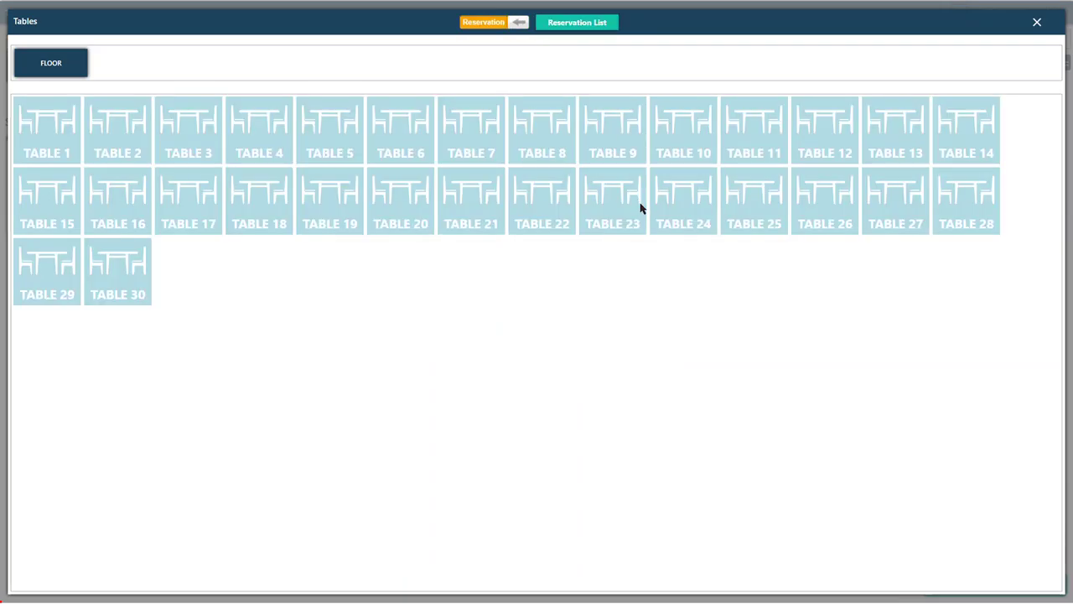
# Open the TABLE 8 reservation for rescheduling, then cancel without changes
pyautogui.click(590, 25)
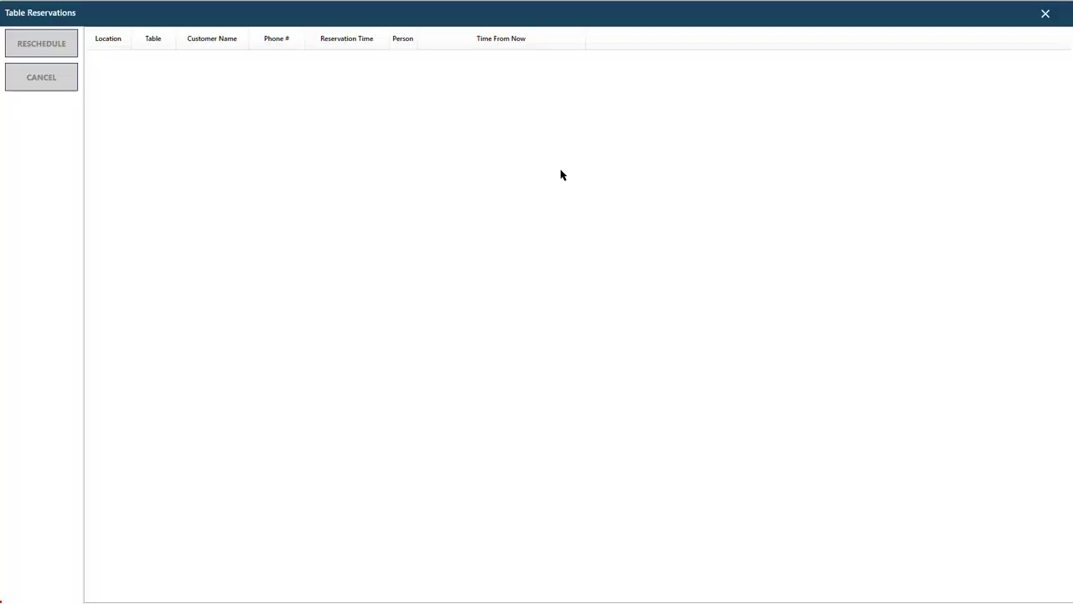
pyautogui.click(400, 68)
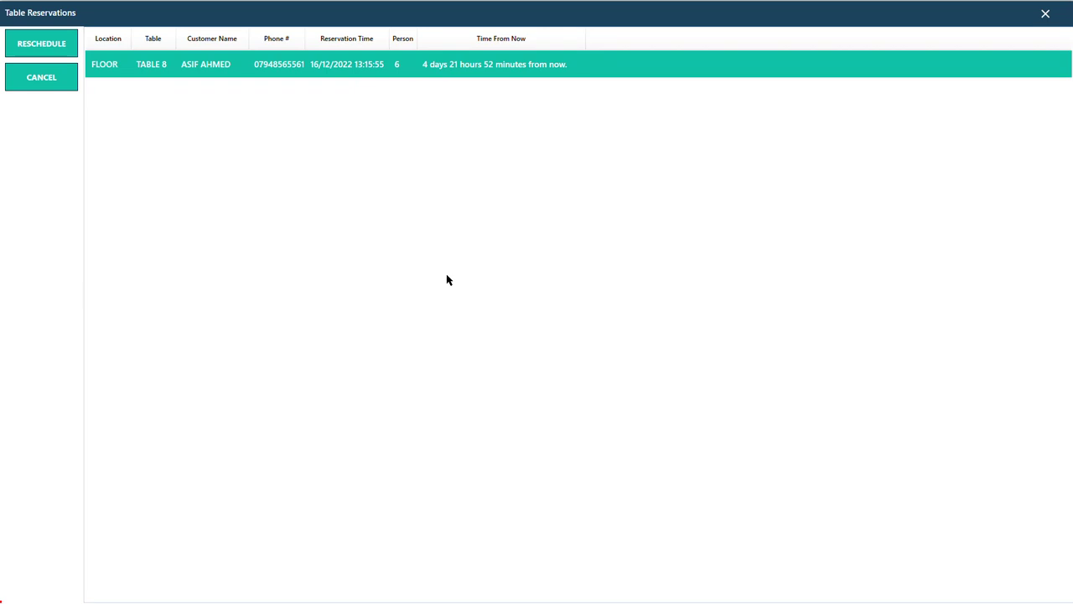
pyautogui.click(68, 46)
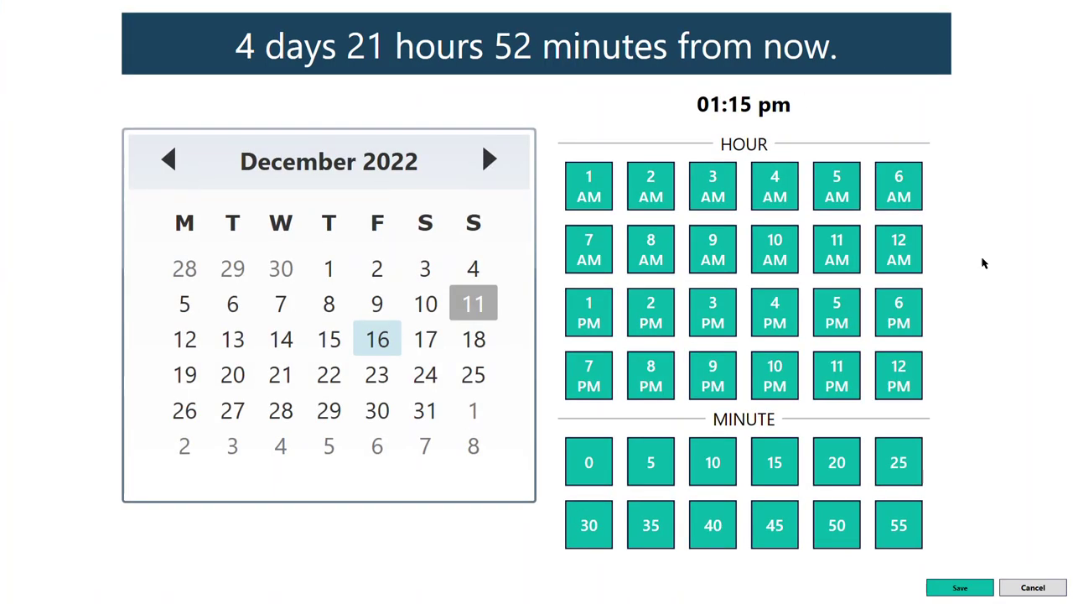
pyautogui.click(1030, 589)
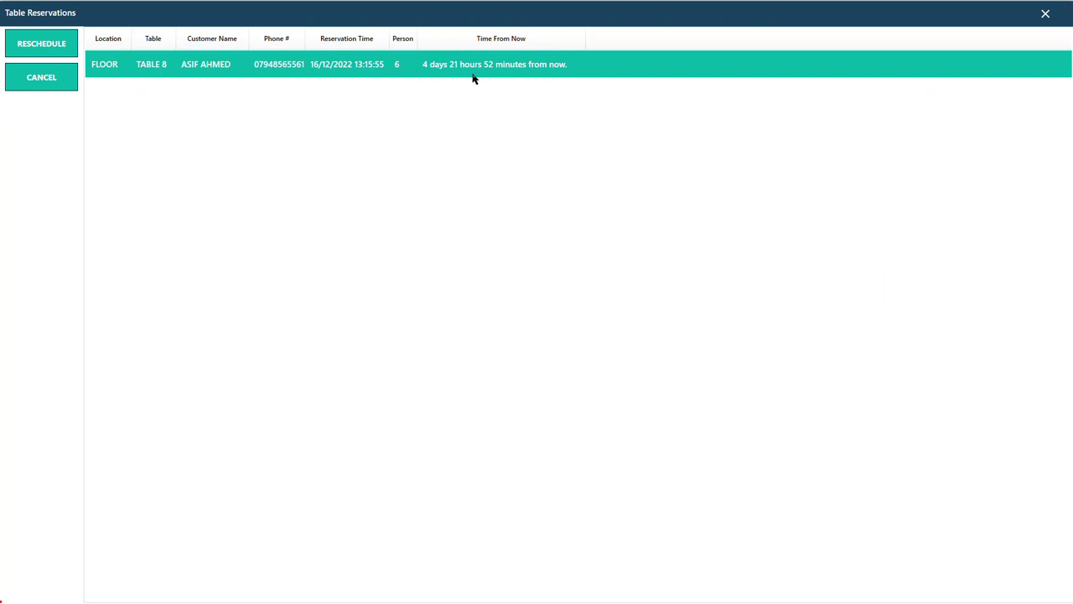
# Close the reservations list, return the Tables screen to Layout view, and close it
pyautogui.click(1046, 14)
pyautogui.click(476, 25)
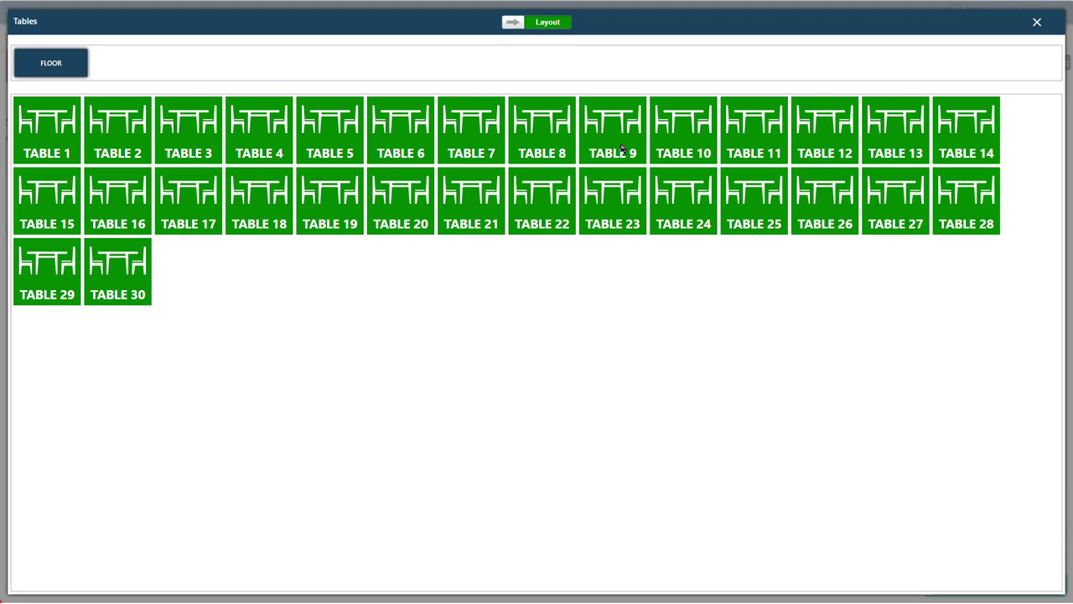
pyautogui.click(1037, 22)
# Enter a 15 Eat-In service charge and toggle it between fixed amount and percentage
pyautogui.click(603, 287)
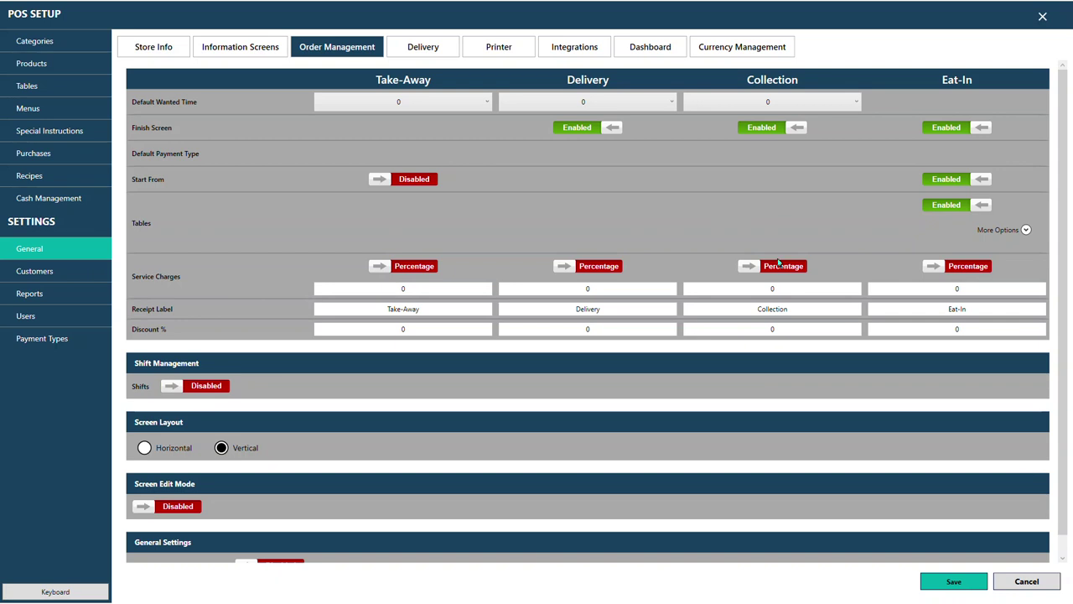
pyautogui.click(963, 289)
pyautogui.write('15')
pyautogui.click(975, 270)
pyautogui.click(970, 288)
pyautogui.press('Left')
pyautogui.press('BackSpace')
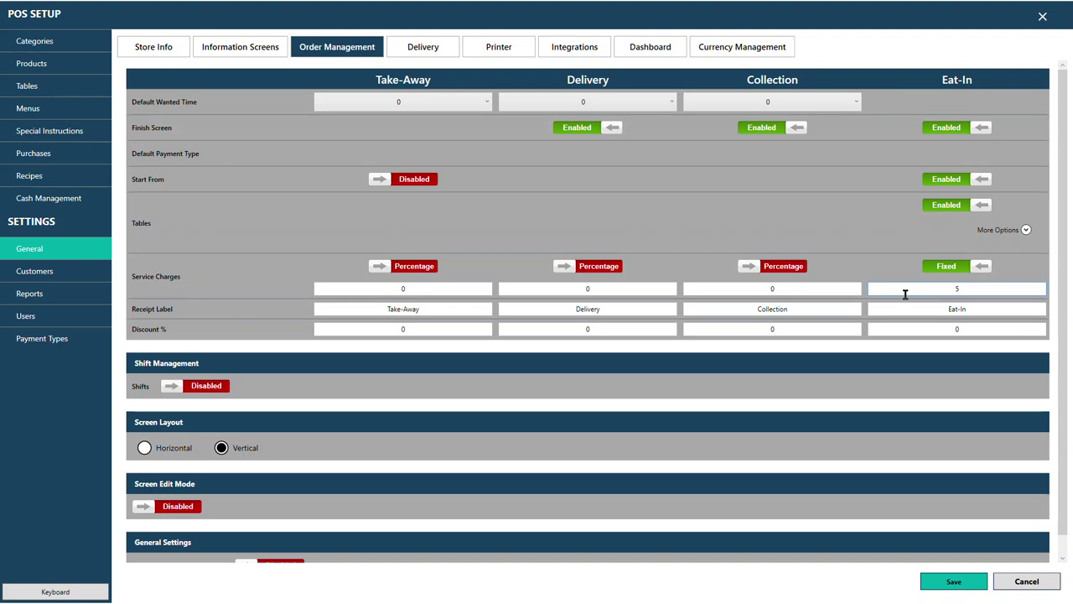
pyautogui.click(954, 269)
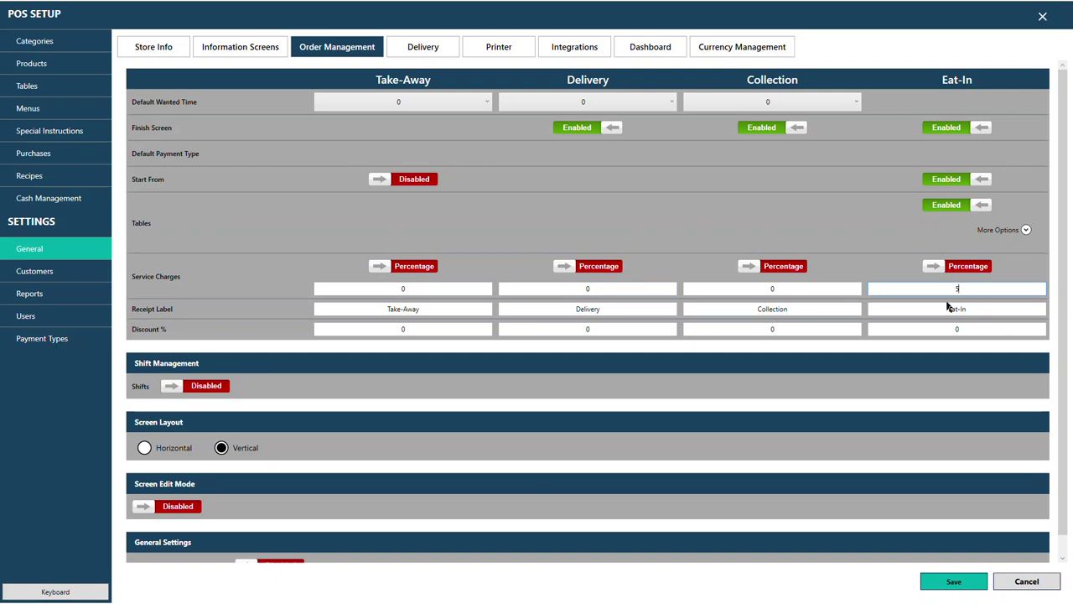
# Reset the Eat-In service charge to 0, then inspect receipt labels and Take-Away discount
pyautogui.doubleClick(974, 309)
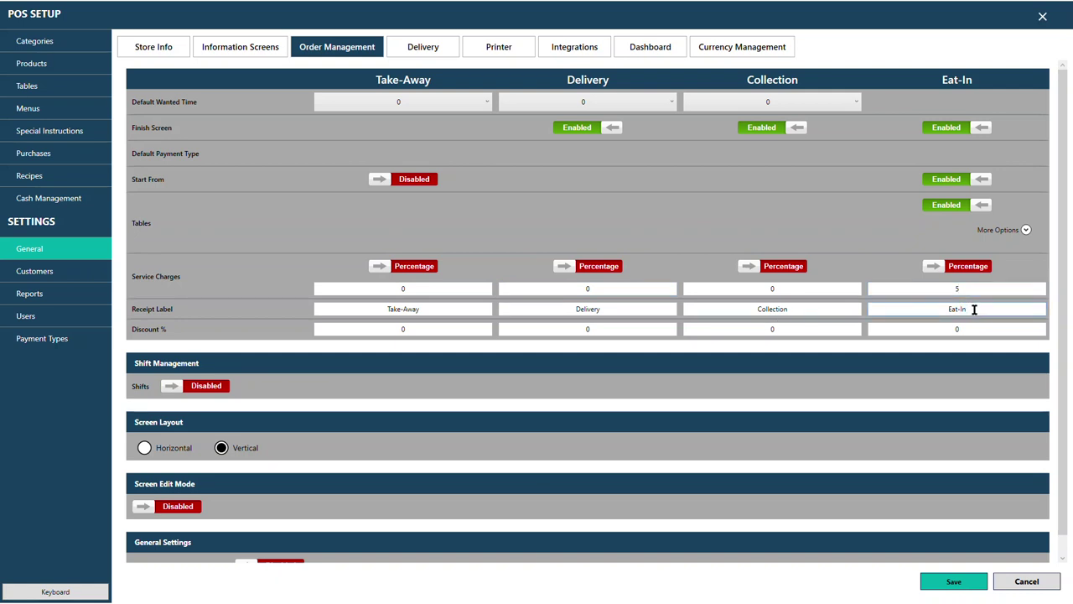
pyautogui.click(953, 289)
pyautogui.write('0')
pyautogui.moveTo(426, 310); pyautogui.dragTo(372, 310)
pyautogui.moveTo(620, 309); pyautogui.dragTo(520, 315)
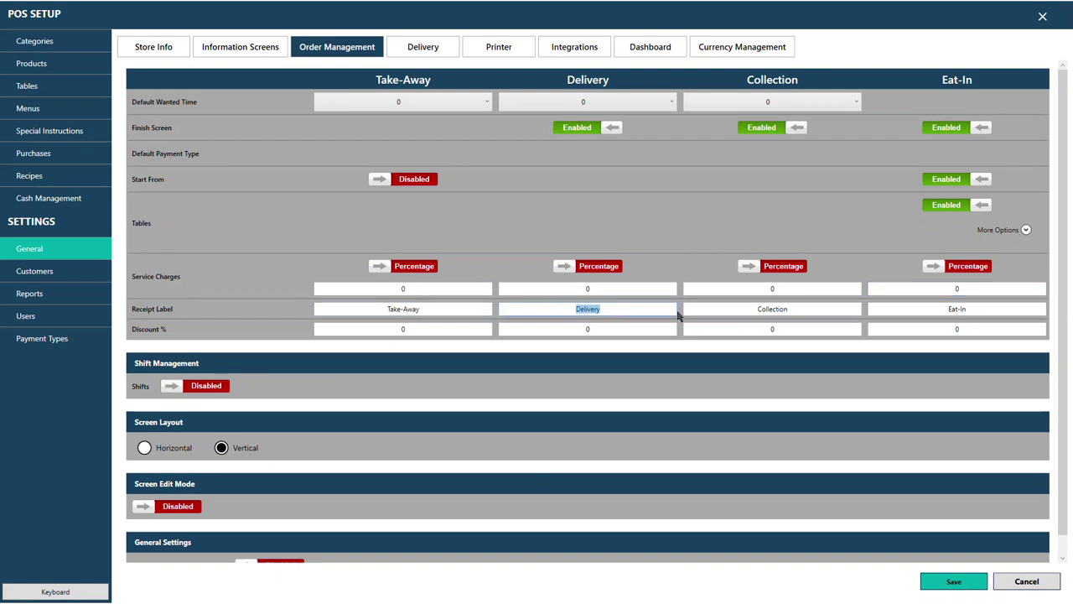
pyautogui.moveTo(802, 309); pyautogui.dragTo(745, 310)
pyautogui.moveTo(982, 309); pyautogui.dragTo(944, 310)
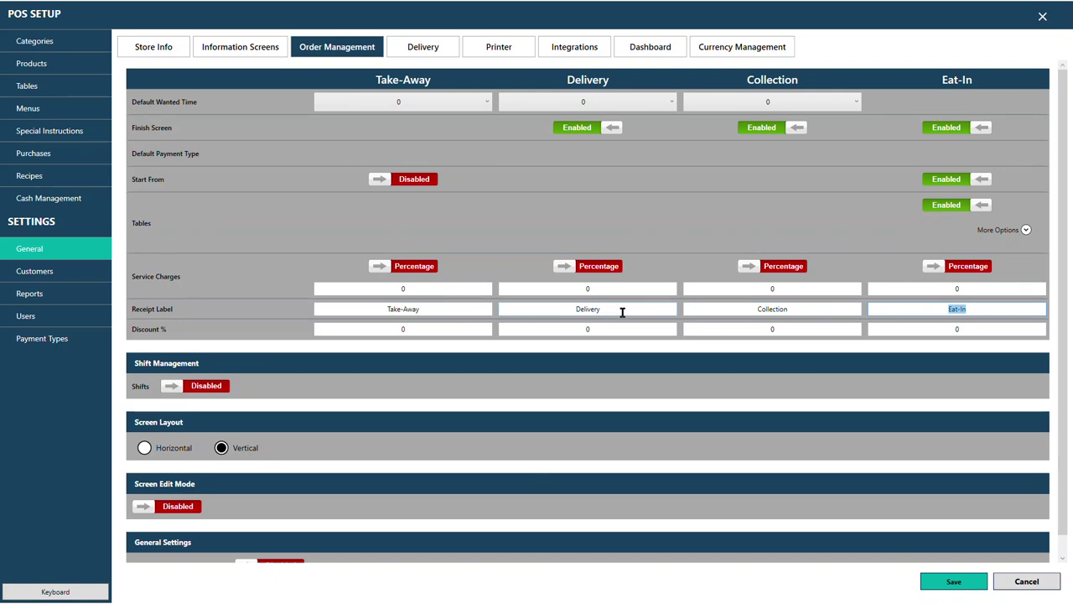
pyautogui.click(977, 309)
pyautogui.moveTo(977, 308); pyautogui.dragTo(883, 371)
pyautogui.click(411, 328)
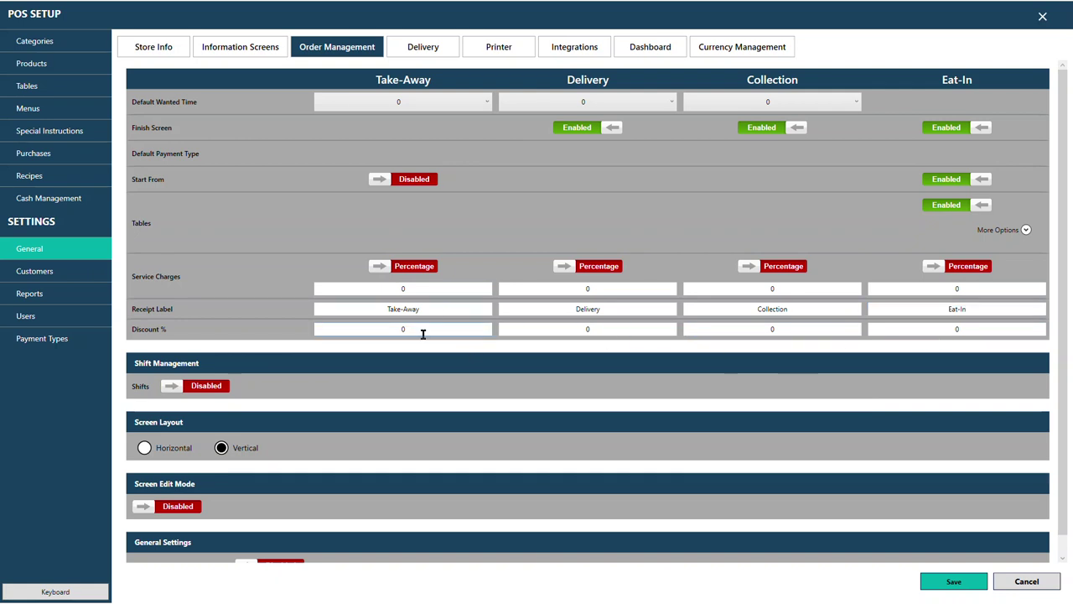
pyautogui.doubleClick(363, 329)
# Step through the Delivery, Collection and Eat-In discount percentage fields
pyautogui.click(609, 329)
pyautogui.click(791, 328)
pyautogui.click(925, 329)
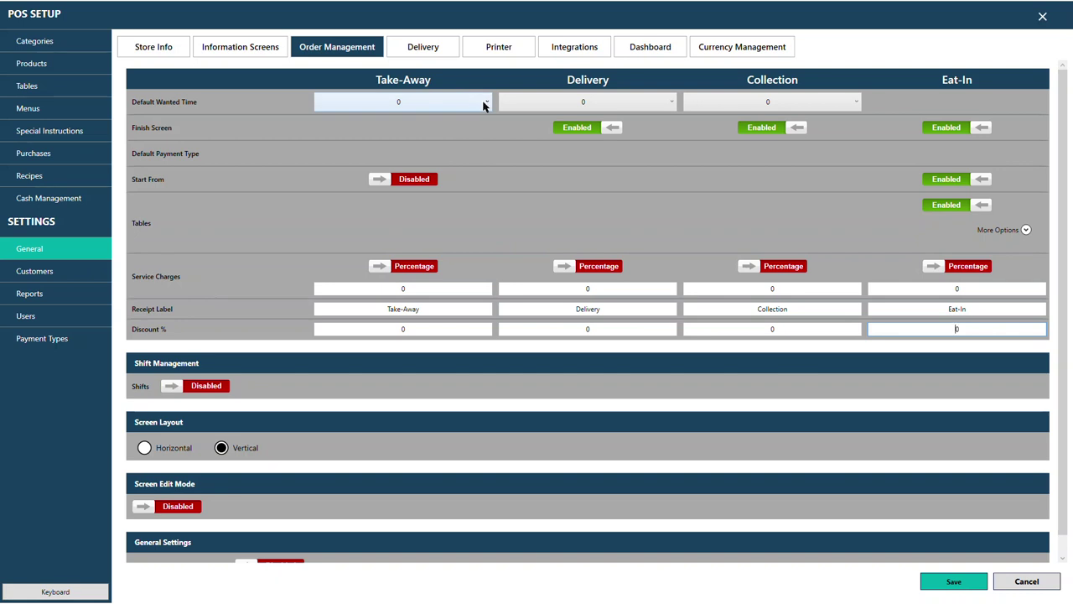
# Pick 5, 50 and 25 in the Take-Away, Delivery and Collection wanted-time dropdowns
pyautogui.click(483, 103)
pyautogui.click(408, 129)
pyautogui.click(667, 102)
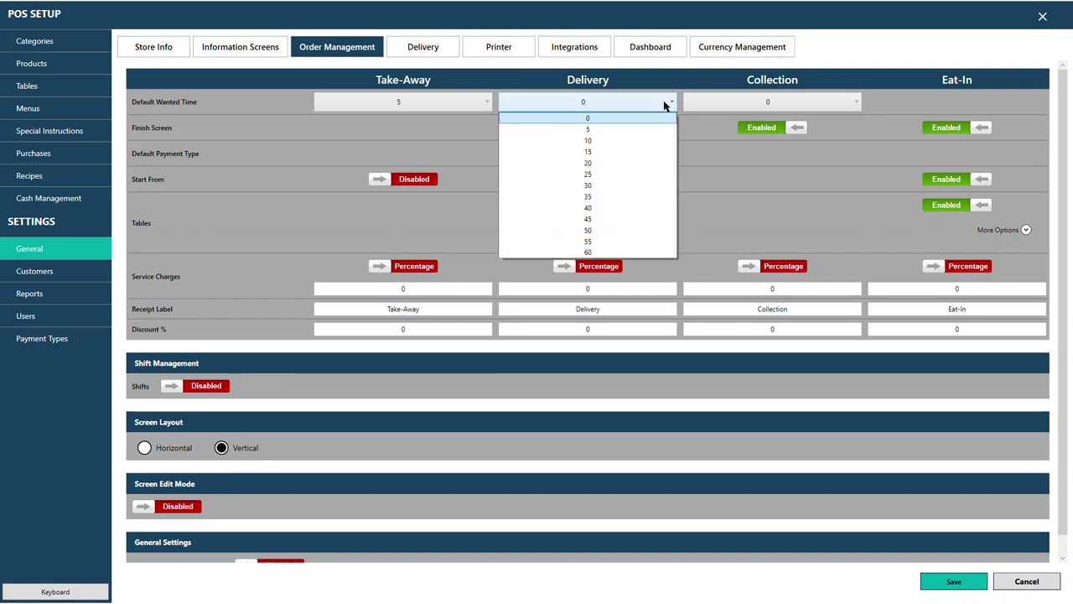
pyautogui.click(592, 229)
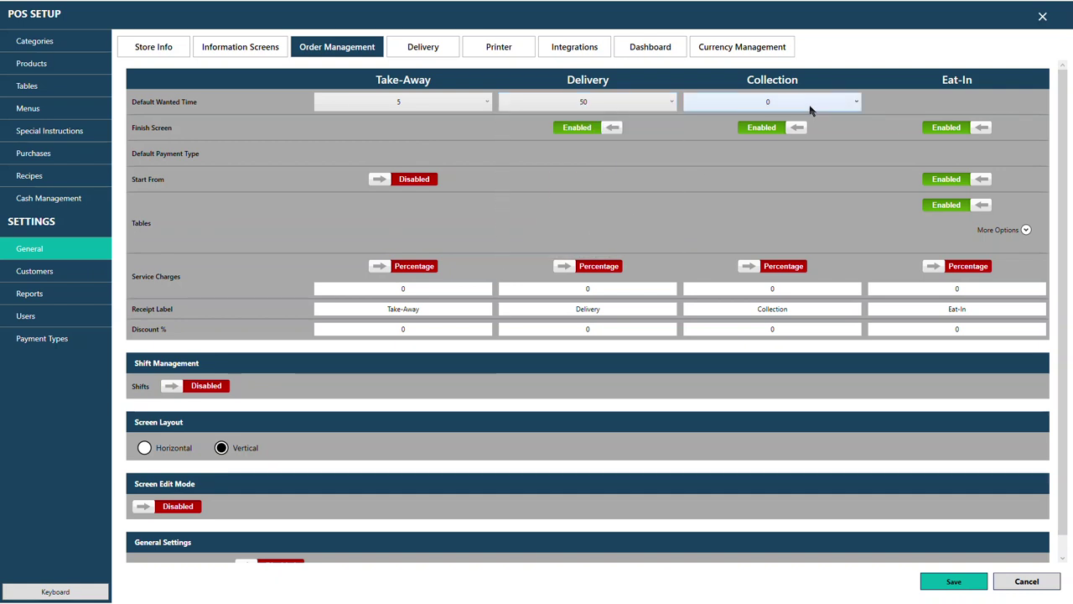
pyautogui.click(850, 103)
pyautogui.click(792, 173)
# Save the settings and check out a Take-Away order of one Chicken Pakora
pyautogui.click(960, 581)
pyautogui.click(642, 318)
pyautogui.click(1042, 16)
pyautogui.click(366, 301)
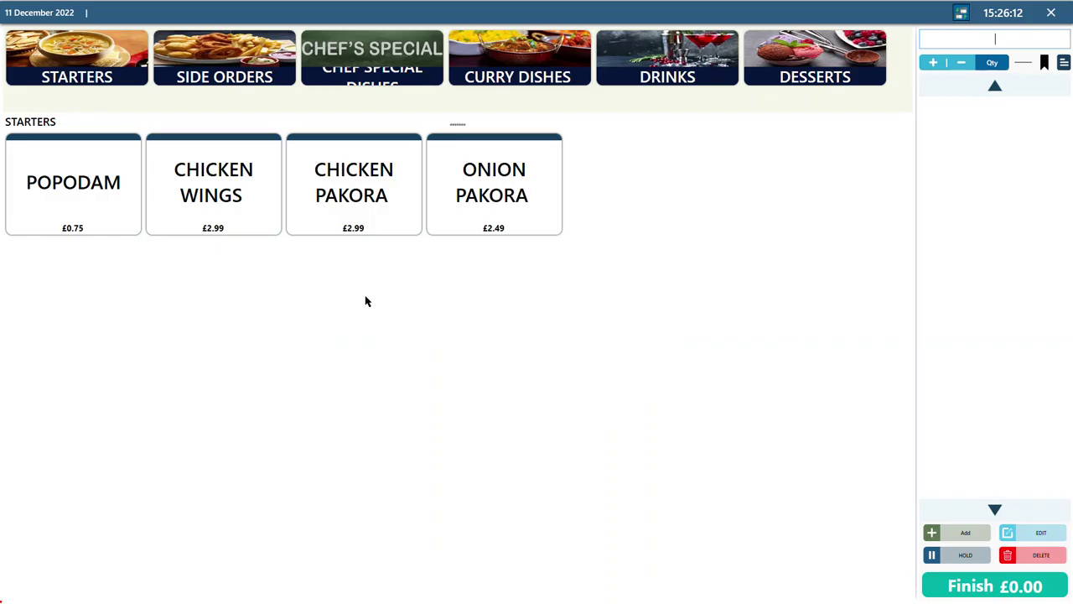
pyautogui.click(362, 206)
pyautogui.click(995, 585)
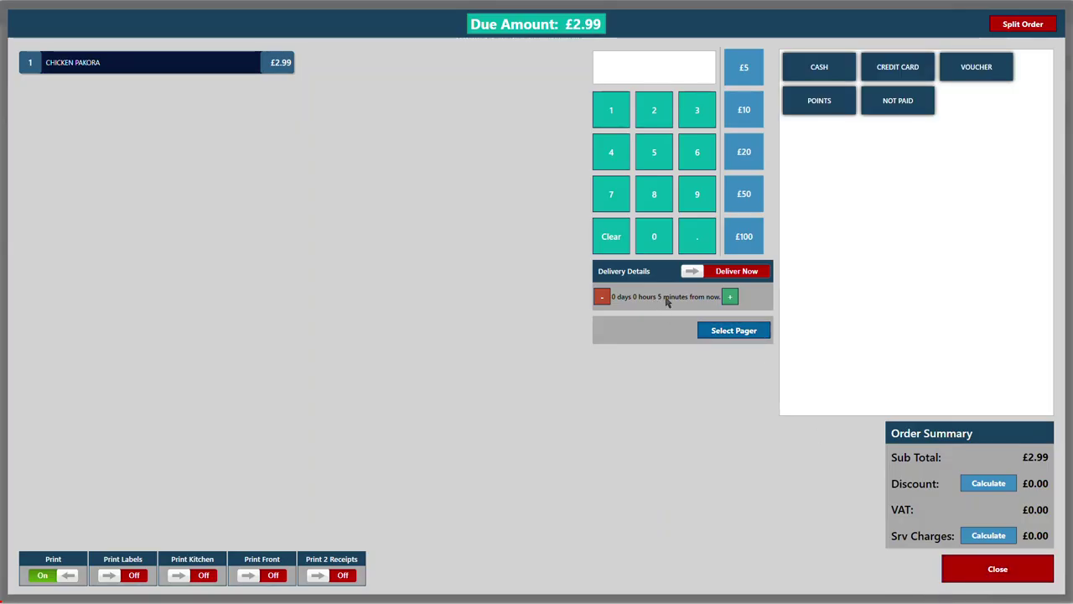
# Set the order to deliver later on 18 December at 7 PM
pyautogui.click(729, 297)
pyautogui.click(729, 297)
pyautogui.click(729, 297)
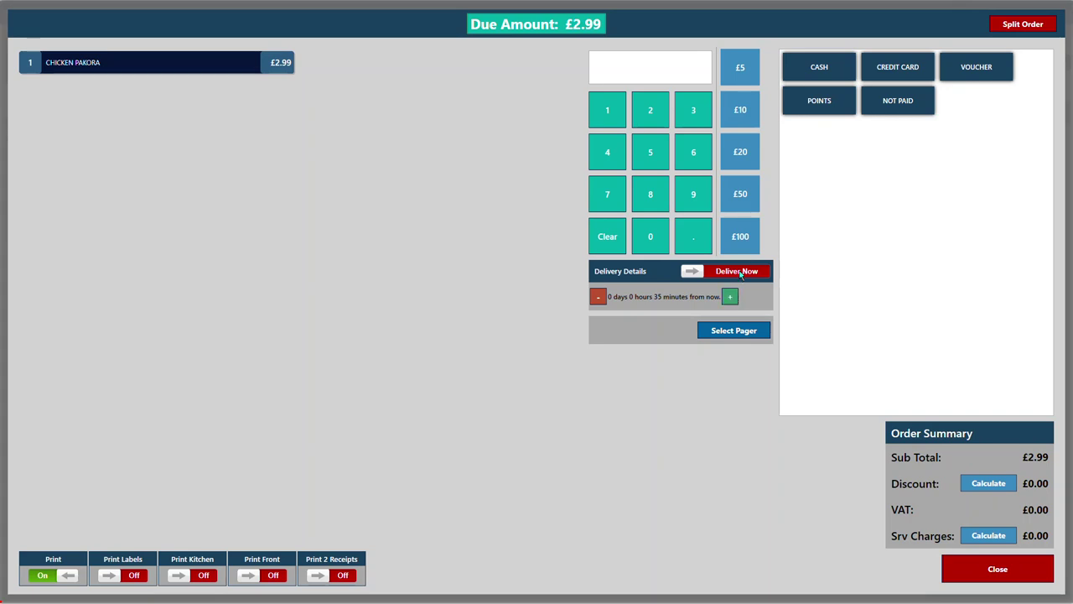
pyautogui.click(740, 272)
pyautogui.click(754, 295)
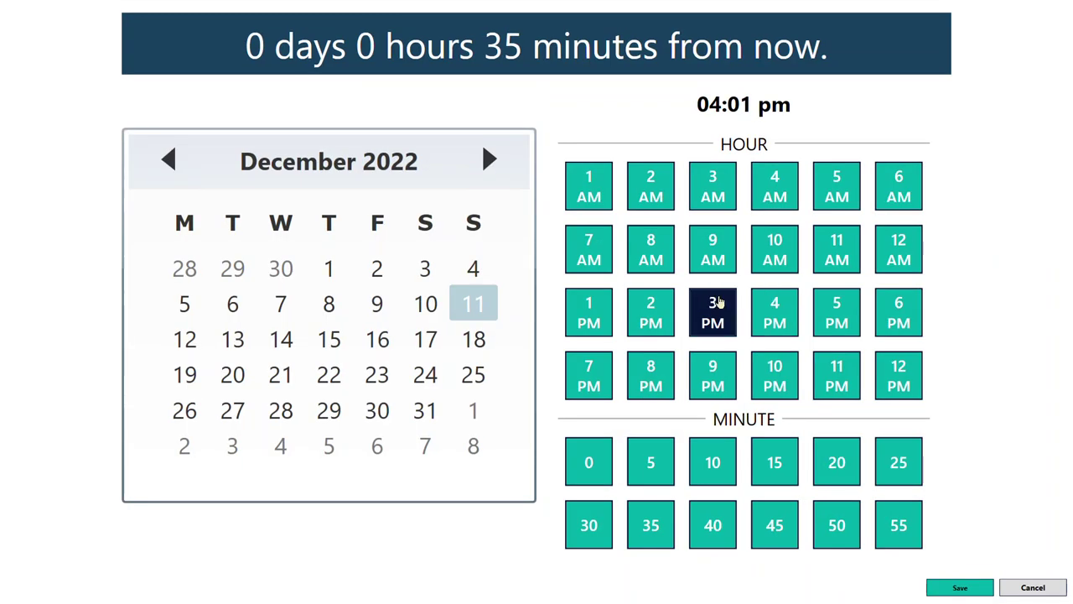
pyautogui.click(473, 339)
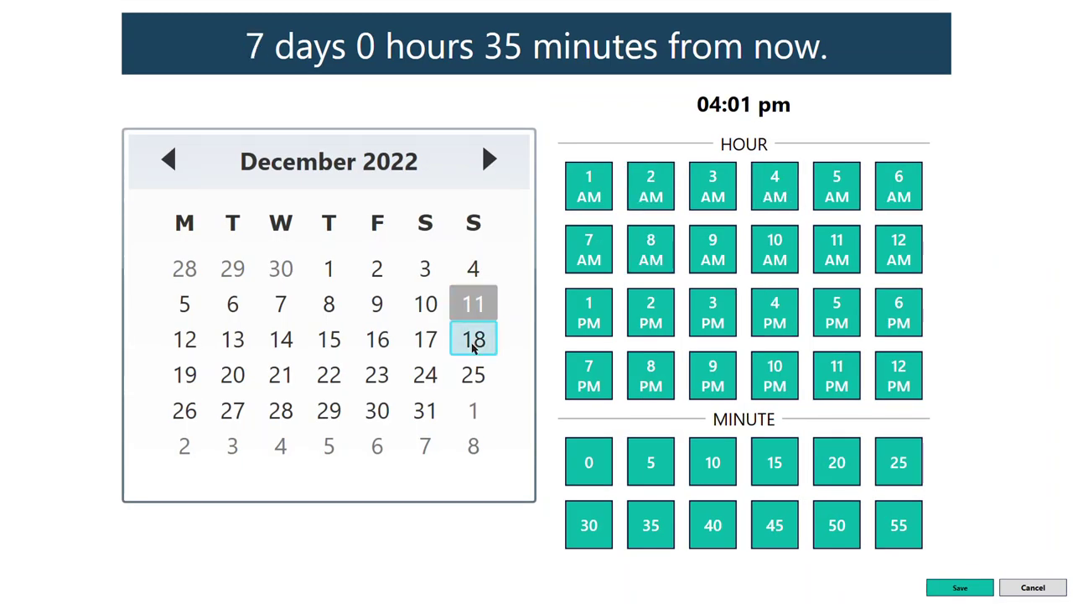
pyautogui.click(589, 376)
pyautogui.click(943, 587)
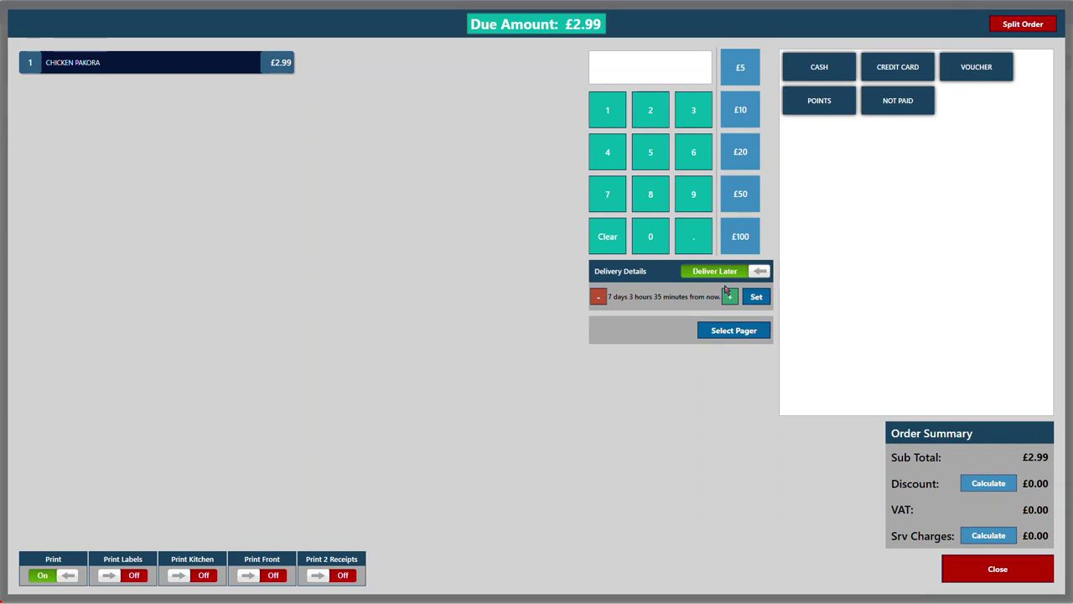
# Close the payment and order screens and discard the test order
pyautogui.click(991, 574)
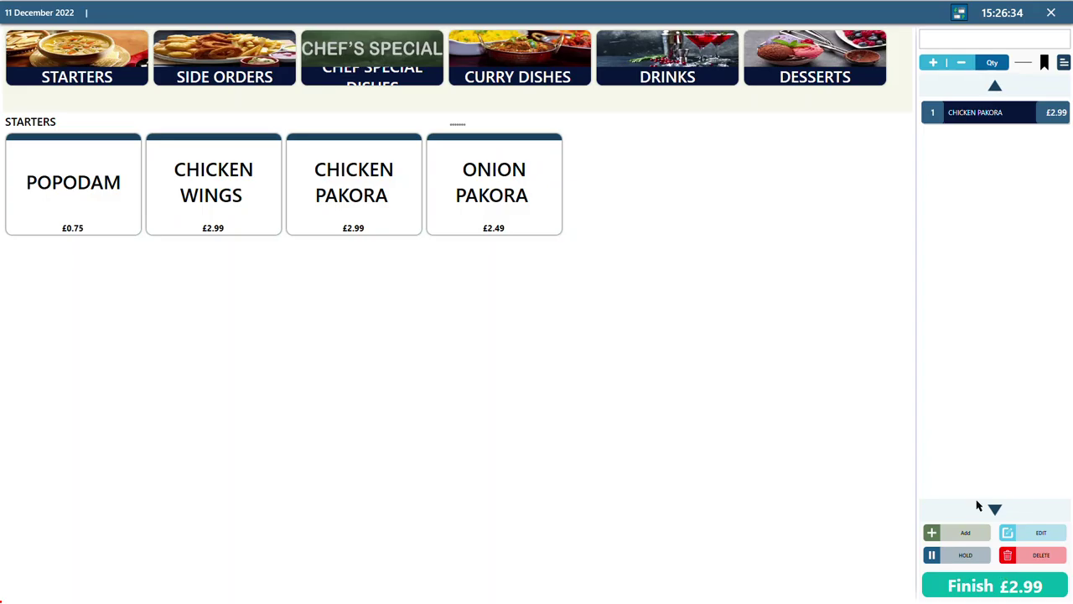
pyautogui.click(1050, 13)
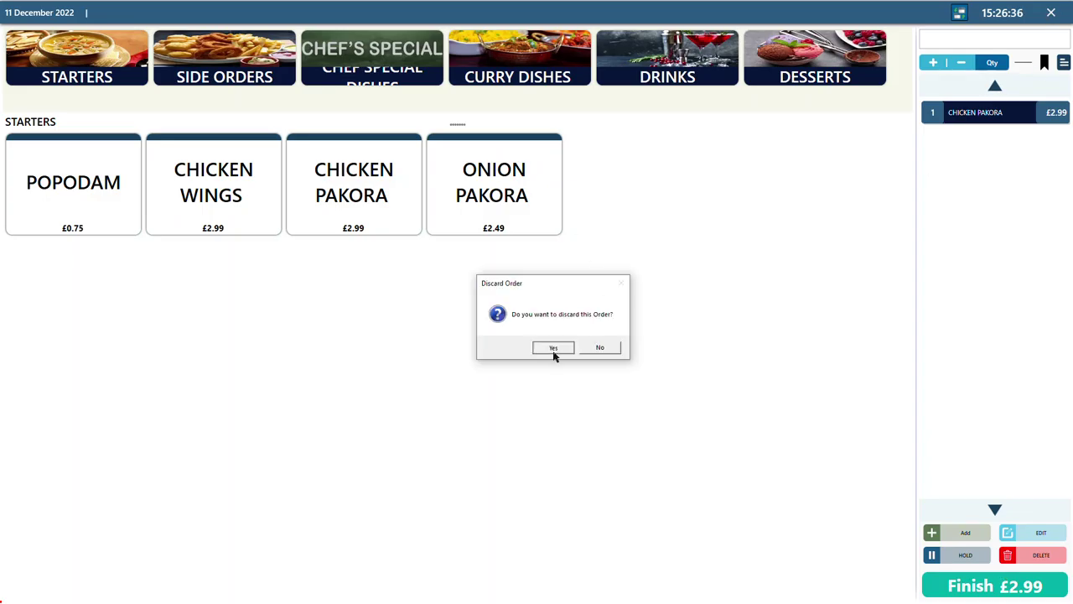
pyautogui.click(554, 355)
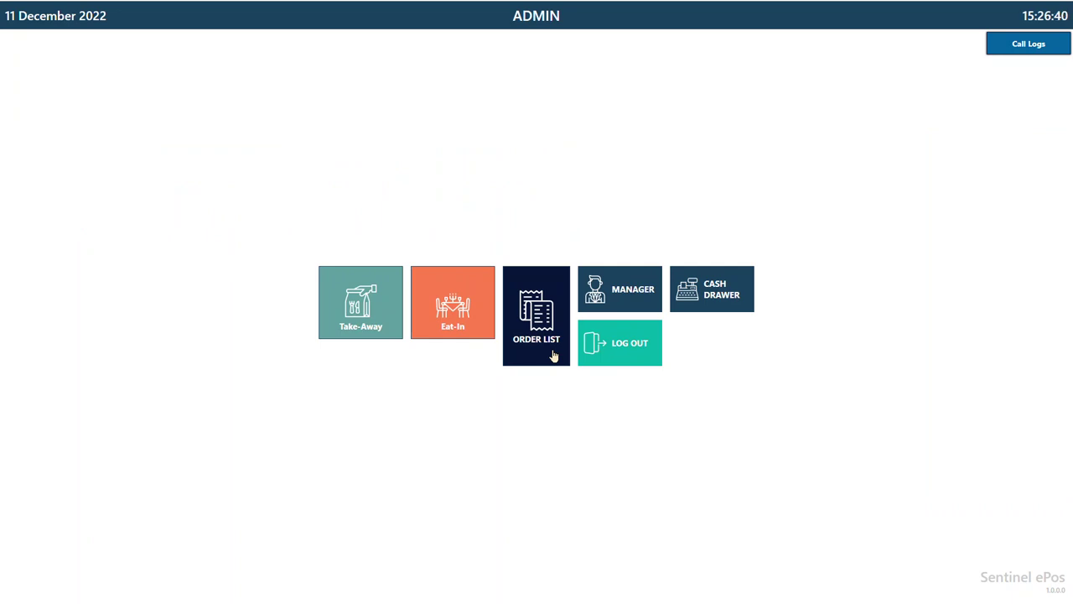
# In POS Setup's Products section, browse Sub Menus, Add Ons and Add On Types, then select Special Instructions
pyautogui.click(603, 287)
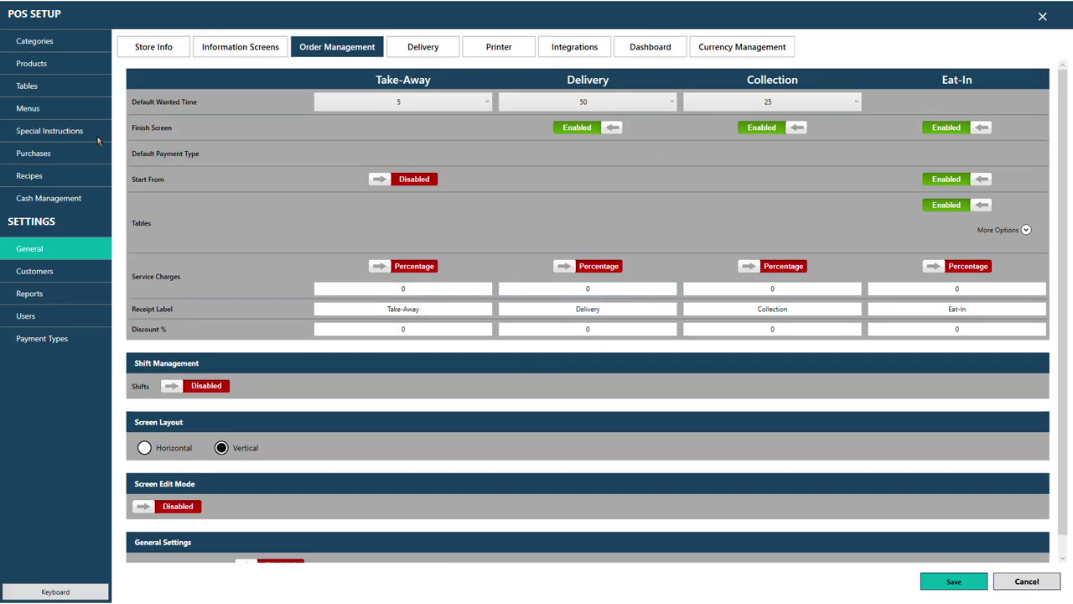
pyautogui.click(41, 67)
pyautogui.click(390, 46)
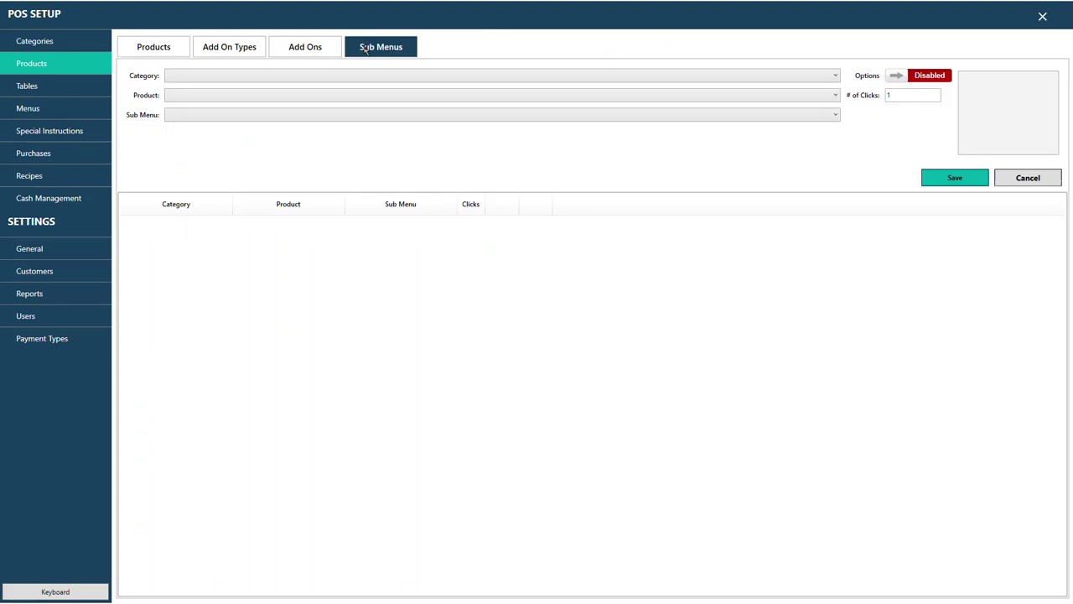
pyautogui.click(323, 48)
pyautogui.click(232, 51)
pyautogui.click(149, 44)
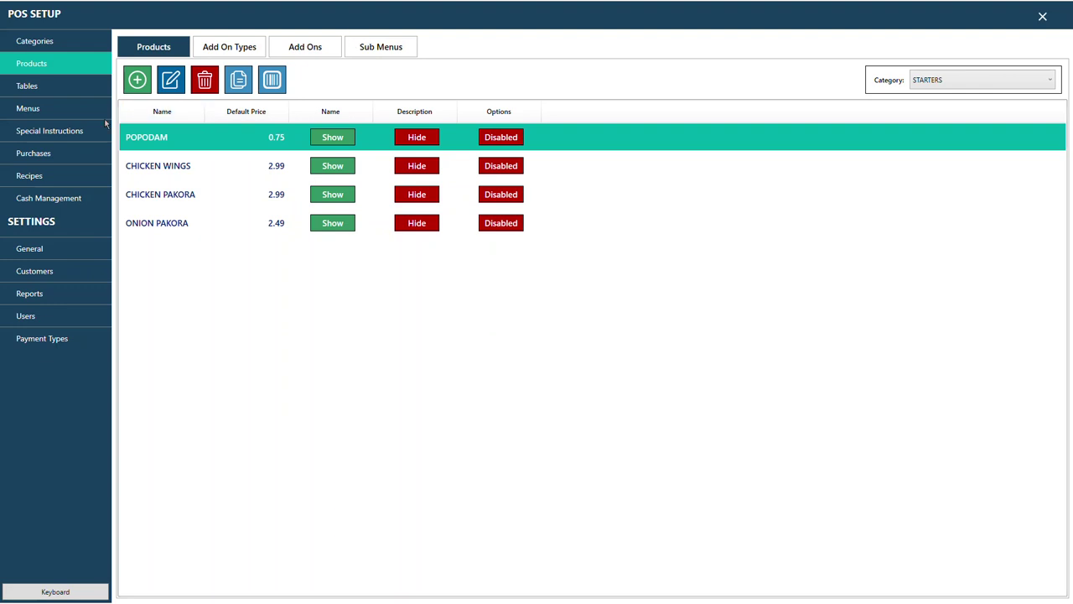
pyautogui.click(72, 136)
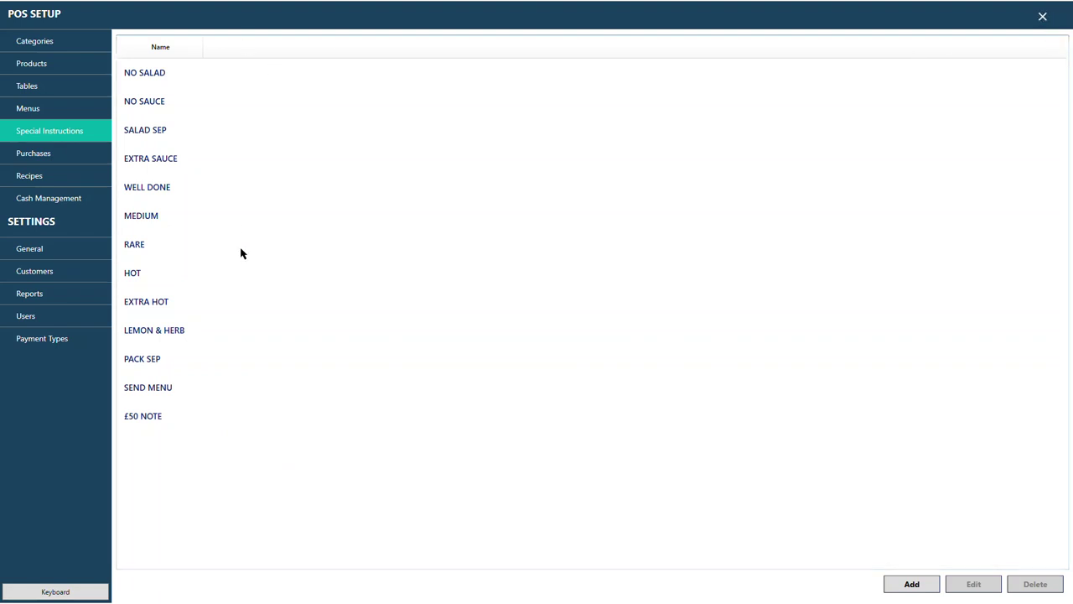
# Start a Take-Away order with a Chicken Pakora and an Onion Pakora
pyautogui.click(1044, 17)
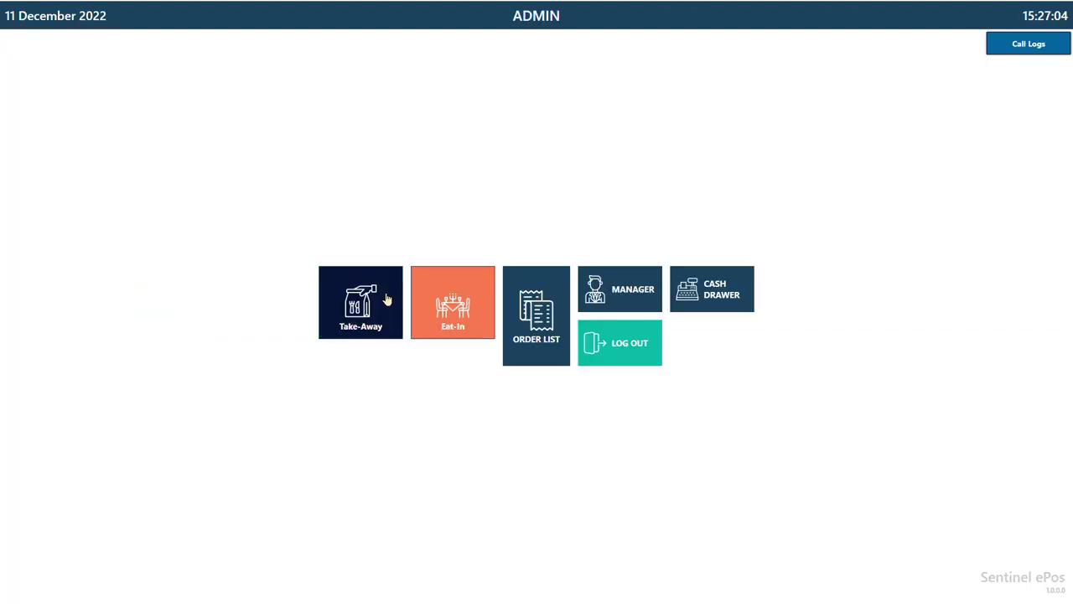
pyautogui.click(374, 297)
pyautogui.click(384, 228)
pyautogui.click(480, 204)
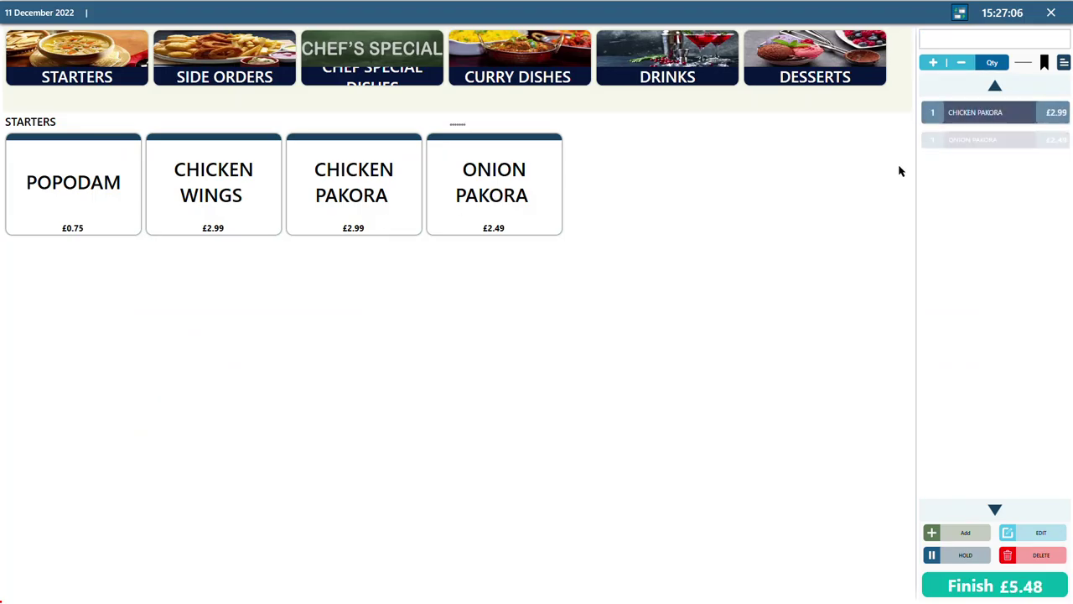
# Note the Onion Pakora NO SAUCE, RARE and SALAD SEP, then discard the order
pyautogui.click(1063, 65)
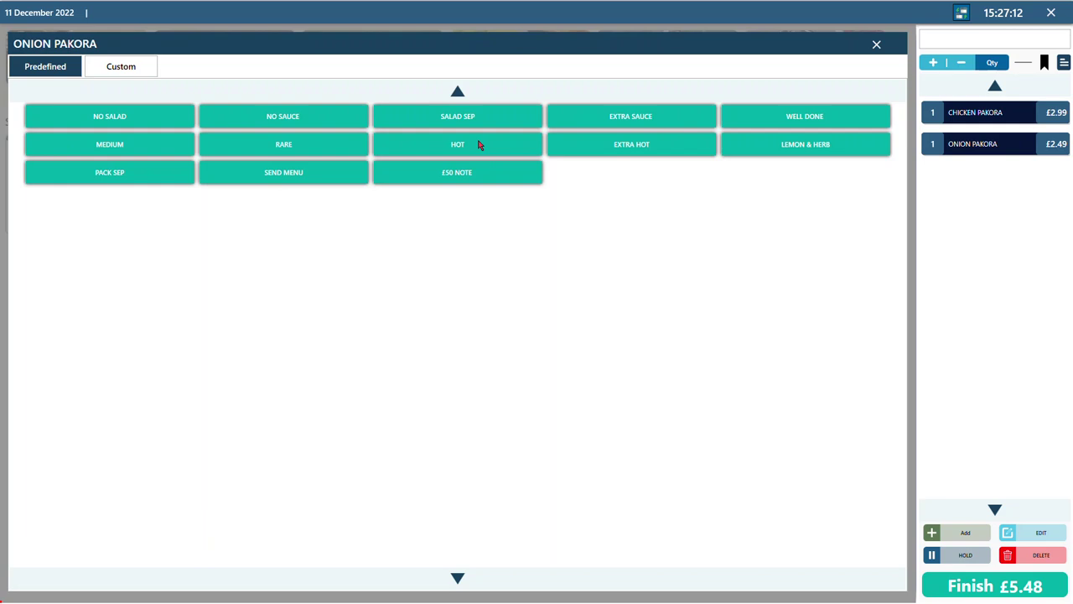
pyautogui.click(335, 126)
pyautogui.click(332, 146)
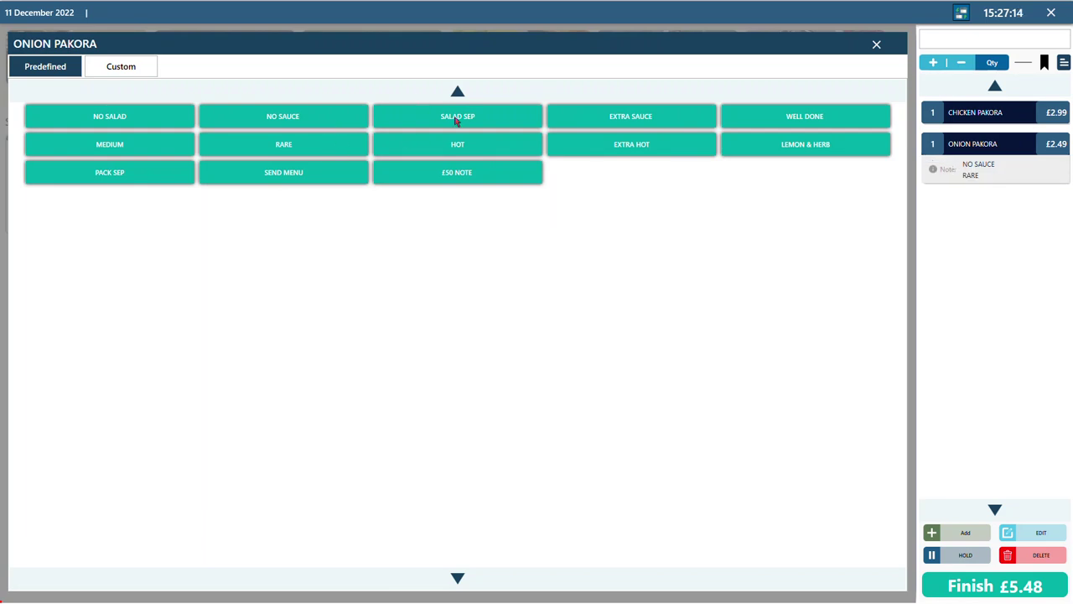
pyautogui.click(456, 118)
pyautogui.click(876, 44)
pyautogui.click(1050, 13)
pyautogui.click(549, 347)
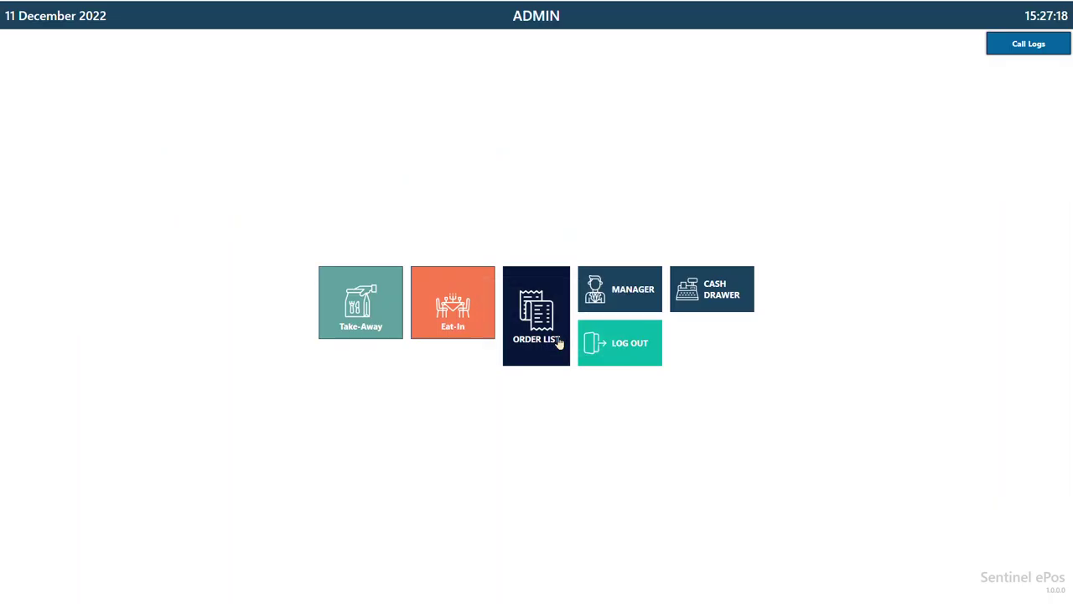
# Add and save a new special instruction named TEST
pyautogui.click(603, 289)
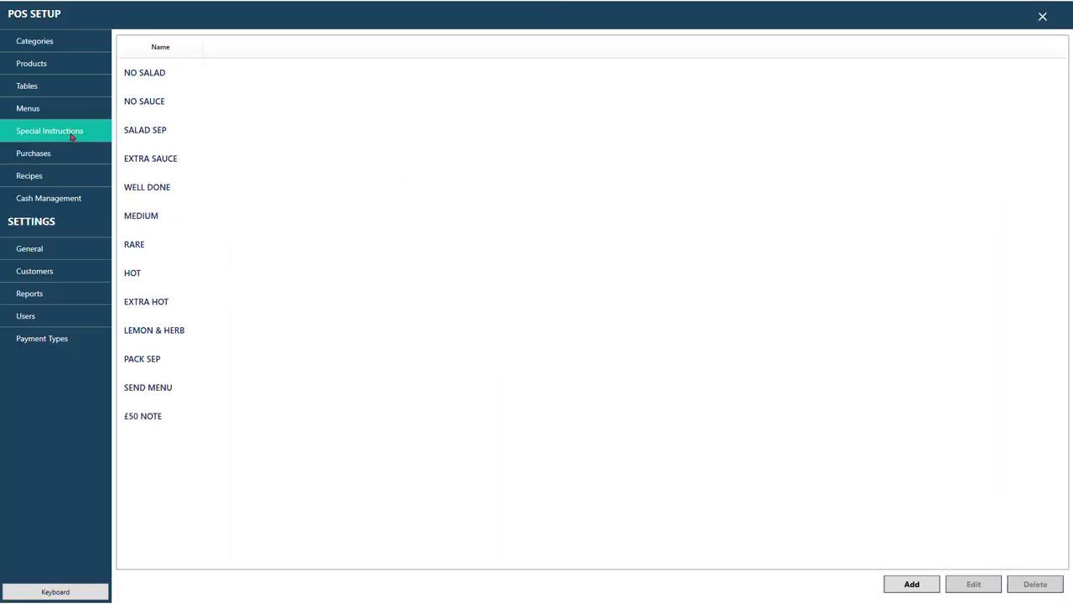
pyautogui.click(911, 583)
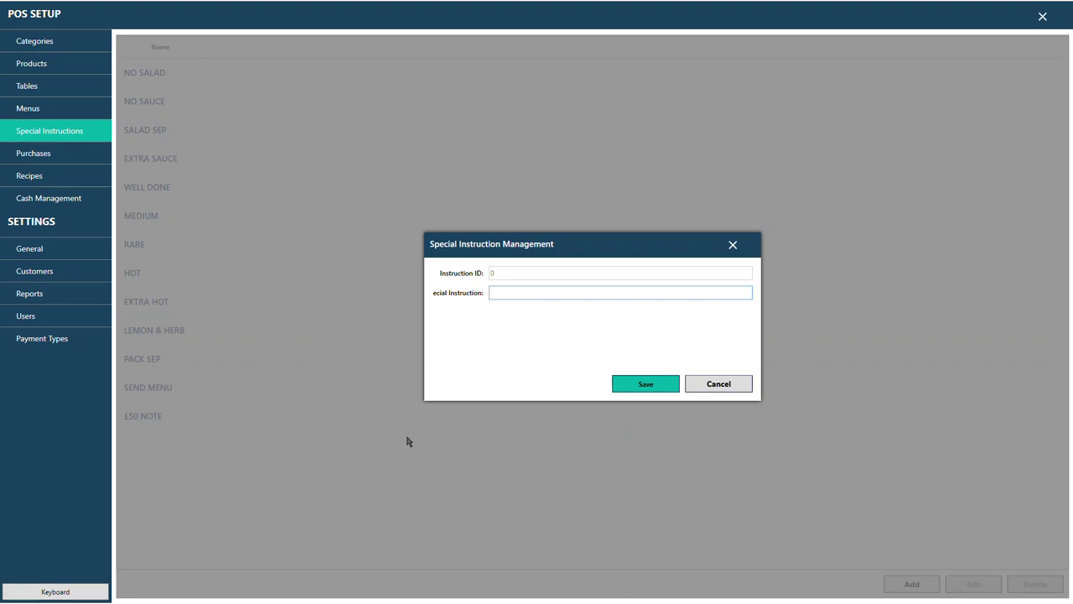
pyautogui.click(652, 384)
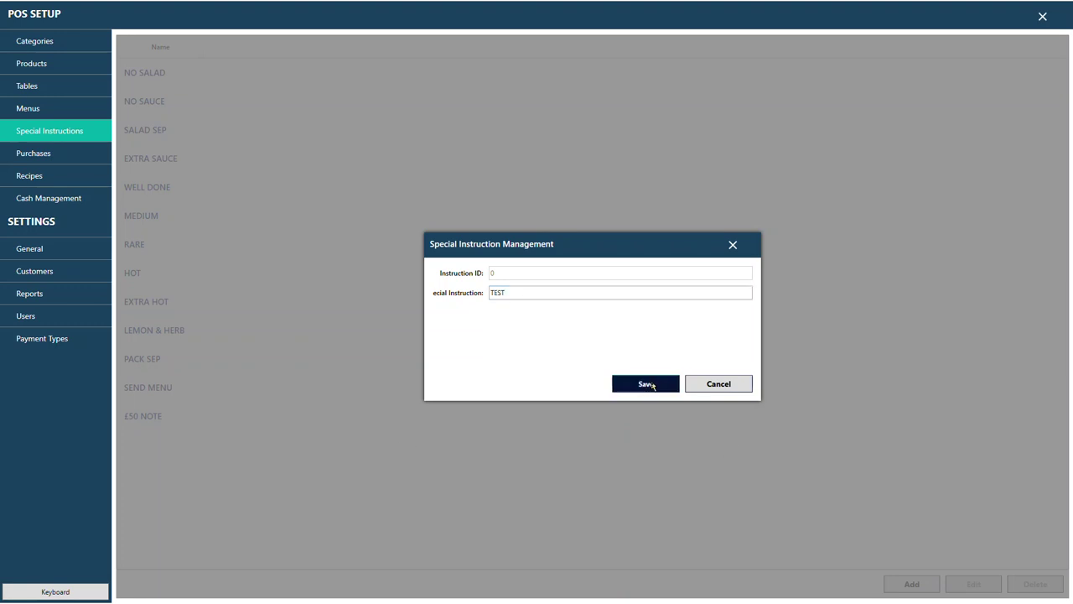
# Delete the £50 NOTE special instruction and close setup
pyautogui.click(151, 422)
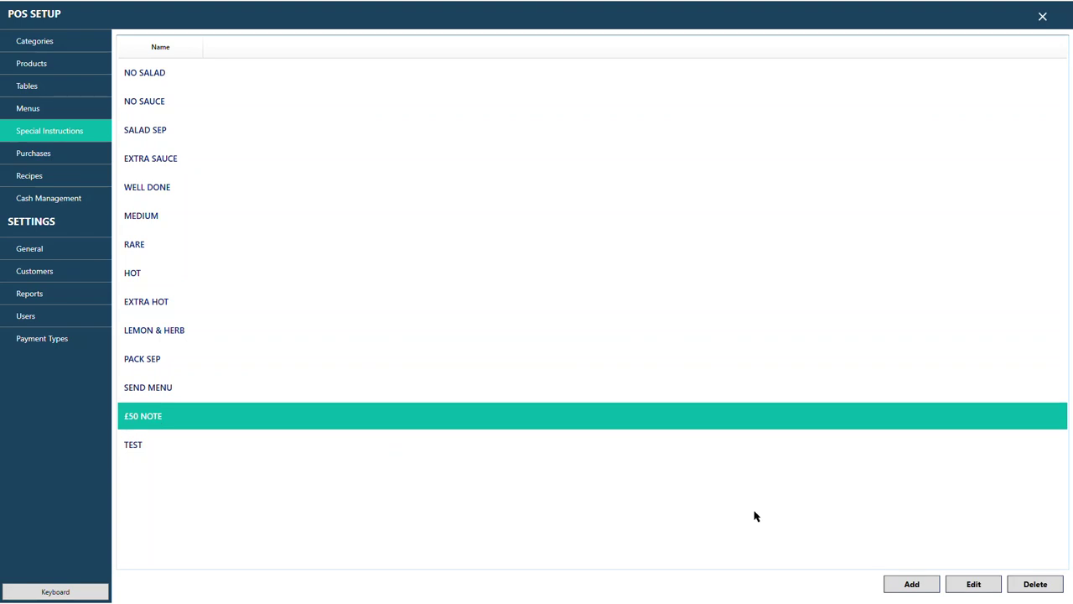
pyautogui.click(1034, 583)
pyautogui.click(583, 349)
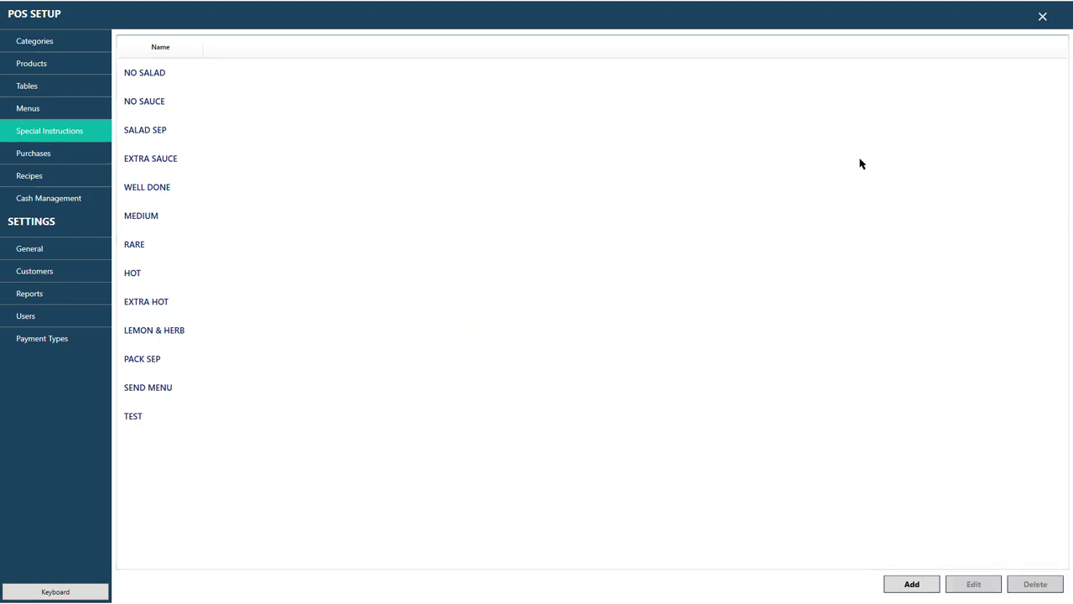
pyautogui.click(1042, 16)
# Start a take-away order with Chicken Pakora and attach the TEST instruction
pyautogui.click(366, 281)
pyautogui.click(352, 195)
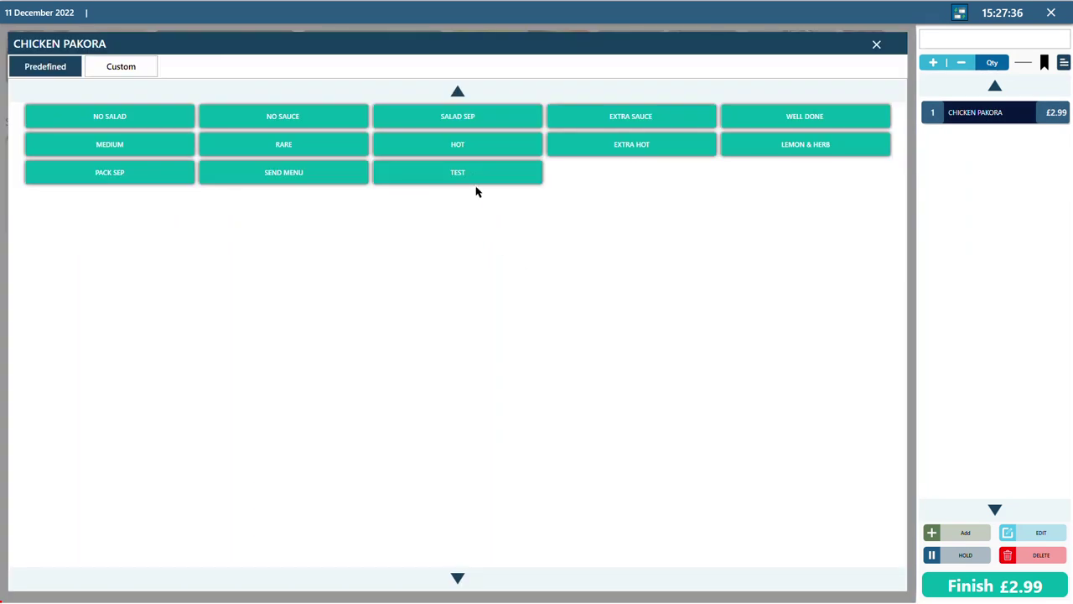
pyautogui.click(477, 179)
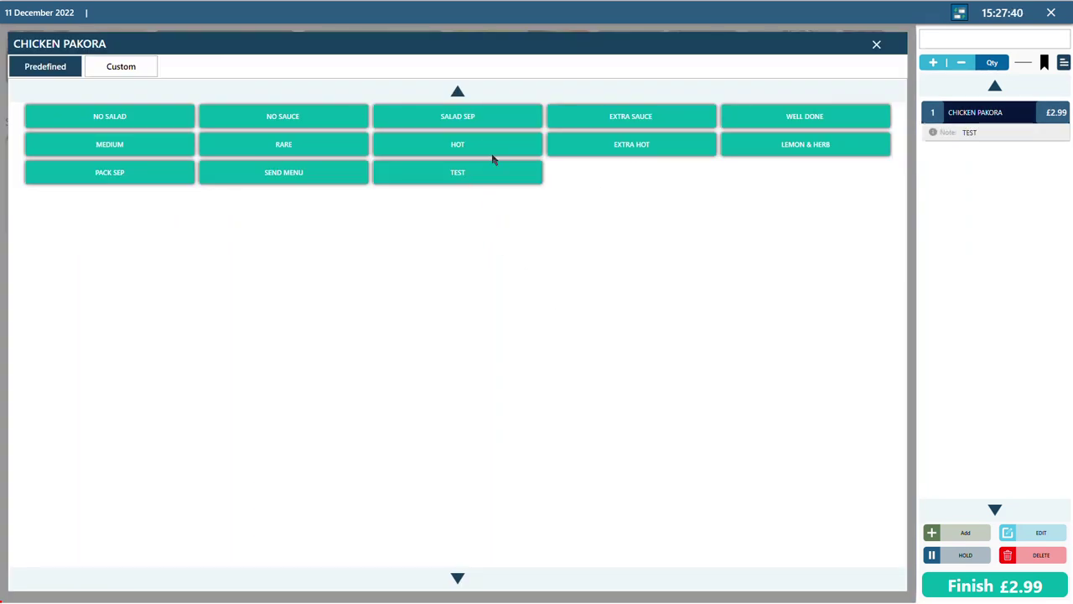
# Add a custom NO ONIONS note to the Chicken Pakora
pyautogui.click(137, 65)
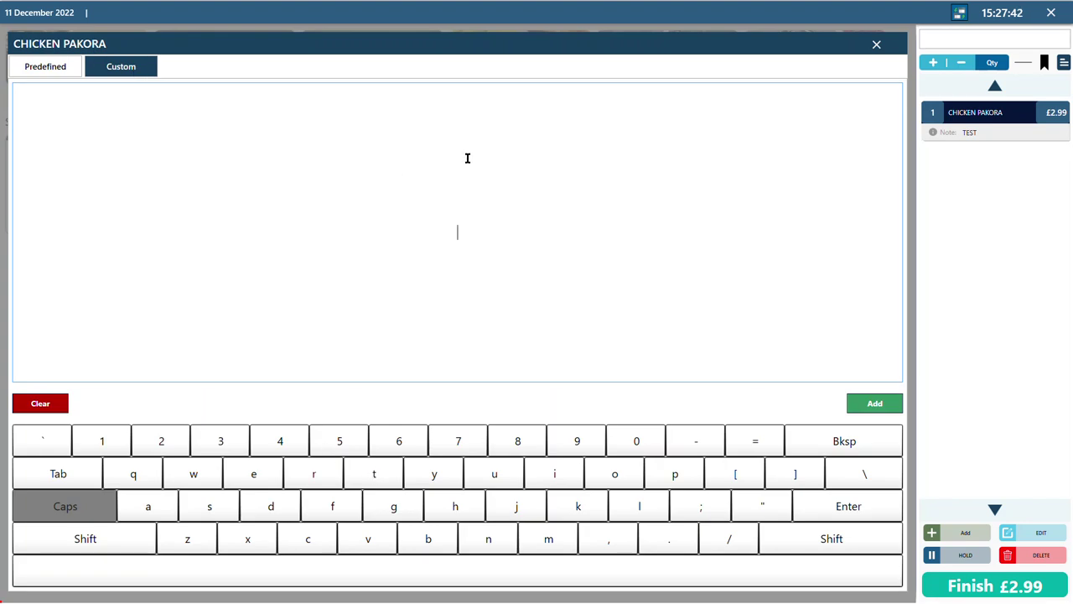
pyautogui.write('NO ONIONS')
pyautogui.click(875, 407)
pyautogui.click(876, 44)
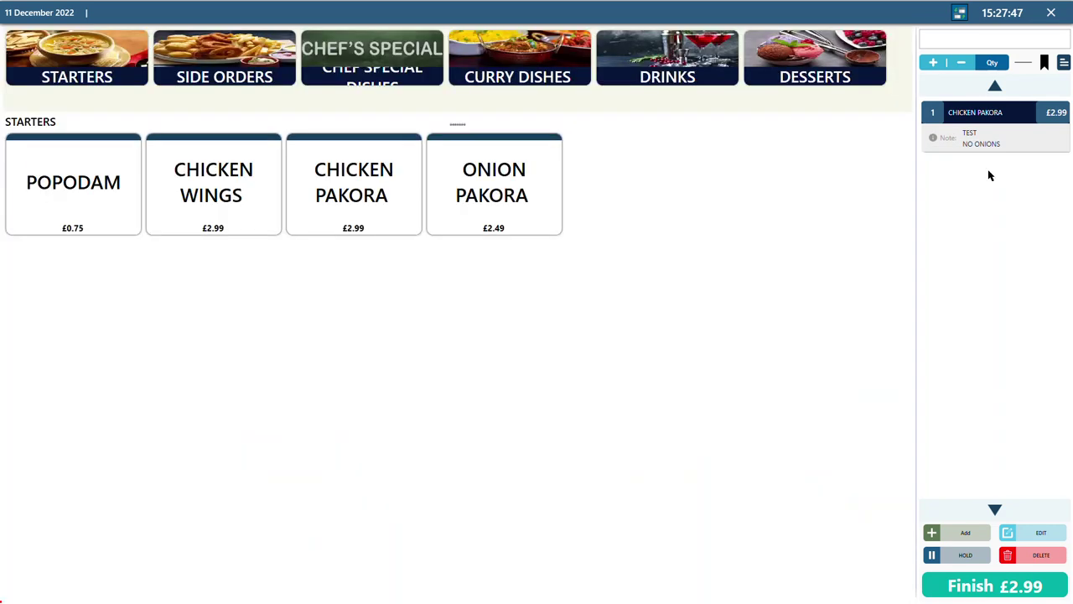
# Apply a 1% discount to the Chicken Pakora
pyautogui.click(1045, 65)
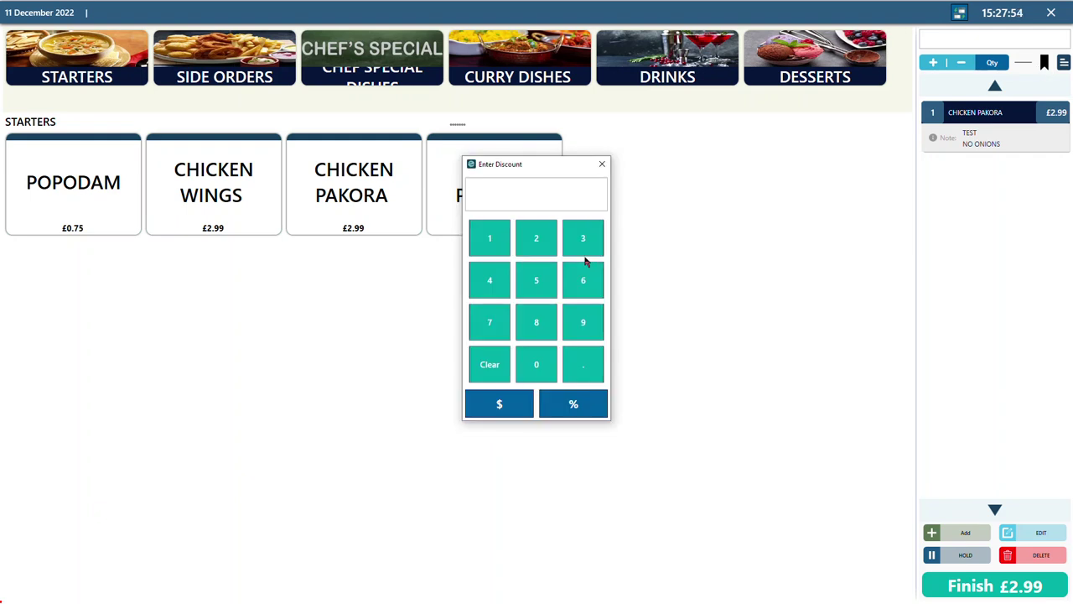
pyautogui.click(490, 239)
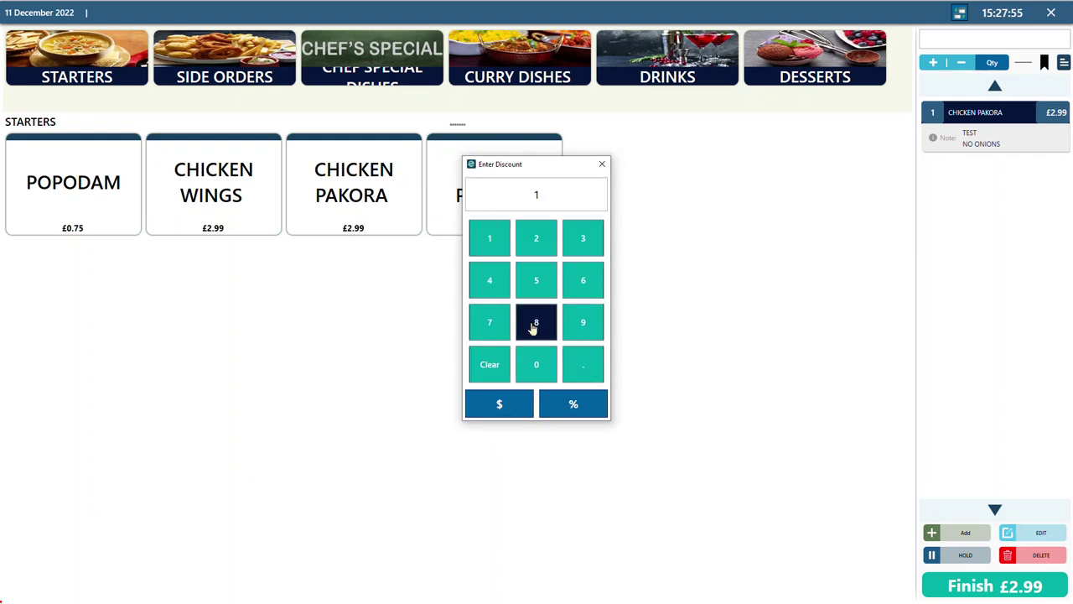
pyautogui.click(574, 405)
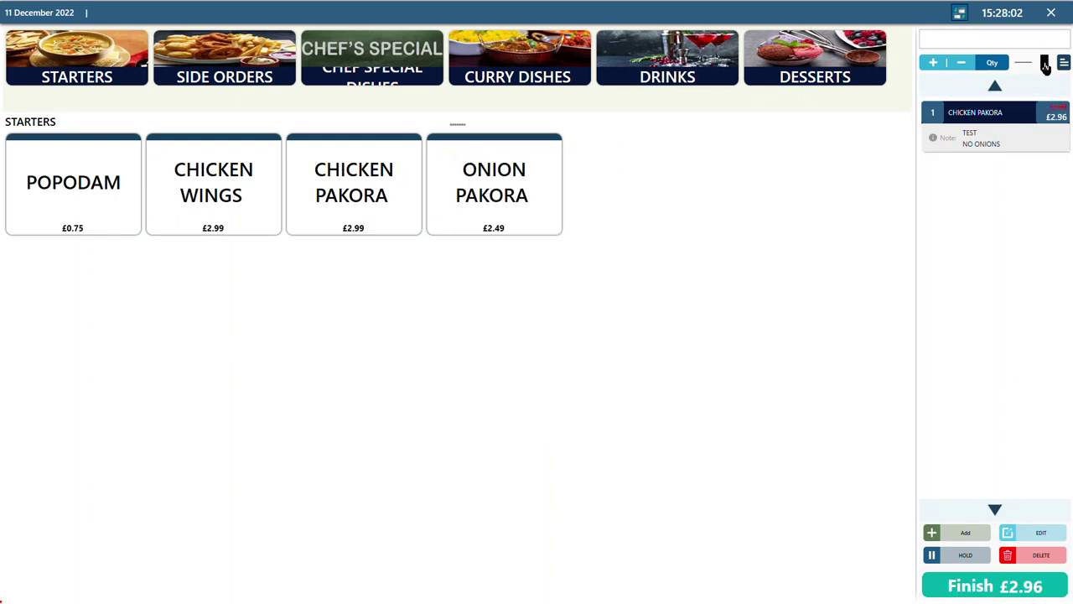
# Apply a £1.00 fixed discount instead and proceed to payment for £1.99
pyautogui.click(1046, 66)
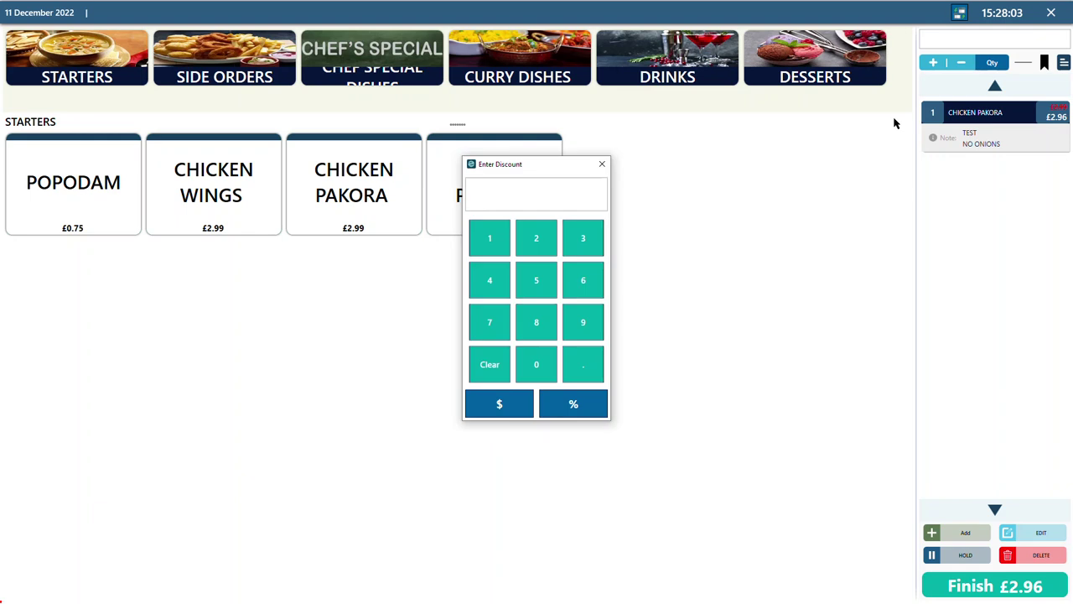
pyautogui.click(489, 242)
pyautogui.click(506, 405)
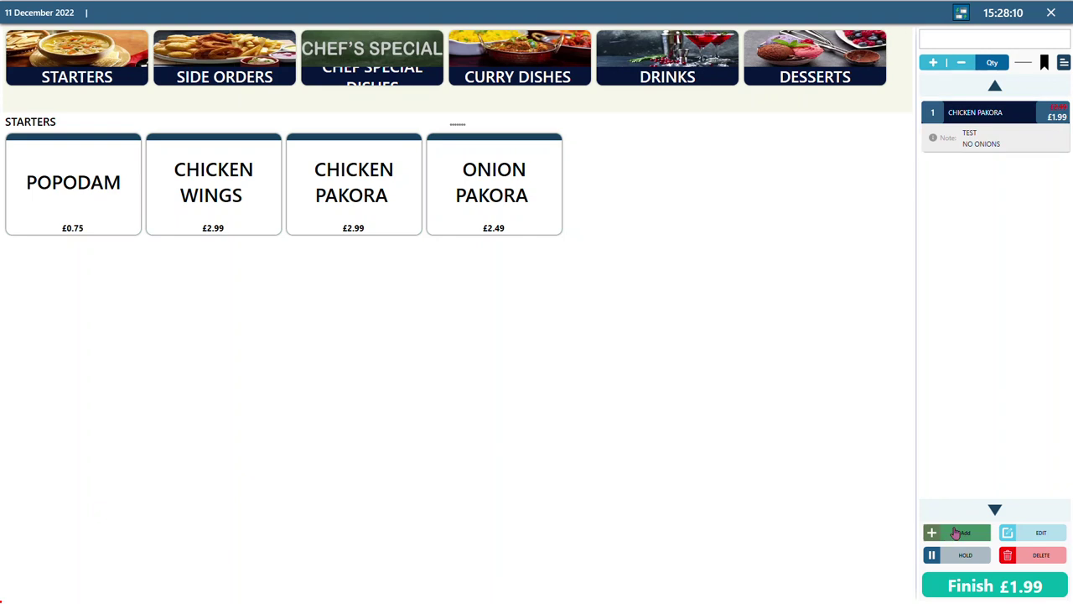
pyautogui.click(969, 585)
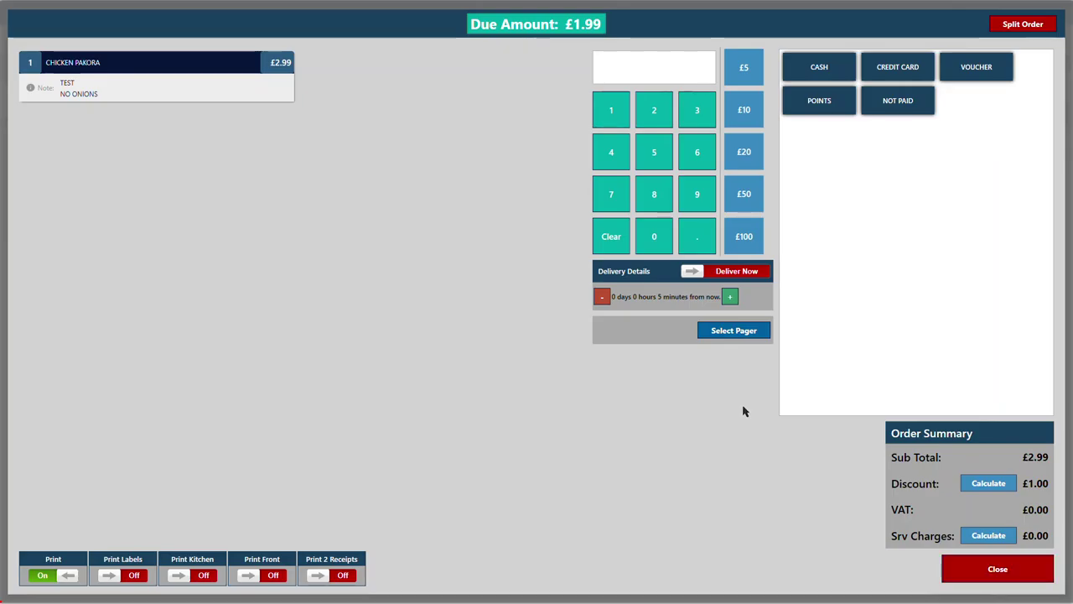
pyautogui.click(42, 579)
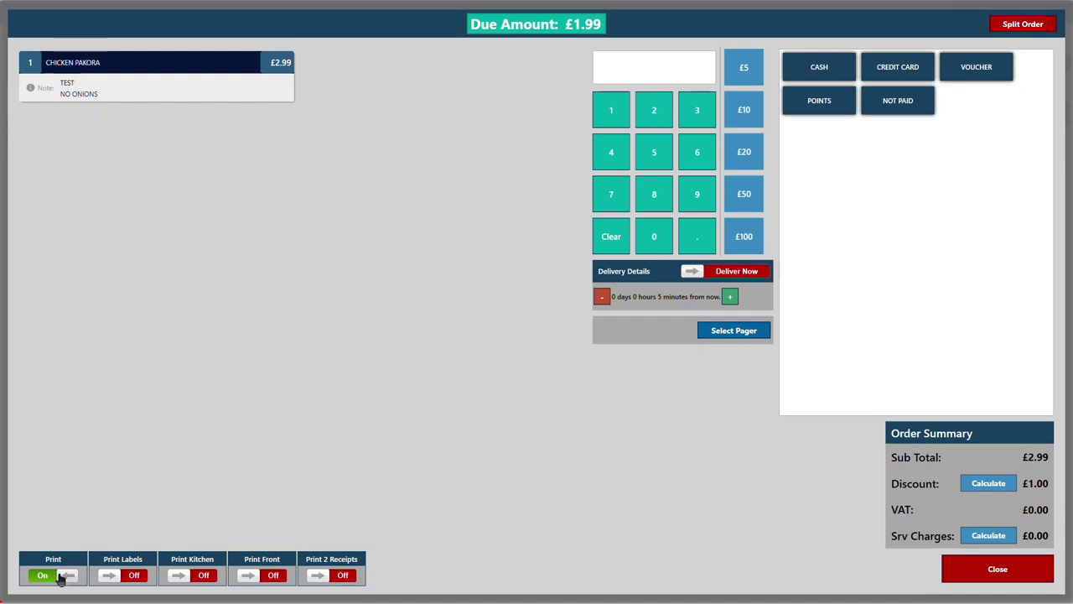
pyautogui.click(133, 579)
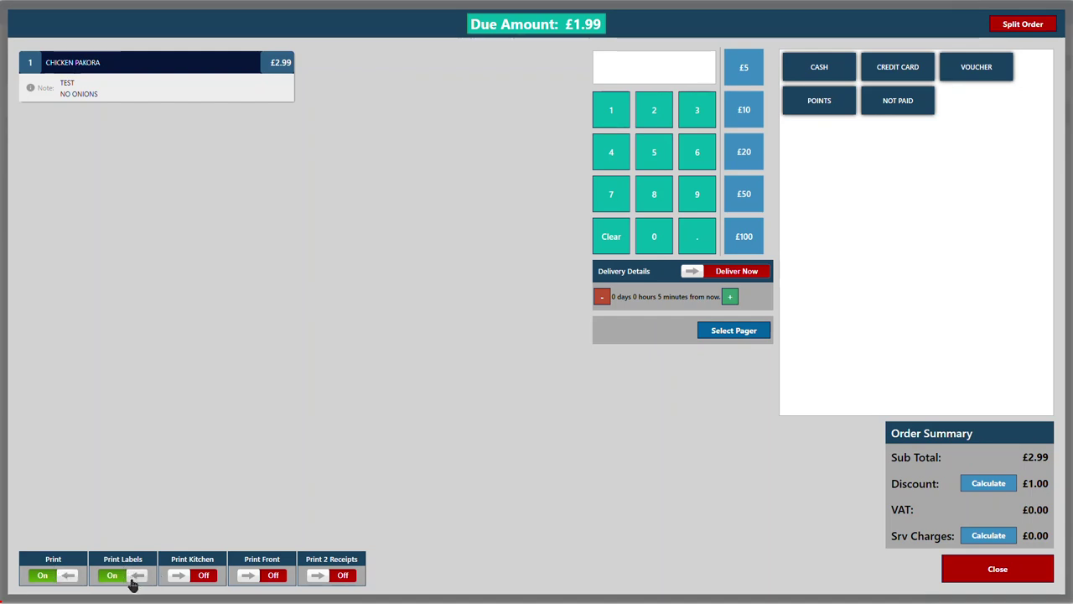
pyautogui.click(118, 579)
pyautogui.click(205, 577)
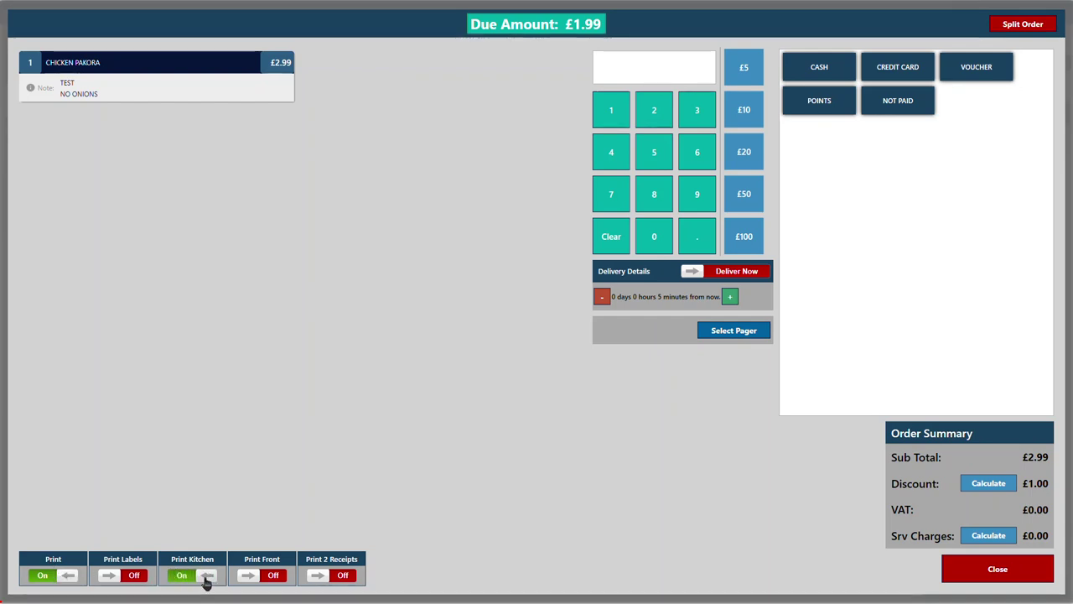
pyautogui.click(179, 577)
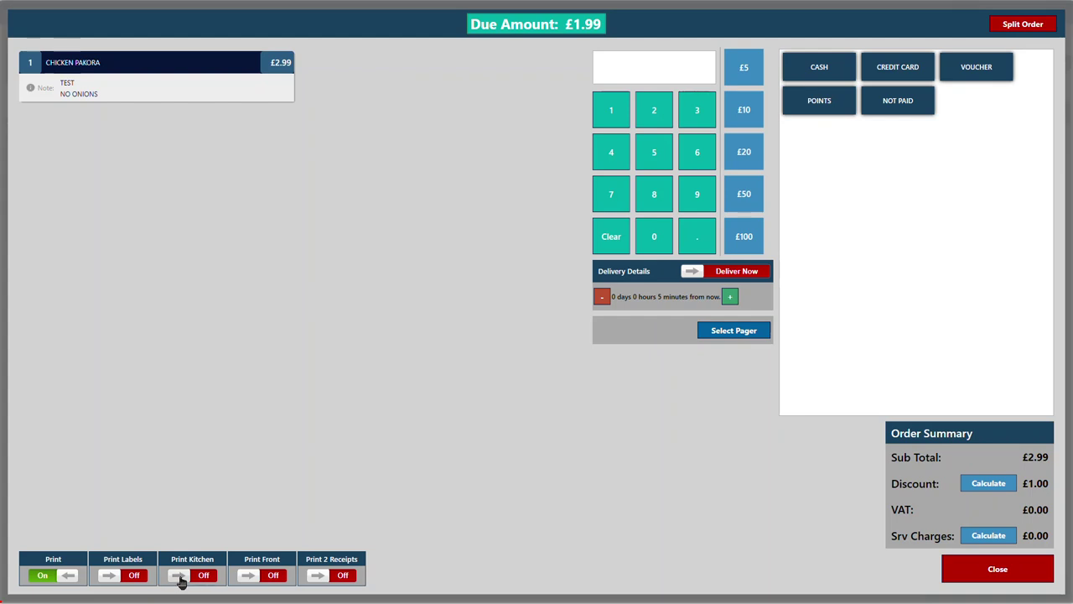
pyautogui.click(347, 578)
pyautogui.click(322, 576)
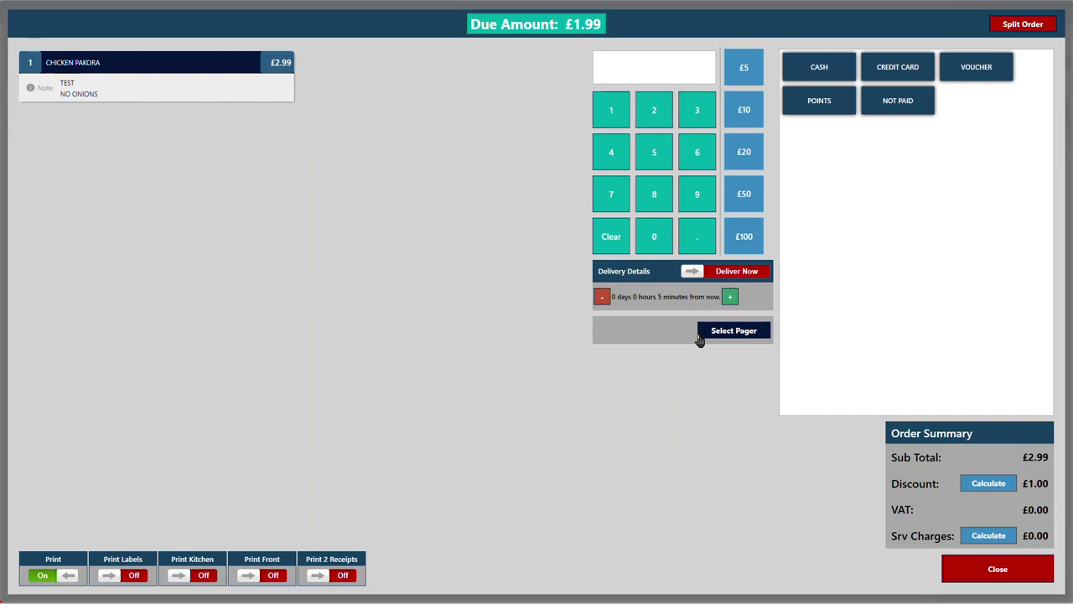
# Assign pager number 25 to the order
pyautogui.click(716, 333)
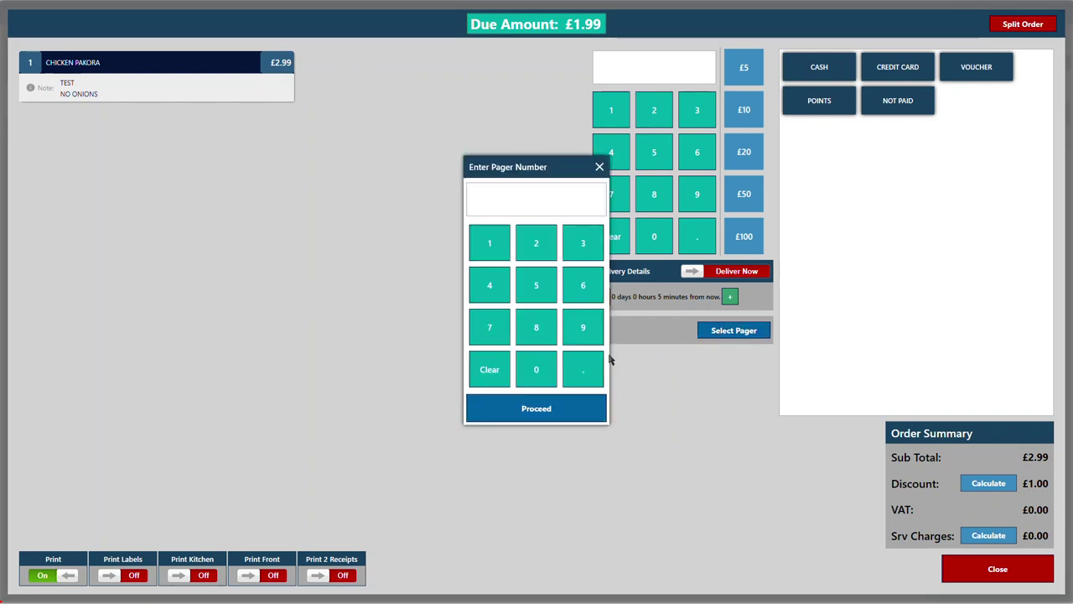
pyautogui.click(536, 245)
pyautogui.click(541, 285)
pyautogui.click(512, 408)
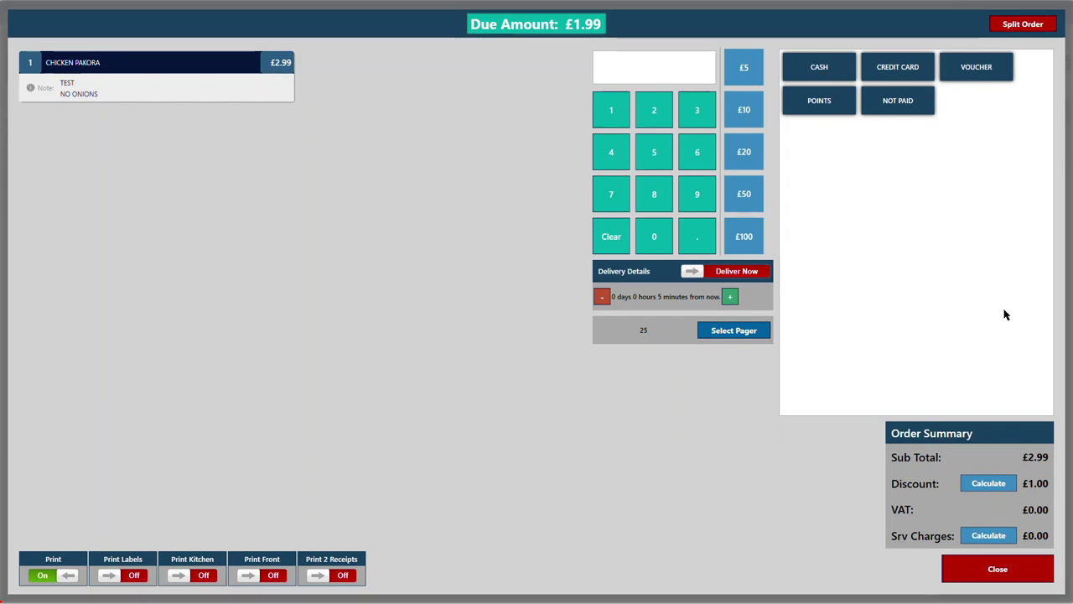
# View the service charge and order discount dialogs, closing both without changes
pyautogui.click(998, 537)
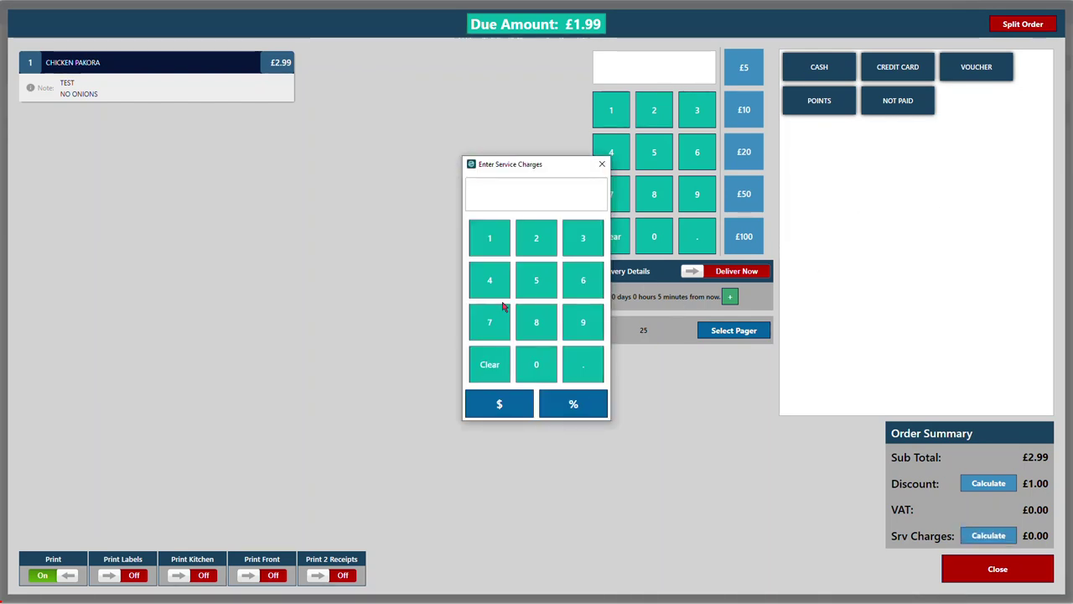
pyautogui.click(602, 164)
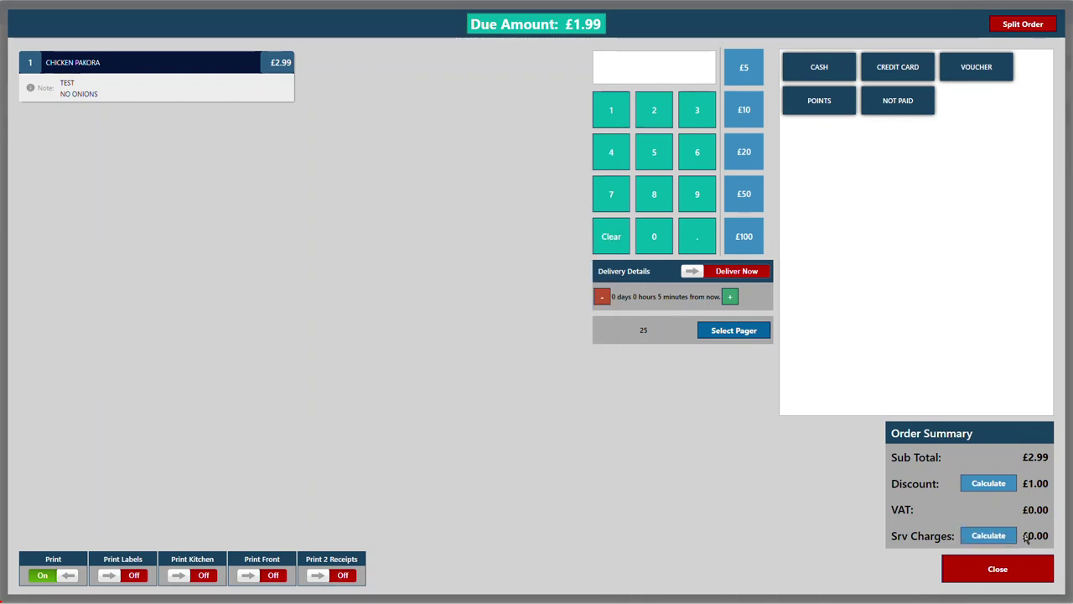
pyautogui.click(991, 491)
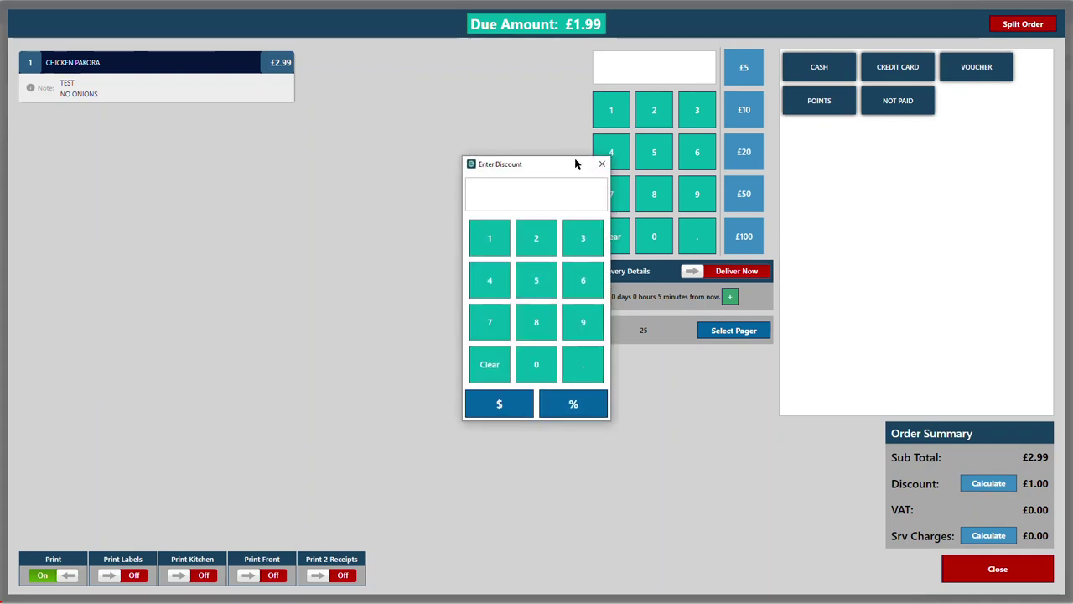
pyautogui.click(602, 163)
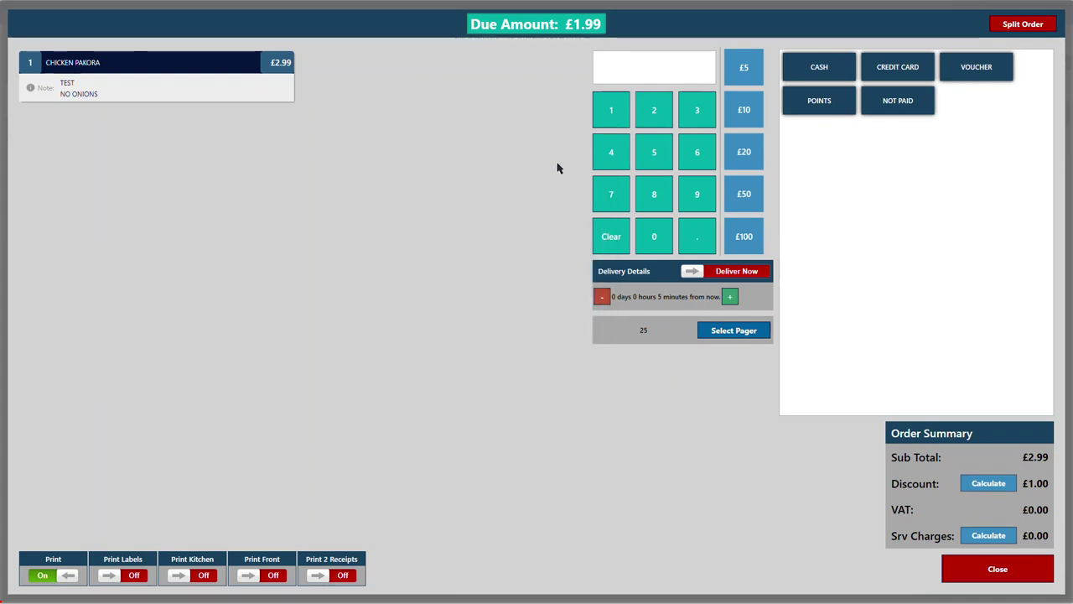
# Close the payment screen and confirm Yes to discarding the Chicken Pakora order
pyautogui.click(1001, 574)
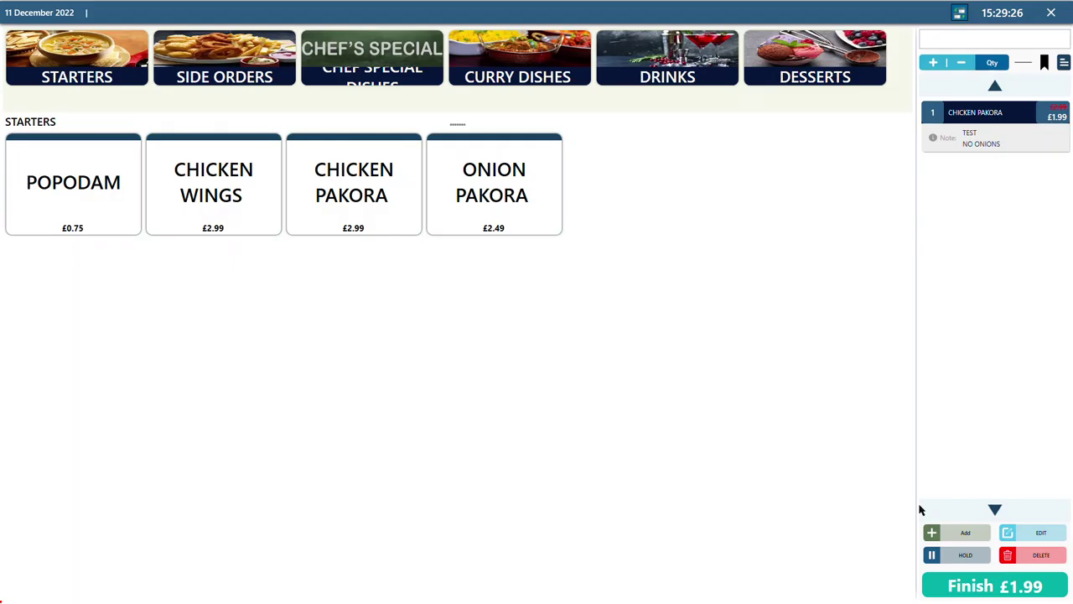
pyautogui.click(1051, 13)
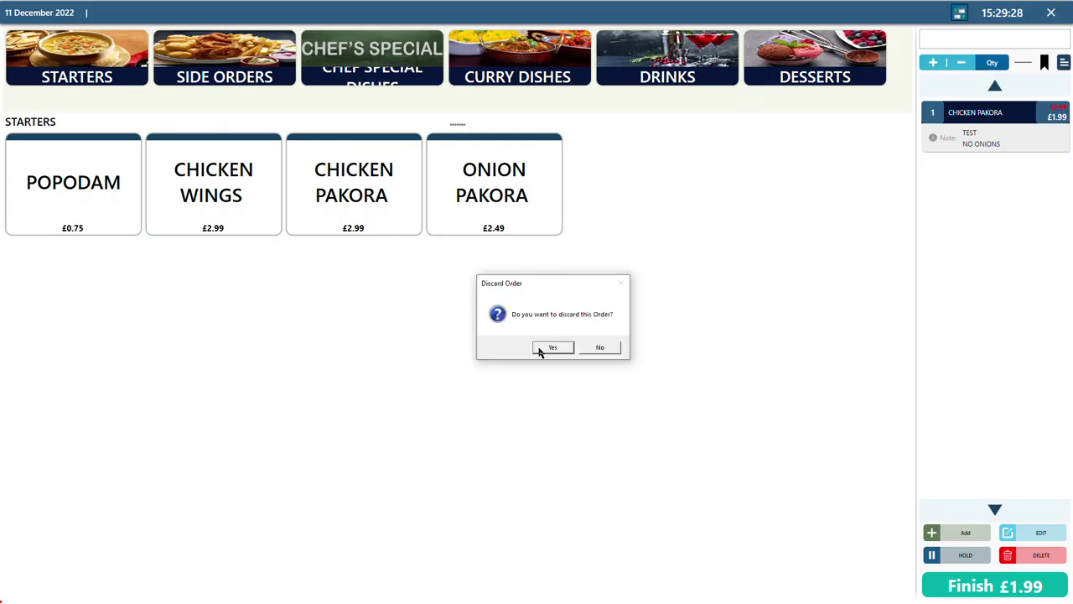
pyautogui.click(540, 352)
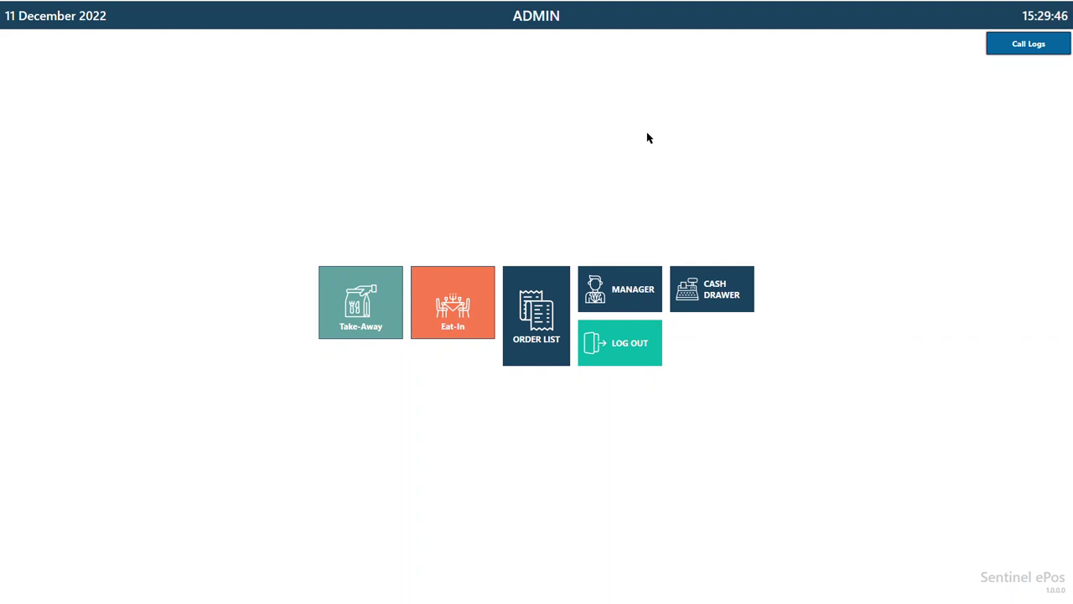
pyautogui.click(362, 314)
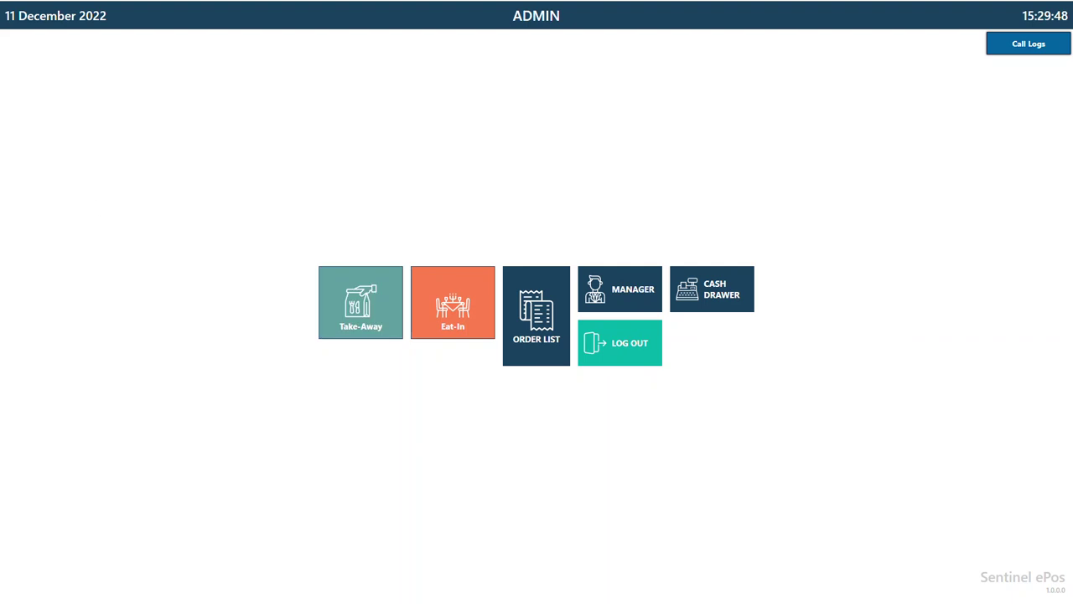